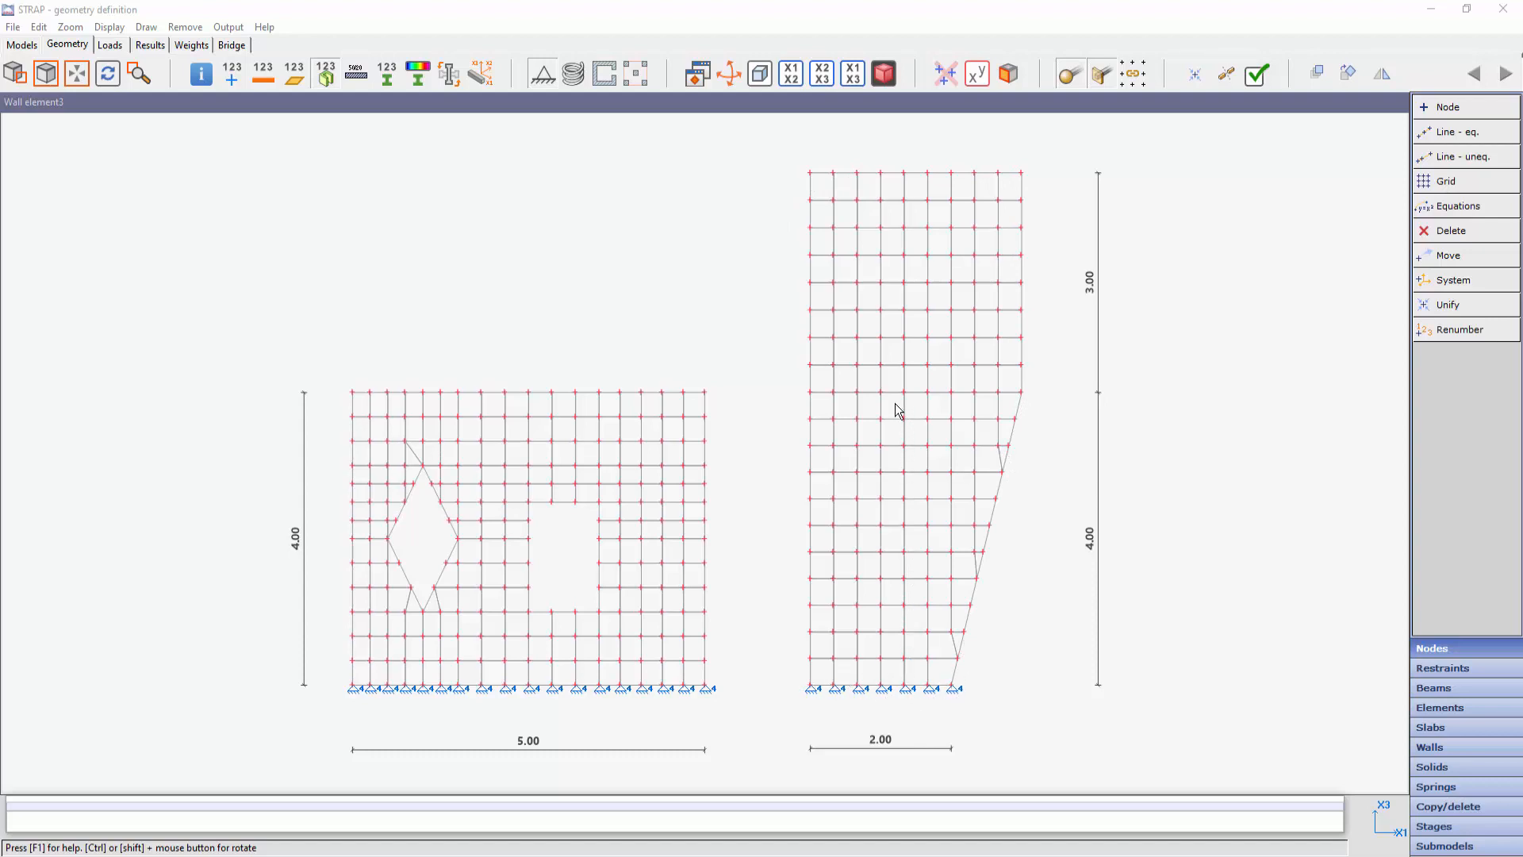
Define an element wall over the lower, tapered 4 m part of the tall mesh by picking its four corner nodes, starting with the base
click(1436, 748)
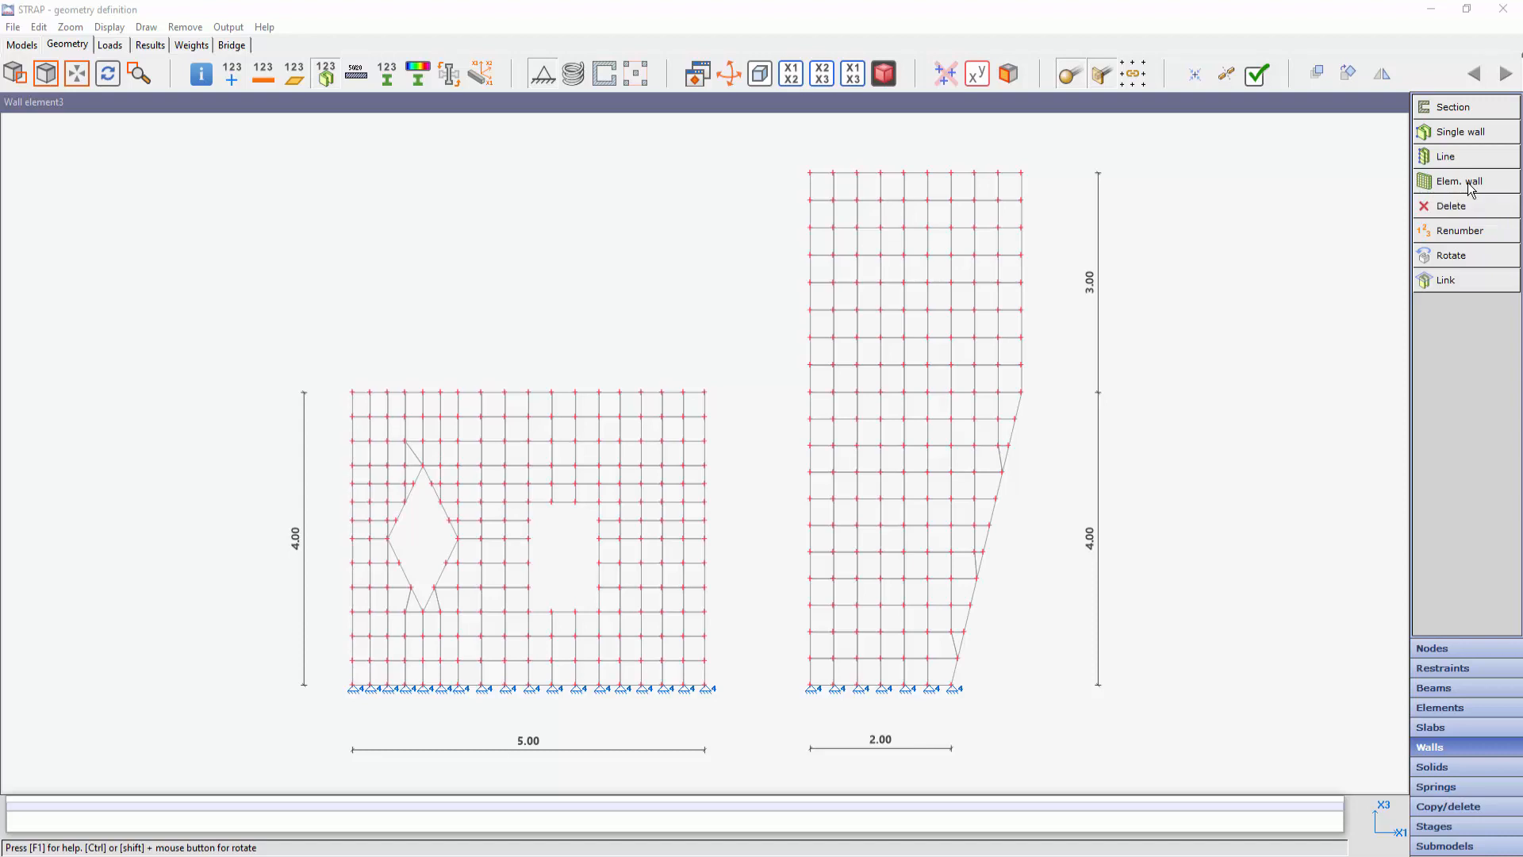
click(1447, 187)
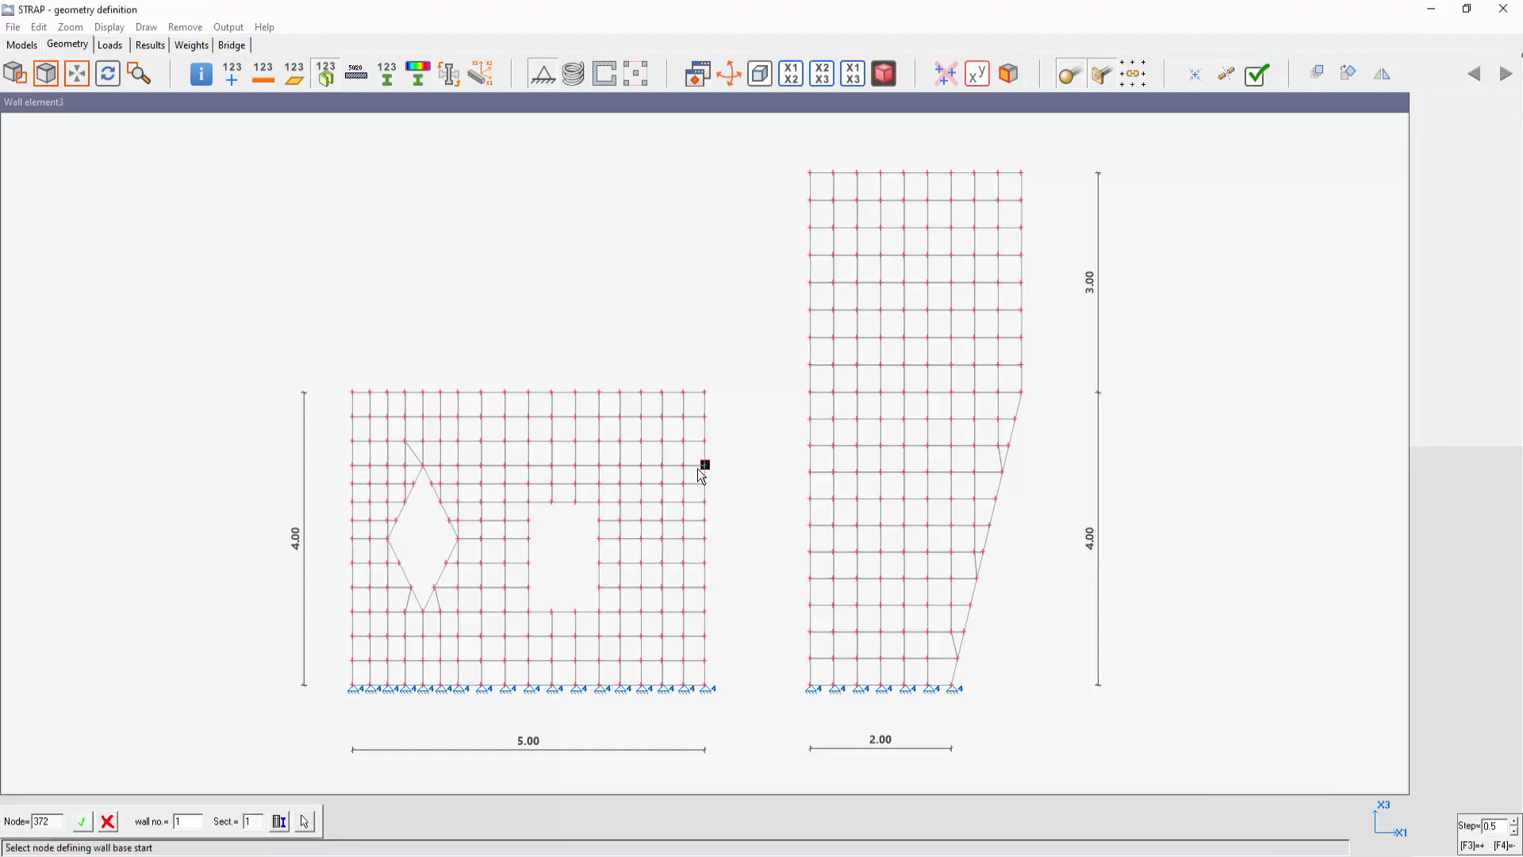
click(810, 686)
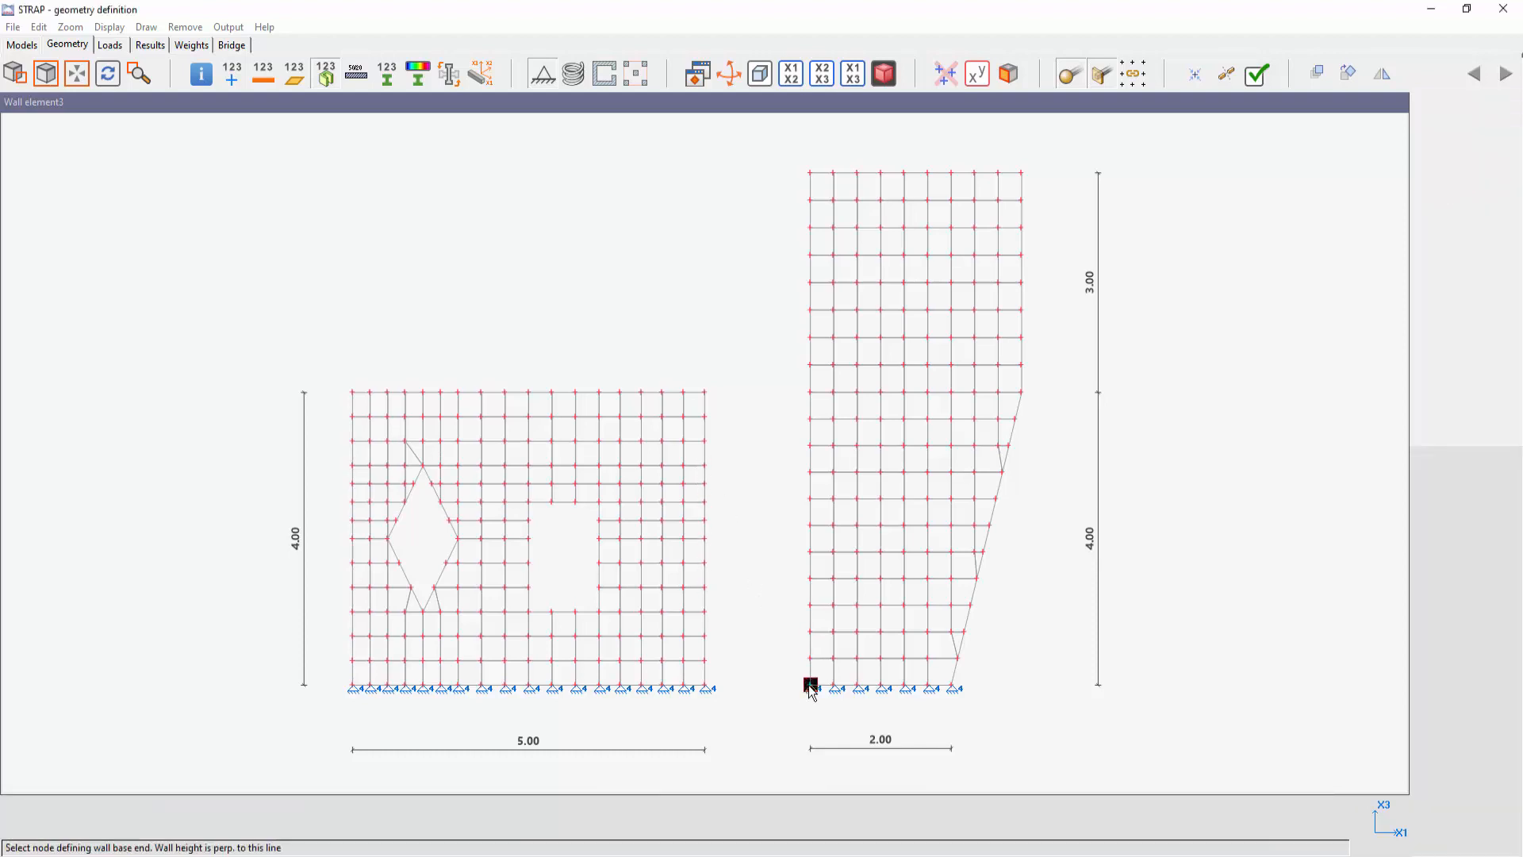
click(954, 685)
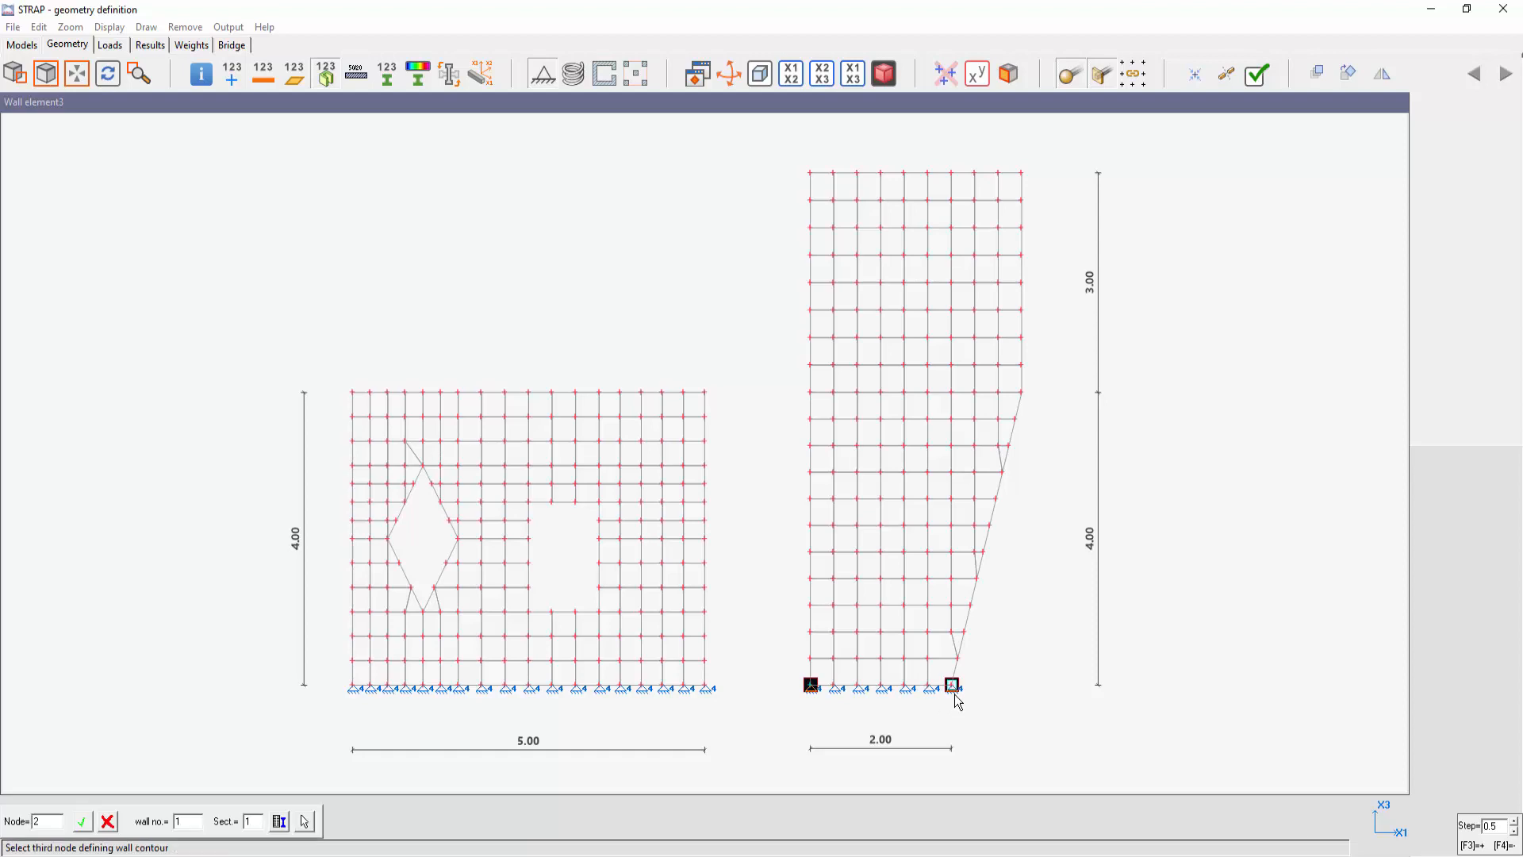
click(1023, 392)
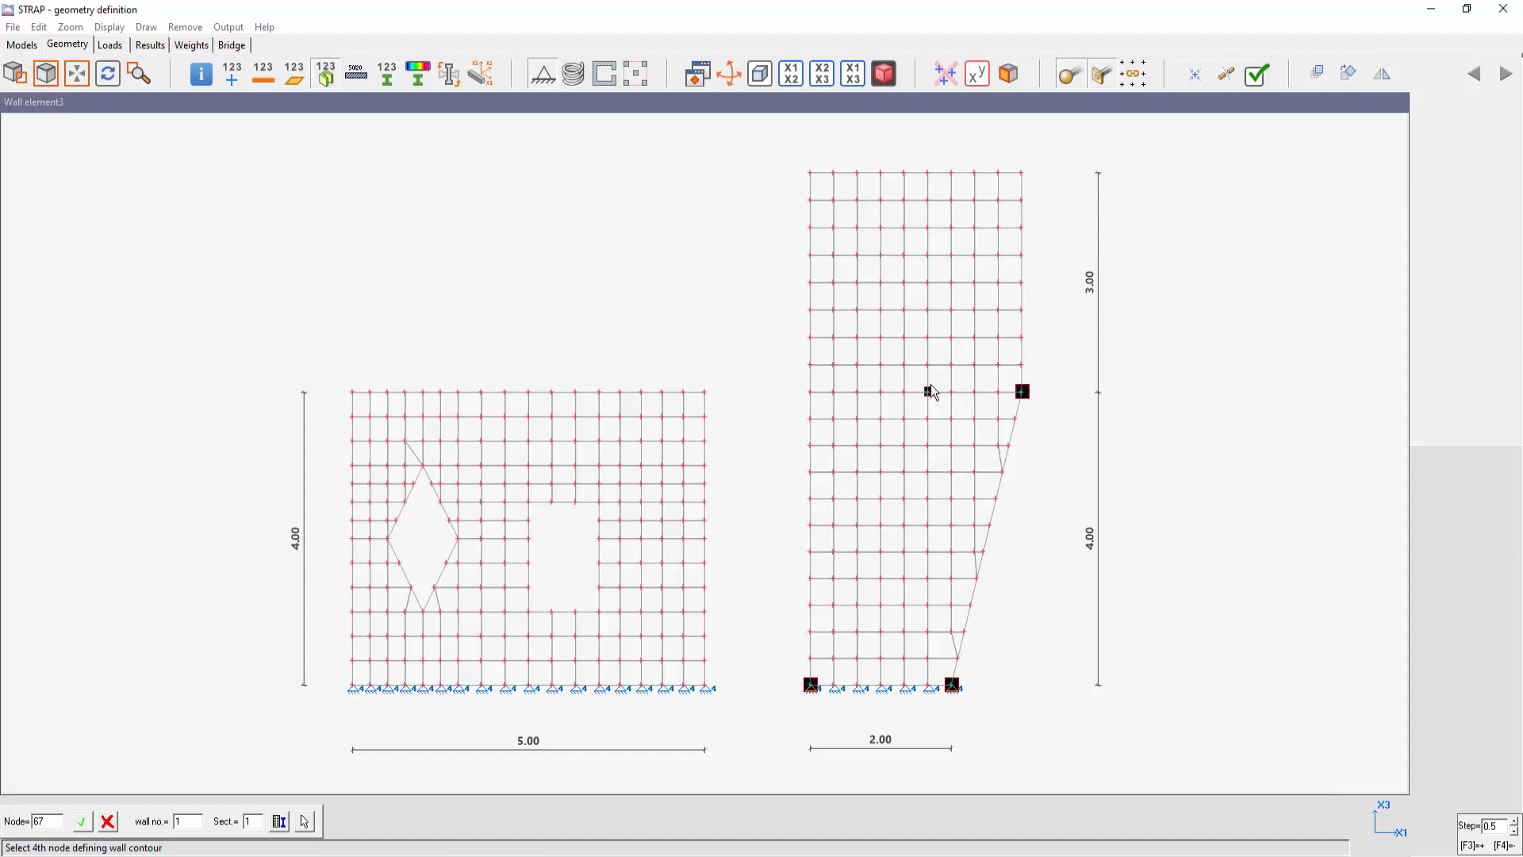
click(812, 392)
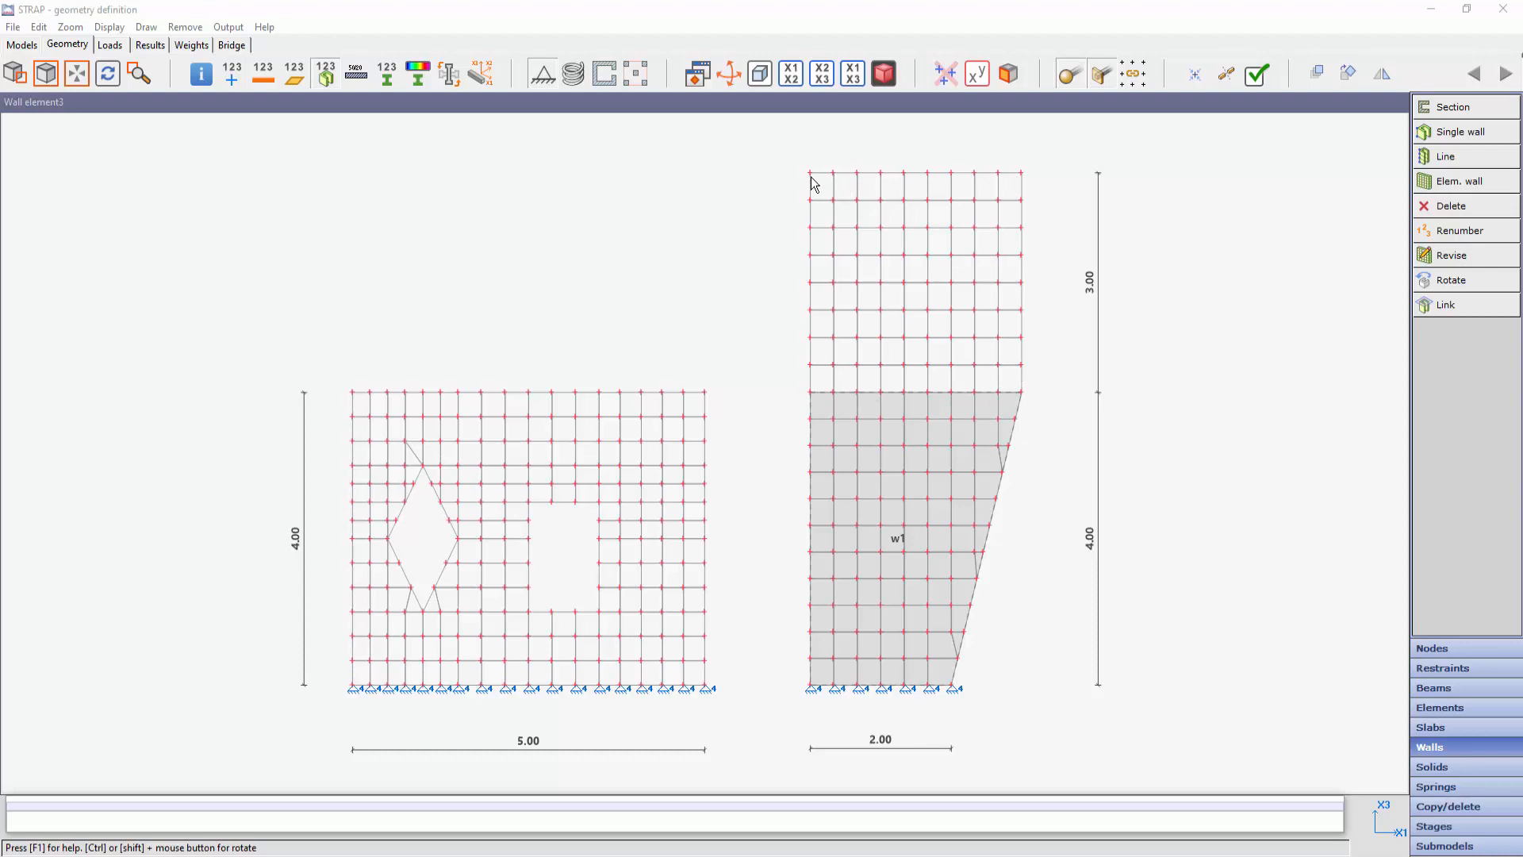
Define a second element wall over the rectangular upper 3 m part of the tall mesh through its four corner nodes
click(1455, 181)
click(811, 392)
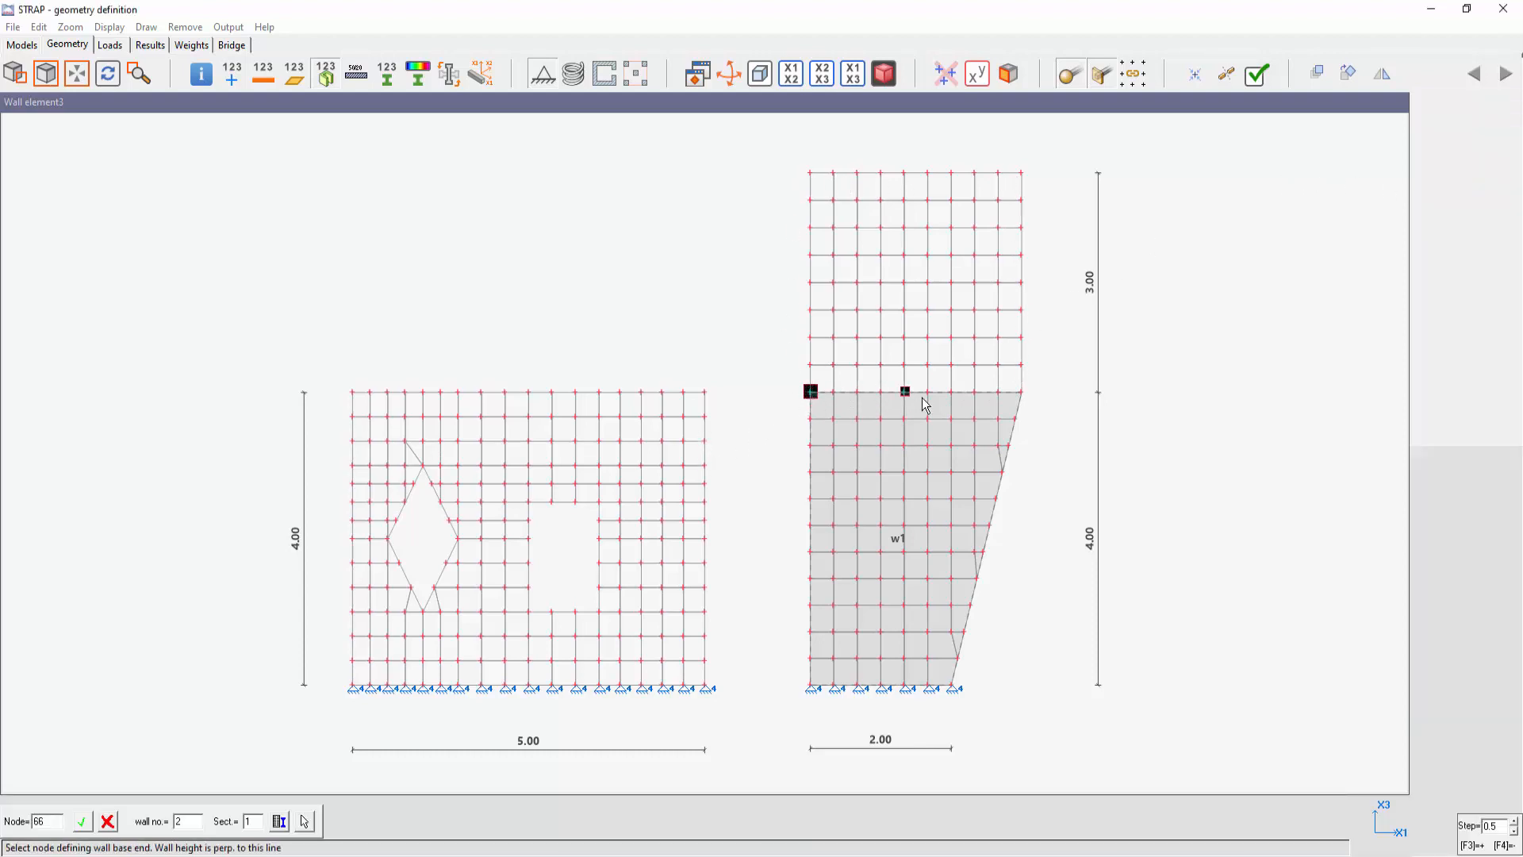
click(1023, 392)
click(1023, 172)
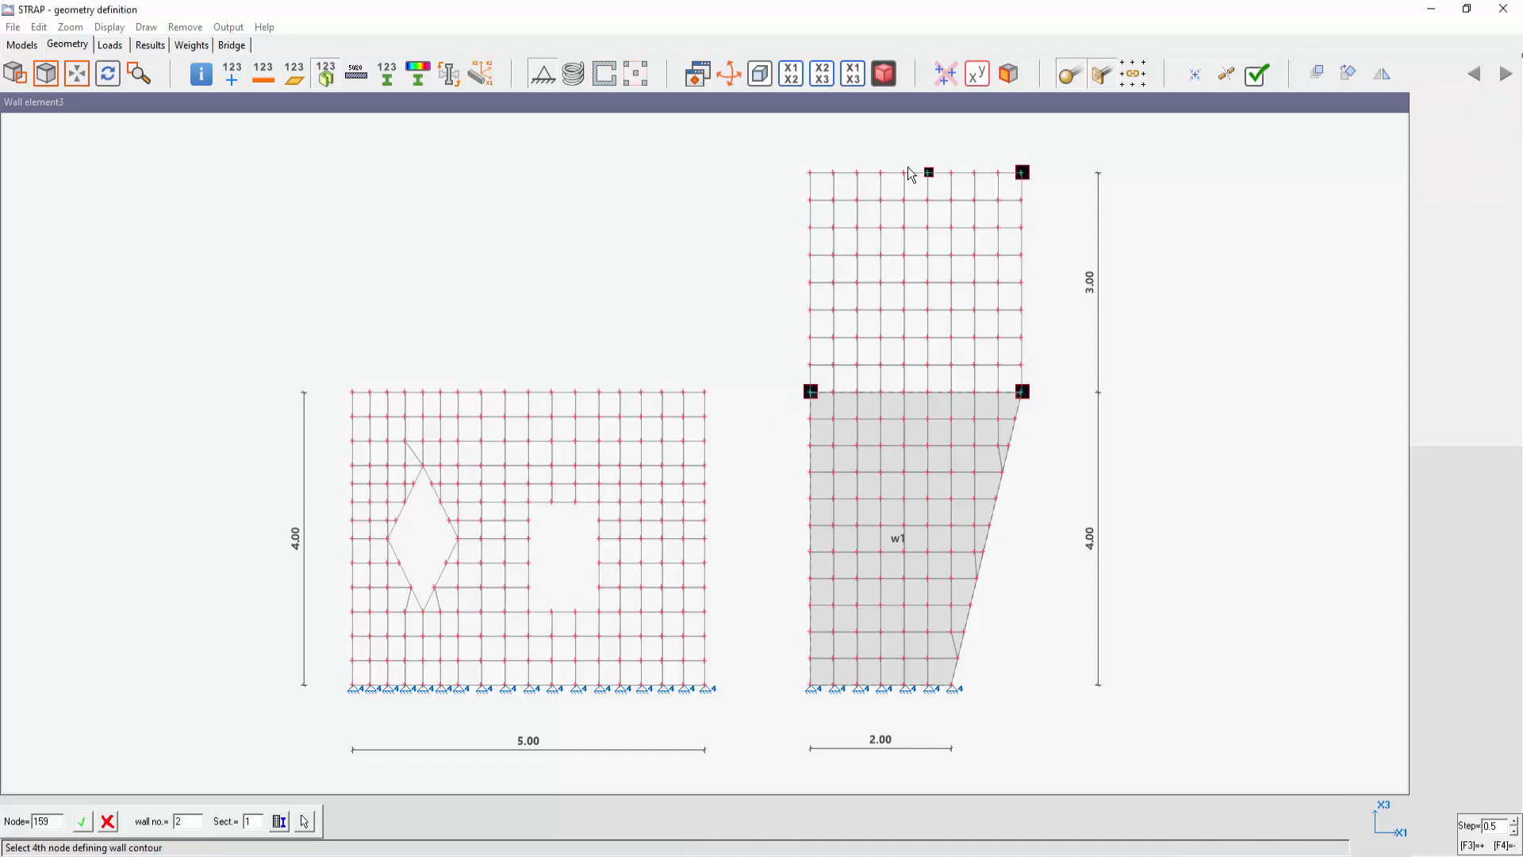
click(809, 172)
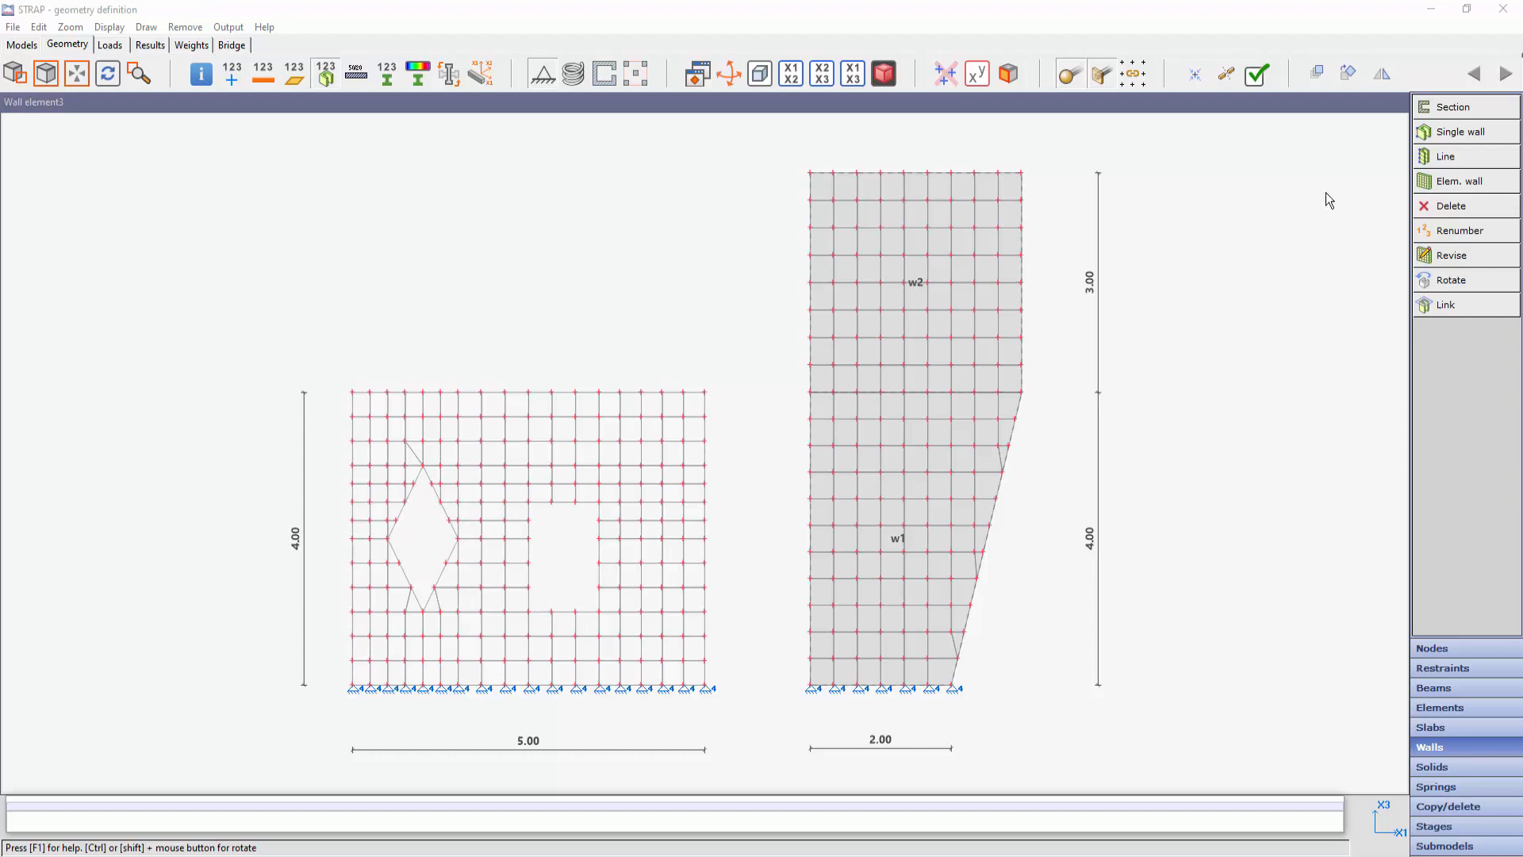
Define a third element wall over the 5 m wide mesh with the diamond and rectangular openings, using its outer corner nodes
click(1458, 182)
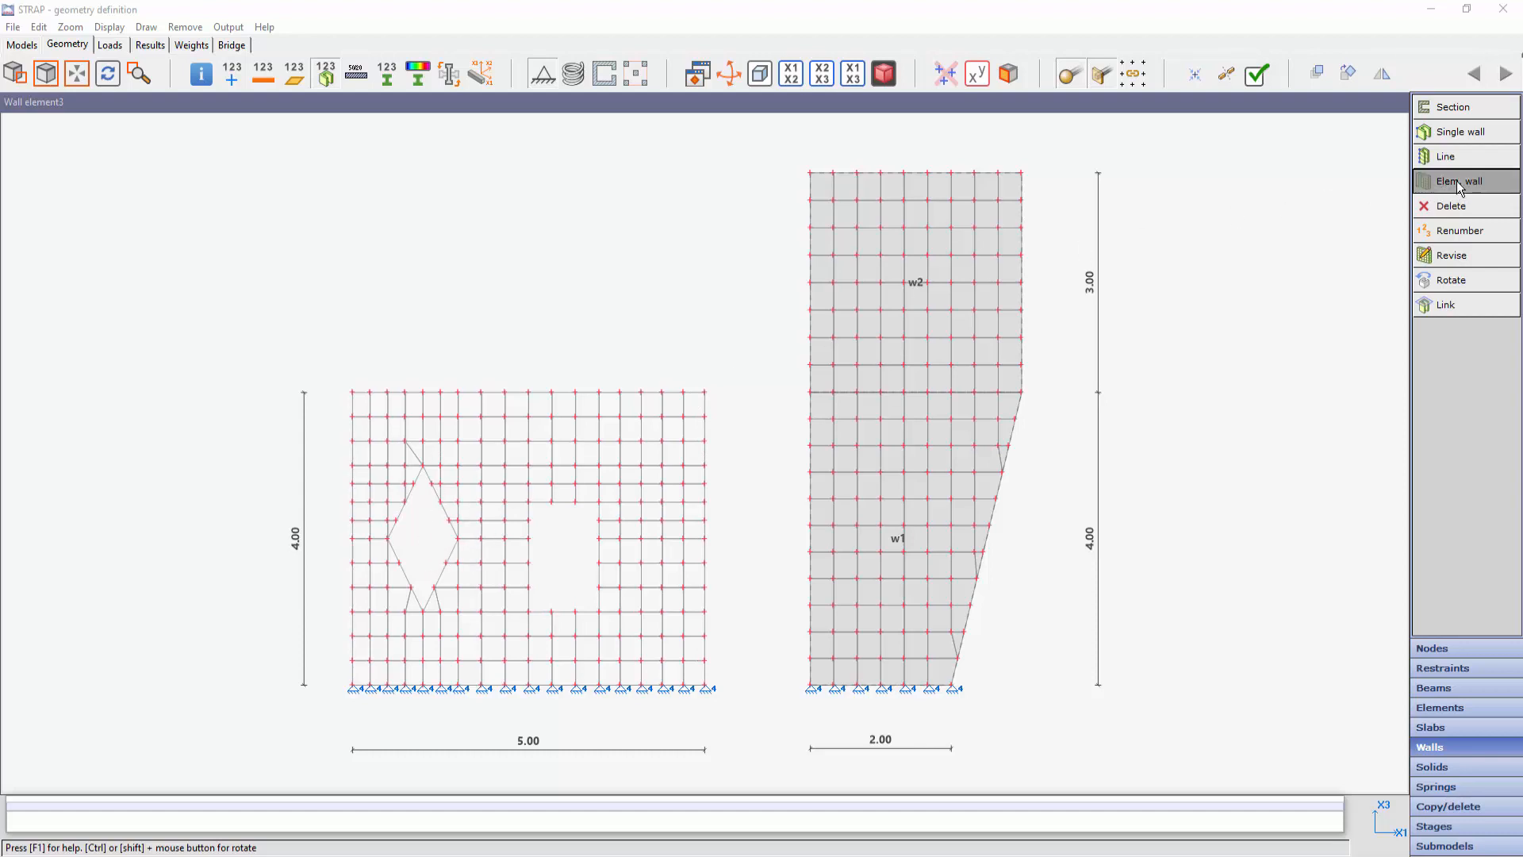
click(352, 699)
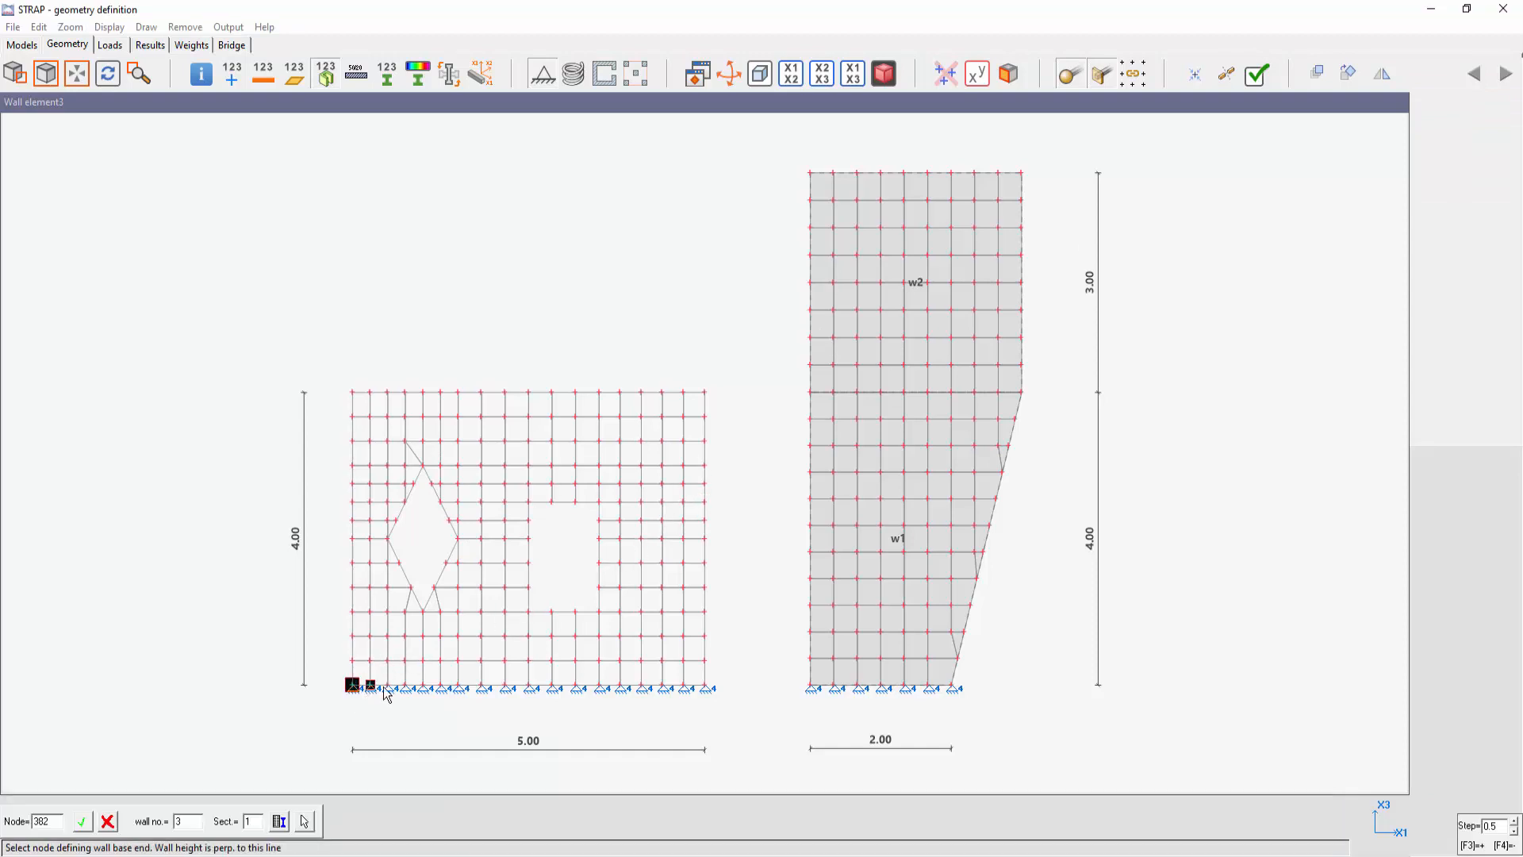
click(721, 700)
click(730, 387)
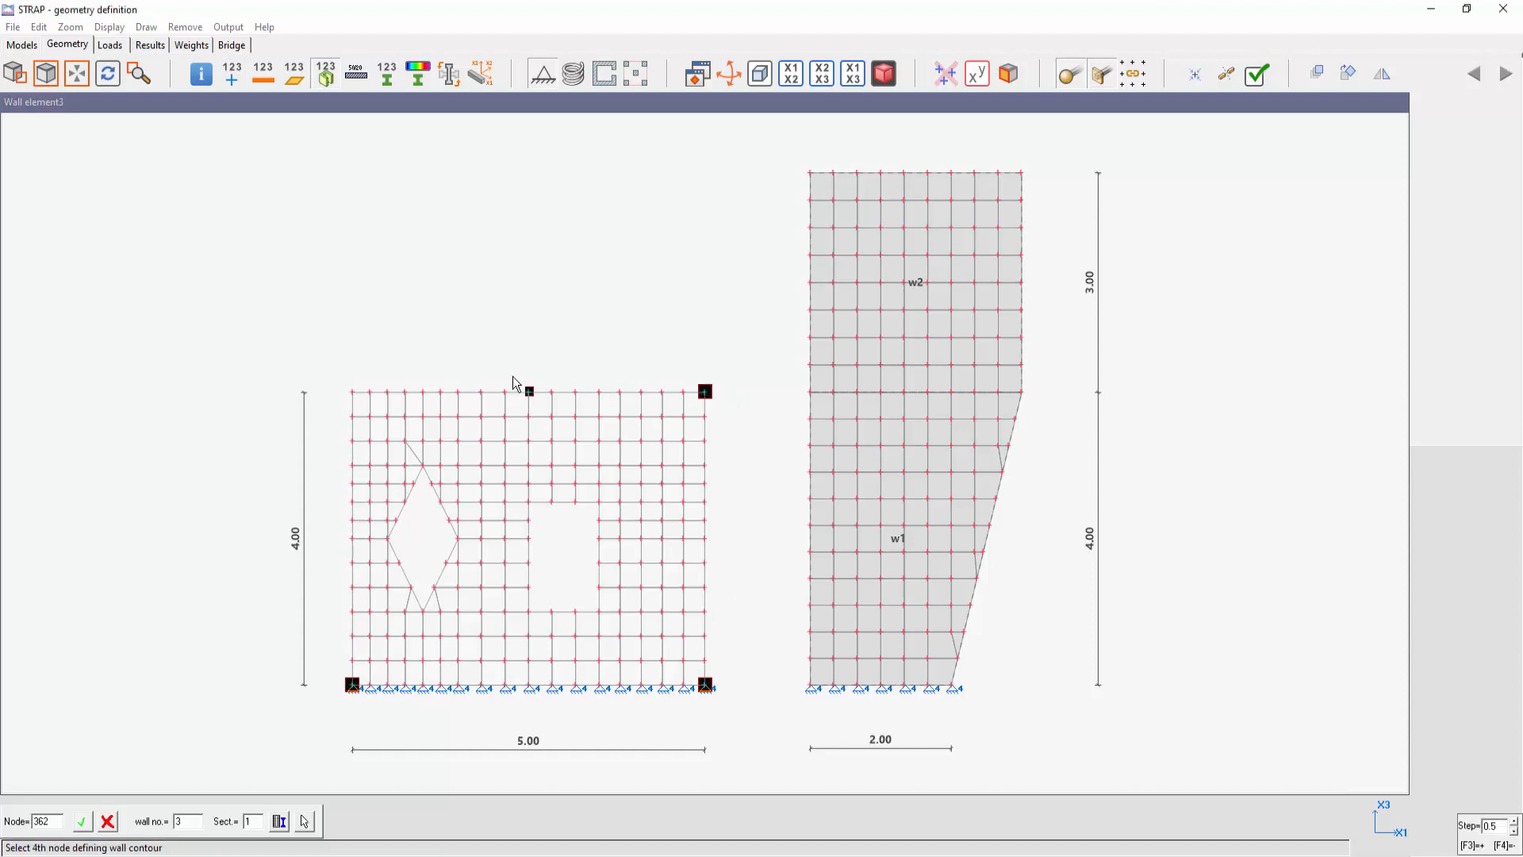
click(355, 373)
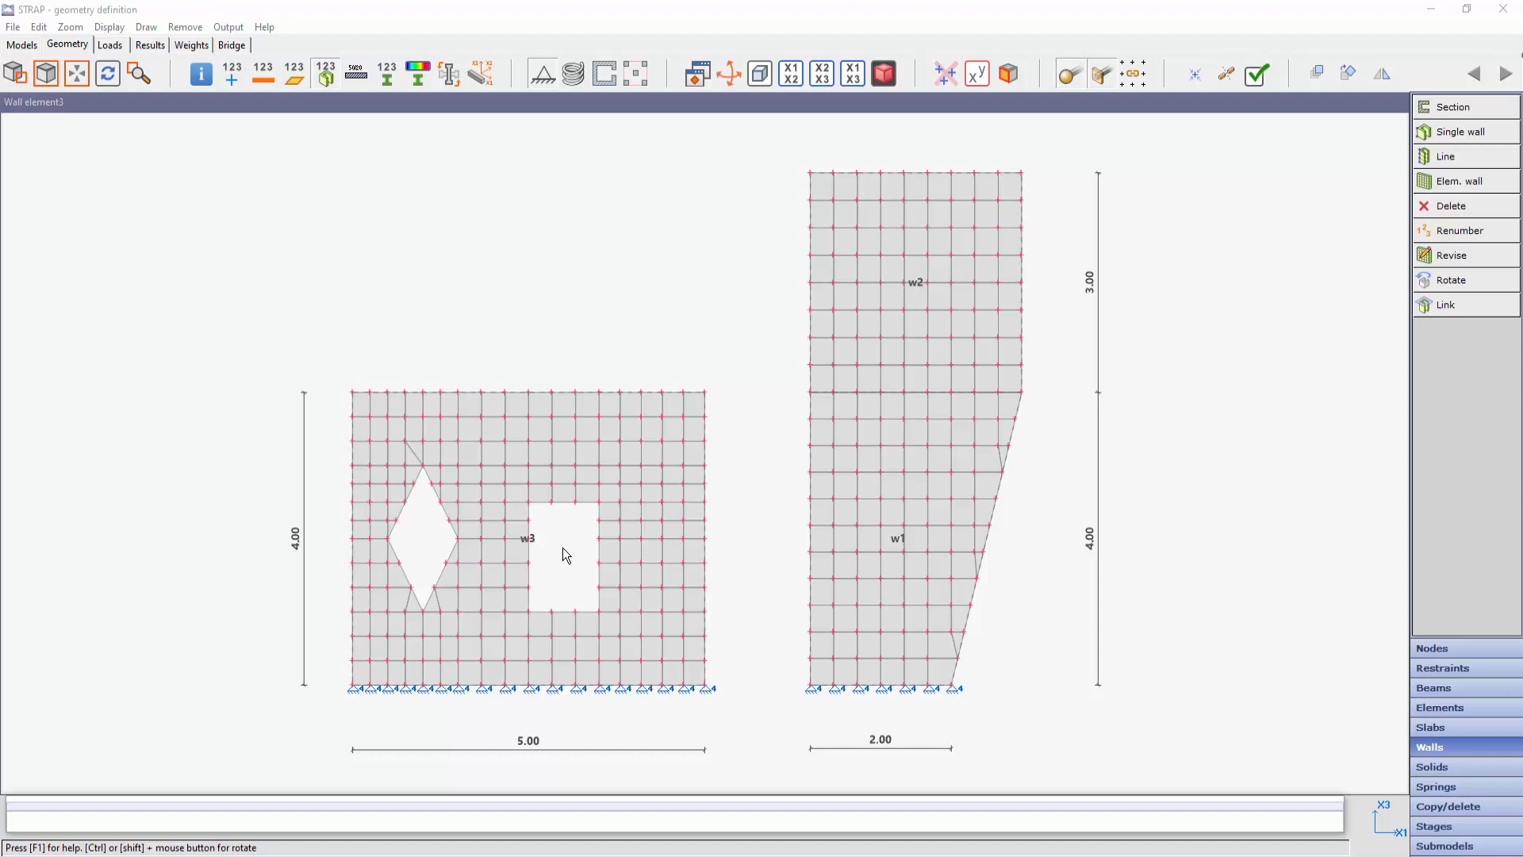
Create a new load case titled A
click(115, 45)
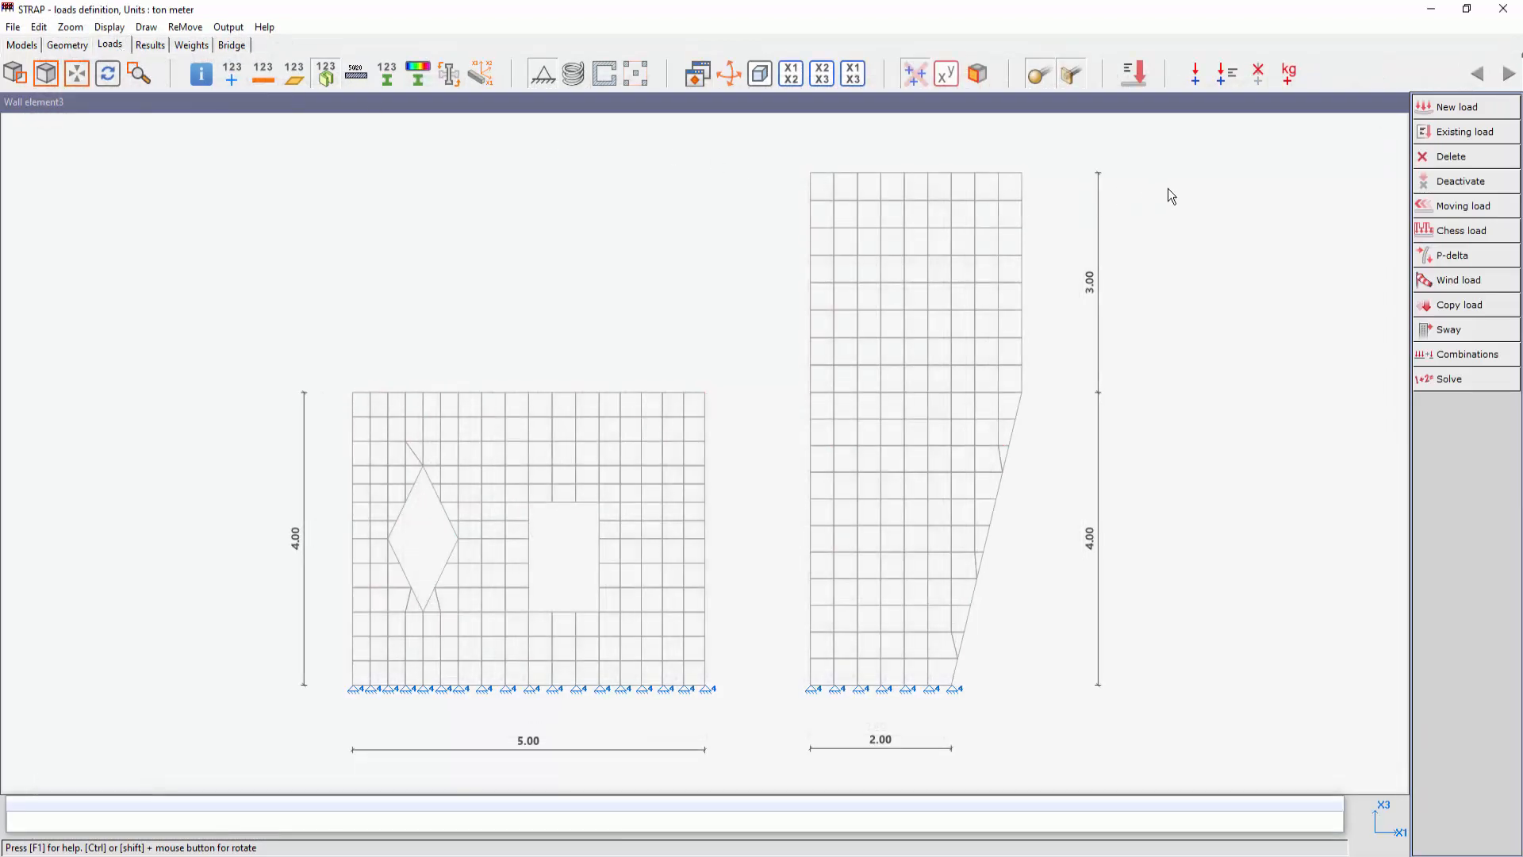
click(1449, 108)
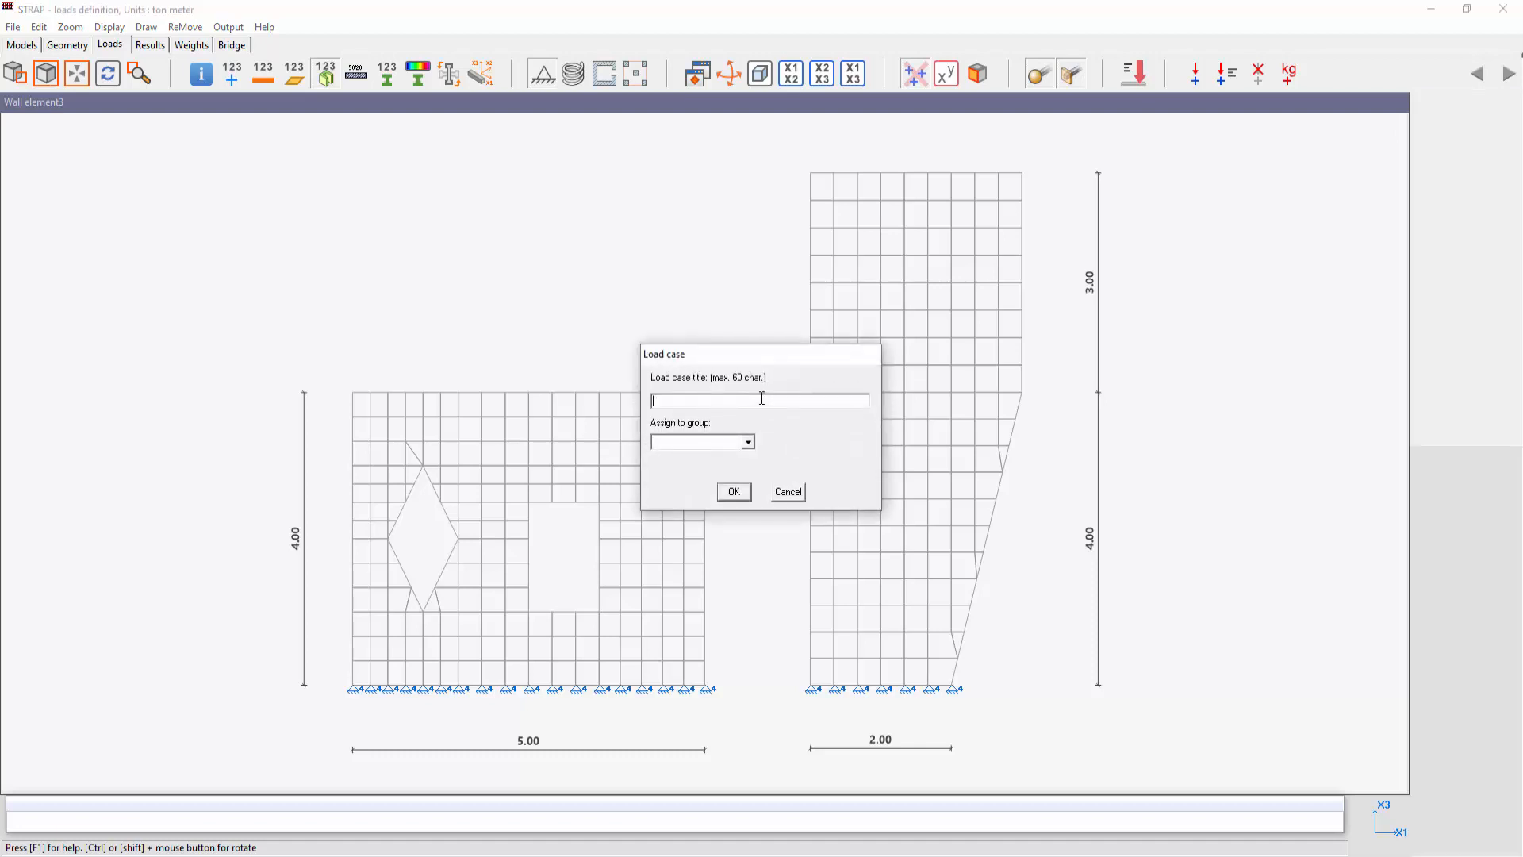
text(A)
click(734, 491)
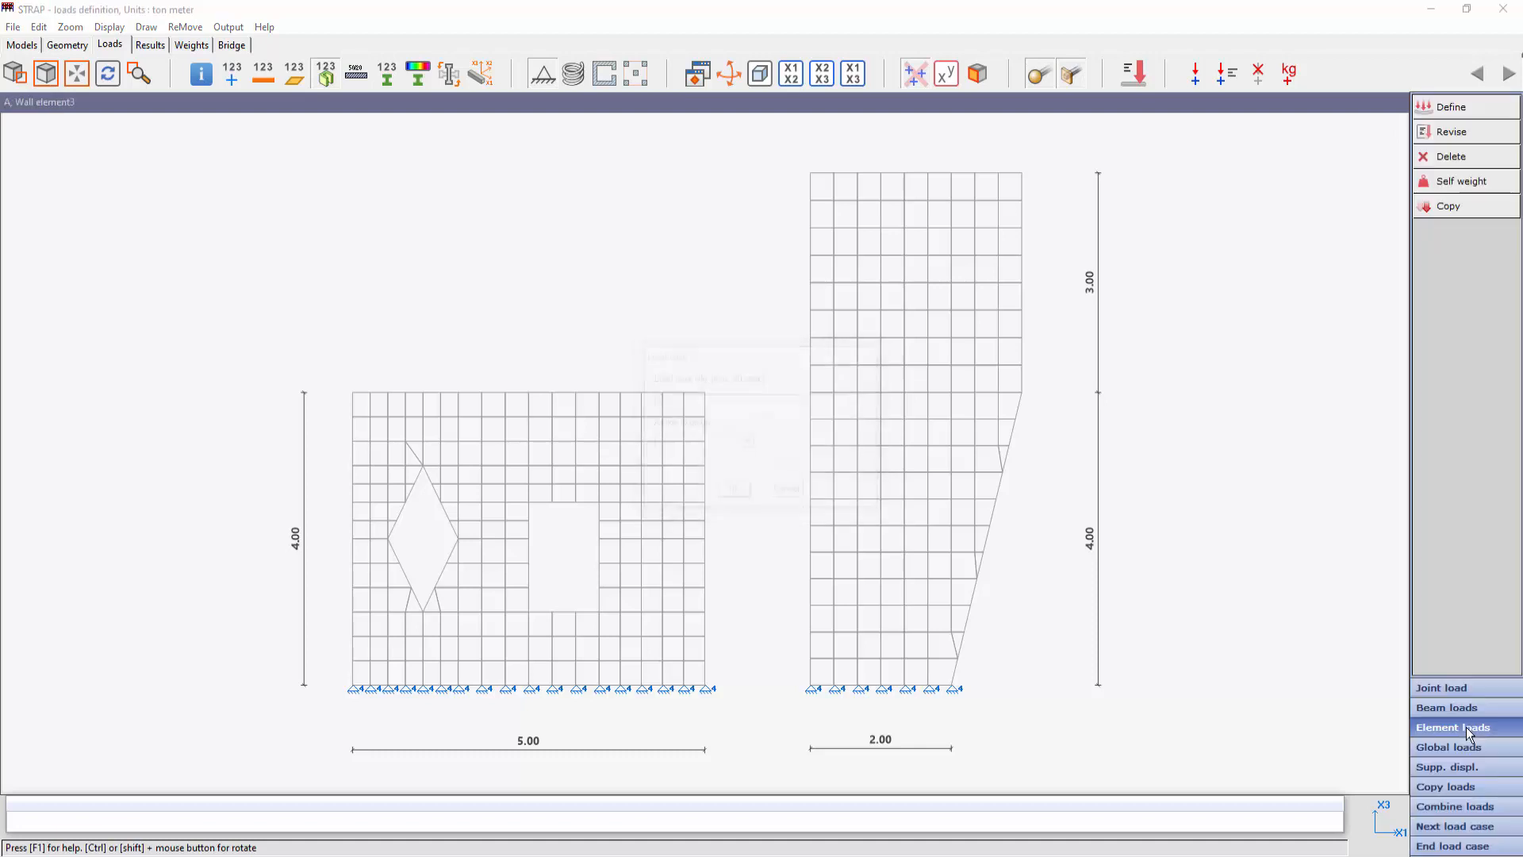
Apply a joint load of FX1 = 10 ton to the upper-left corner node of each of the two meshes
click(1461, 693)
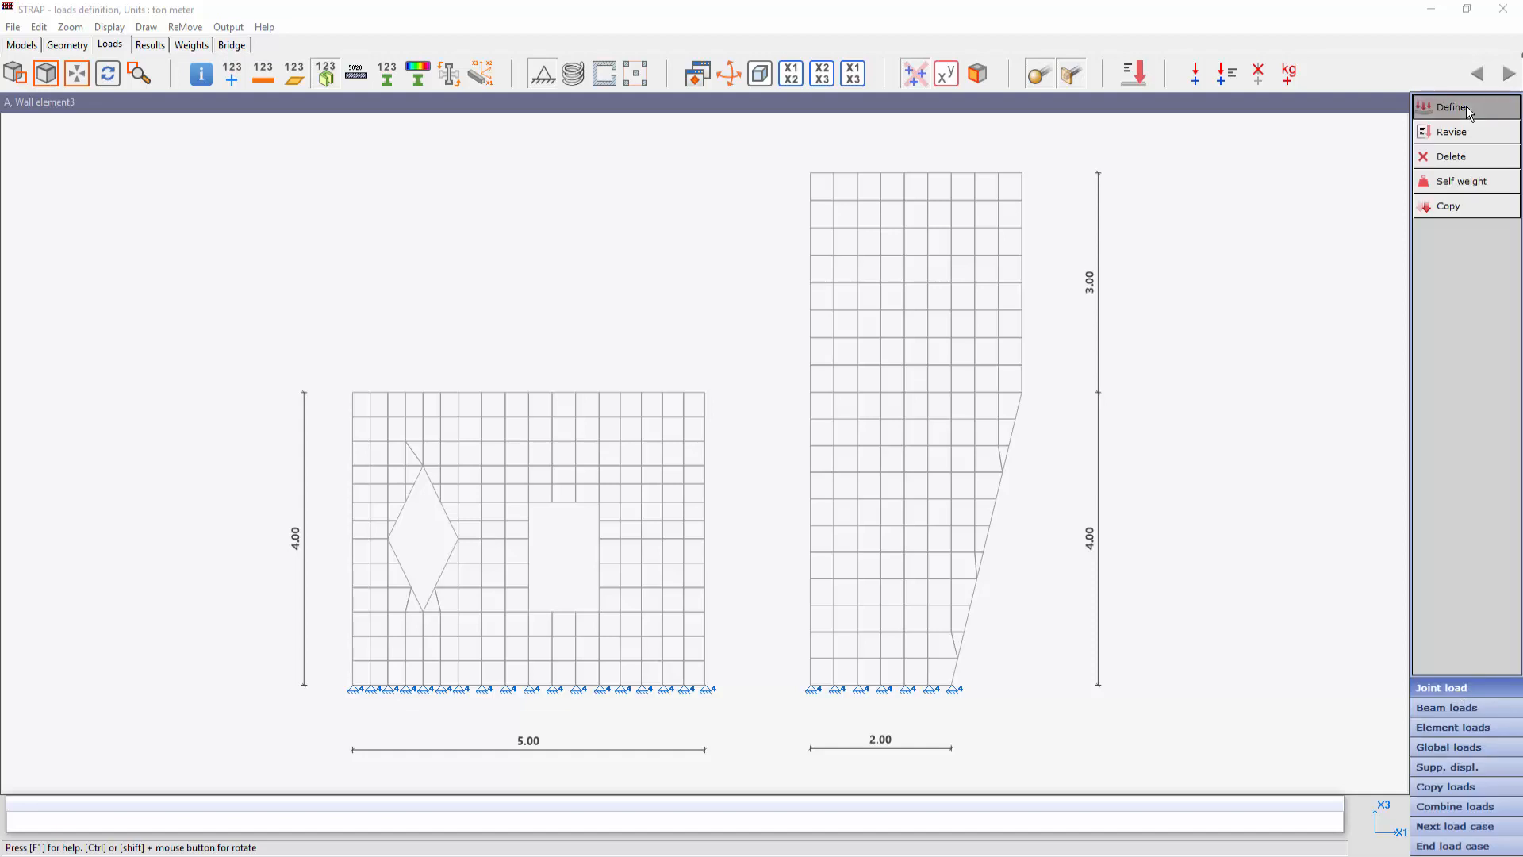
click(1469, 111)
text(10)
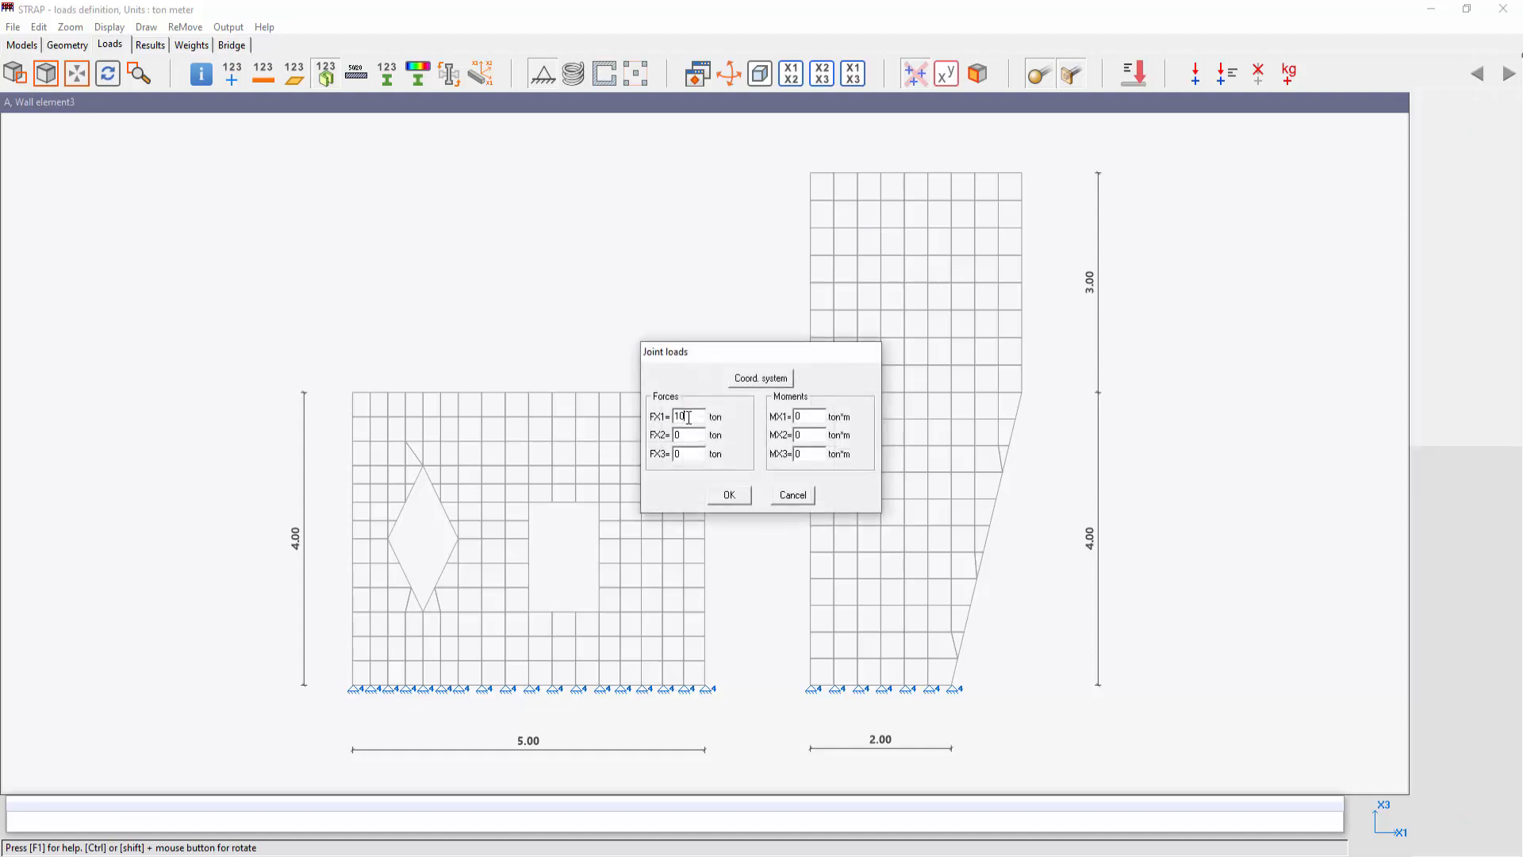
click(734, 495)
click(717, 374)
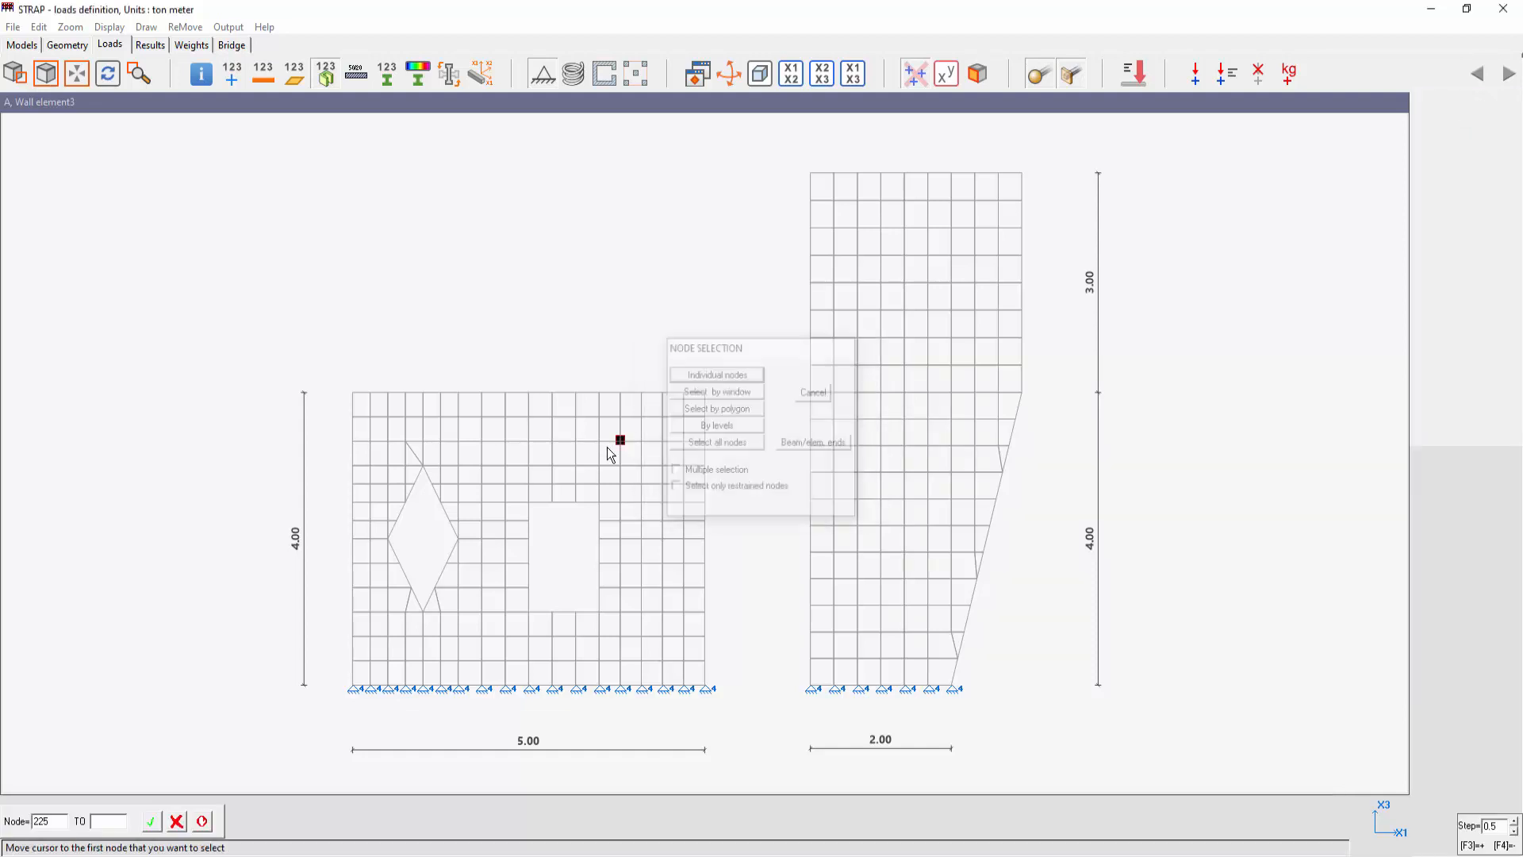
click(352, 393)
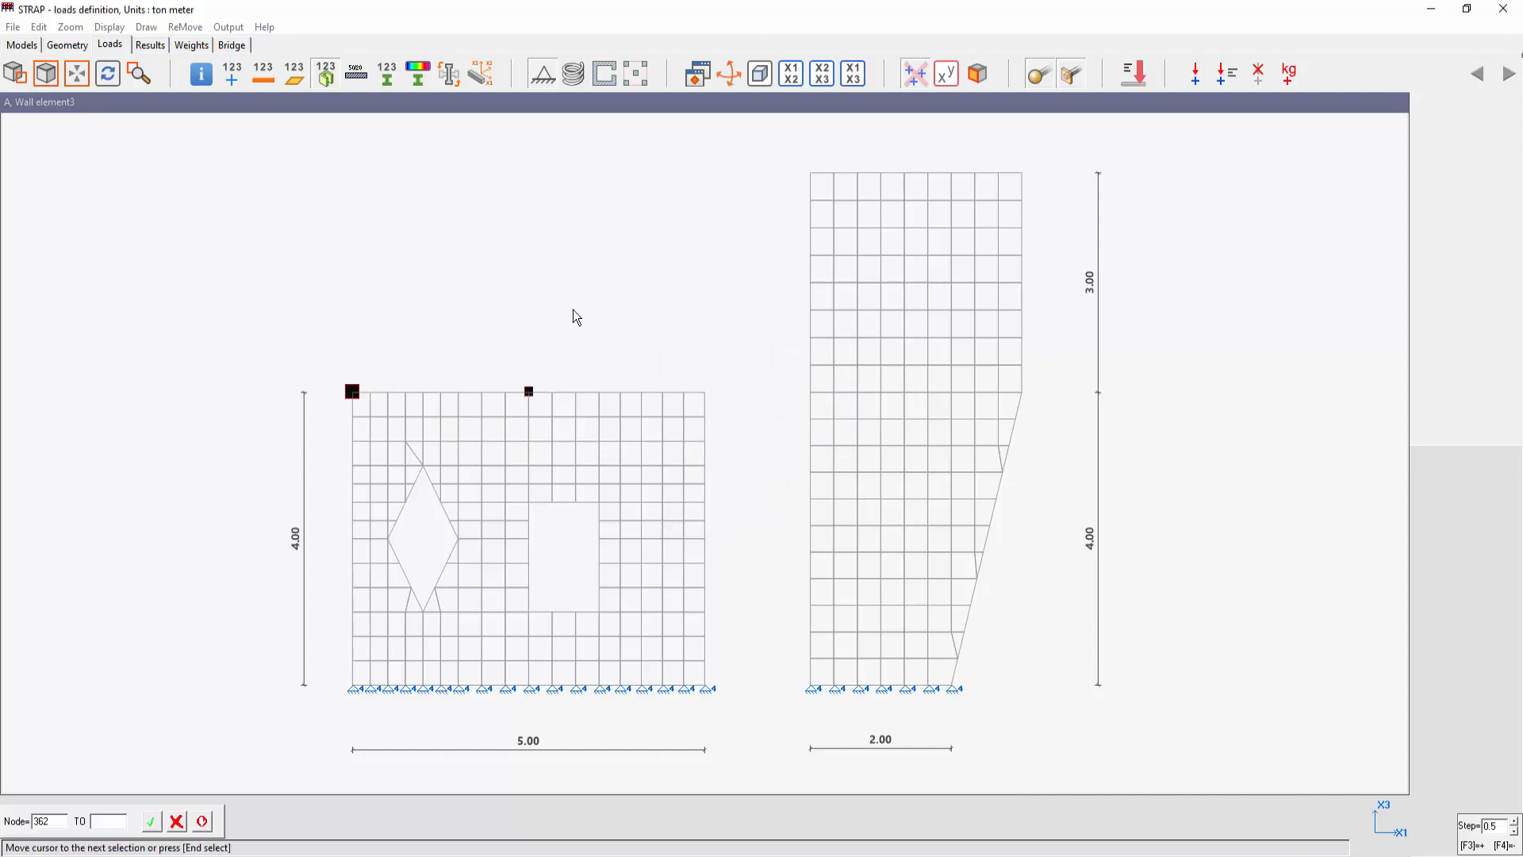
click(811, 173)
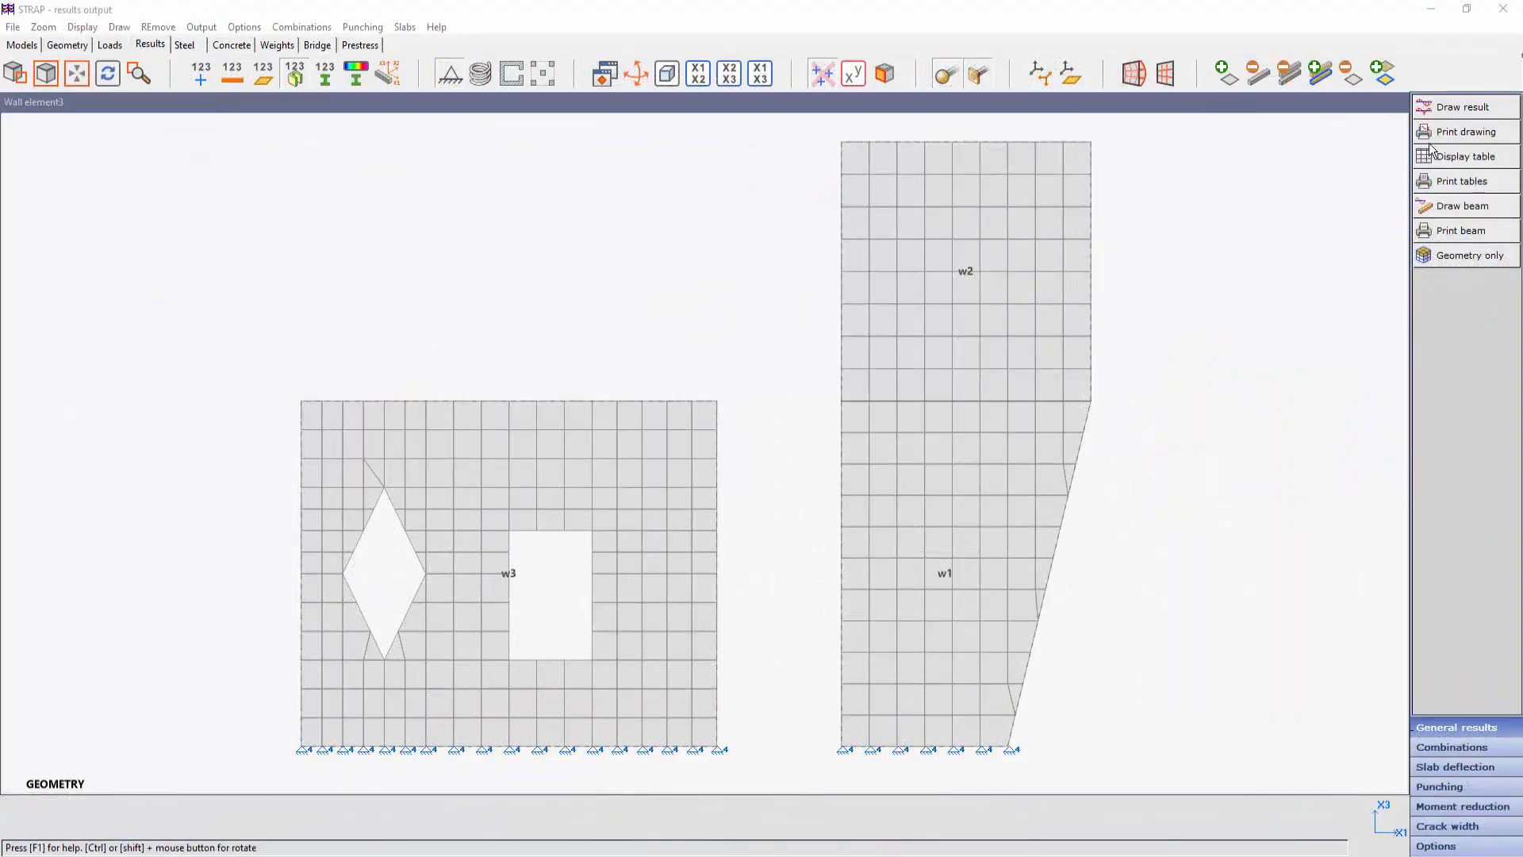
Draw the wall results for load case 1 - A as Moment in x diagrams, and change the displayed result type
click(1458, 111)
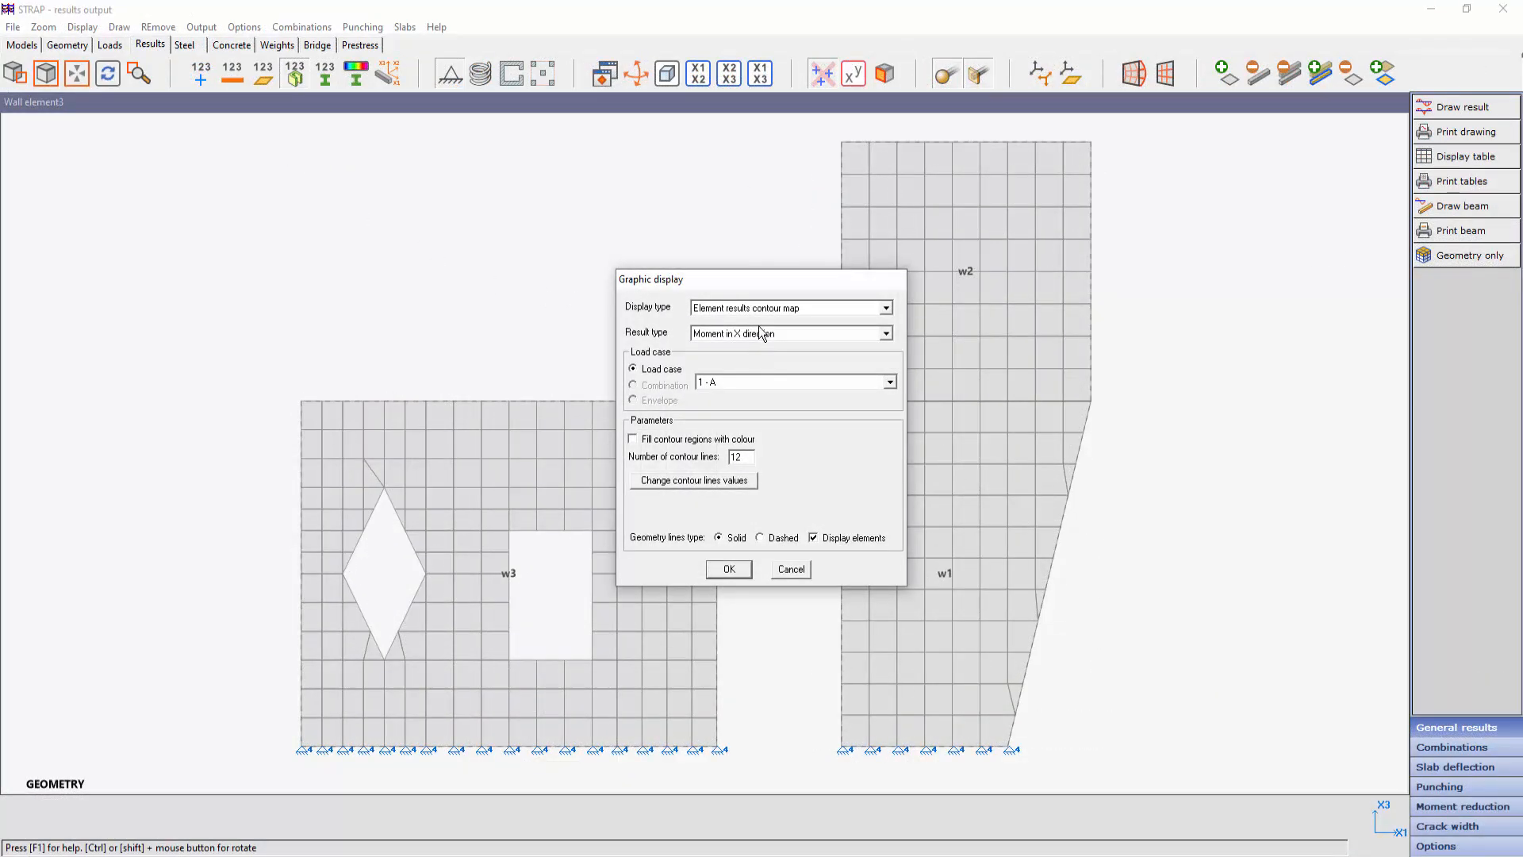
click(765, 311)
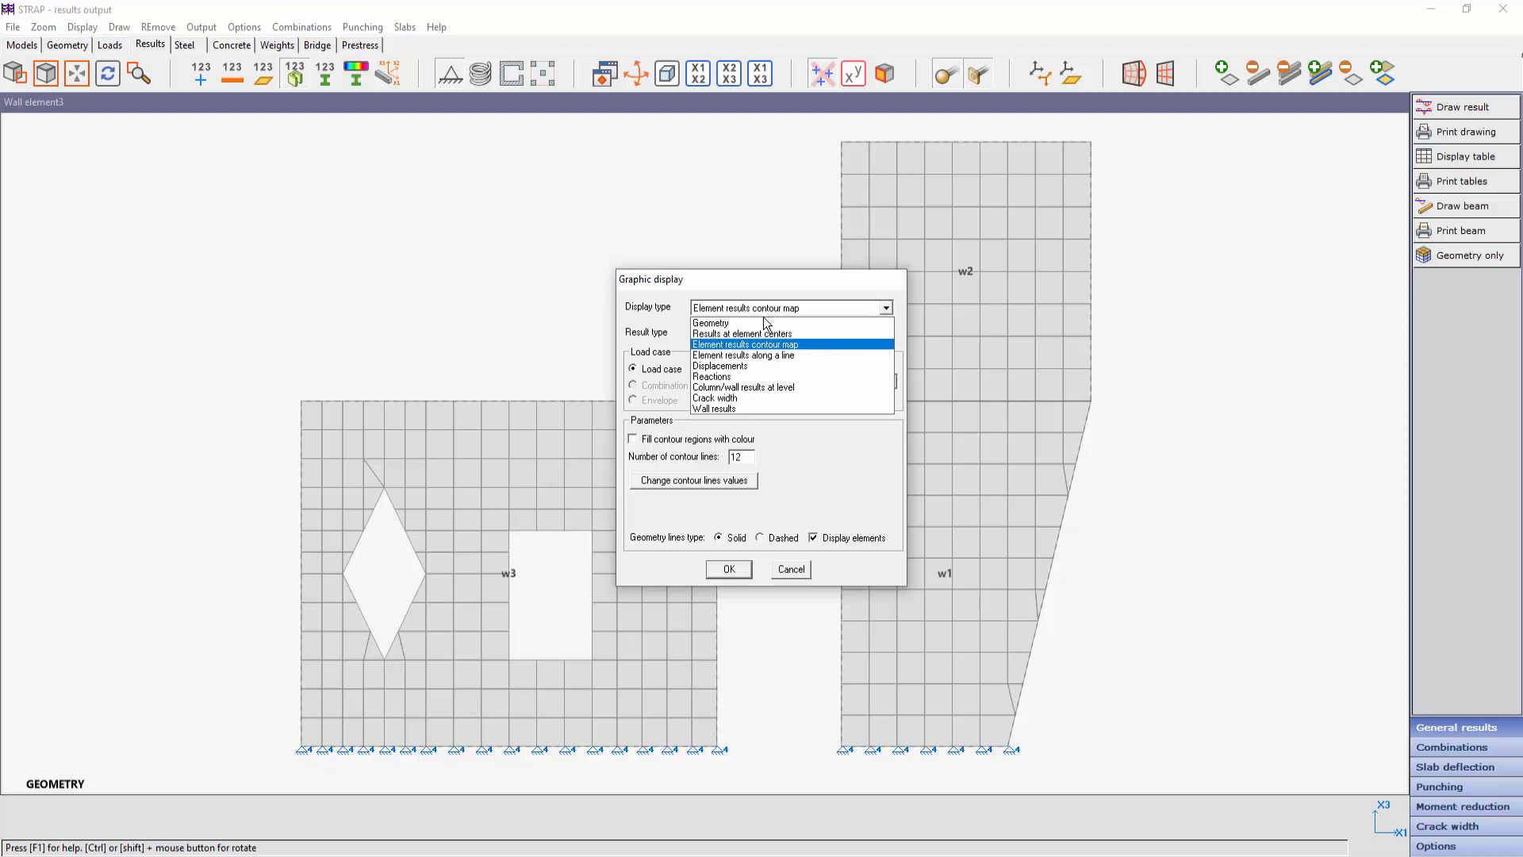
click(734, 409)
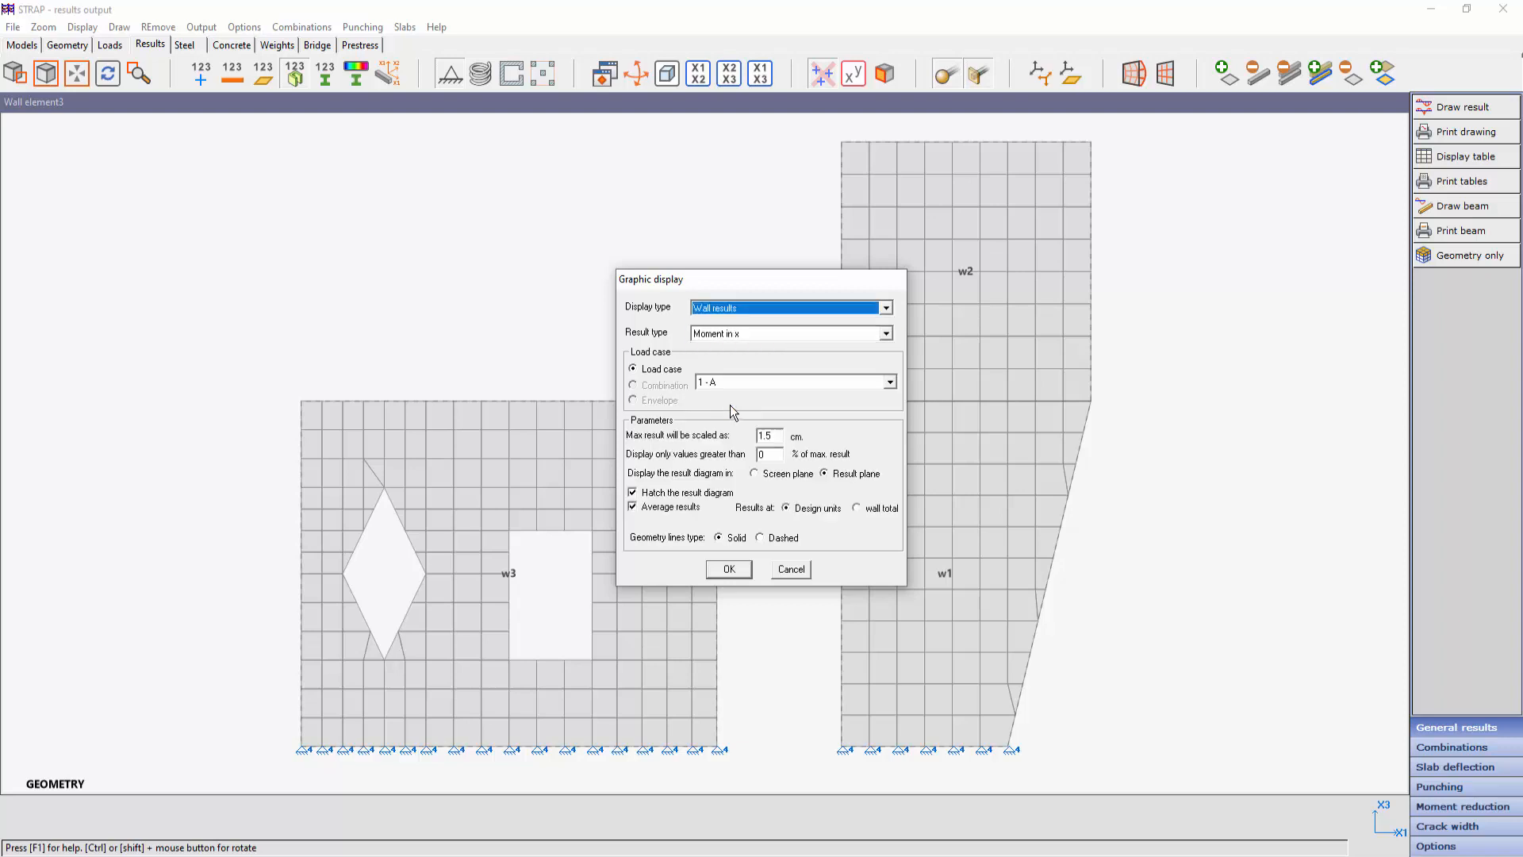
click(736, 335)
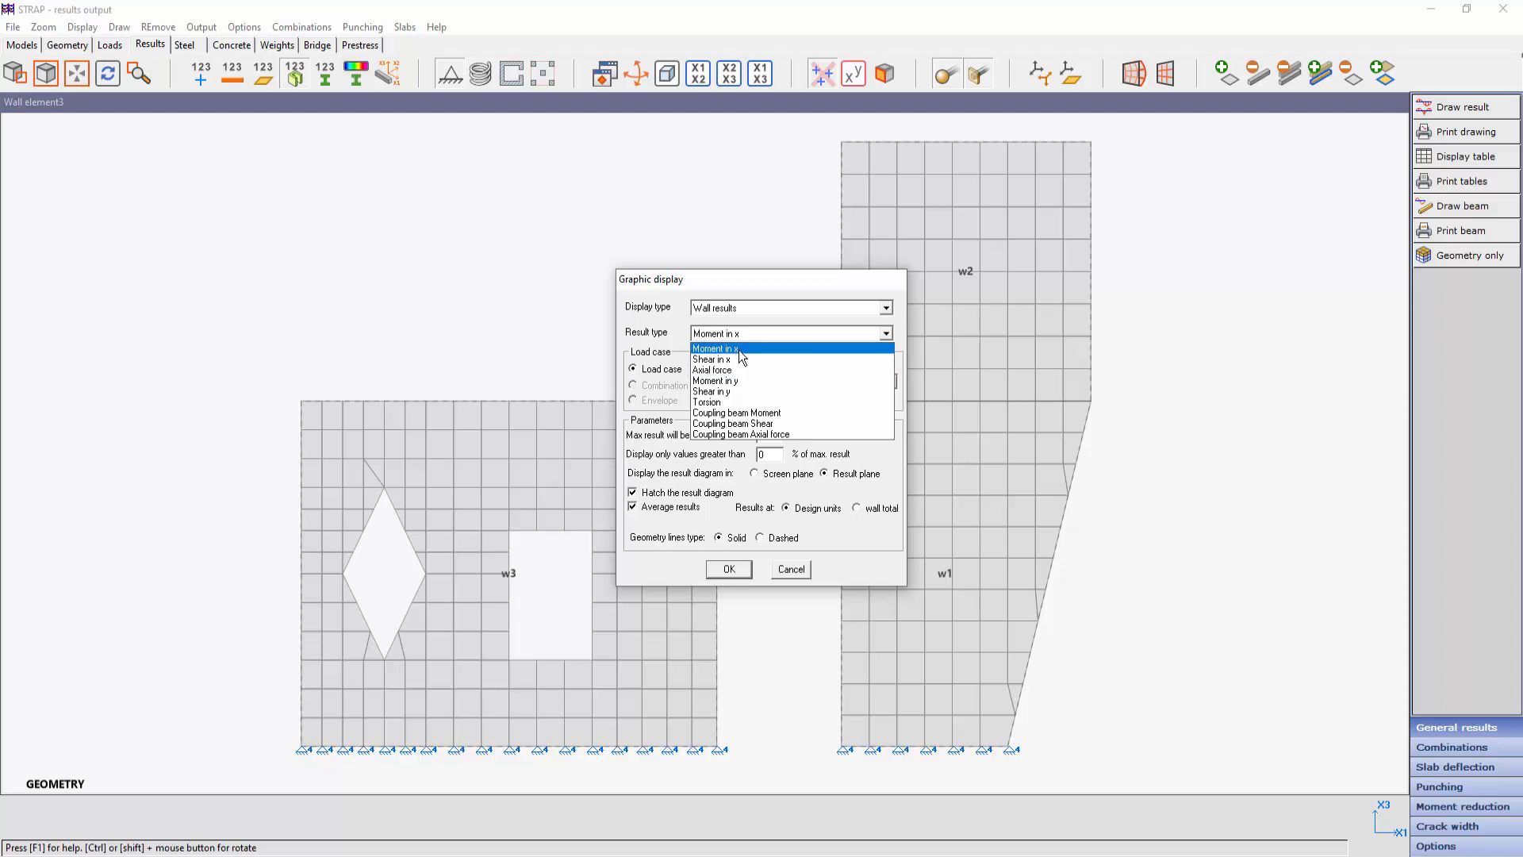
click(738, 352)
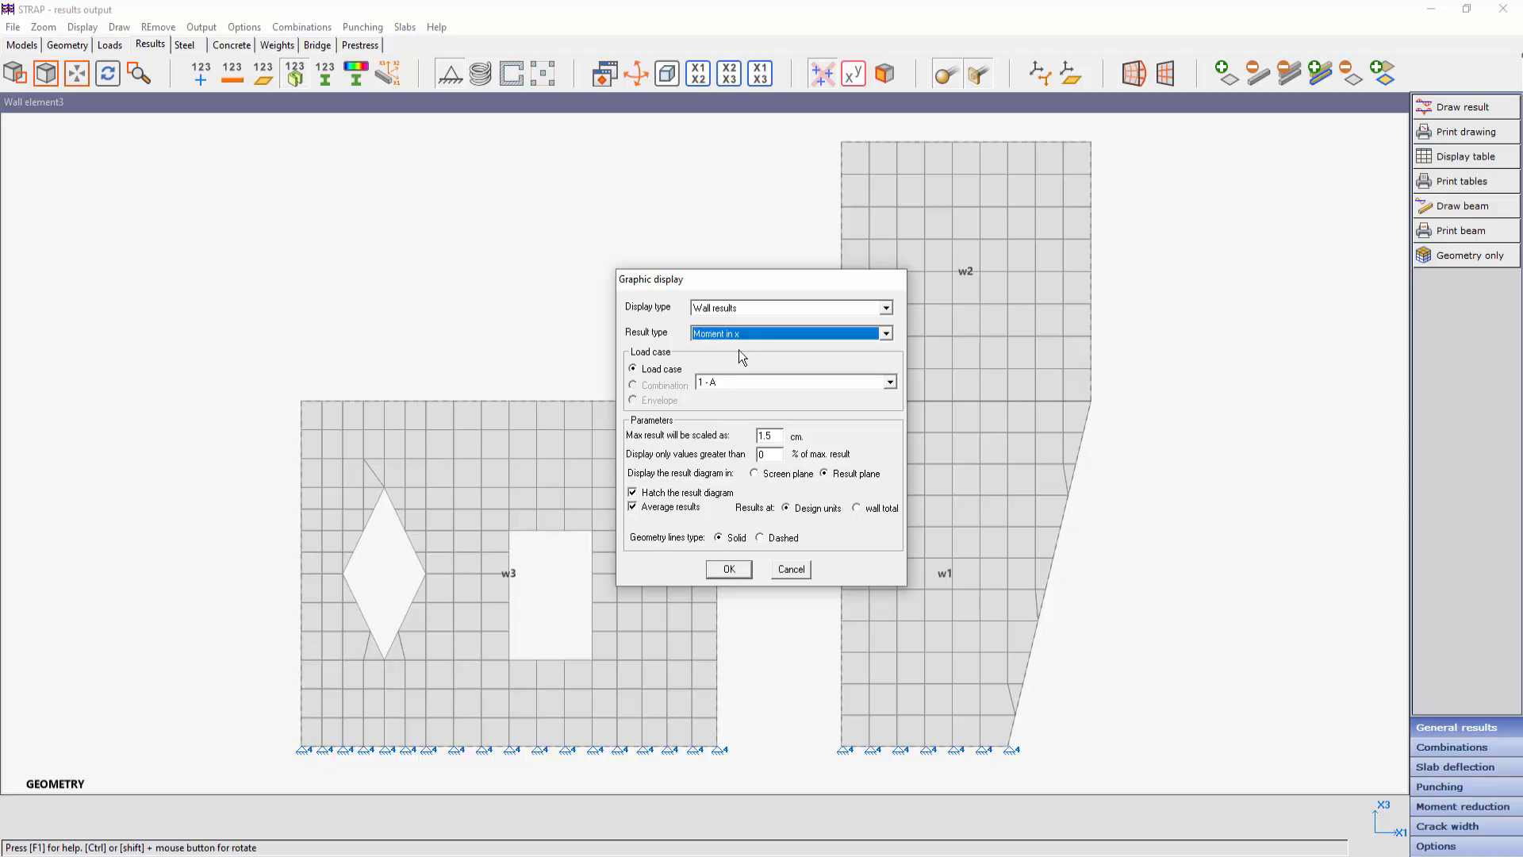
click(726, 571)
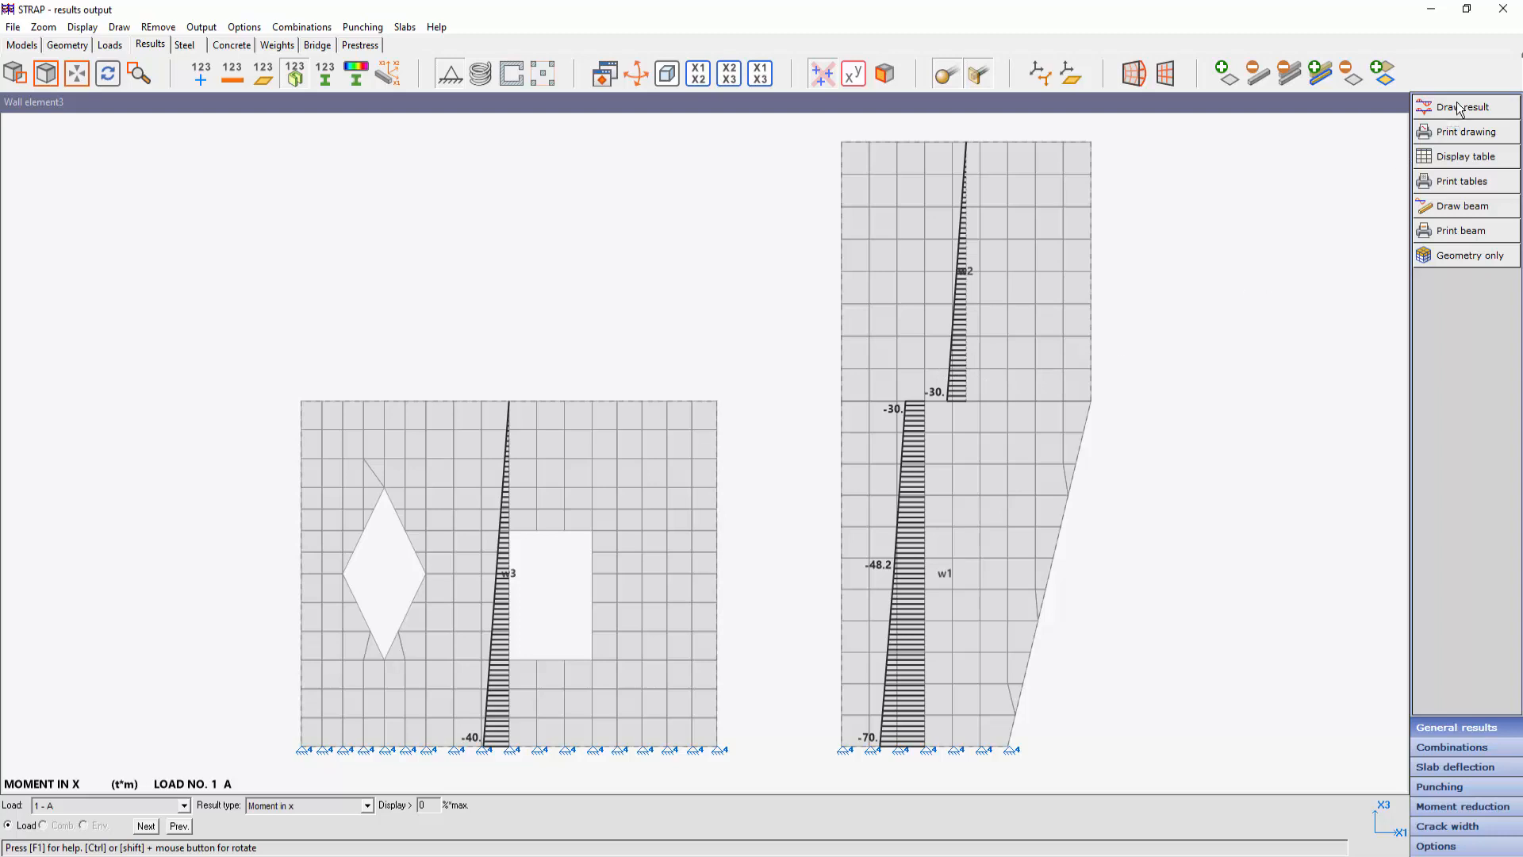
click(322, 806)
click(294, 711)
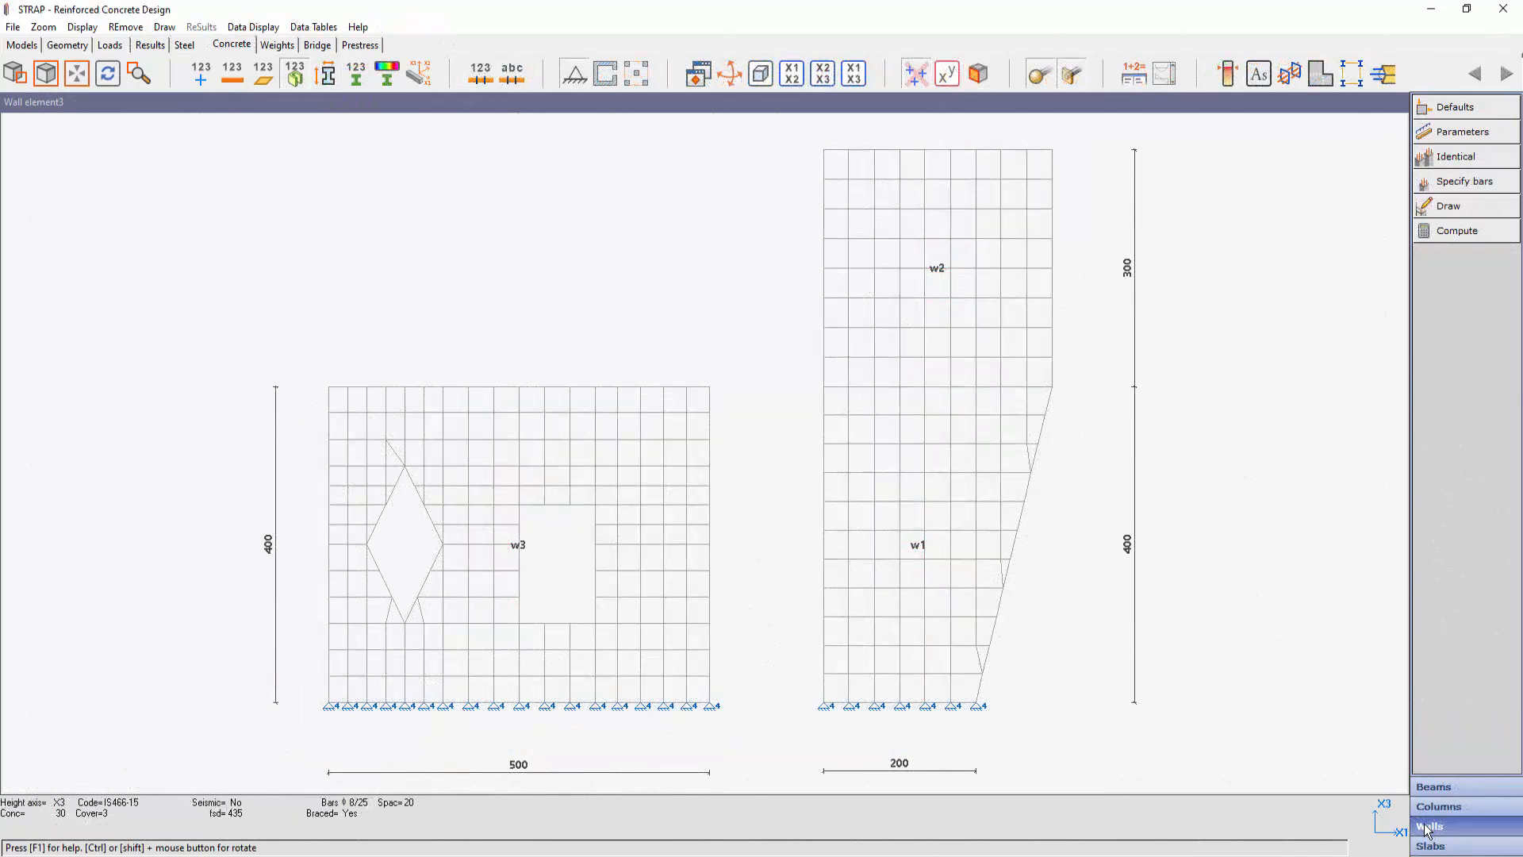
Compute the reinforced concrete design of the walls and review the detailed results for wall 1
click(1452, 232)
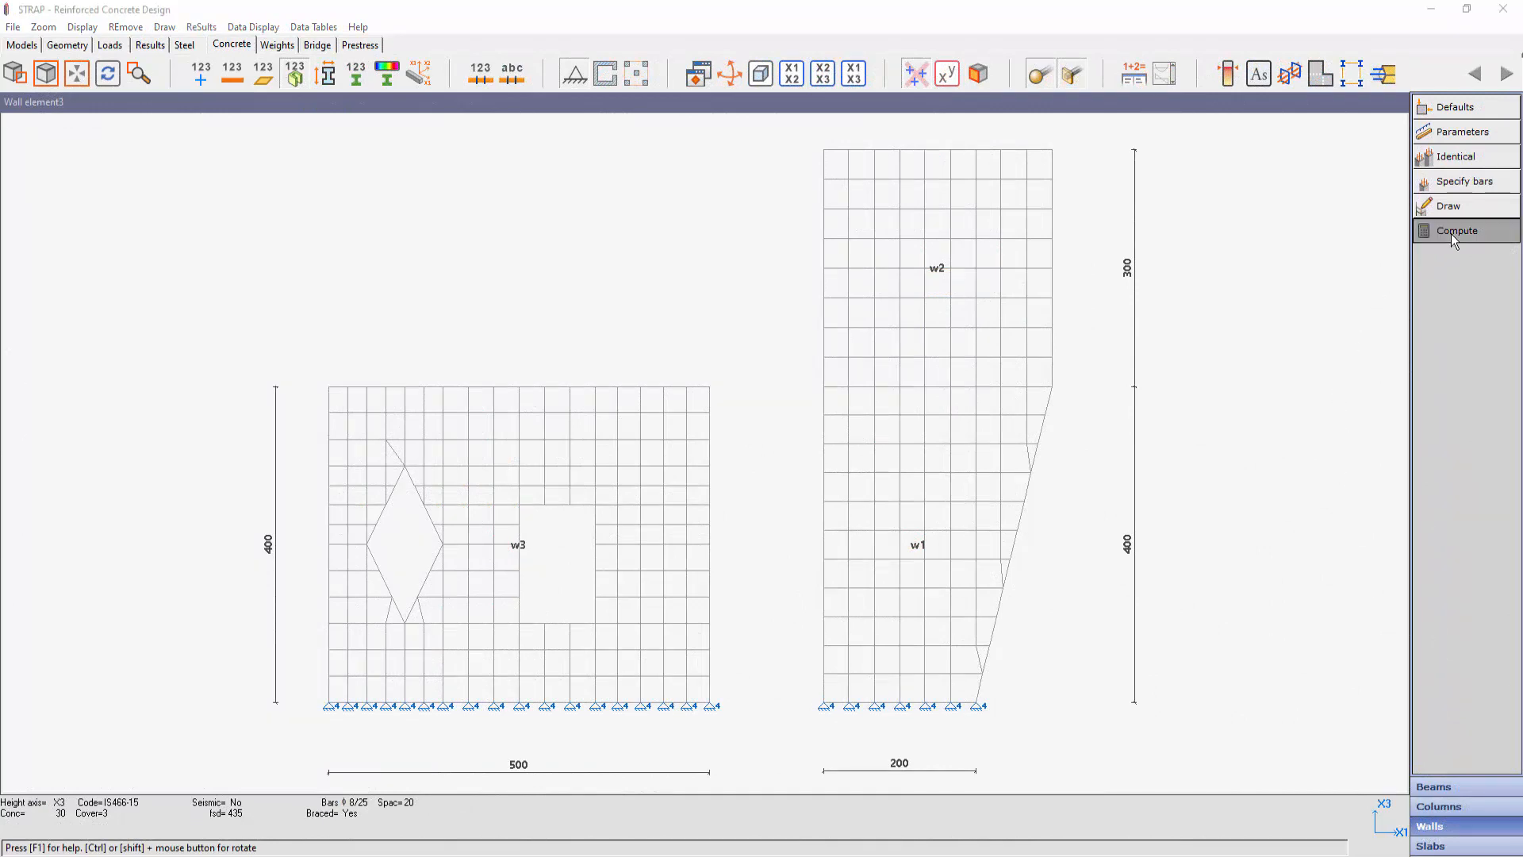
click(724, 475)
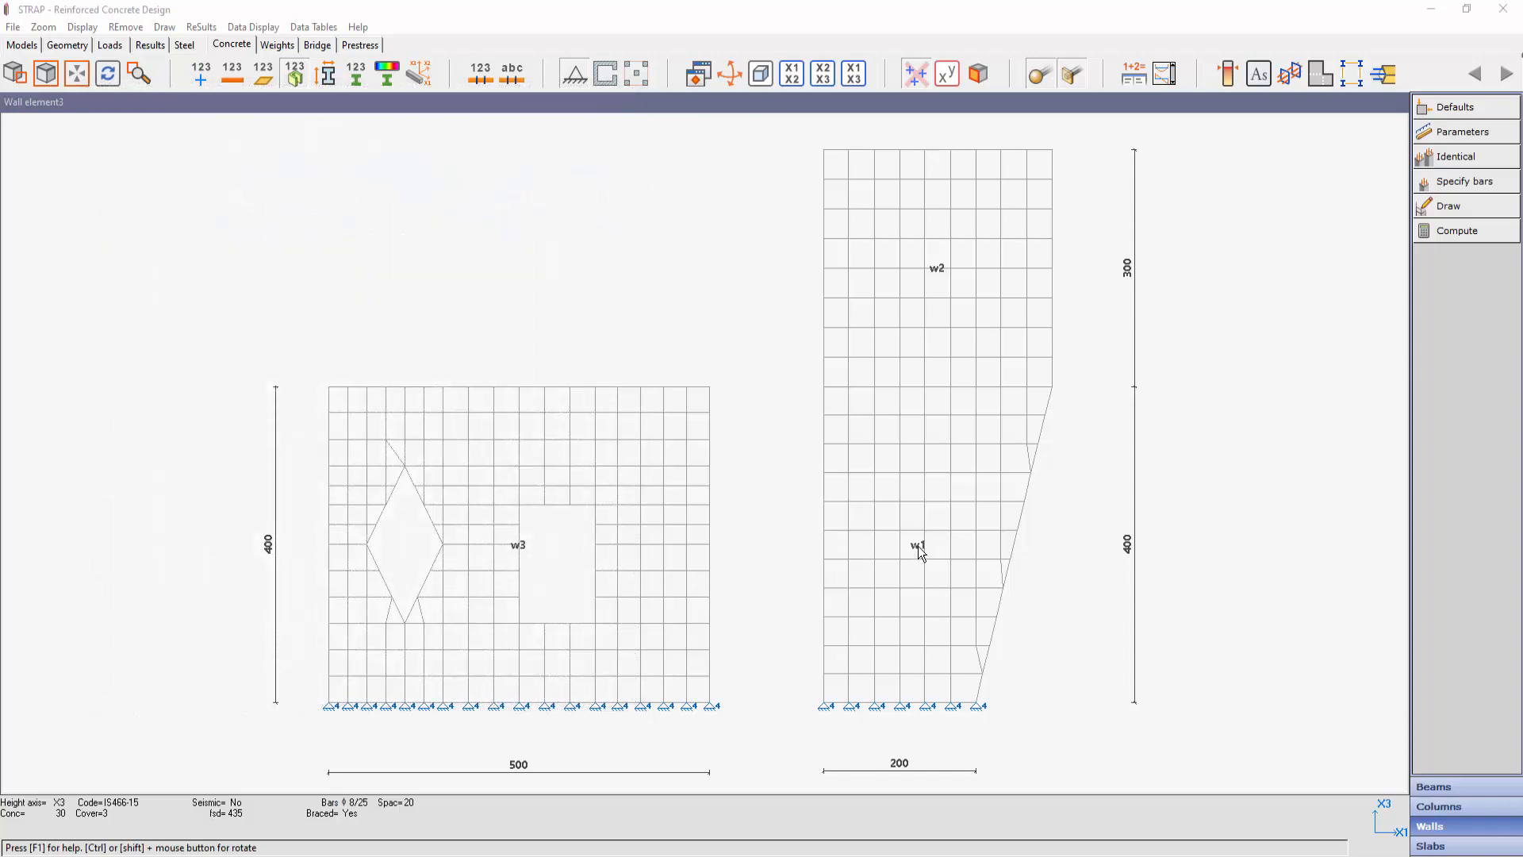
right_click(919, 548)
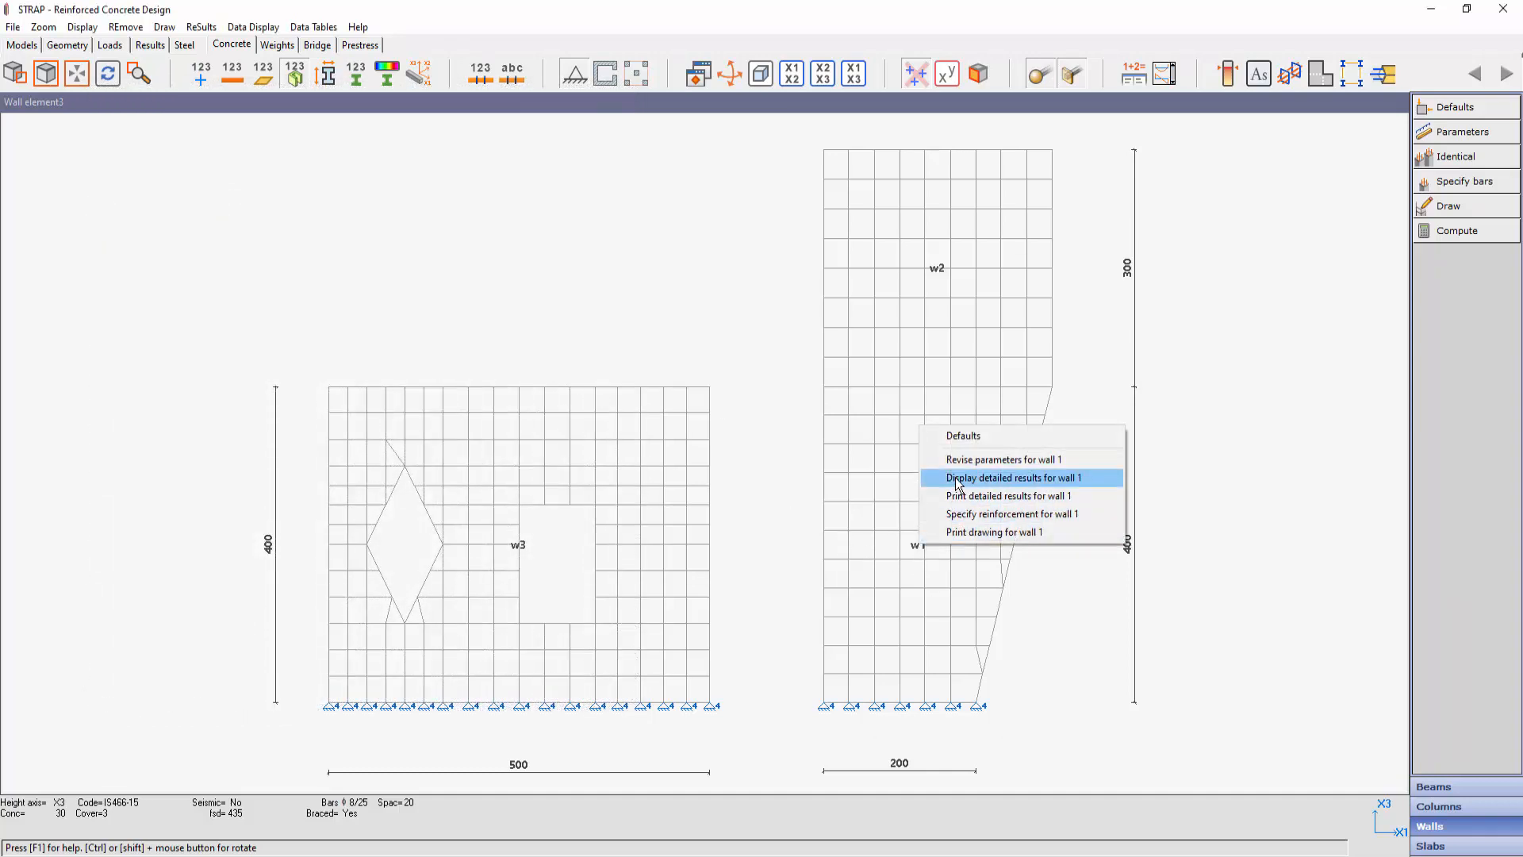
click(958, 478)
click(758, 512)
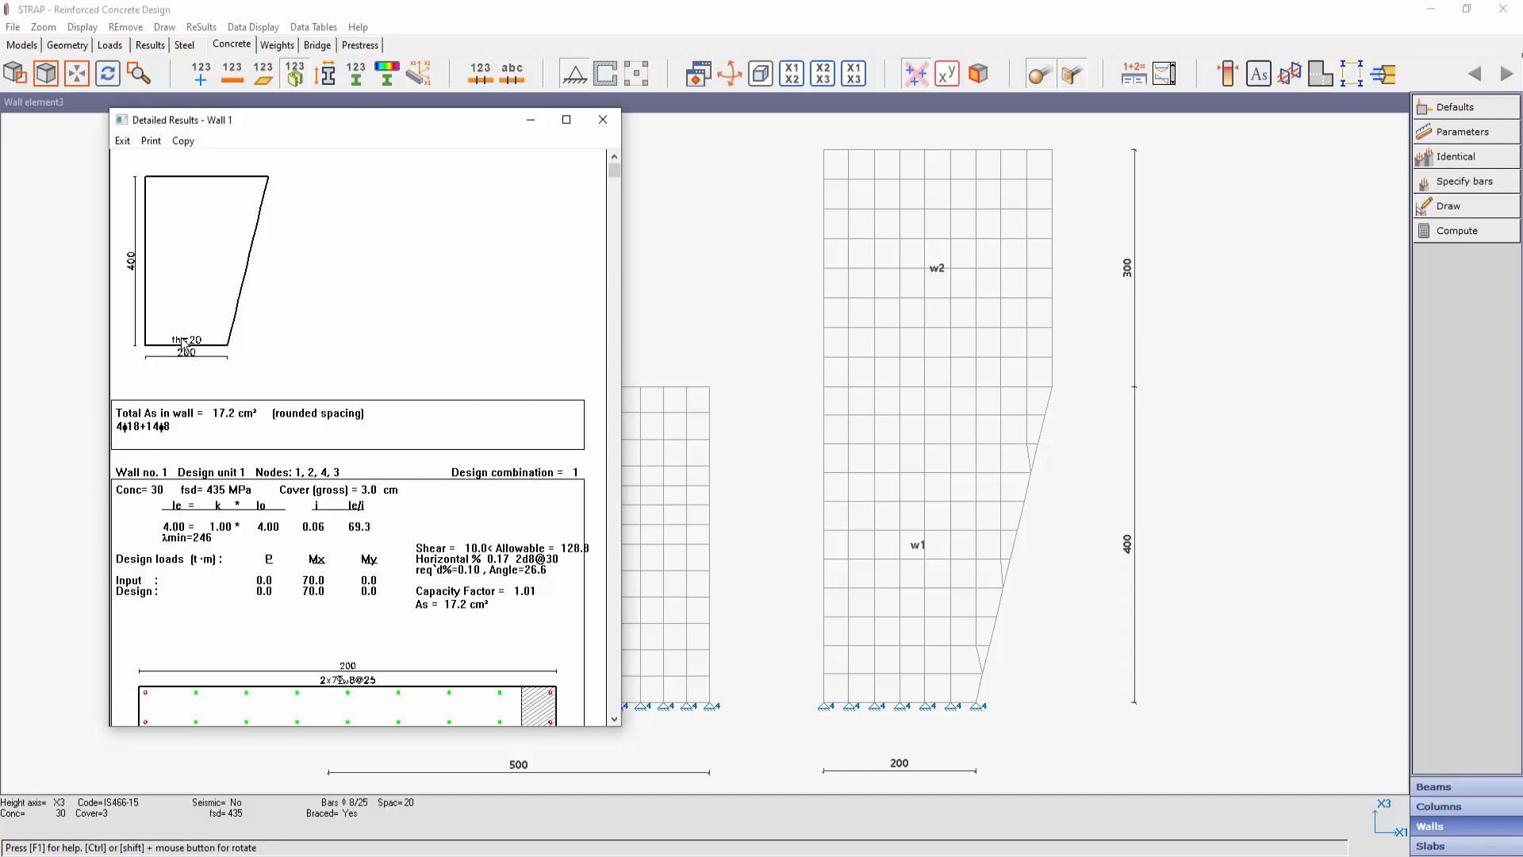
scroll(312, 375, down, 3)
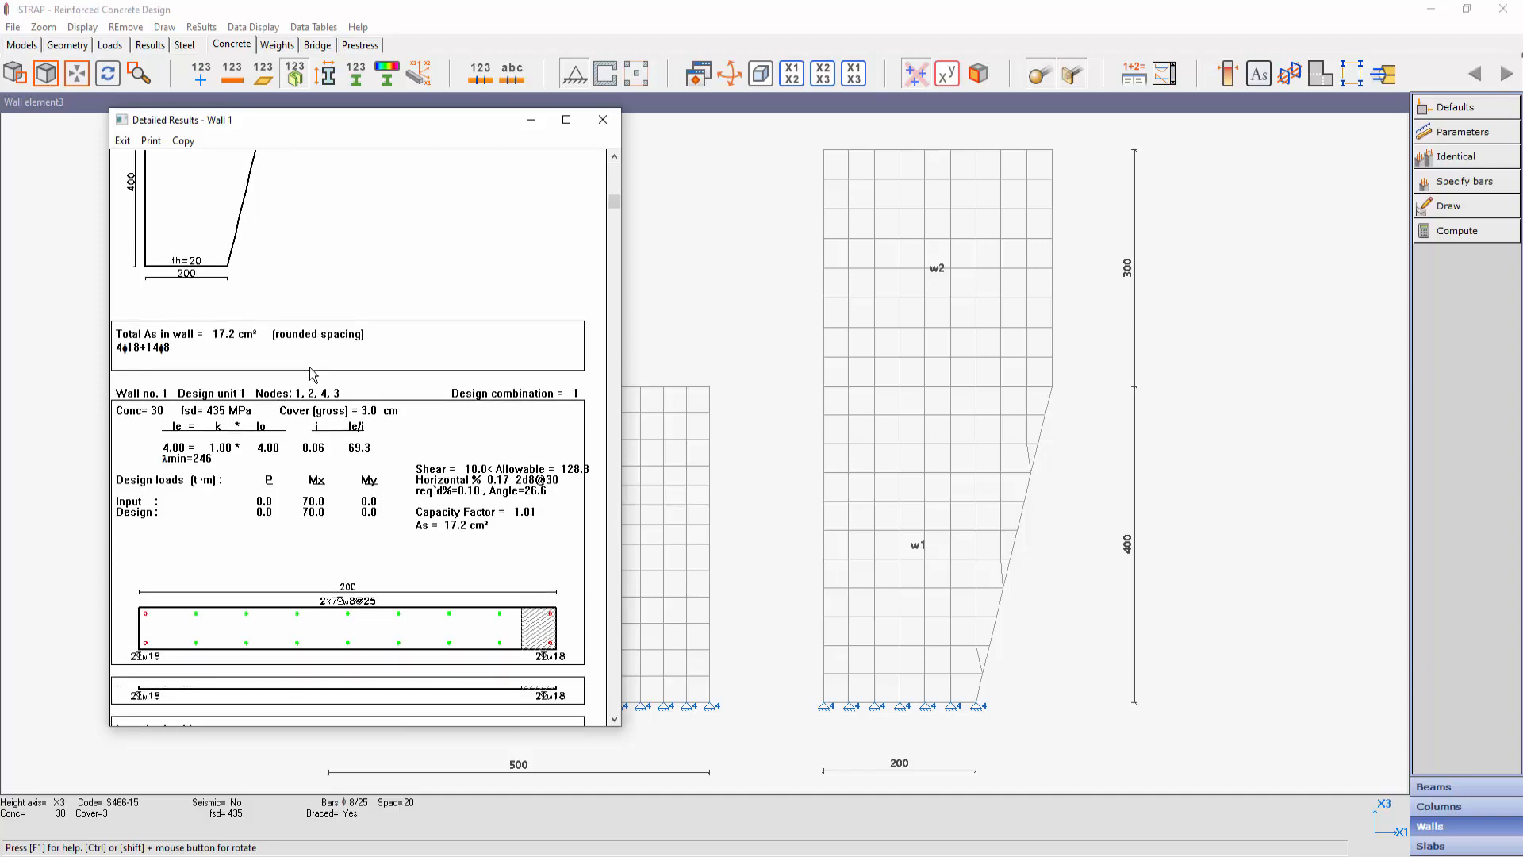
scroll(312, 374, down, 3)
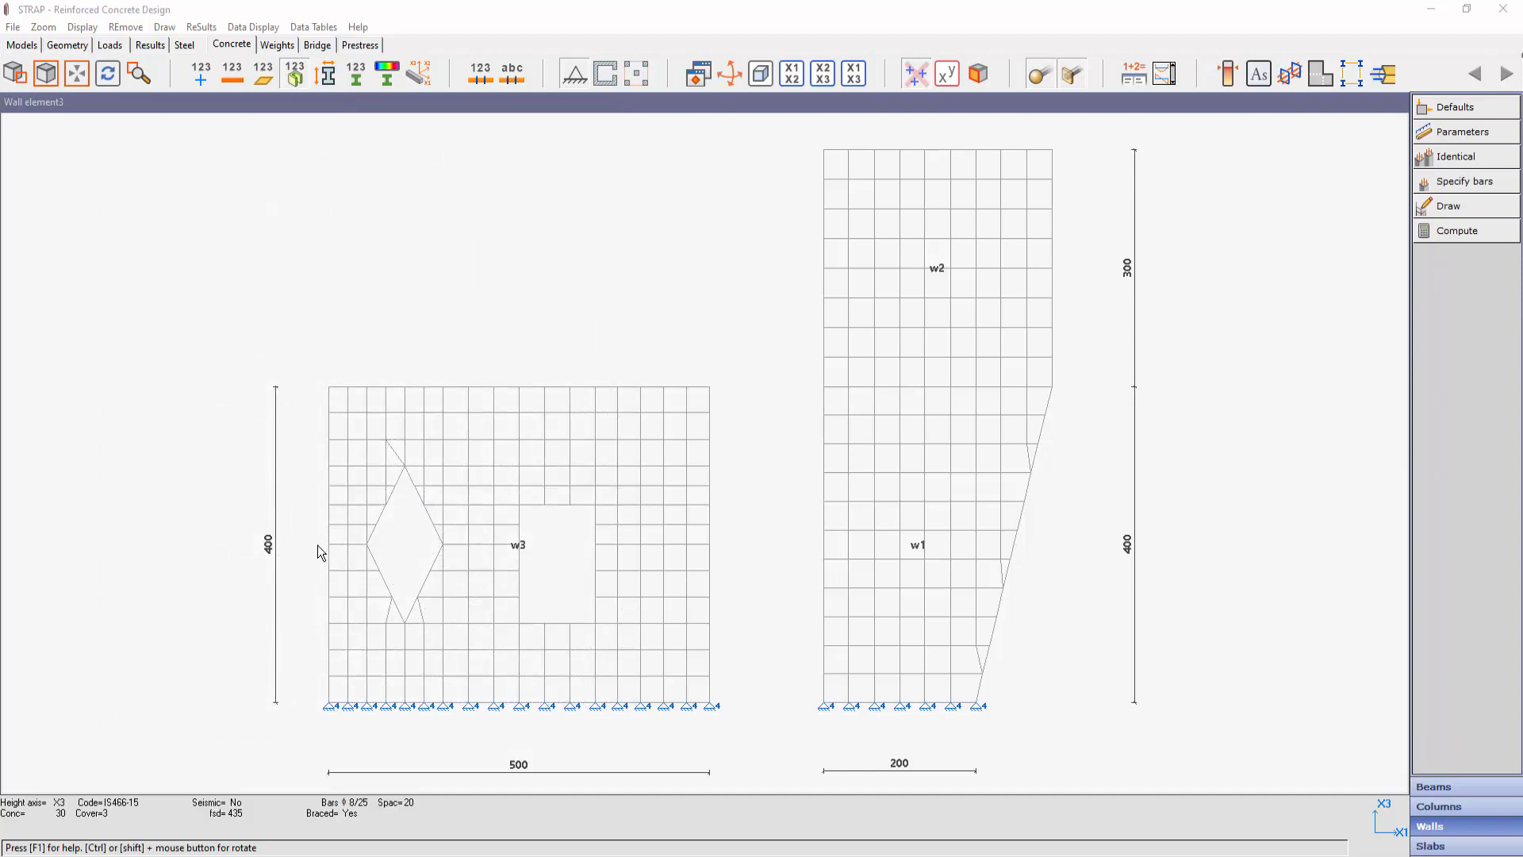
Review the detailed design results of wall 3, the wall with two openings, for the design combination only
click(522, 553)
click(682, 477)
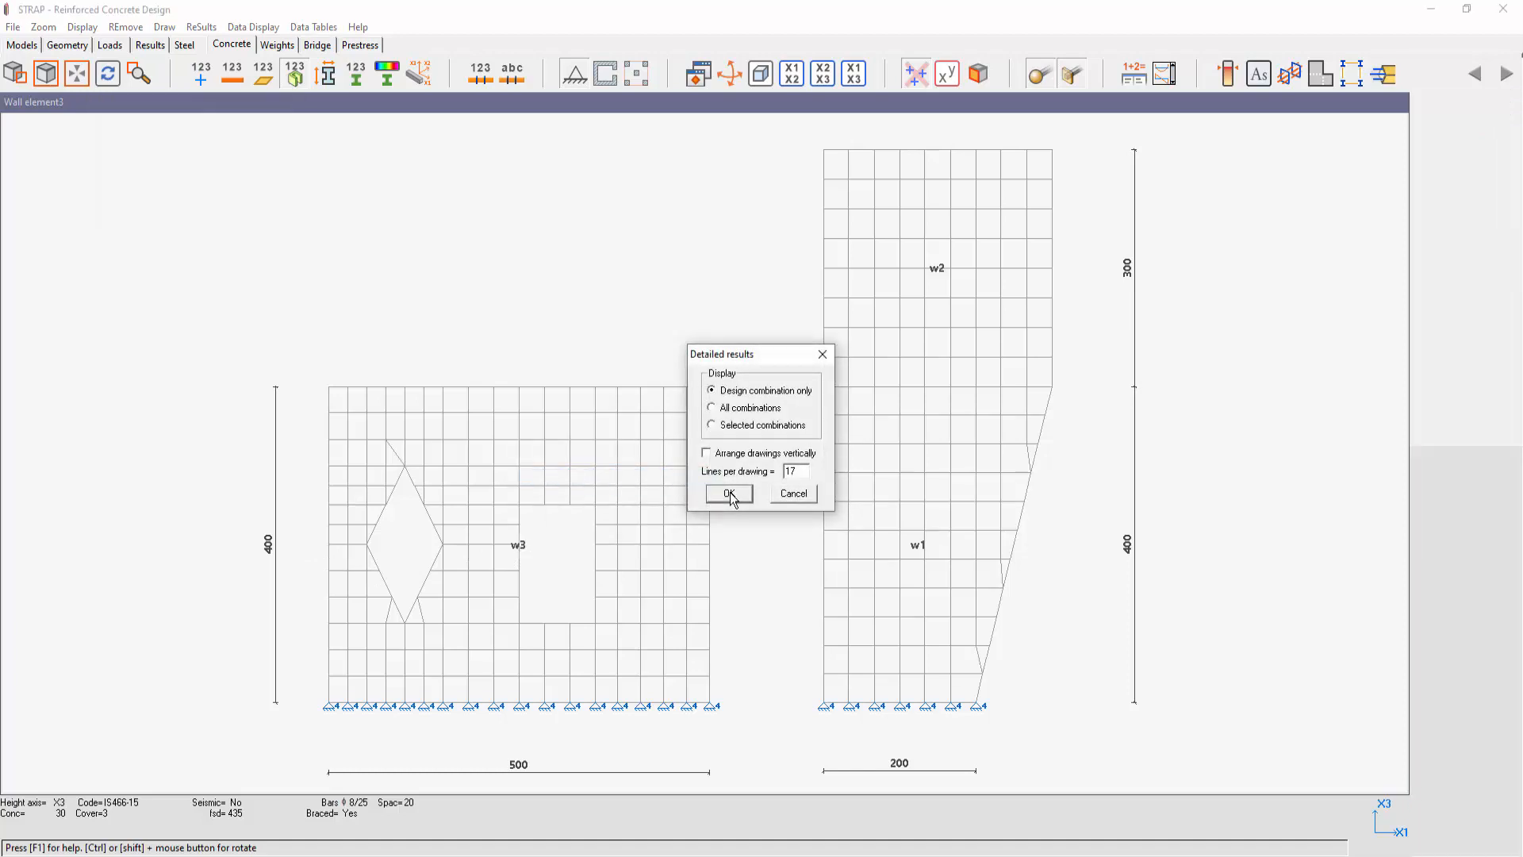
click(729, 494)
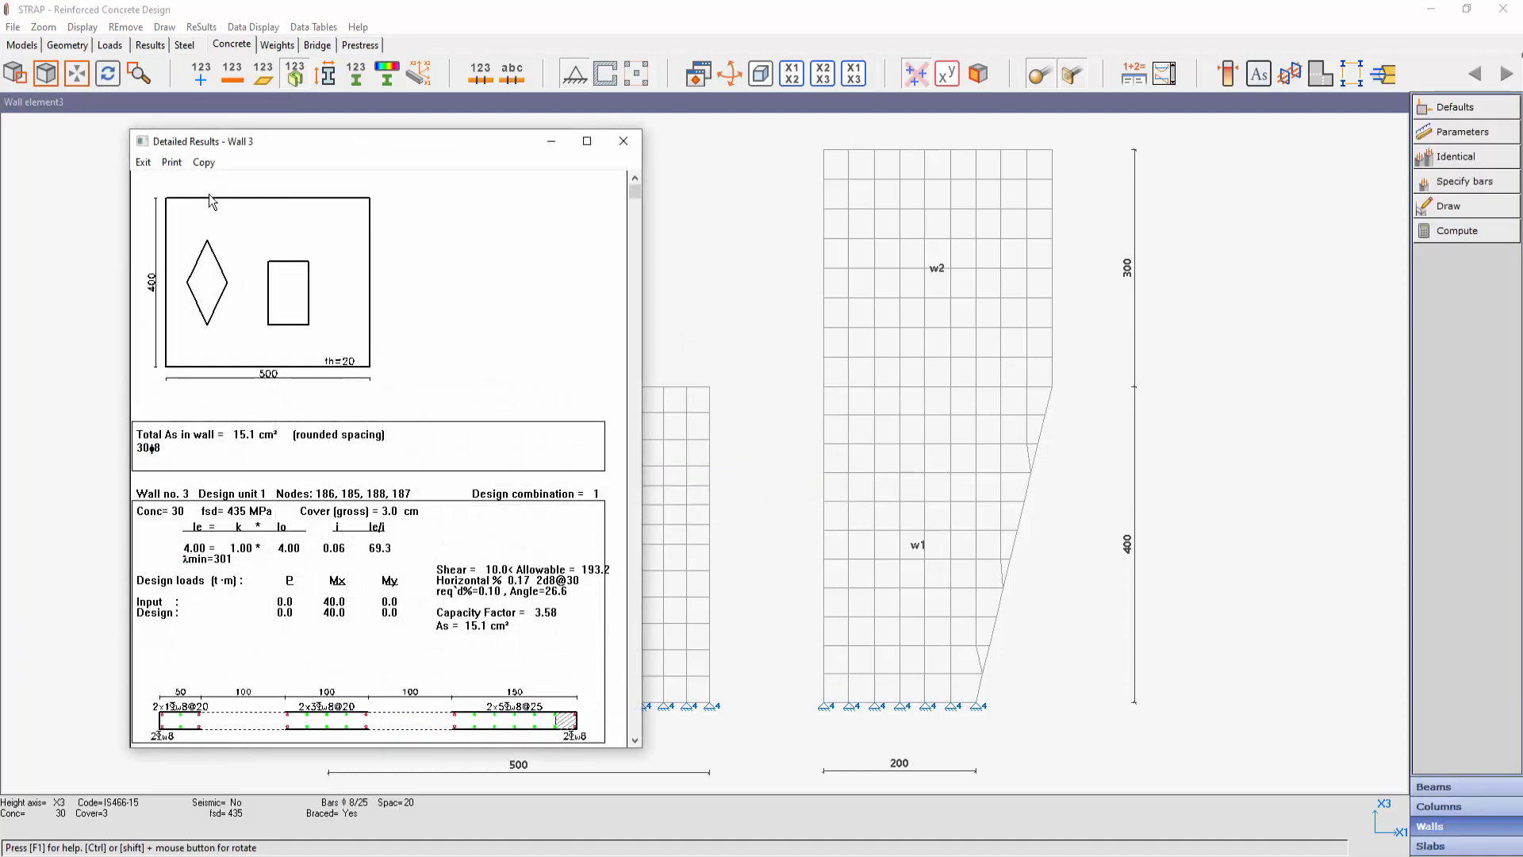
scroll(248, 414, down, 5)
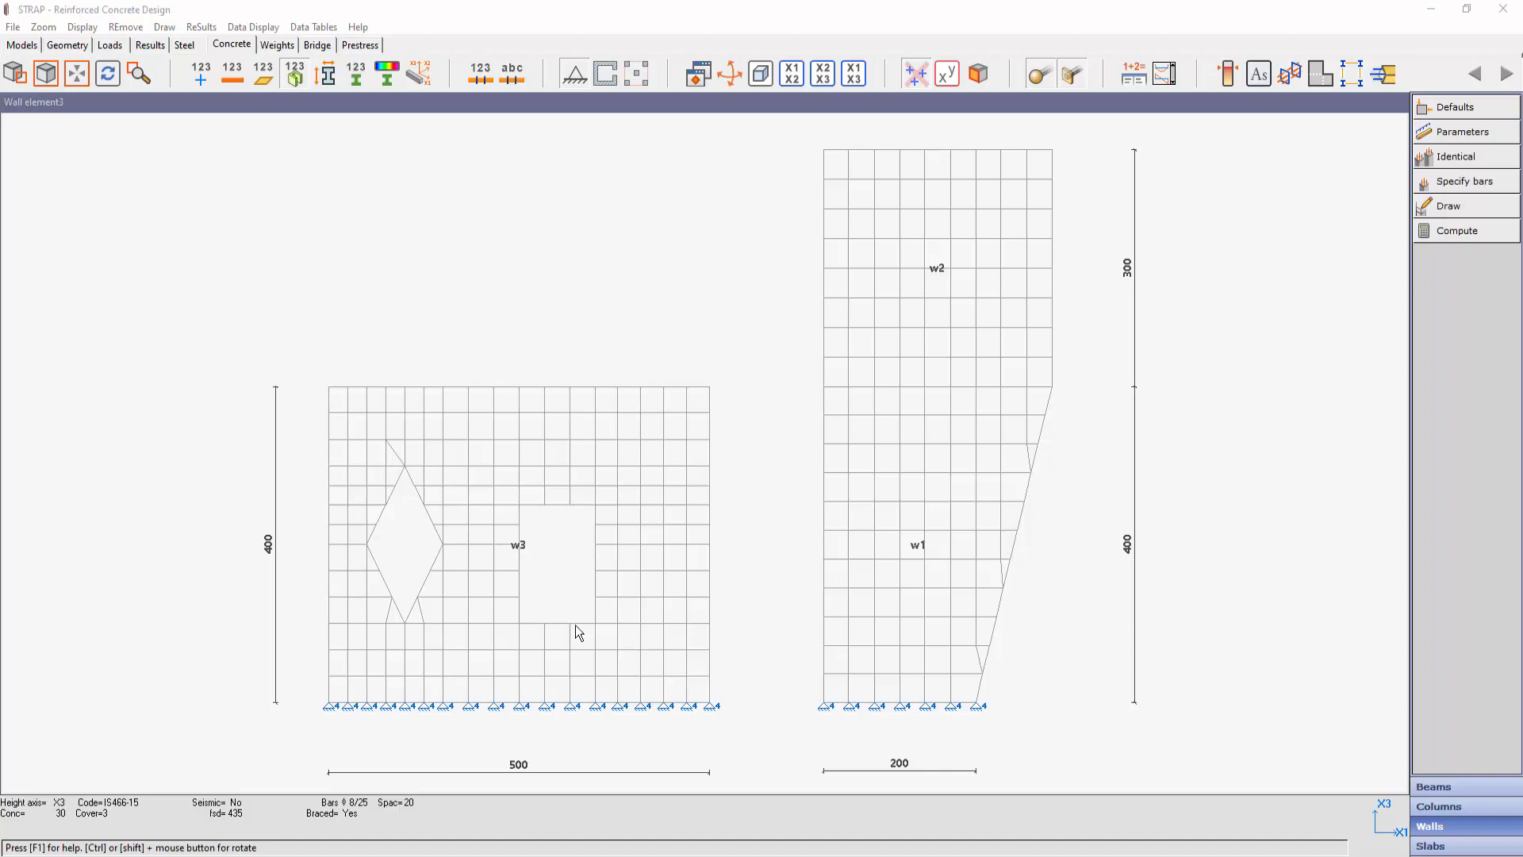
Revise wall 3 in the geometry by splitting it at the four base nodes aligned with the sides of the diamond and rectangular openings
click(75, 48)
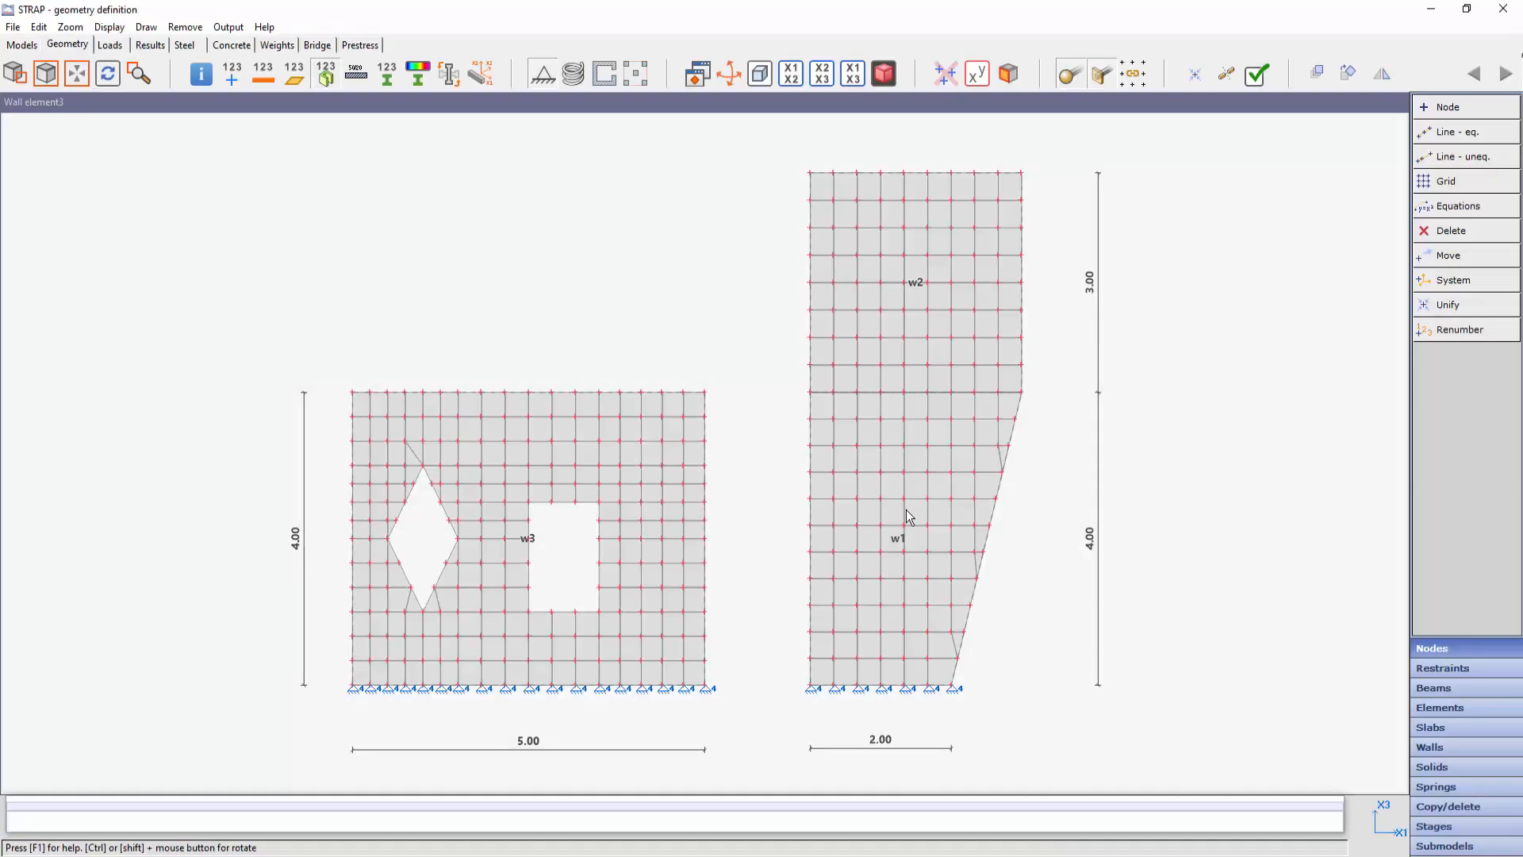
click(1430, 749)
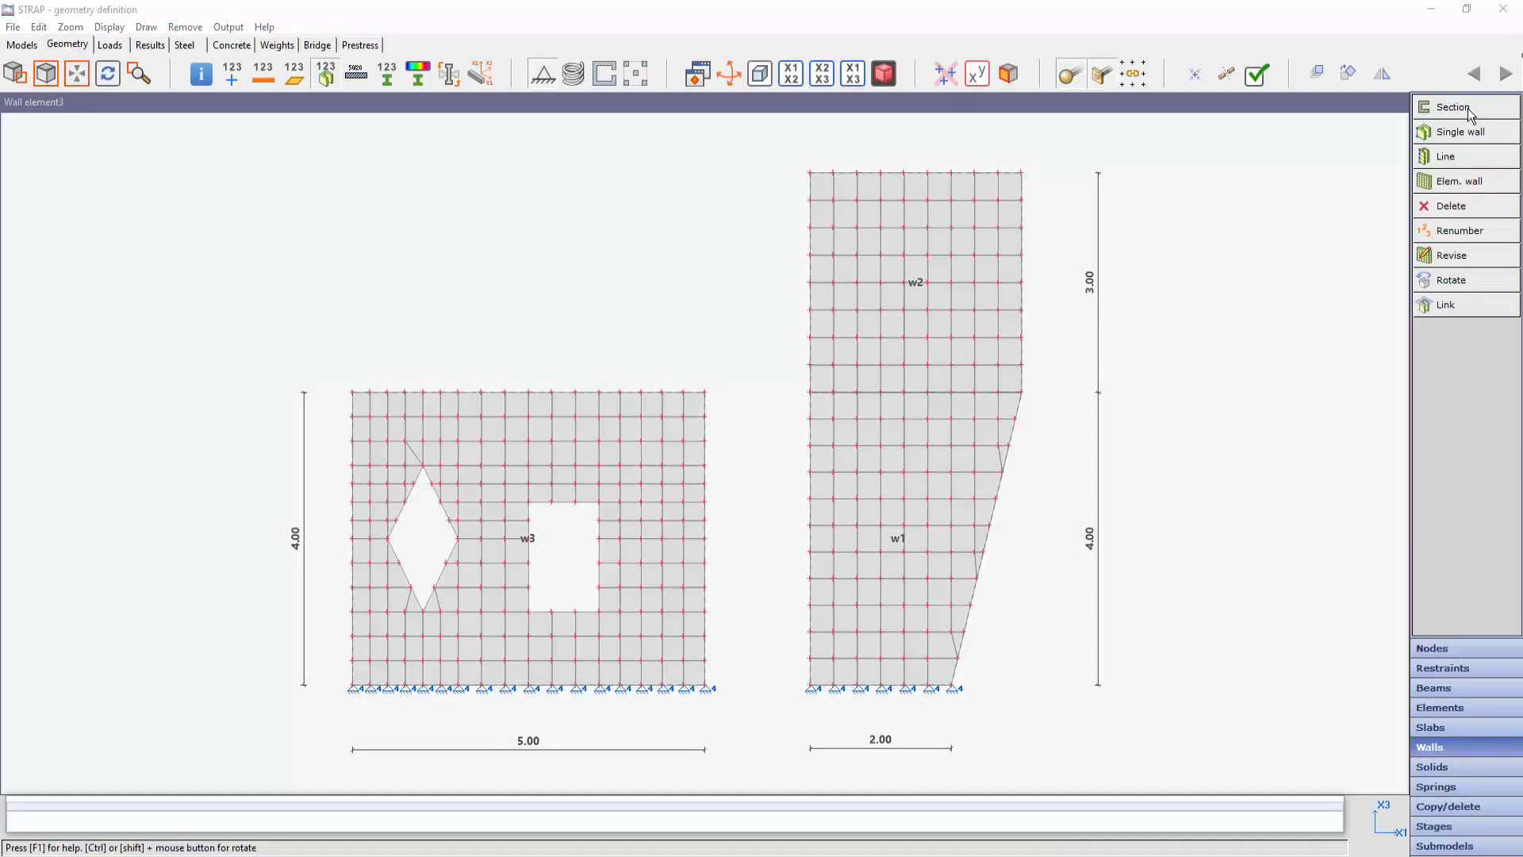
click(1464, 263)
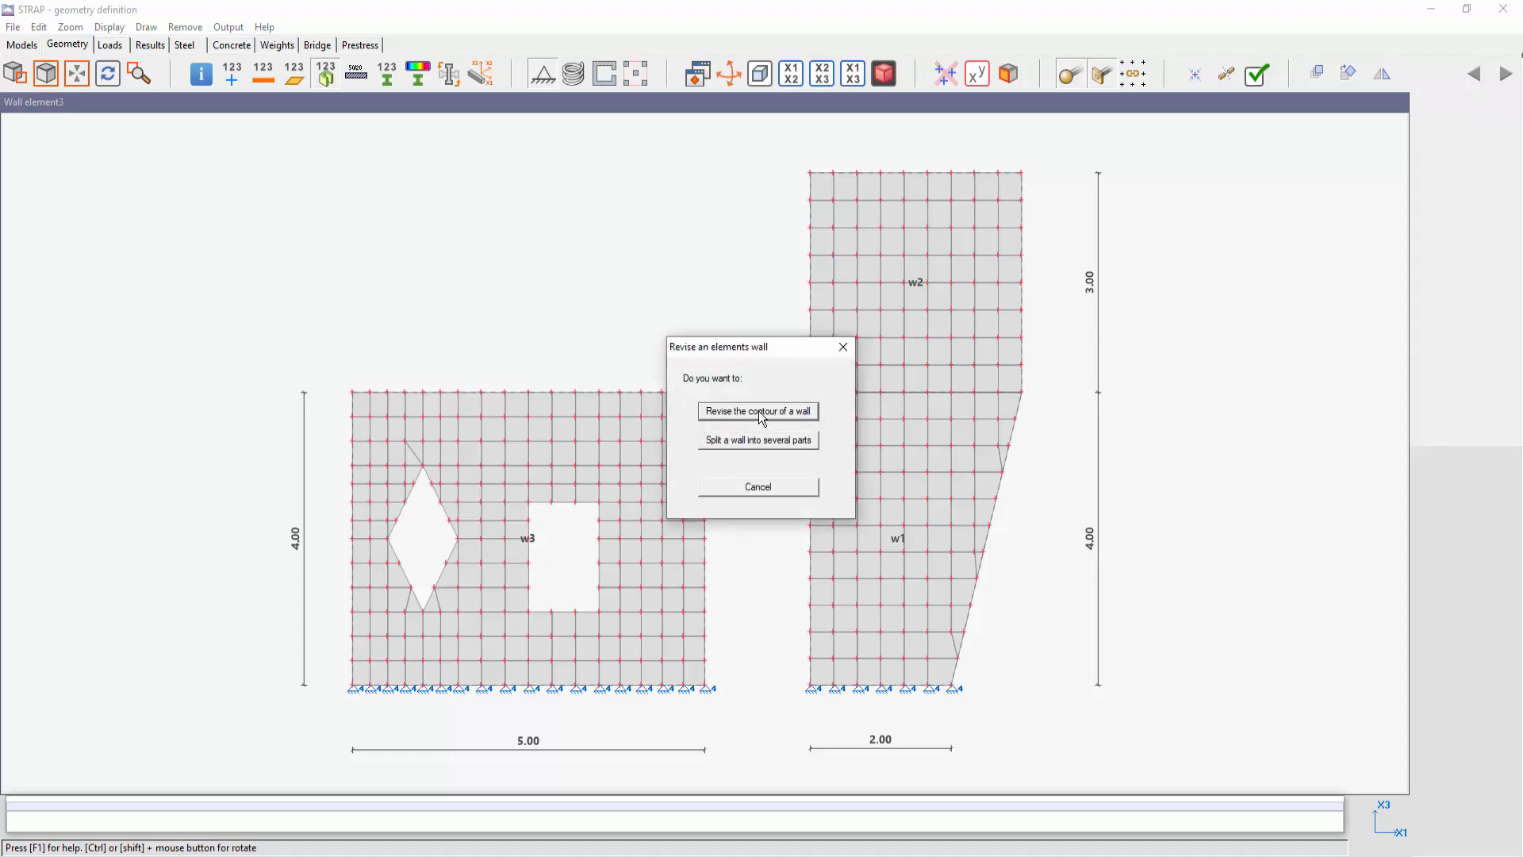
drag(768, 355, 665, 187)
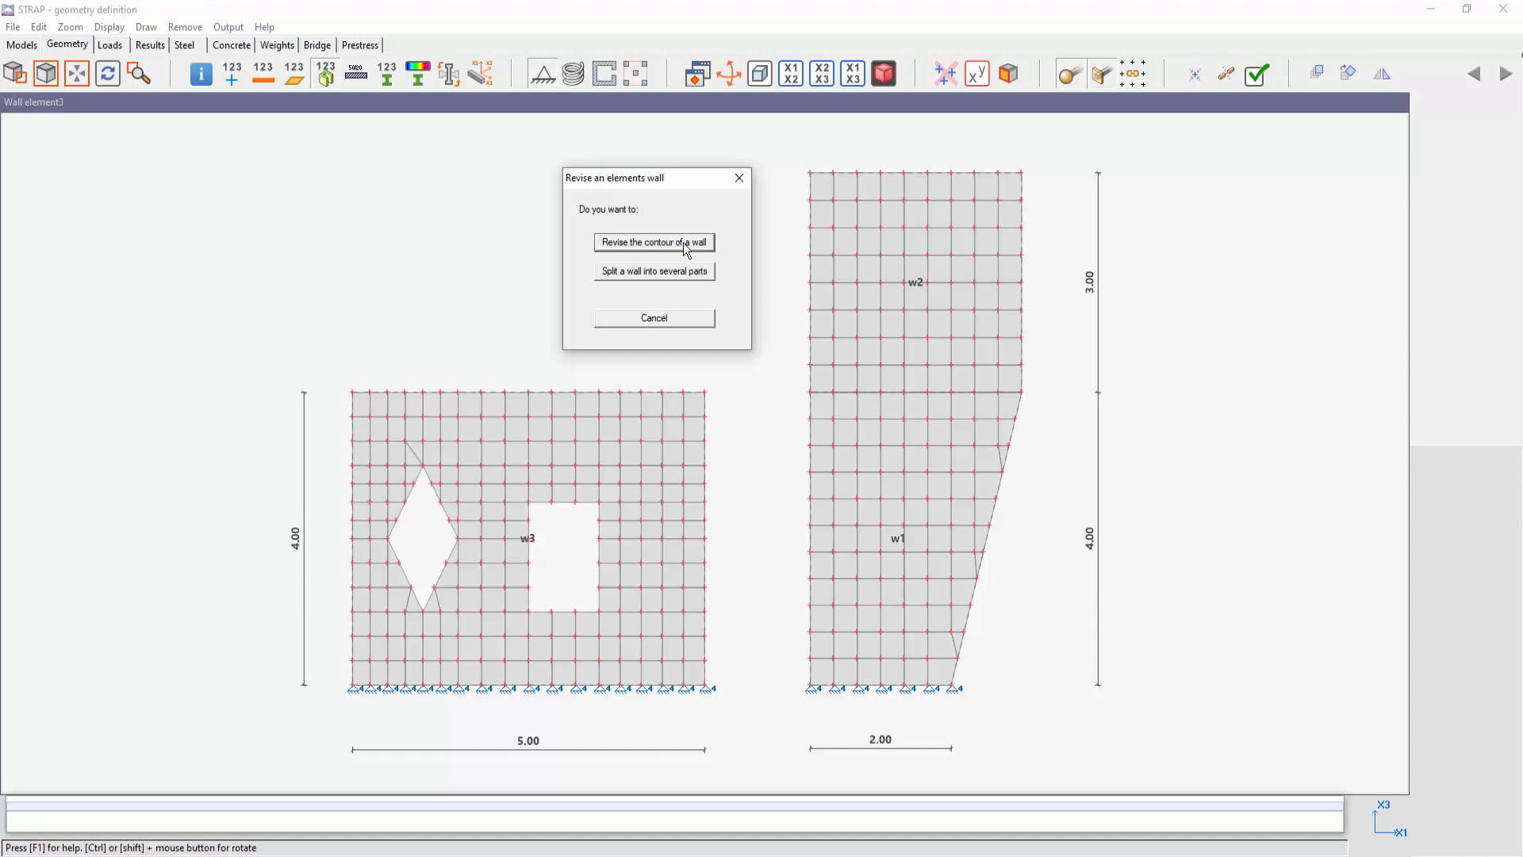
click(632, 273)
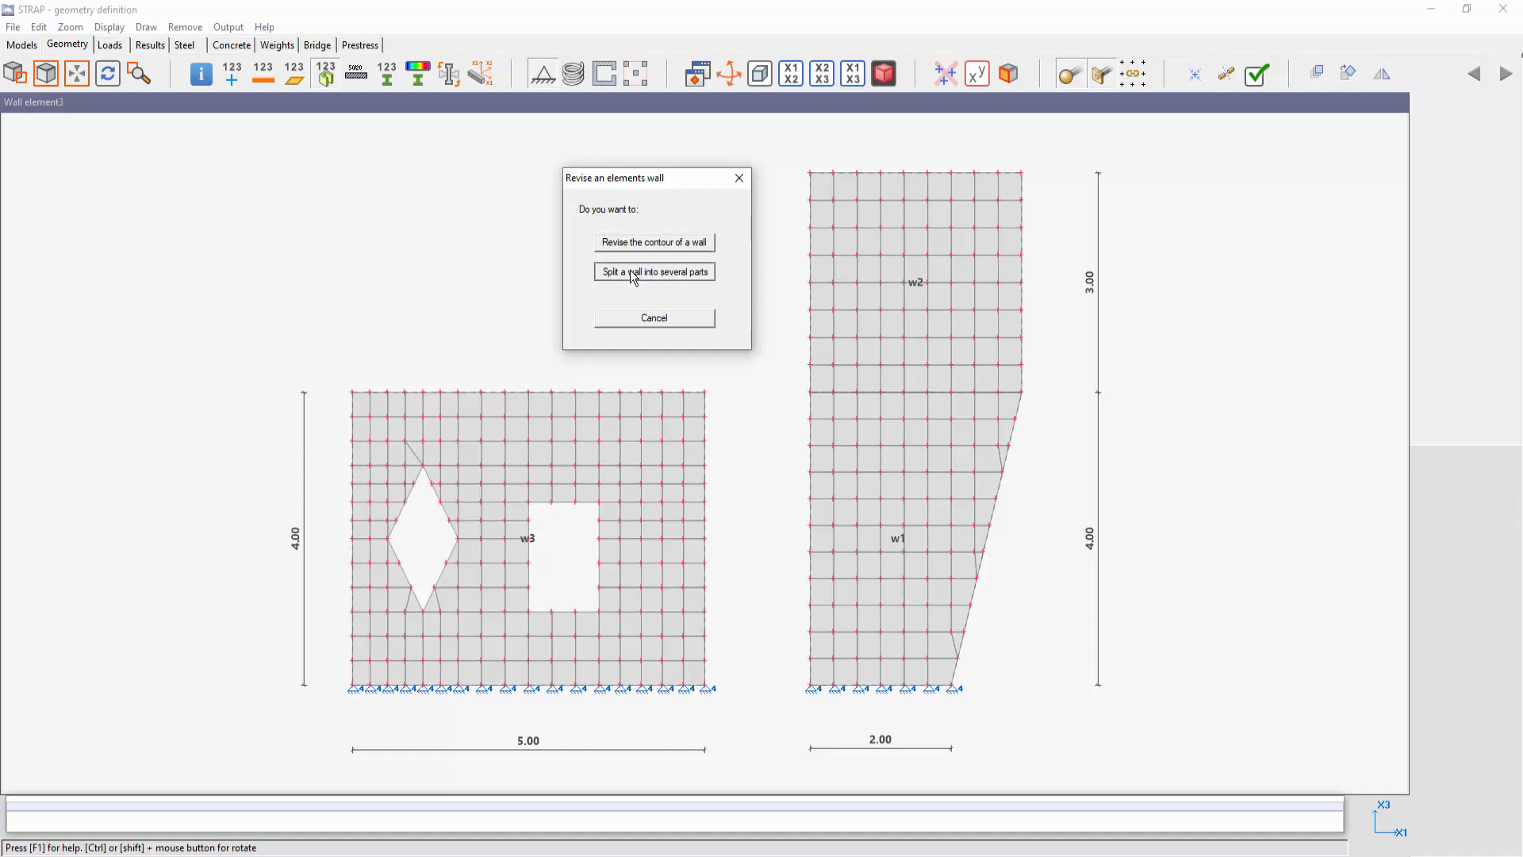
click(530, 541)
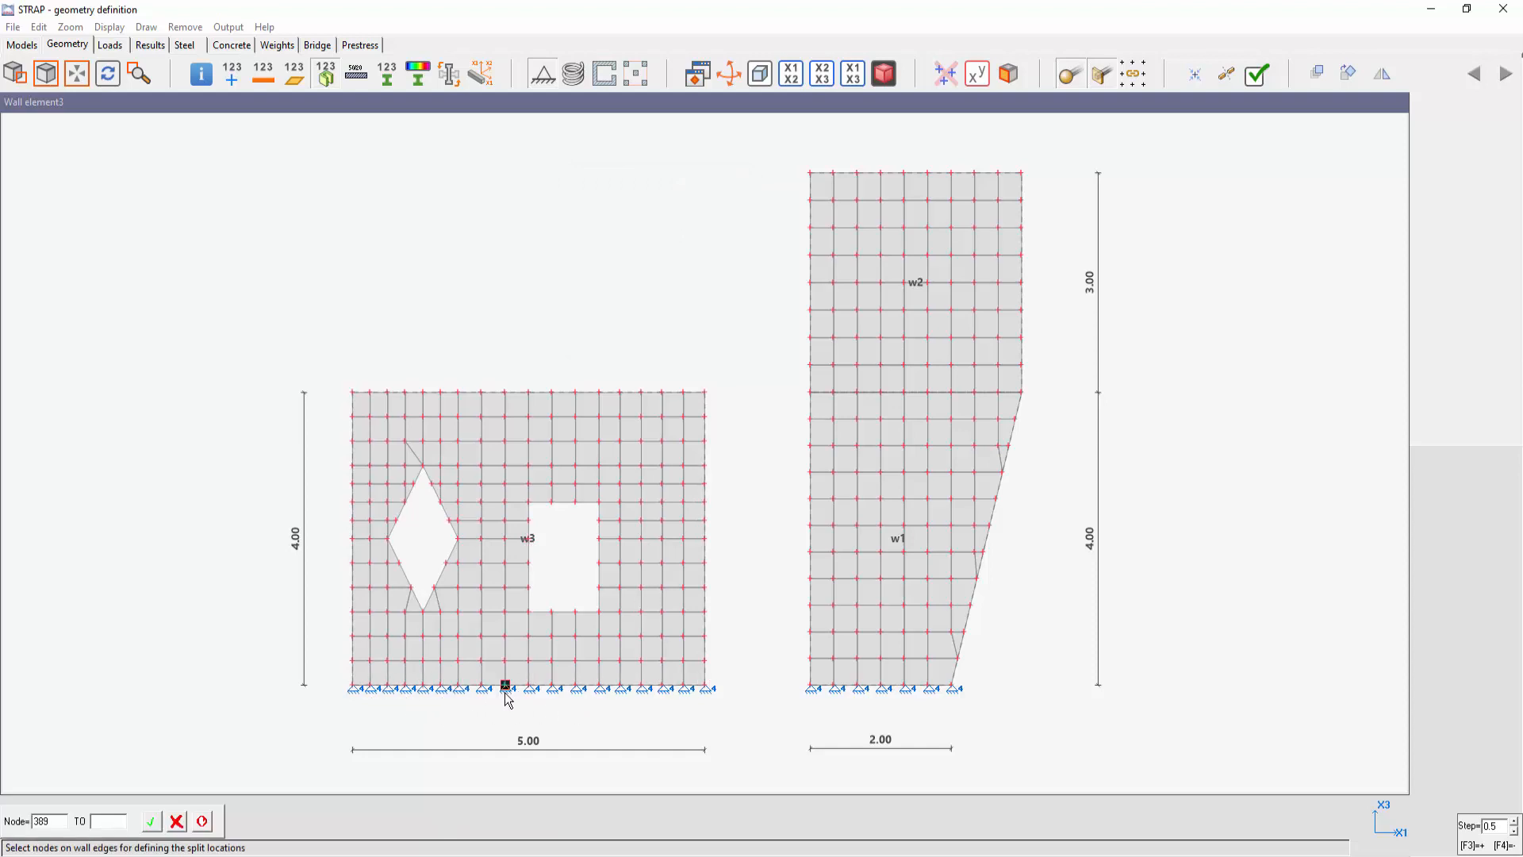
click(388, 687)
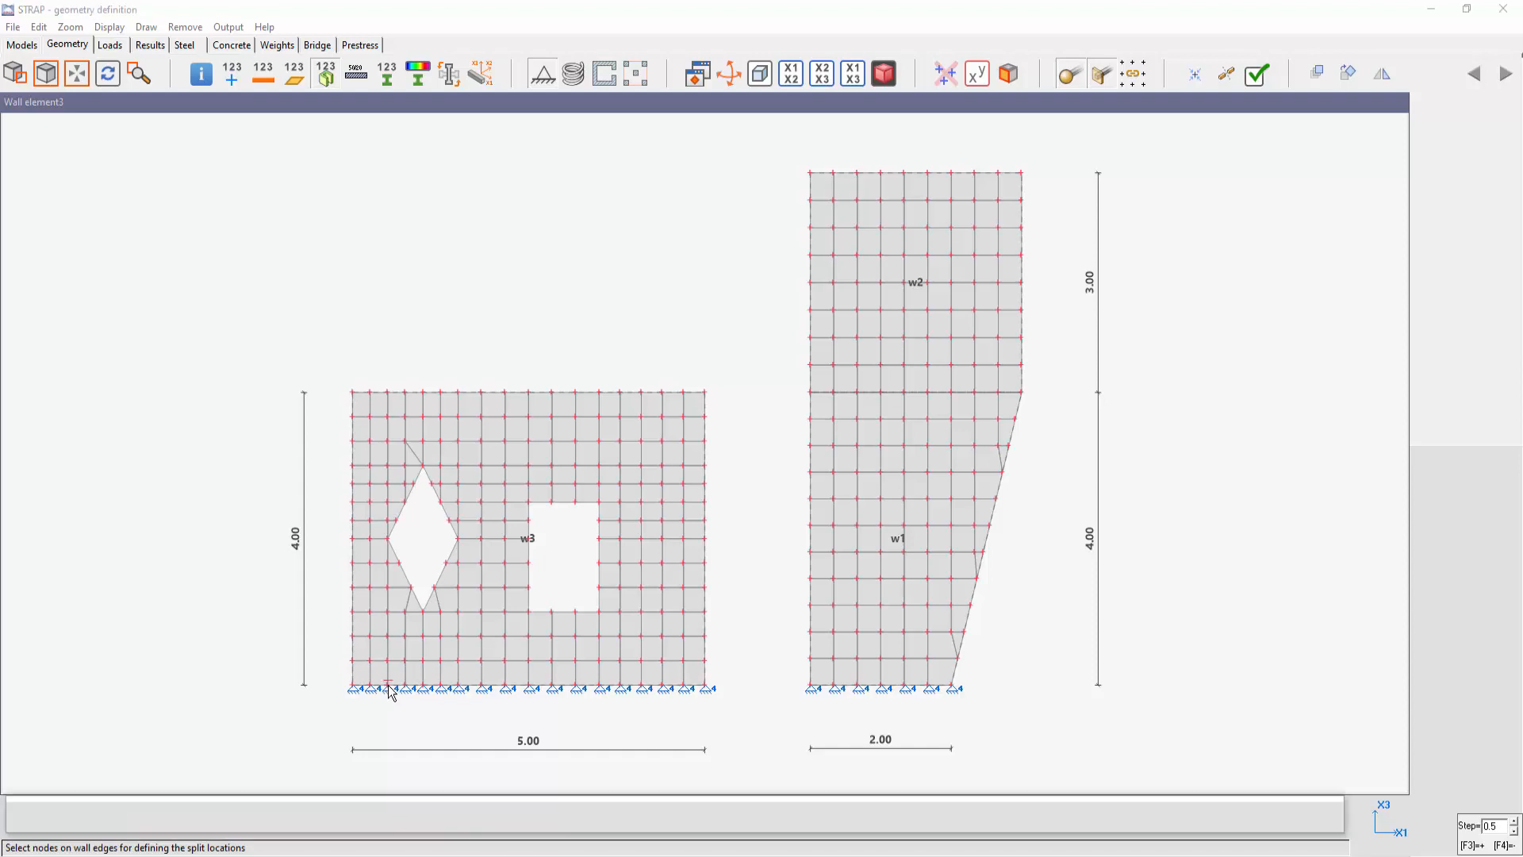
click(460, 690)
click(530, 690)
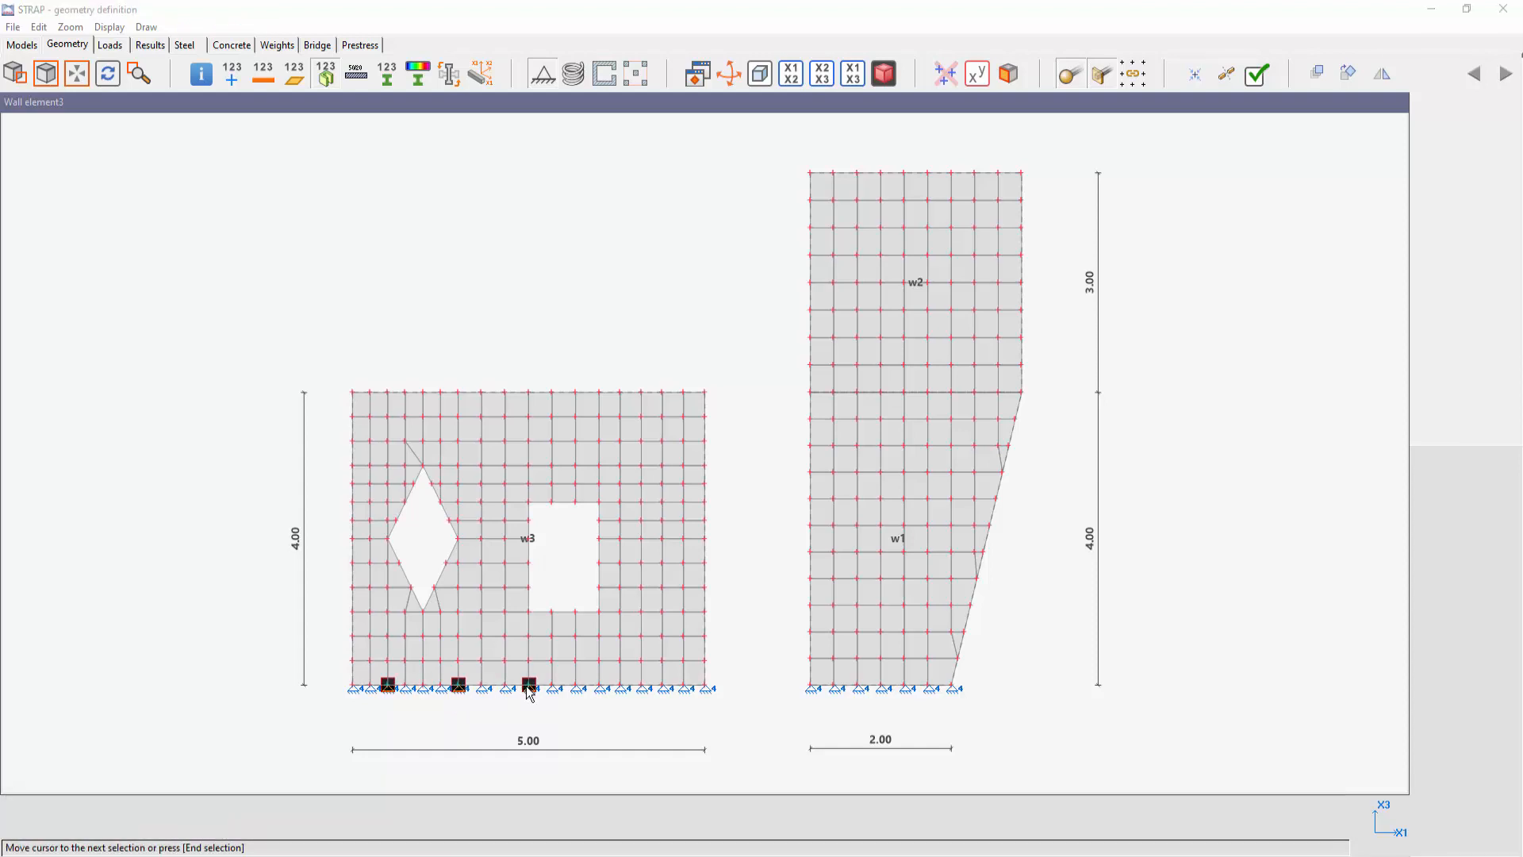
click(600, 687)
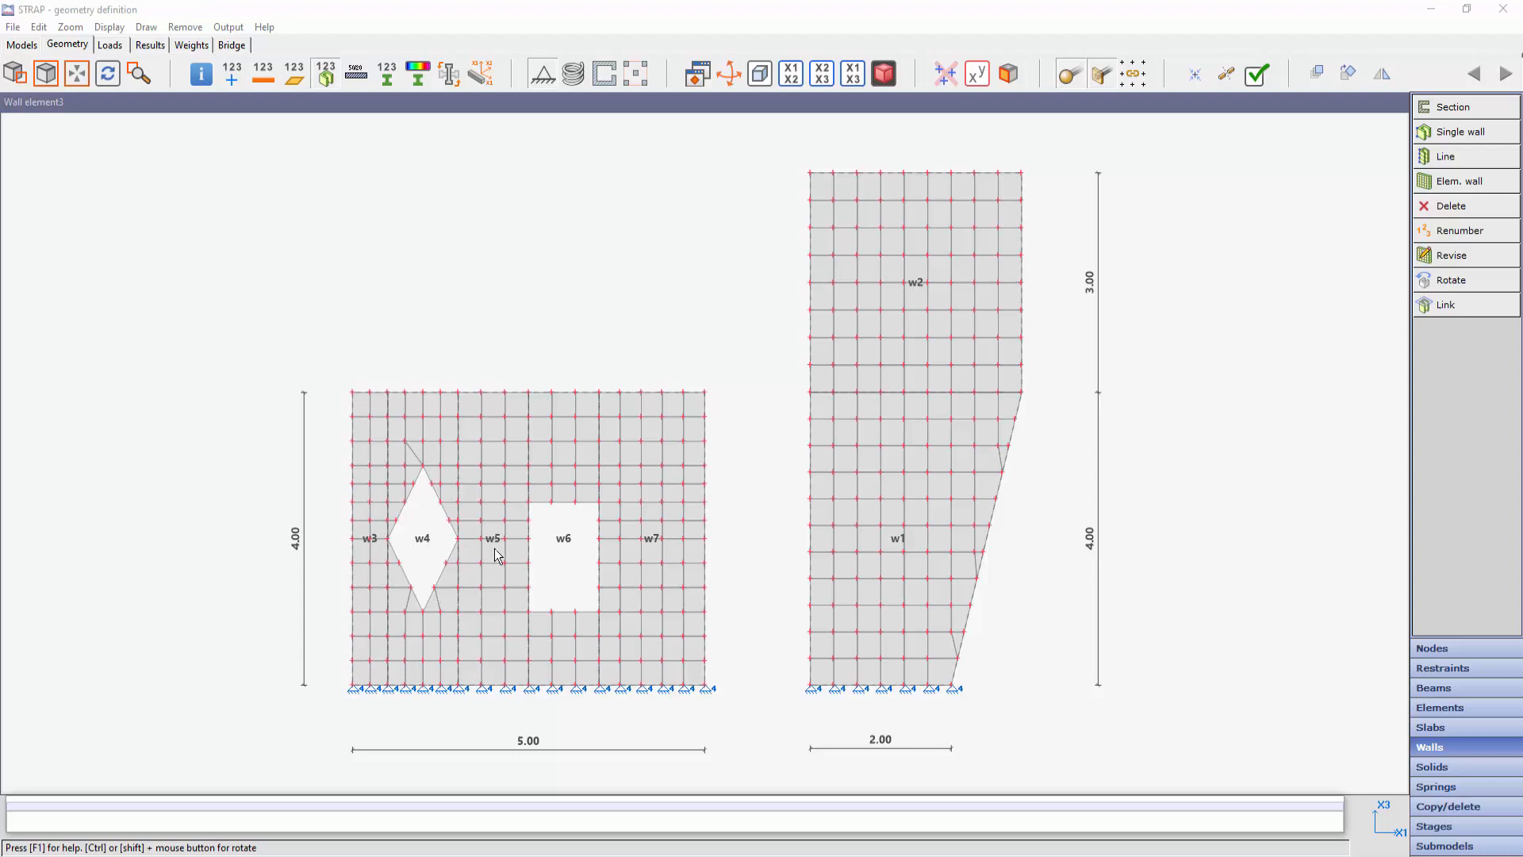
Display the walls list data for the model
click(230, 28)
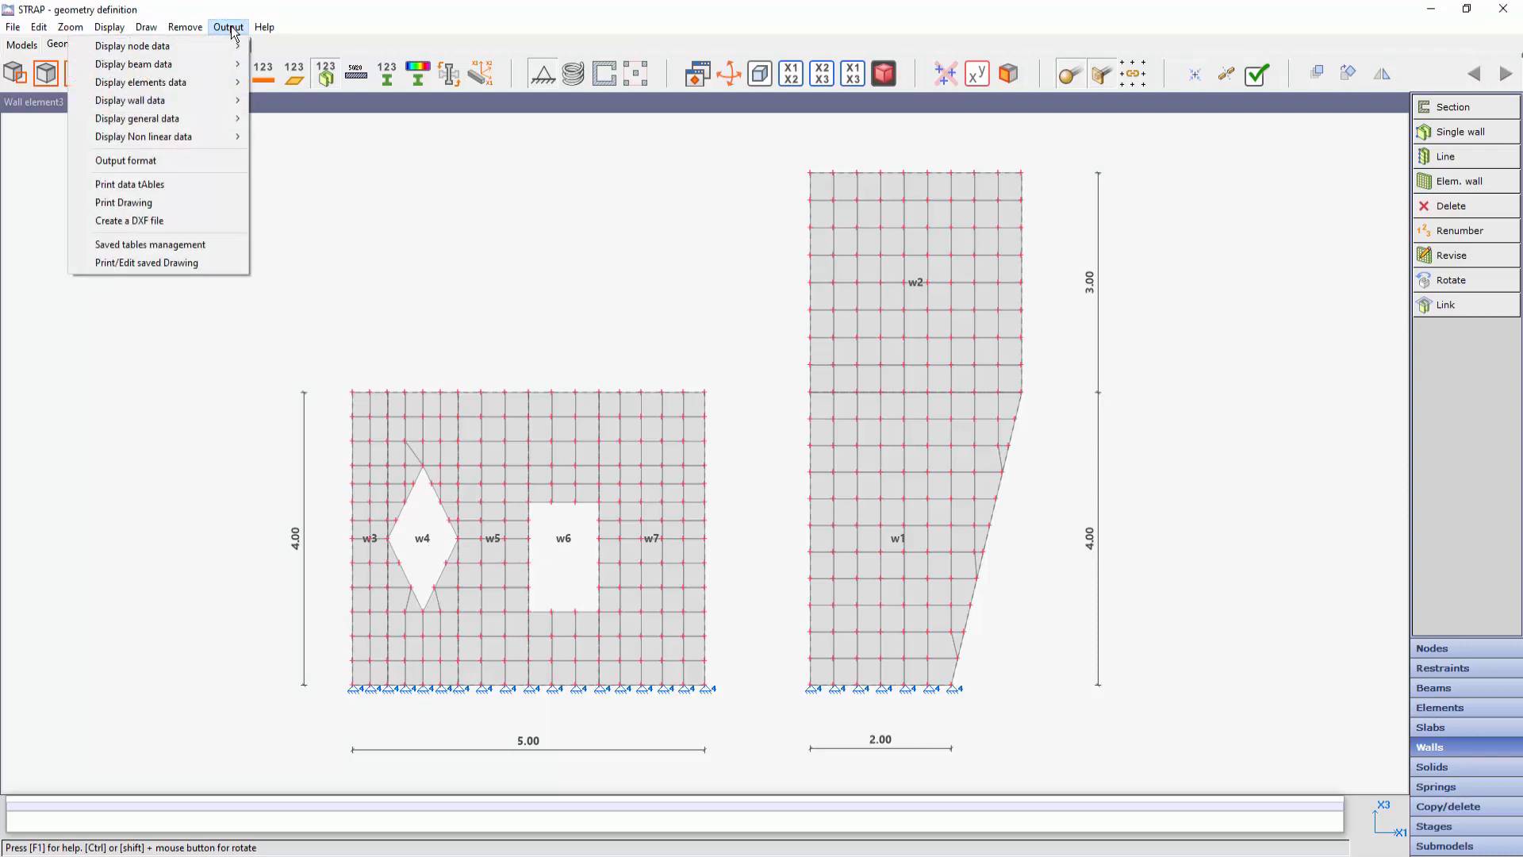
mouse_move(208, 100)
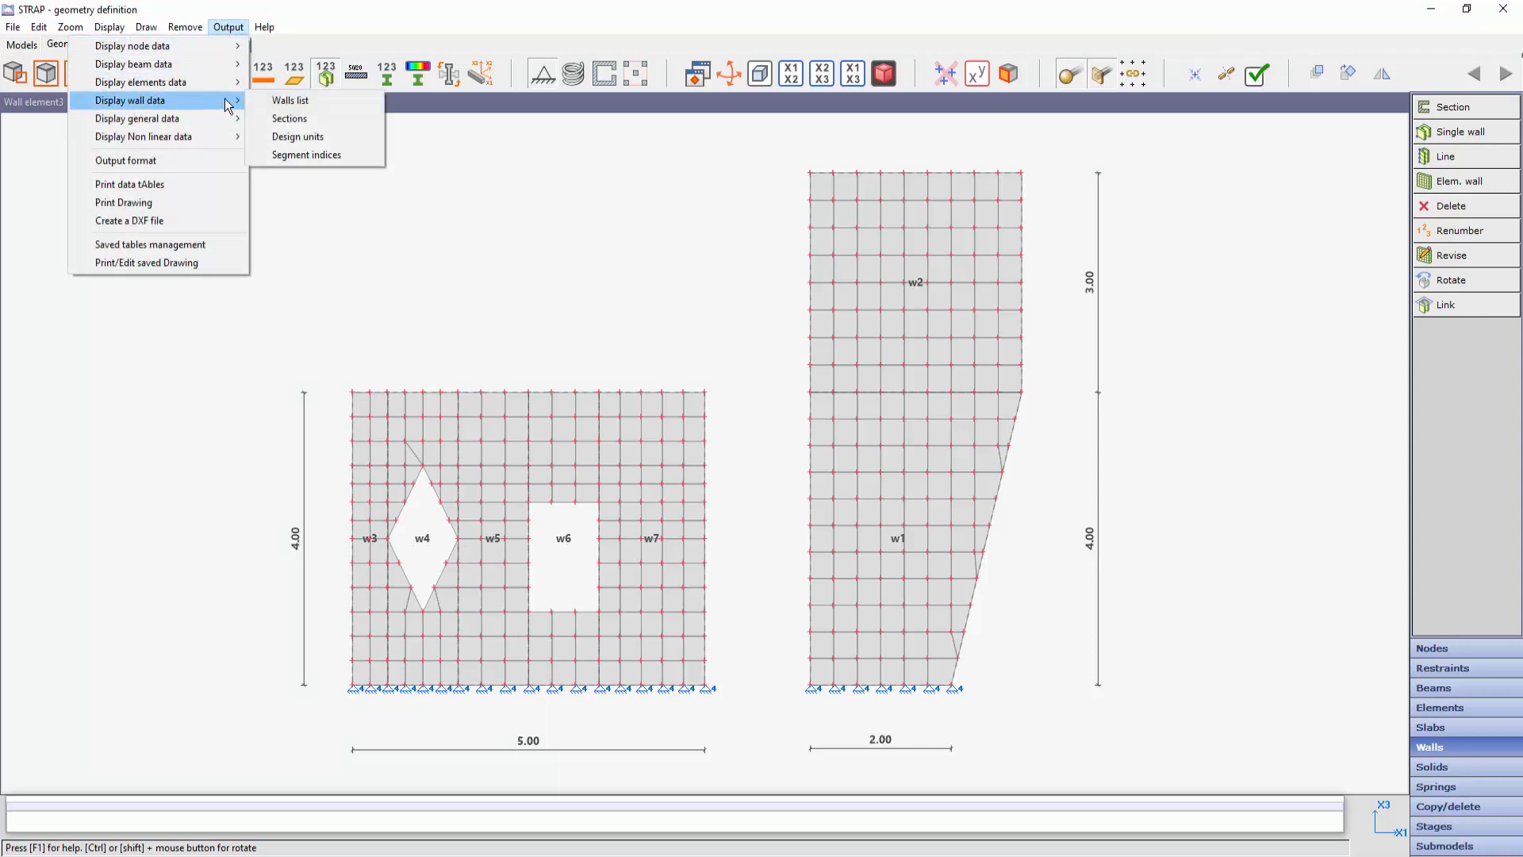
click(278, 100)
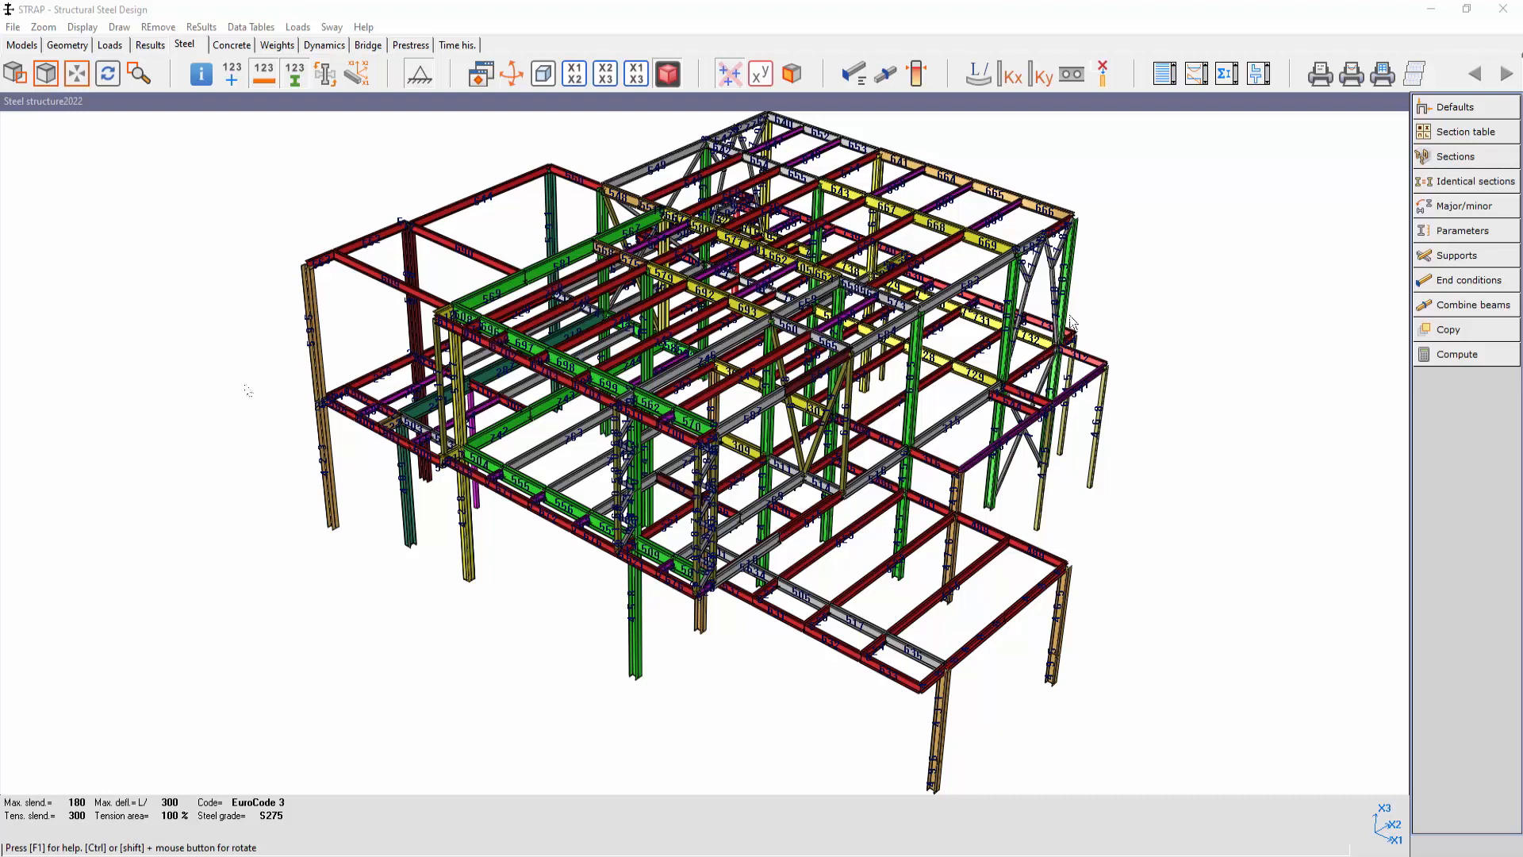
Display the front green column's detailed steel results for the design combination with step-by-step calculation, and examine the shear and bending moment checks
click(1197, 79)
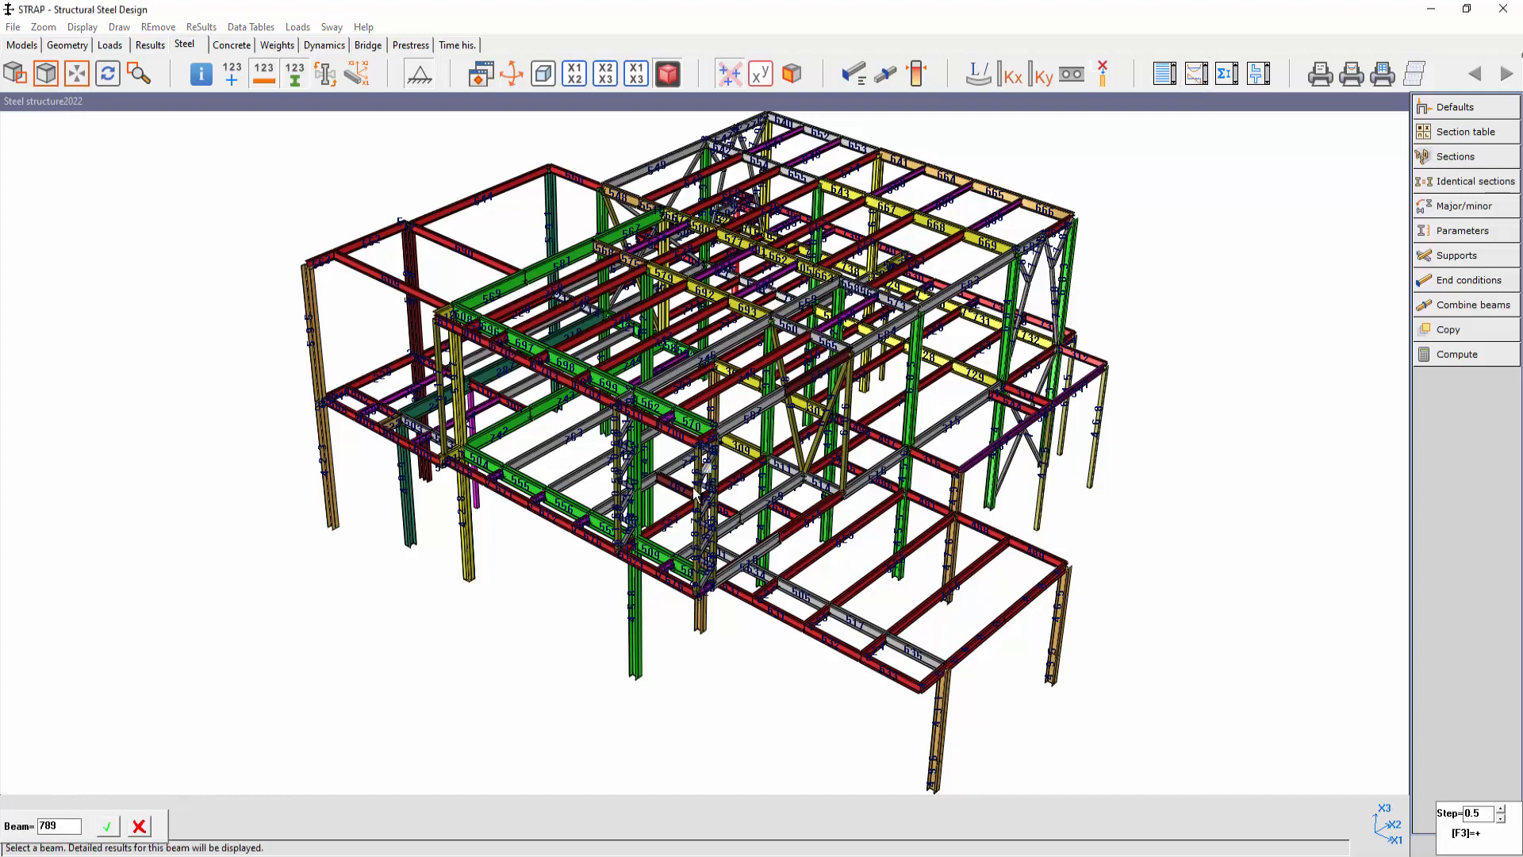
click(638, 624)
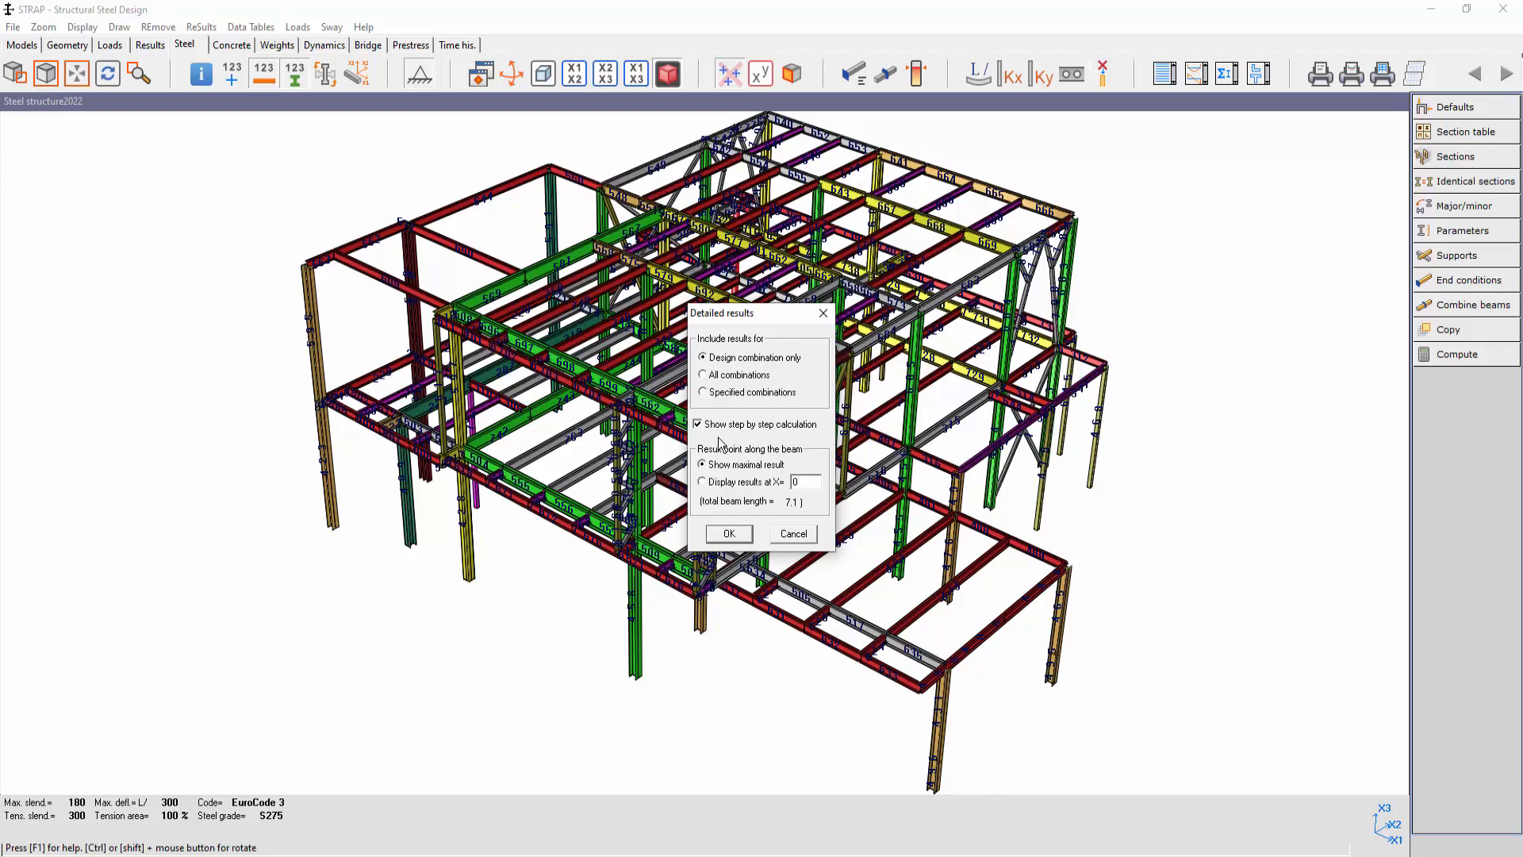
click(729, 533)
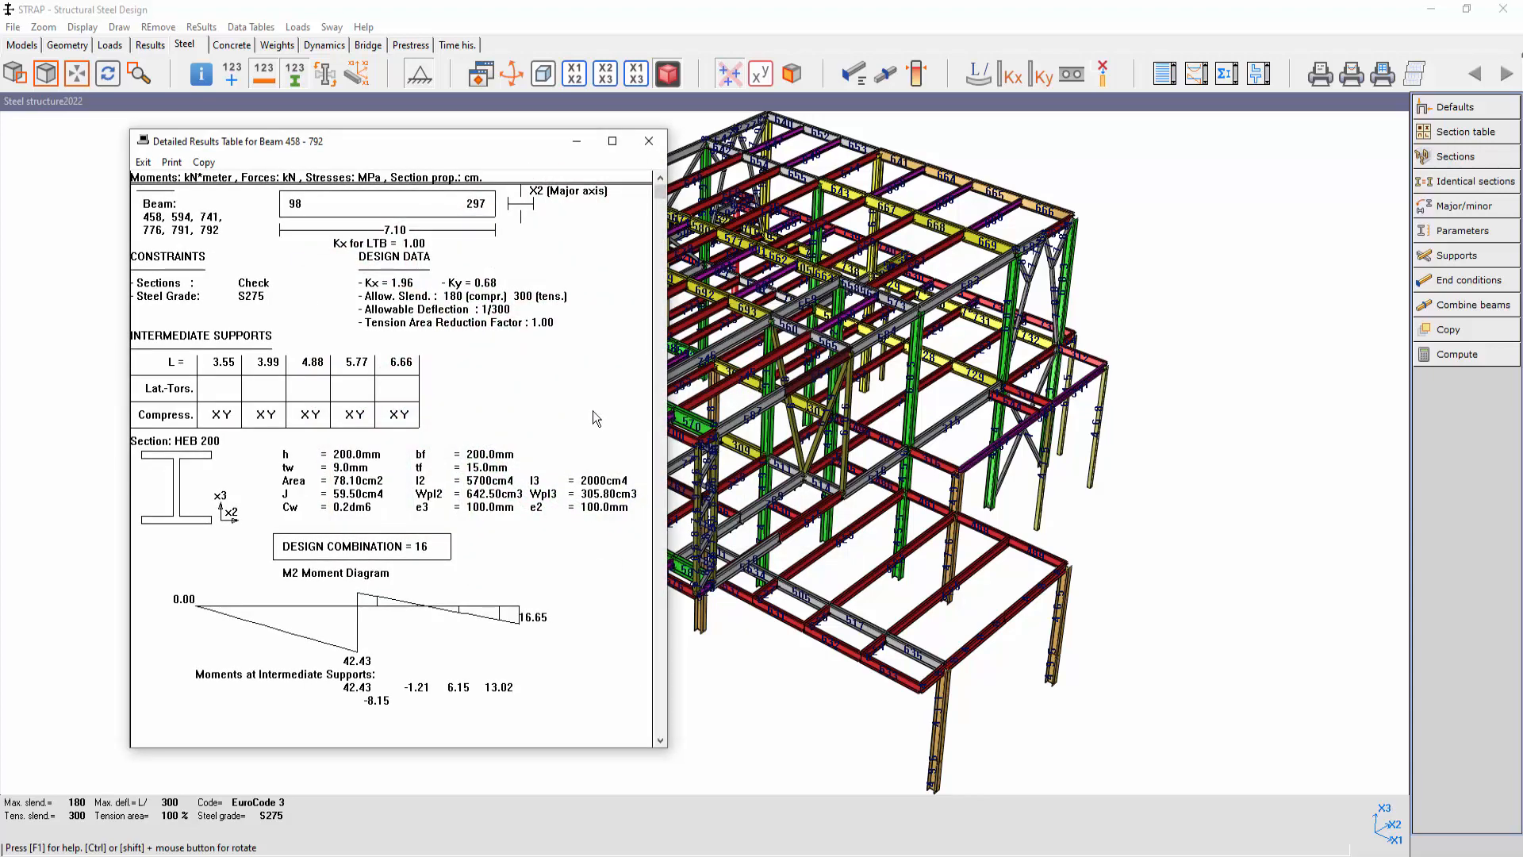
scroll(446, 365, down, 15)
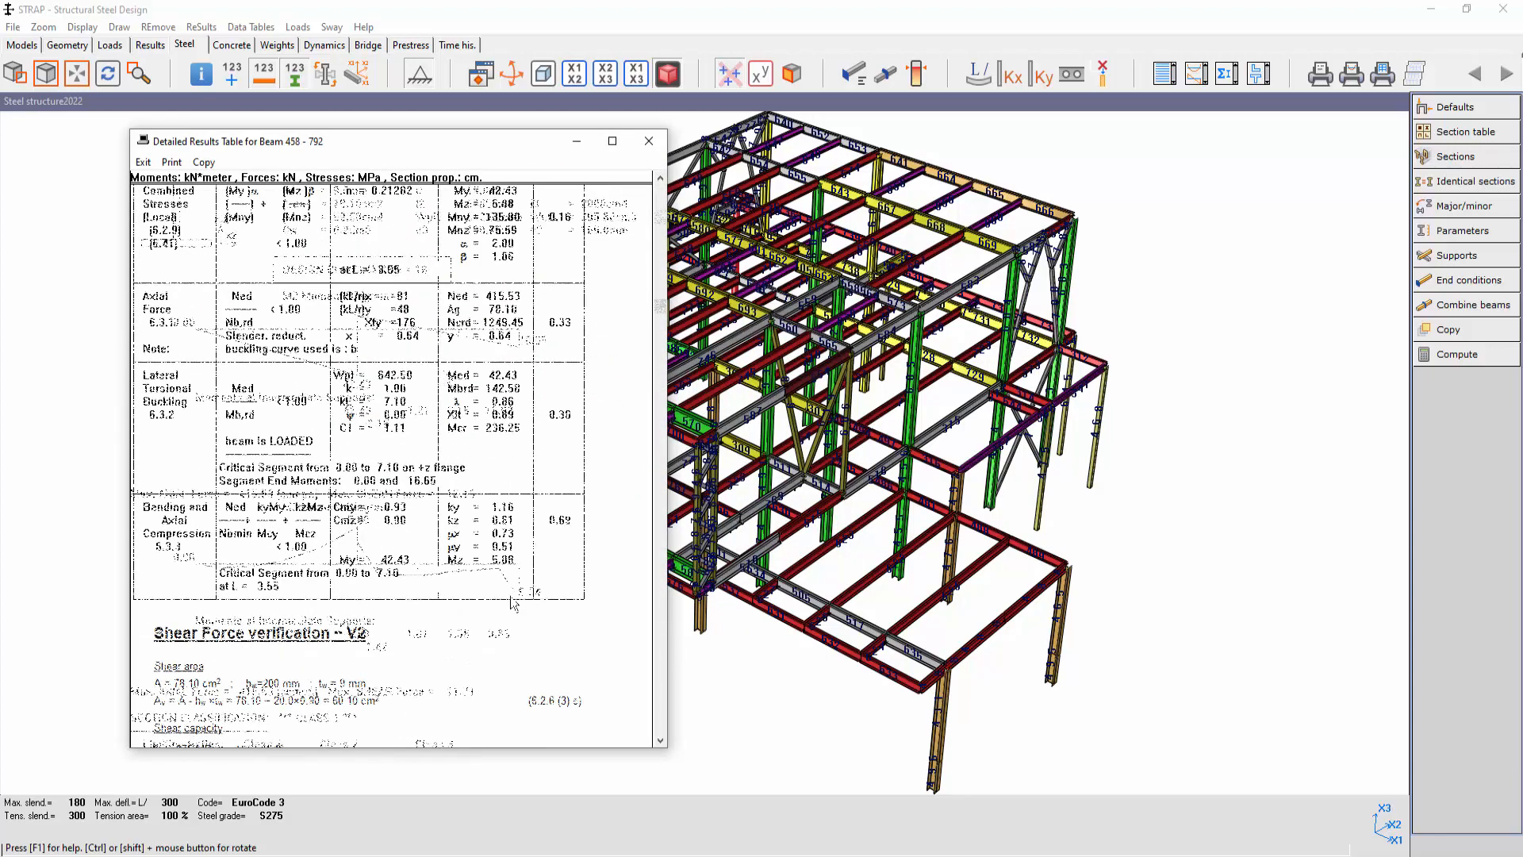
scroll(484, 603, down, 10)
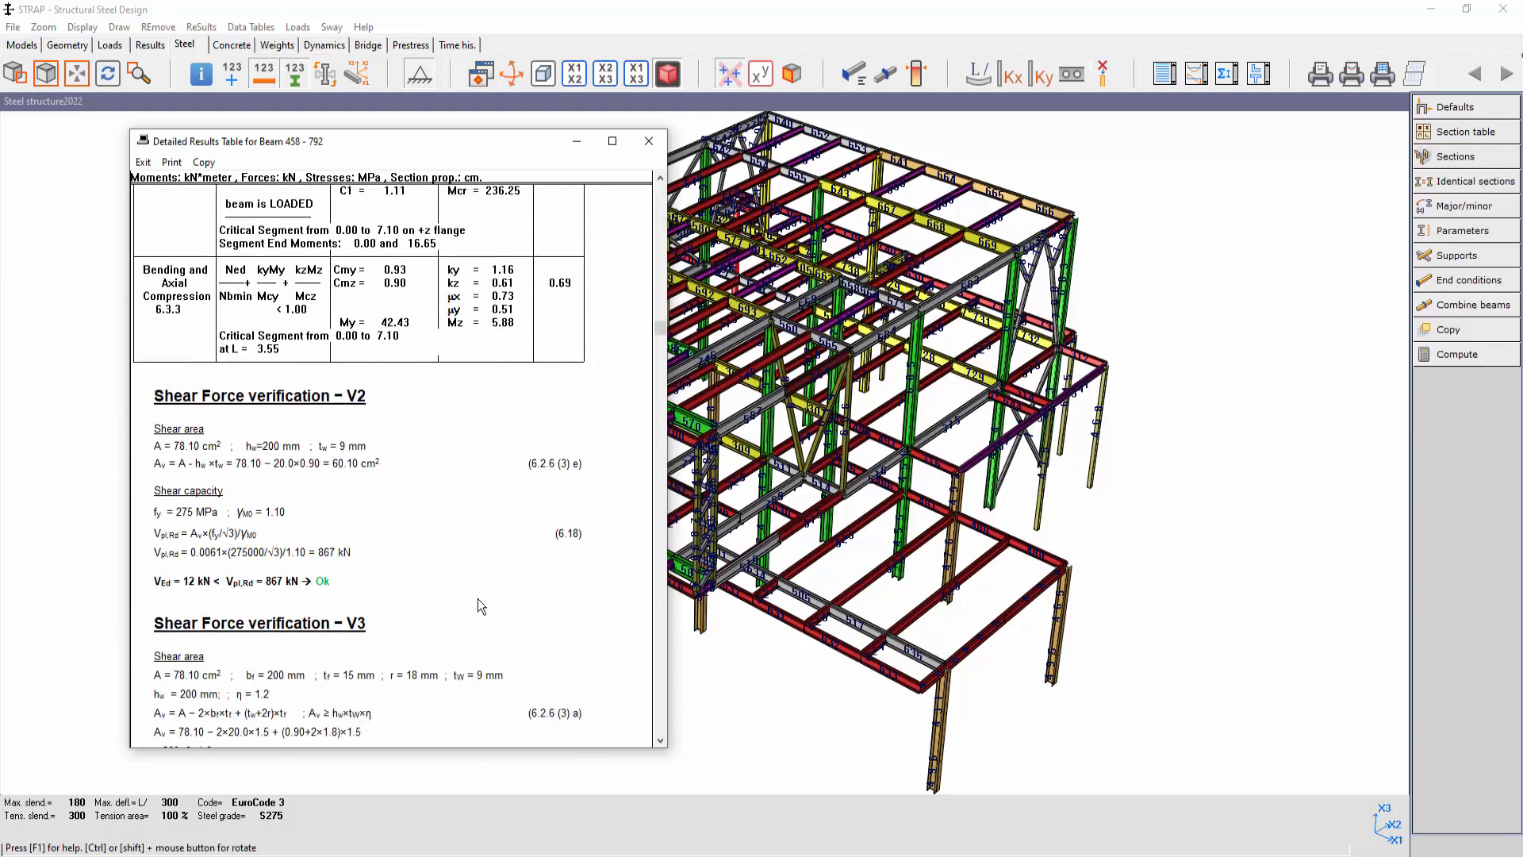
scroll(480, 607, down, 3)
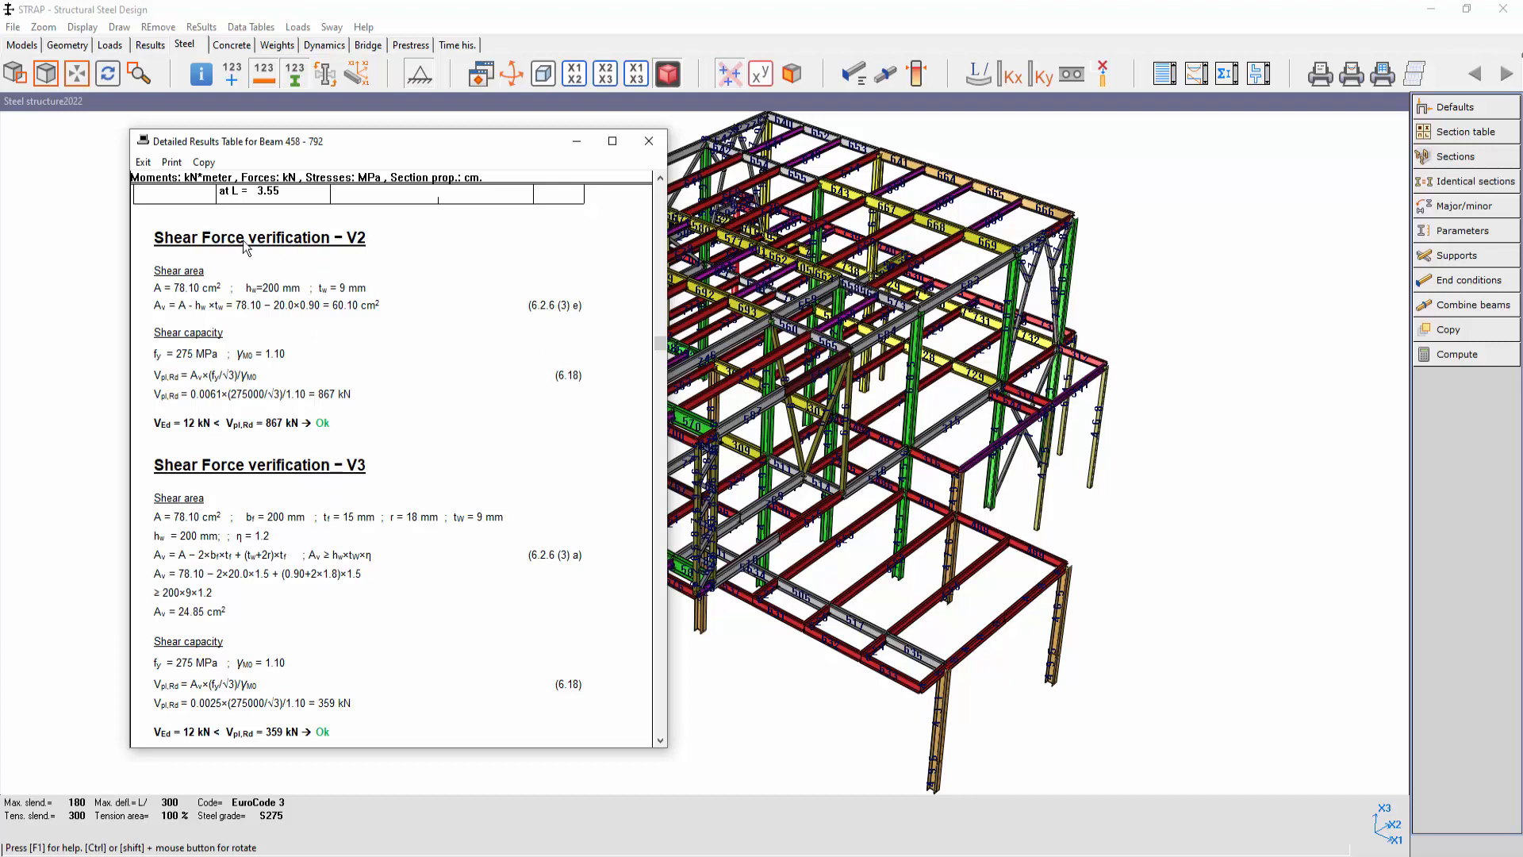
scroll(252, 349, down, 1)
scroll(313, 334, down, 4)
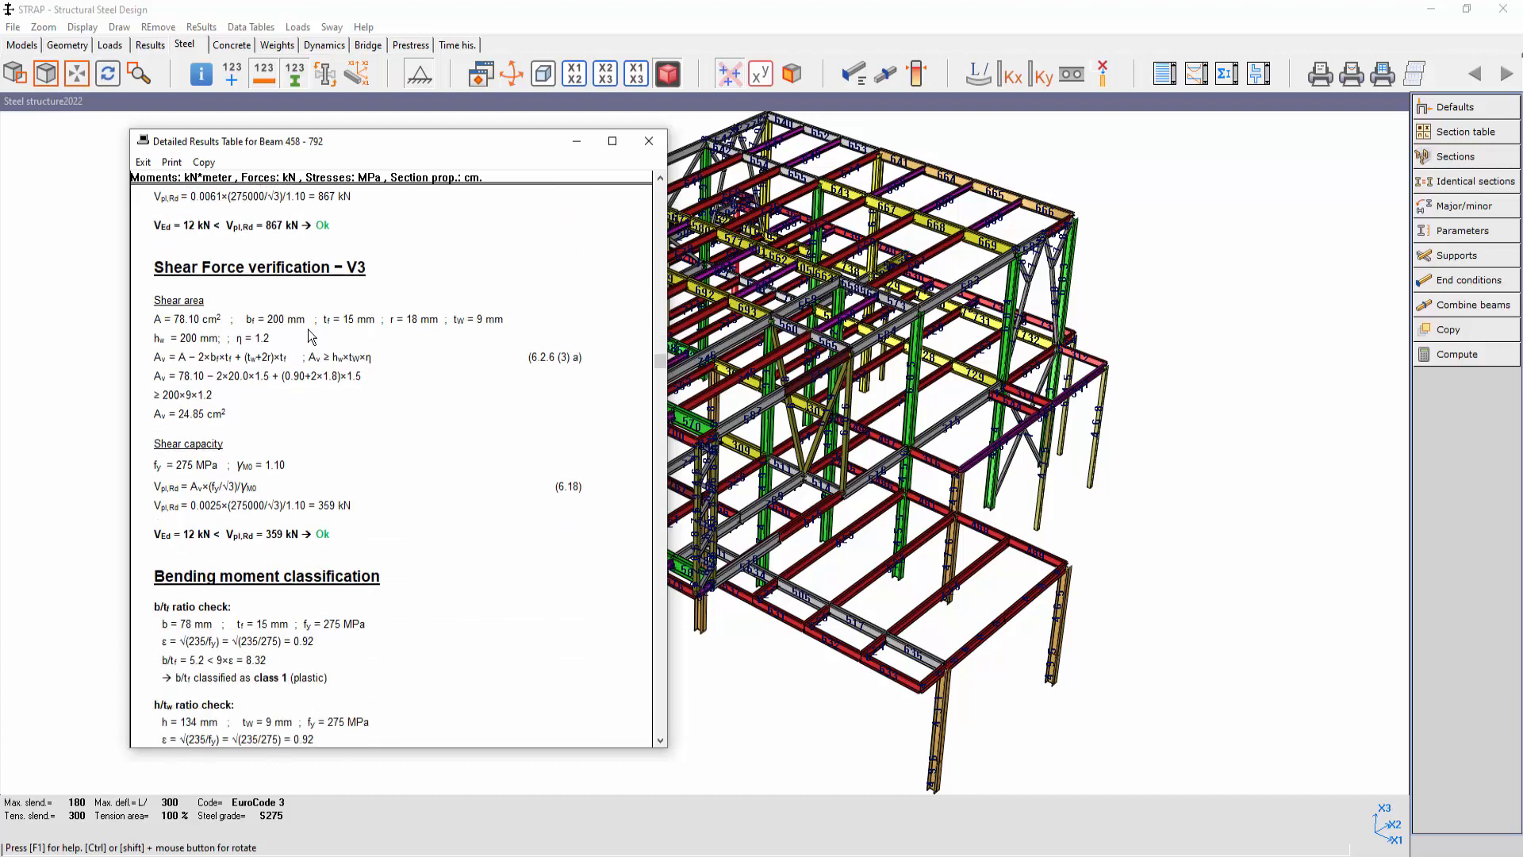
scroll(308, 388, down, 4)
scroll(304, 385, down, 2)
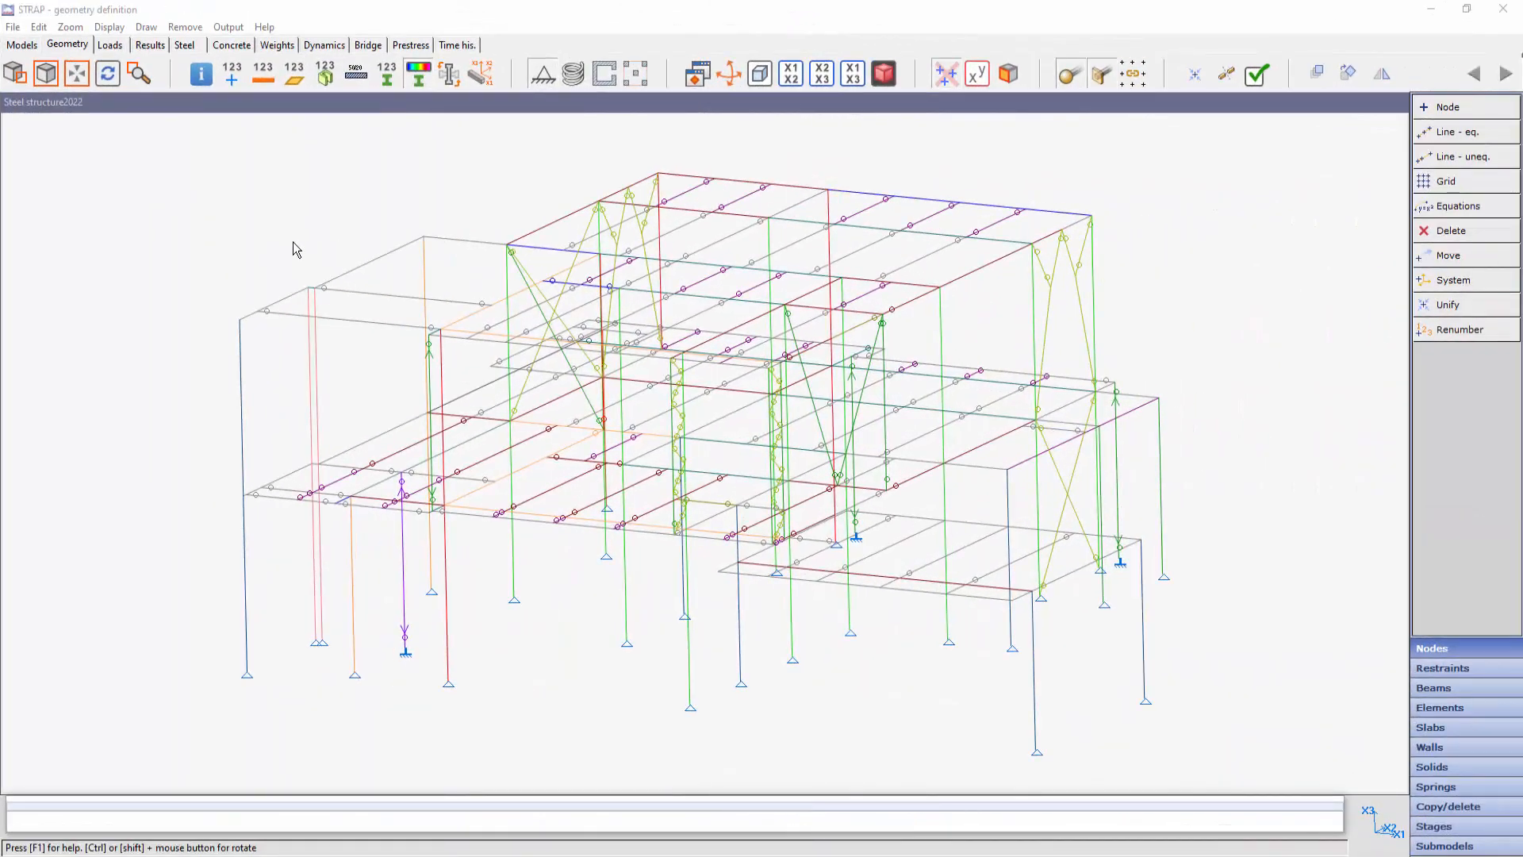
Show the steel structure's centre of gravity on the model and open the model properties to check its coordinates
click(115, 32)
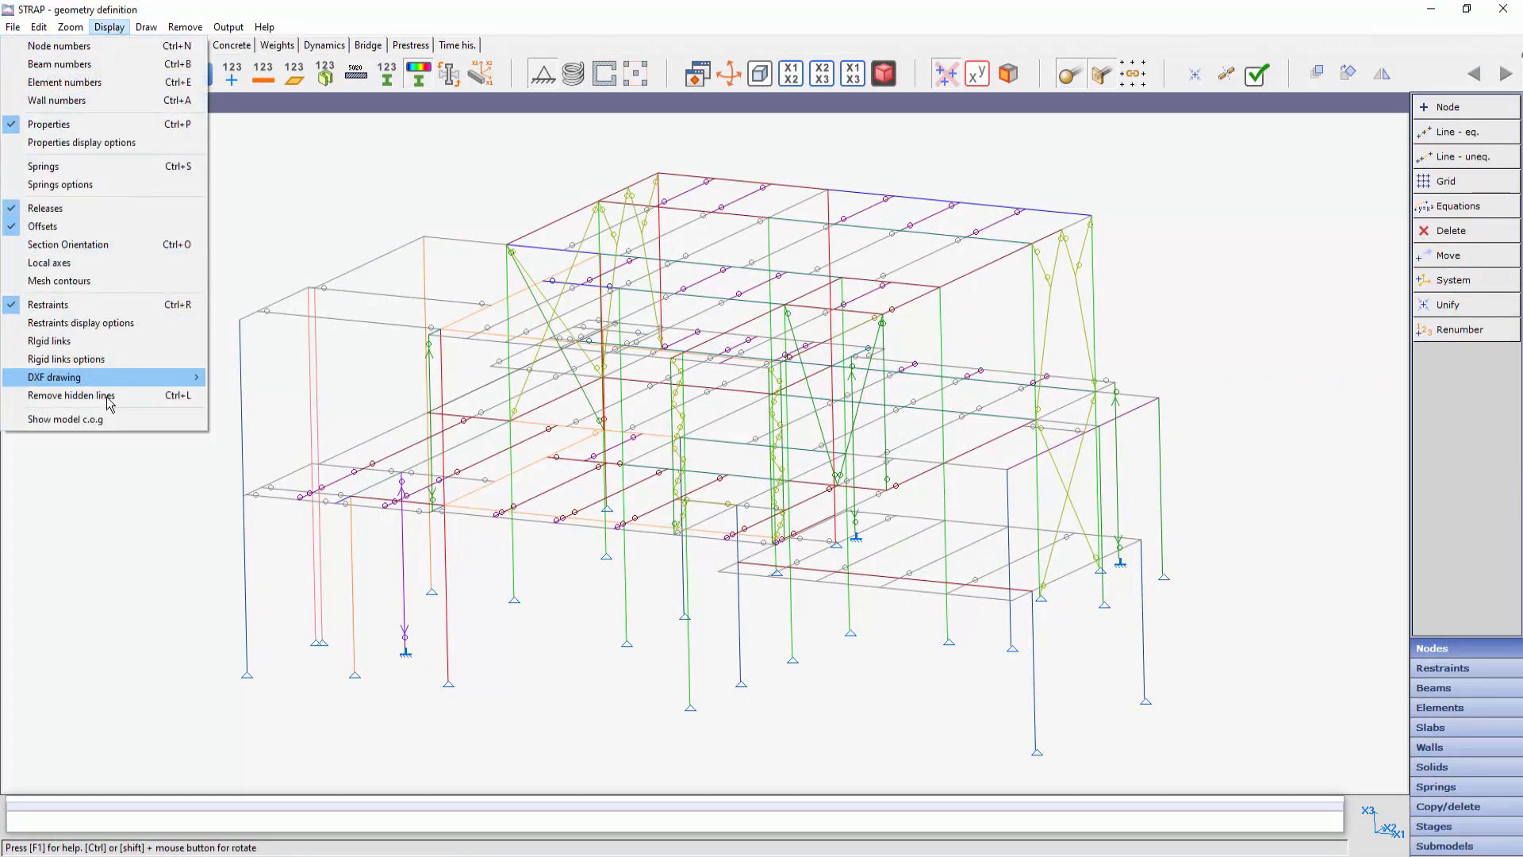
click(69, 421)
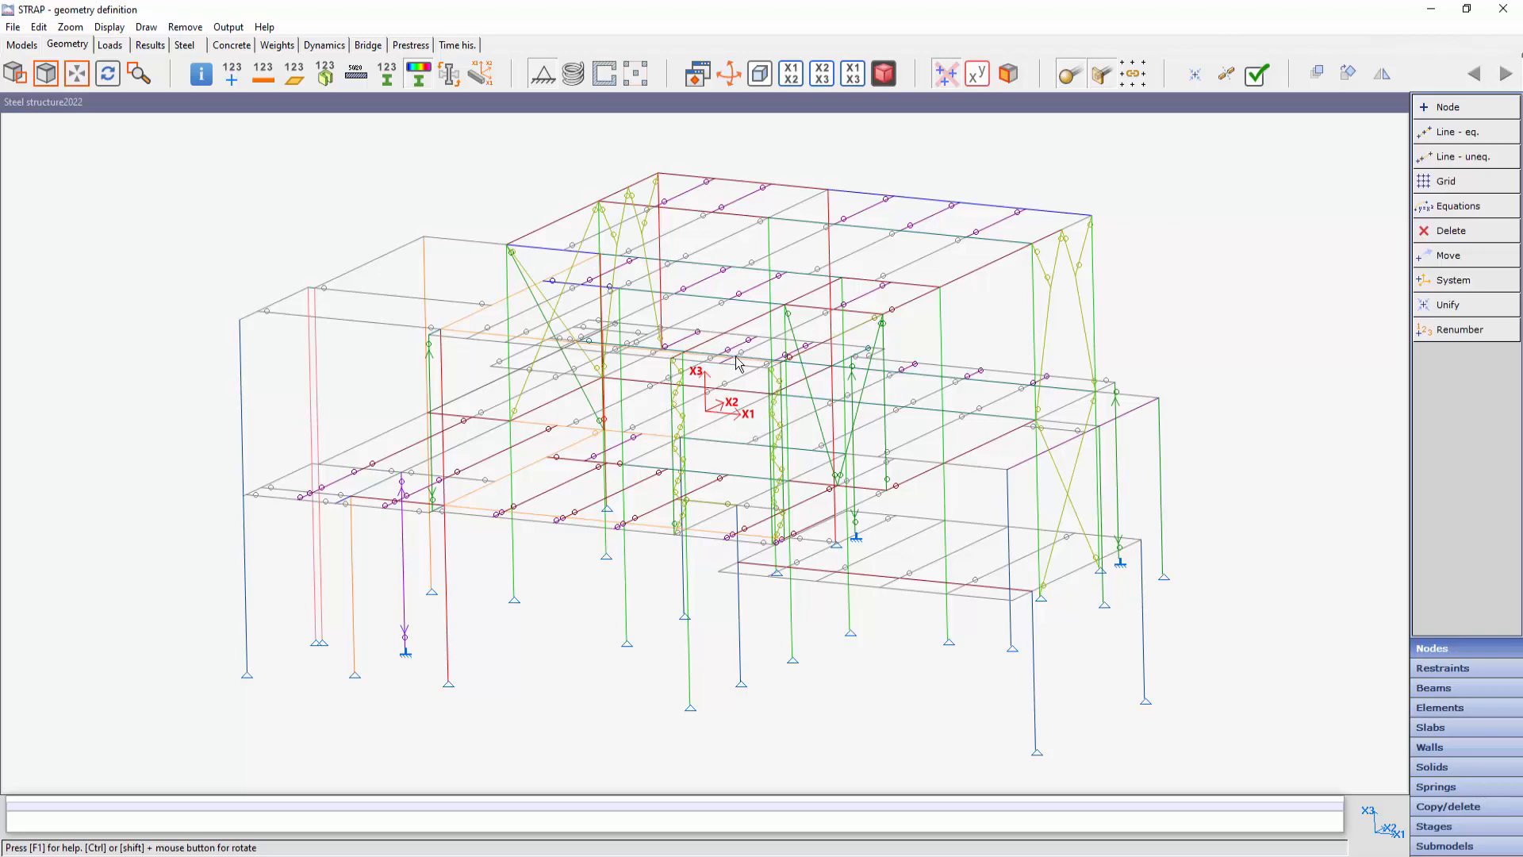
ctrl+drag(741, 441, 712, 422)
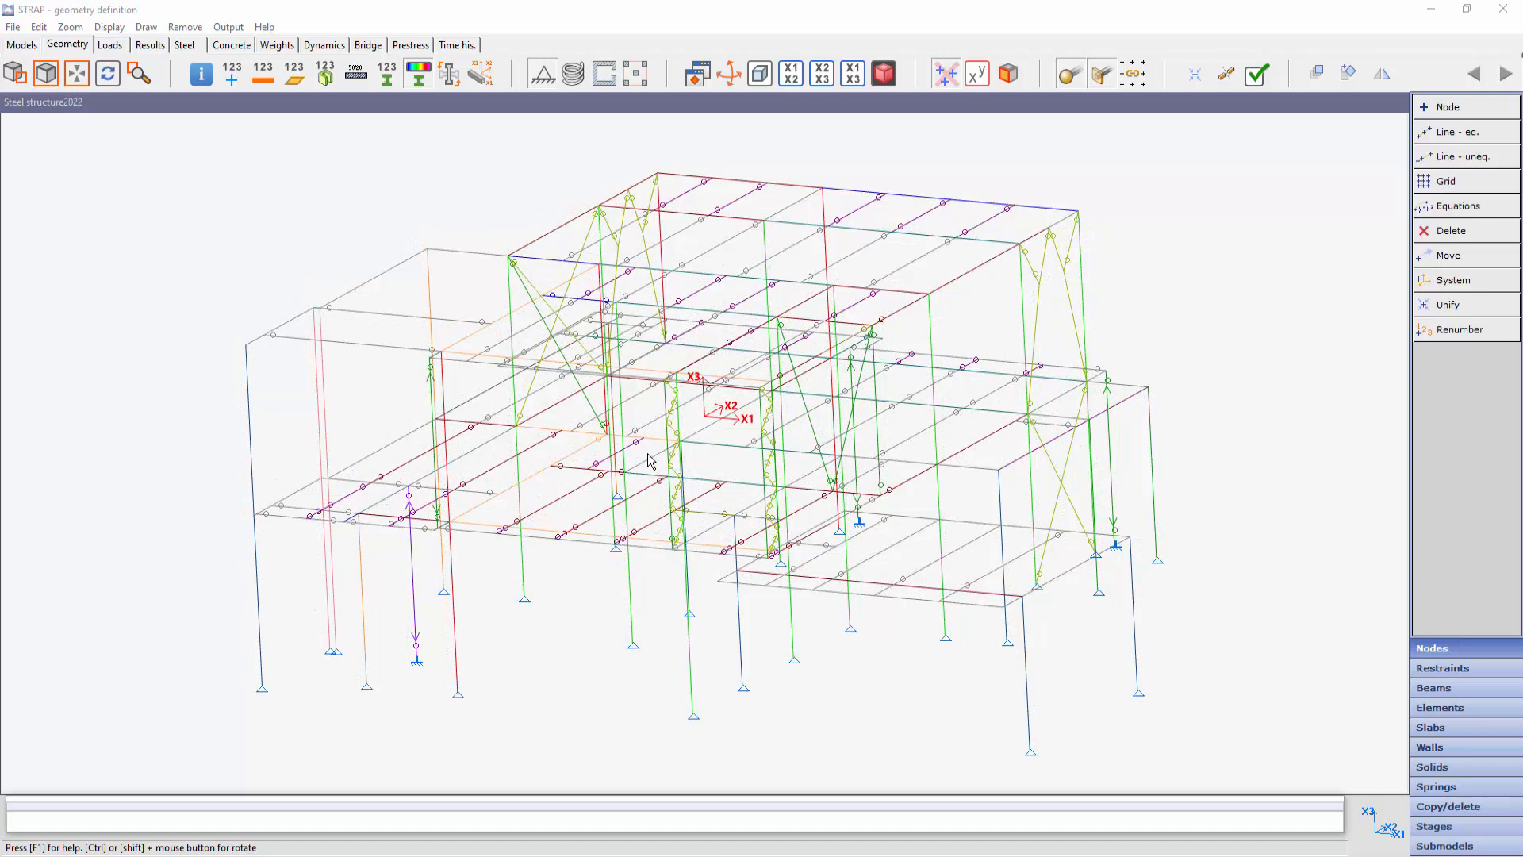
right_click(1221, 279)
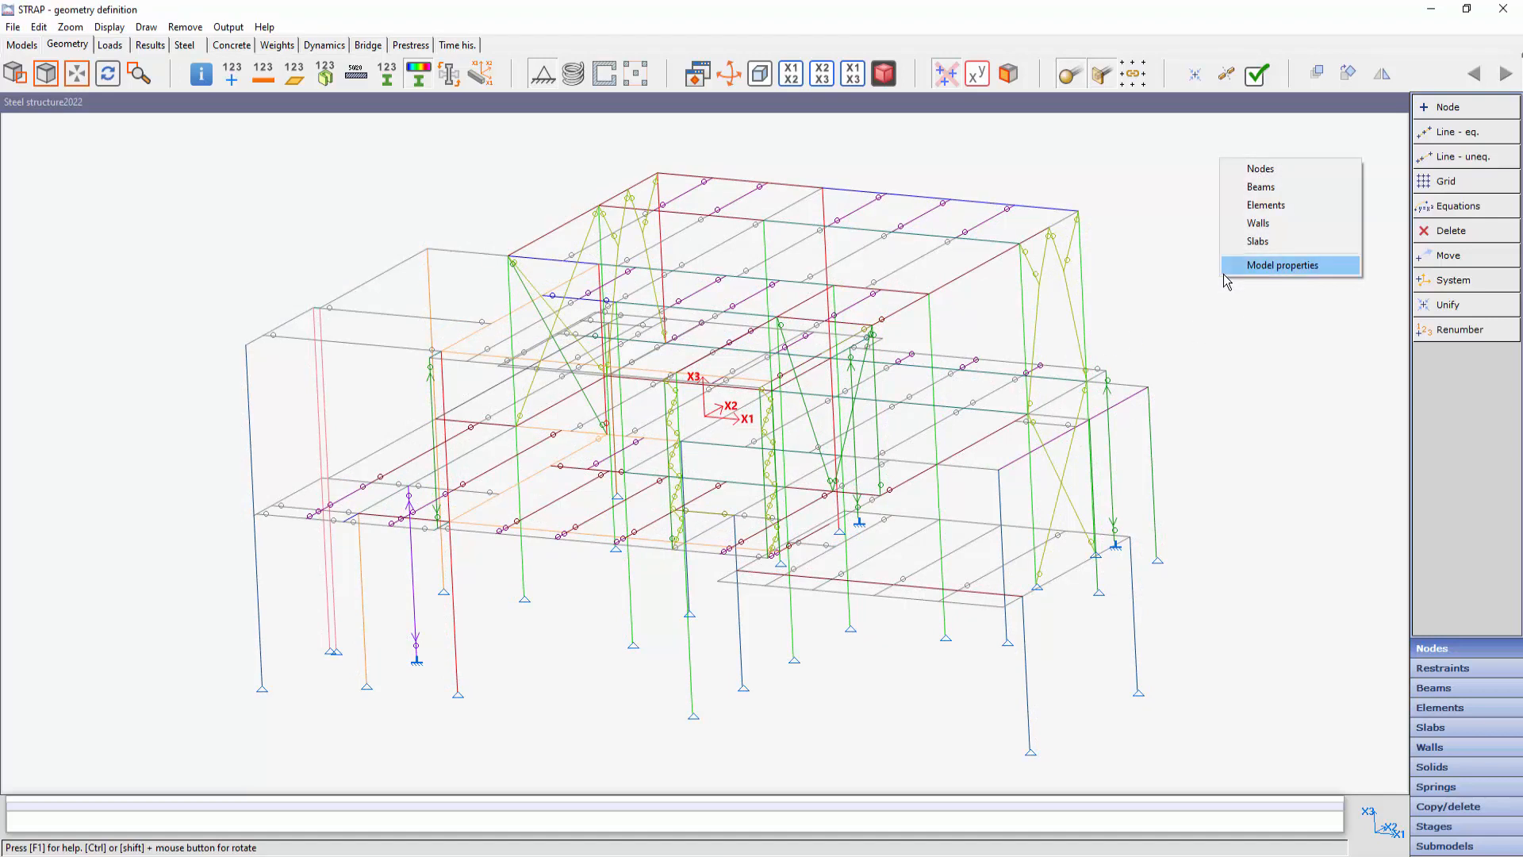
click(1269, 268)
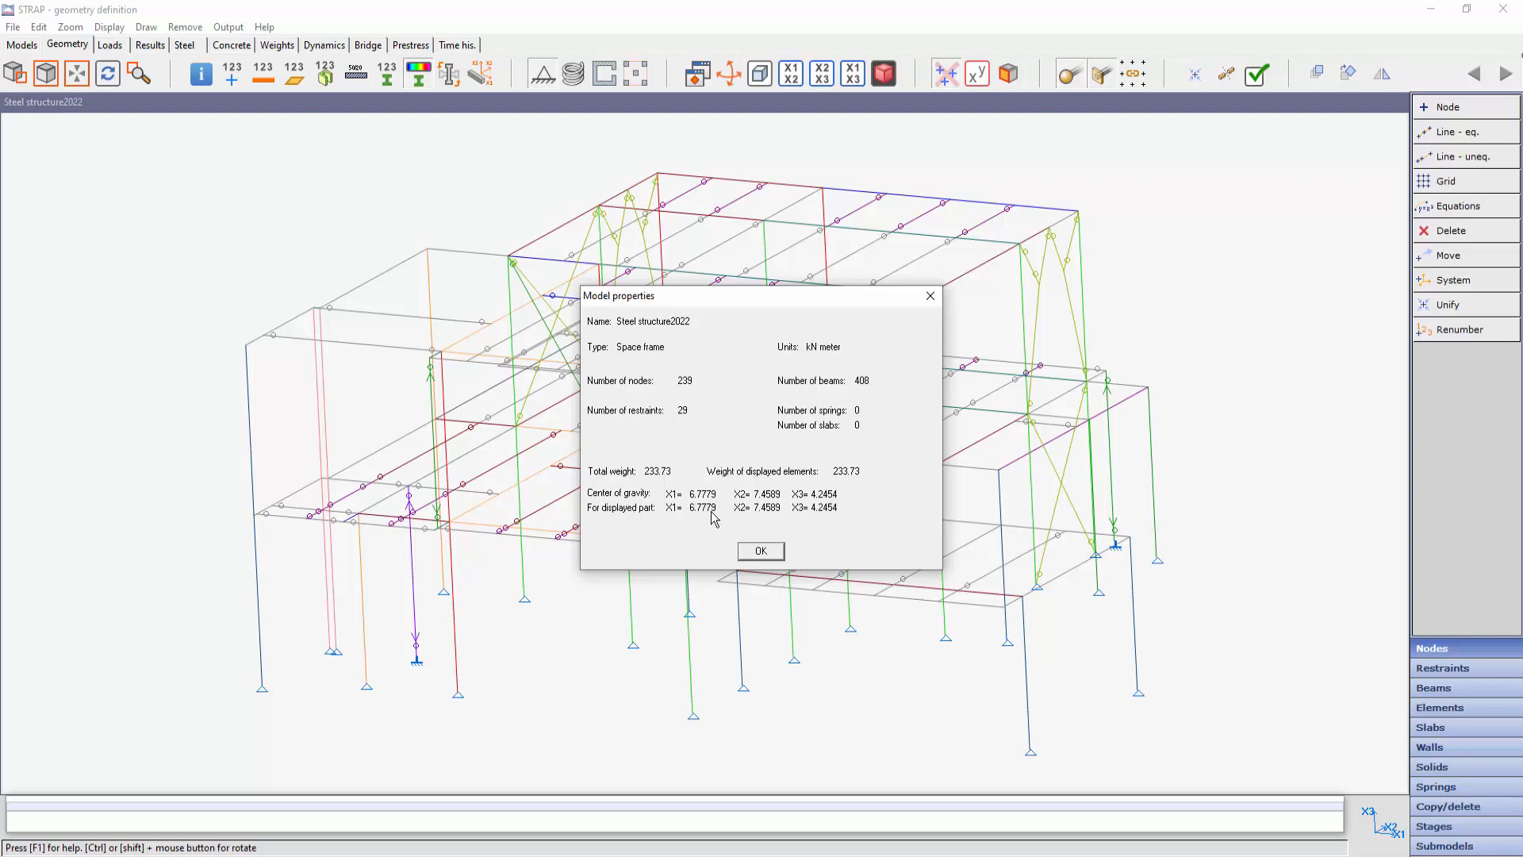
Set the direction of beam property group 1 (HEA 200) to minor (I3>I2) and close the beam properties
click(1435, 687)
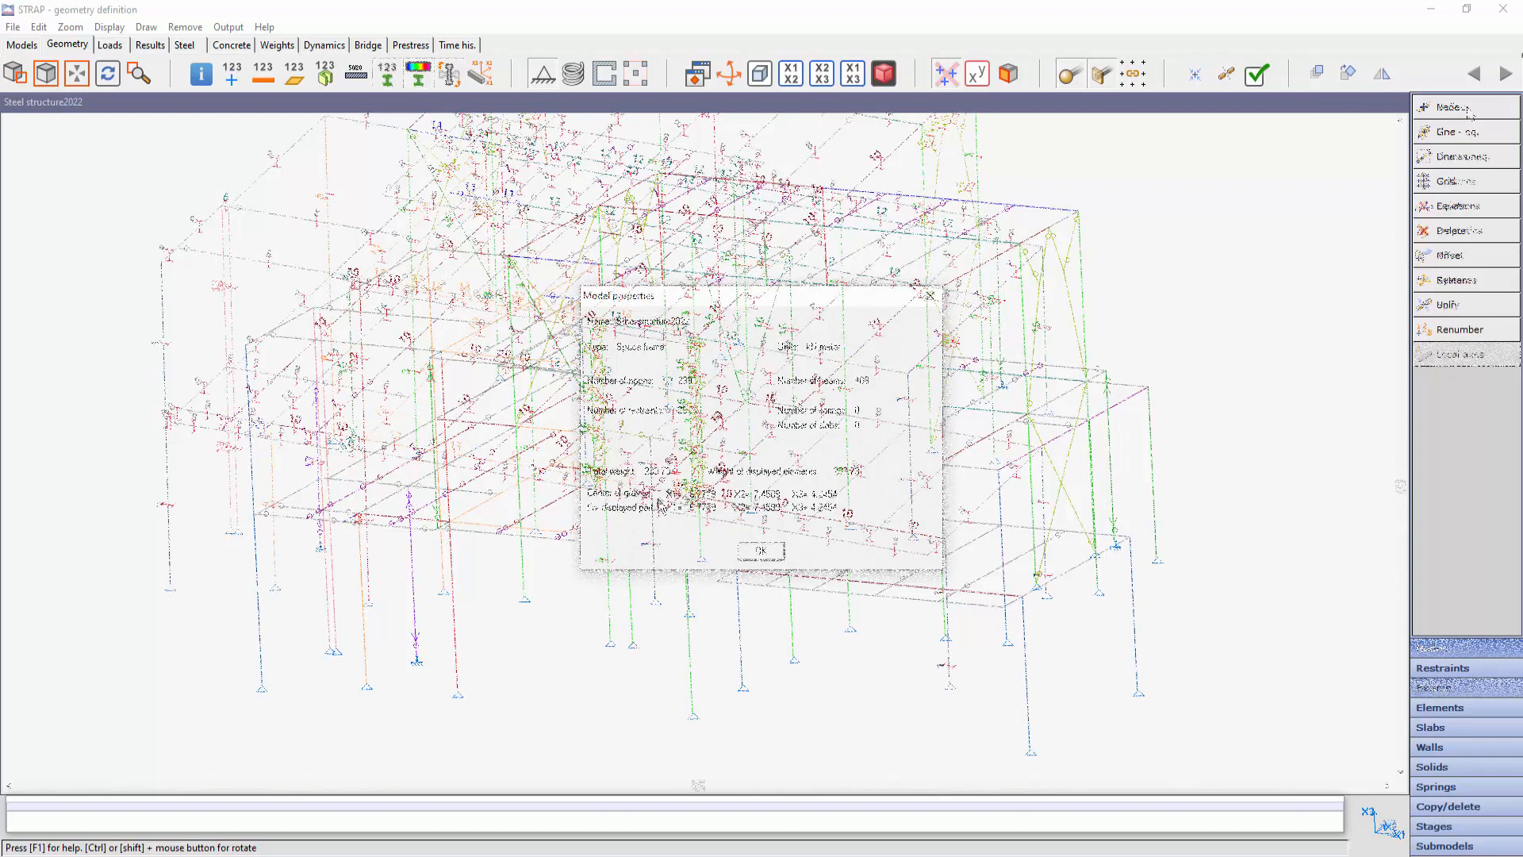
click(1455, 231)
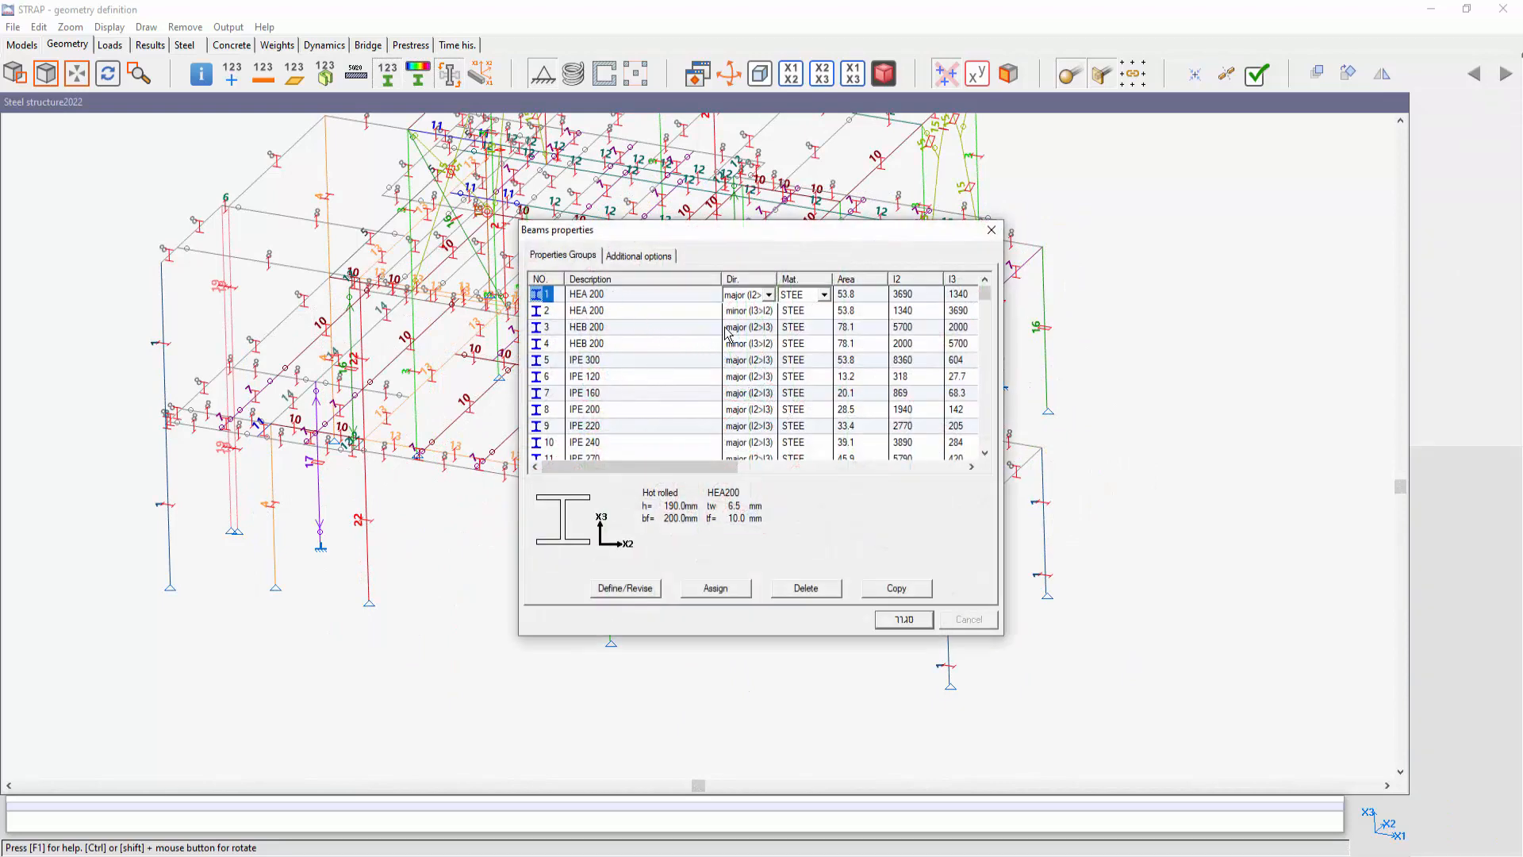
click(769, 295)
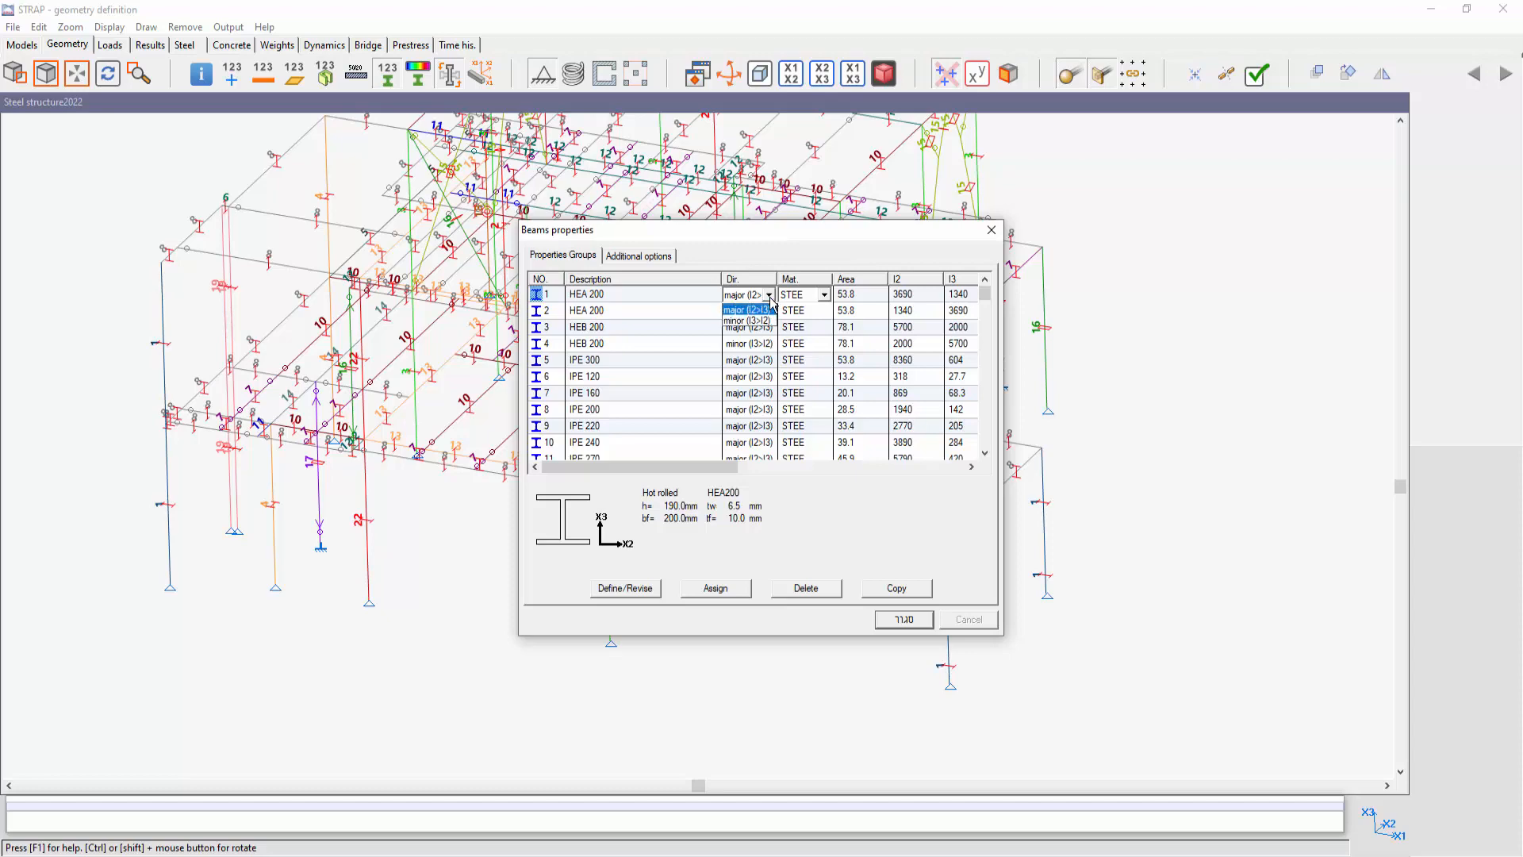
click(754, 310)
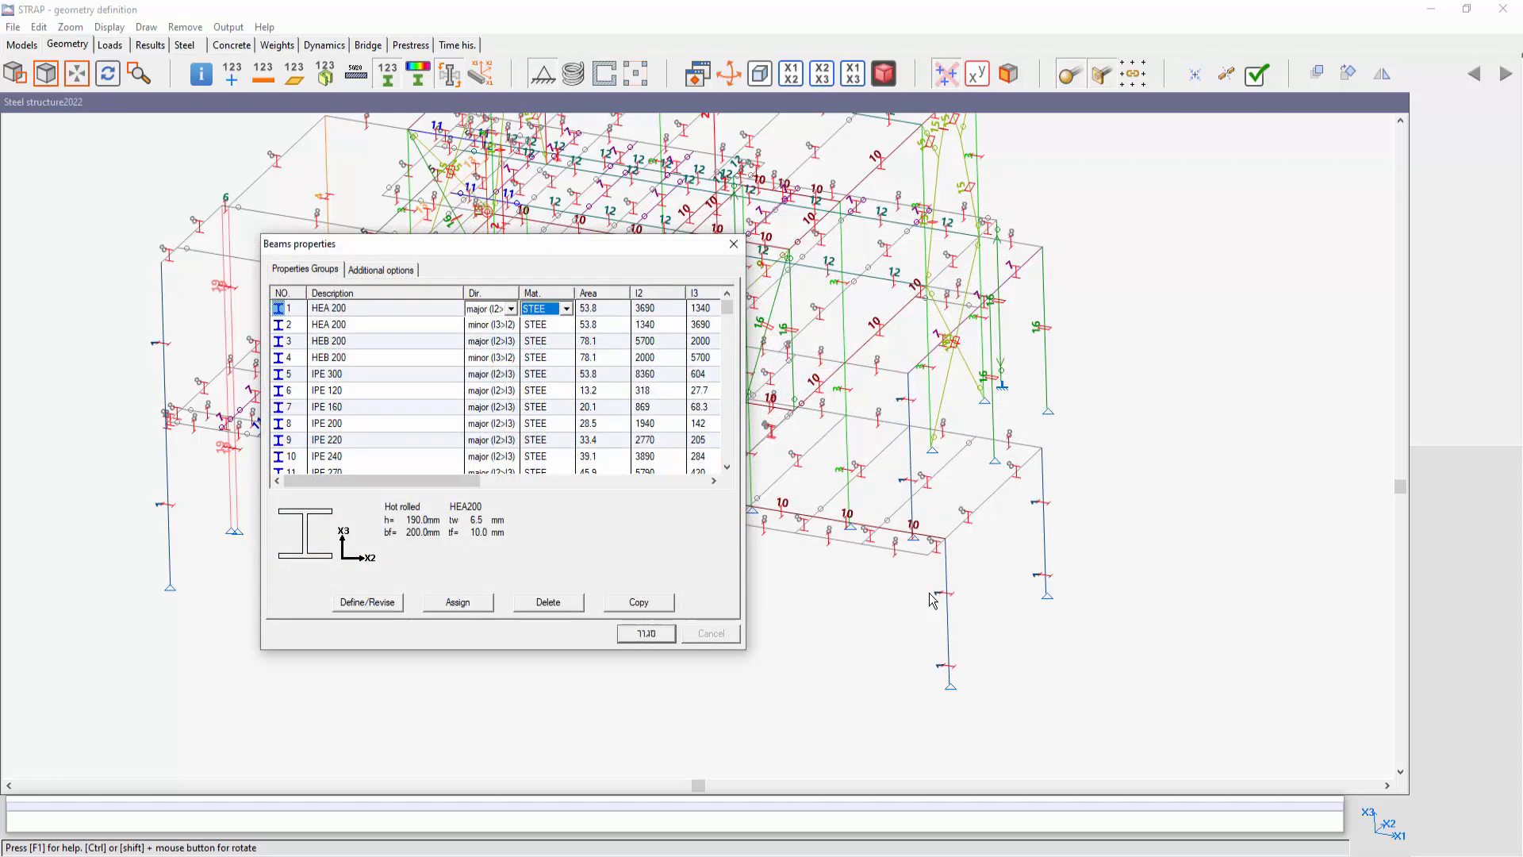
click(511, 310)
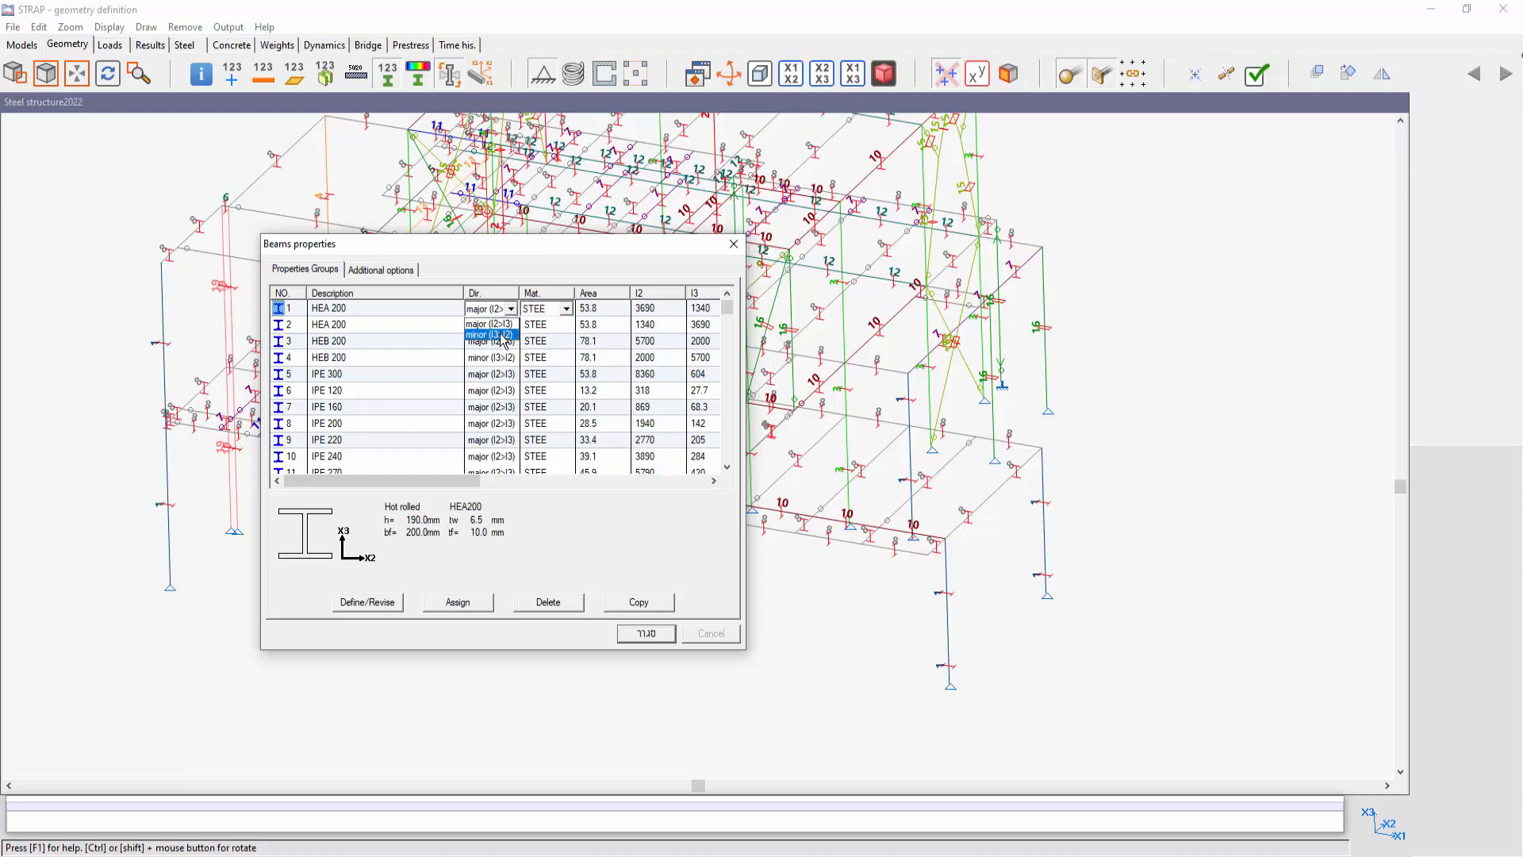
click(500, 336)
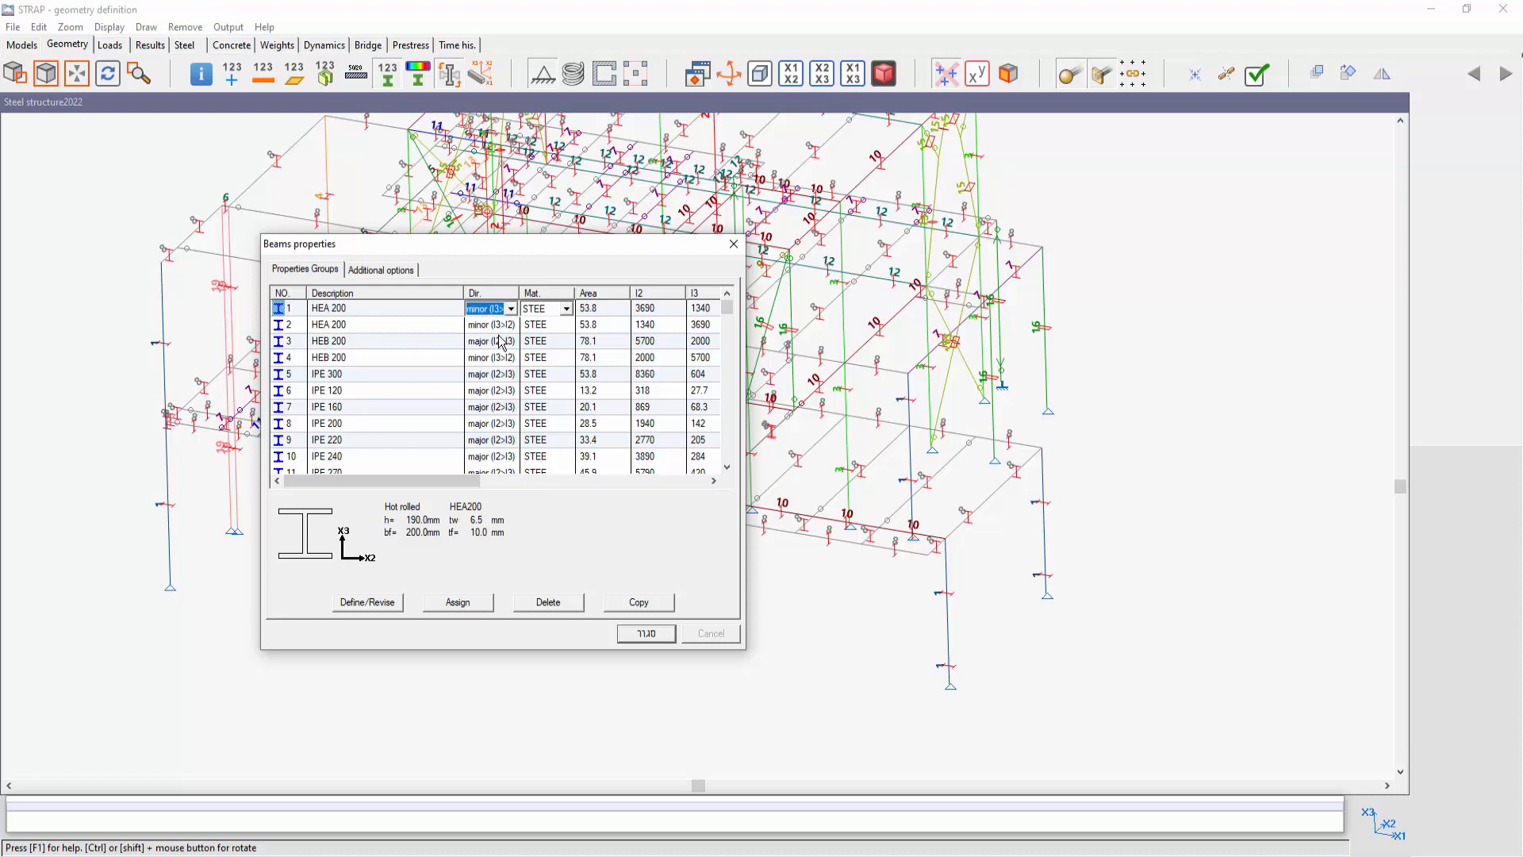
click(647, 635)
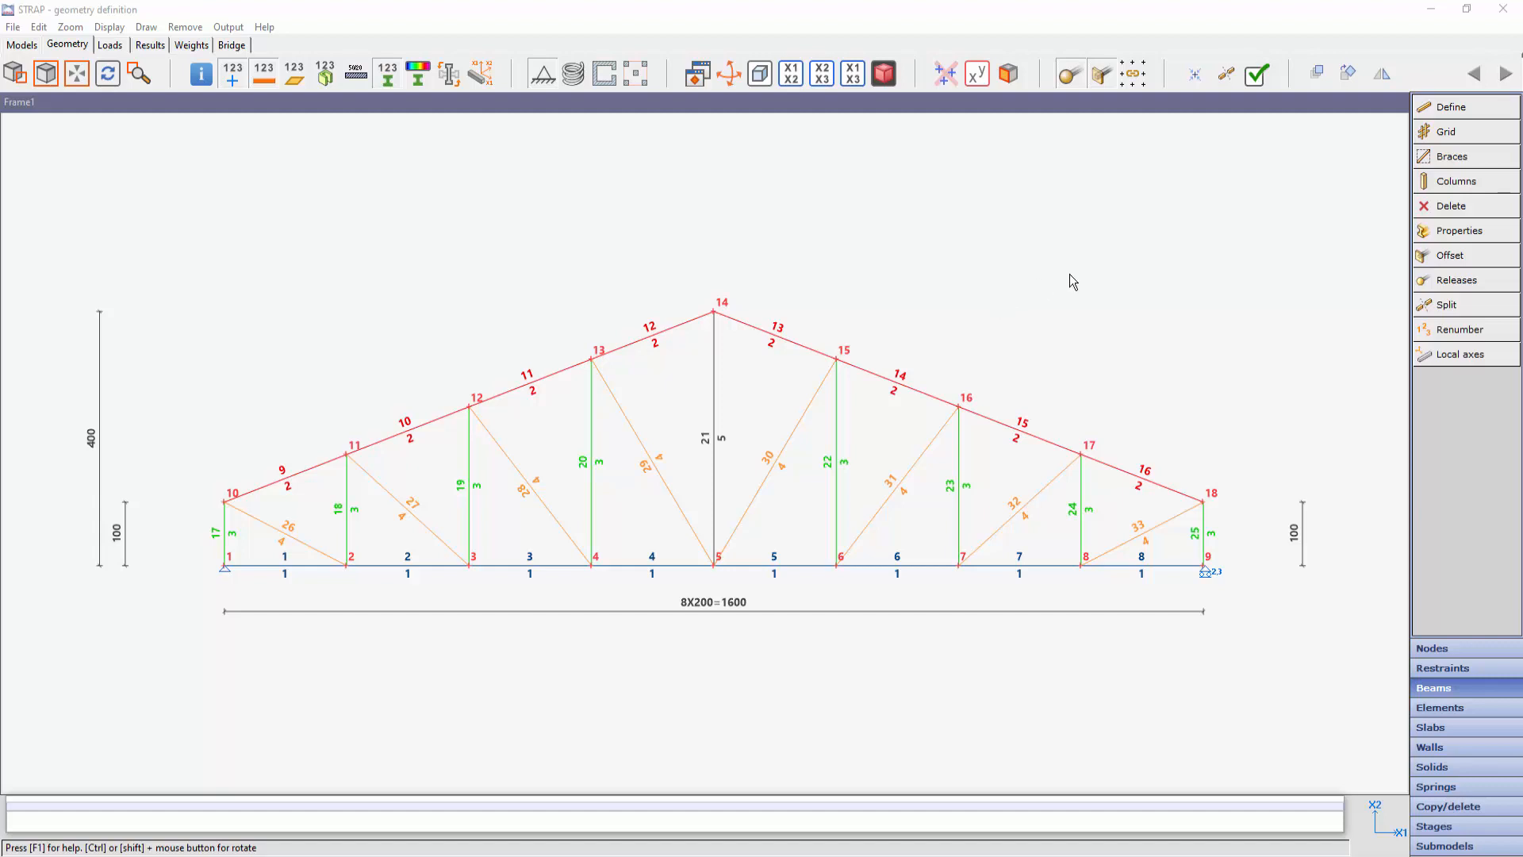
Check the truss model for doubly defined members and errors in the beam and element definitions
click(1257, 75)
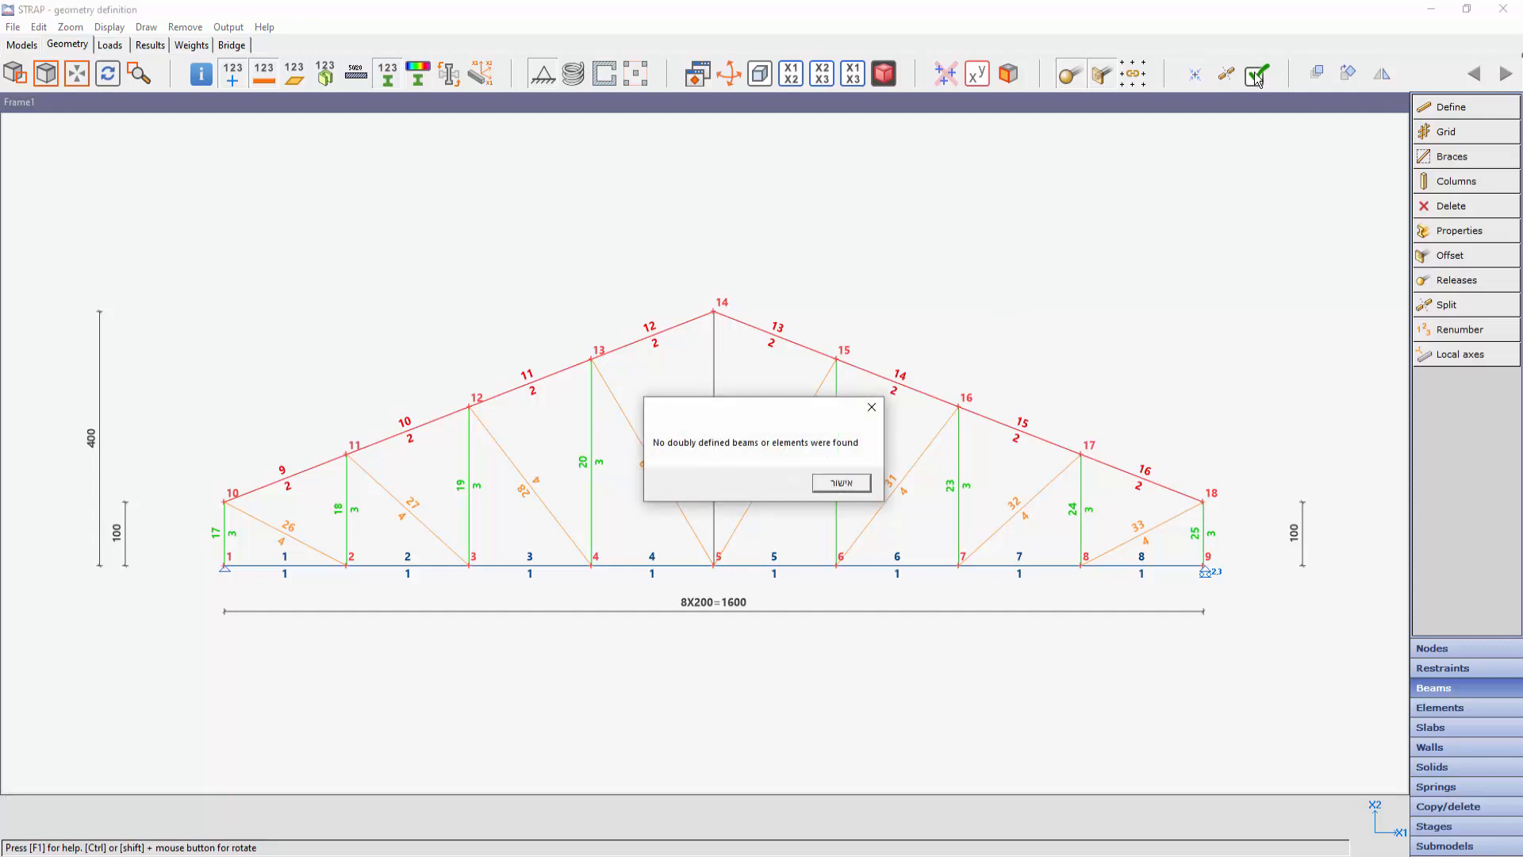
click(842, 483)
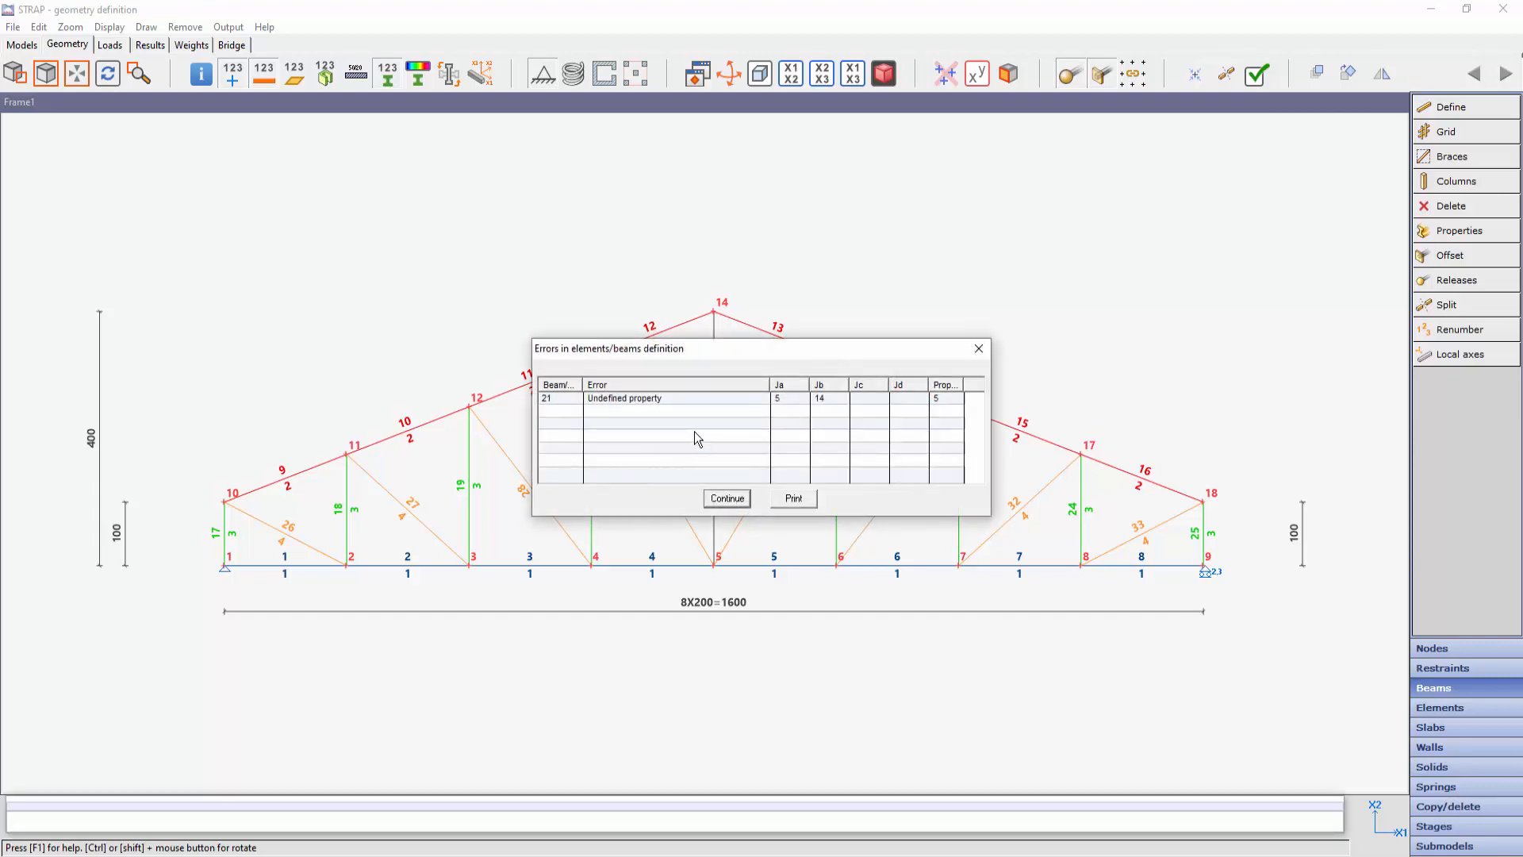
double_click(562, 405)
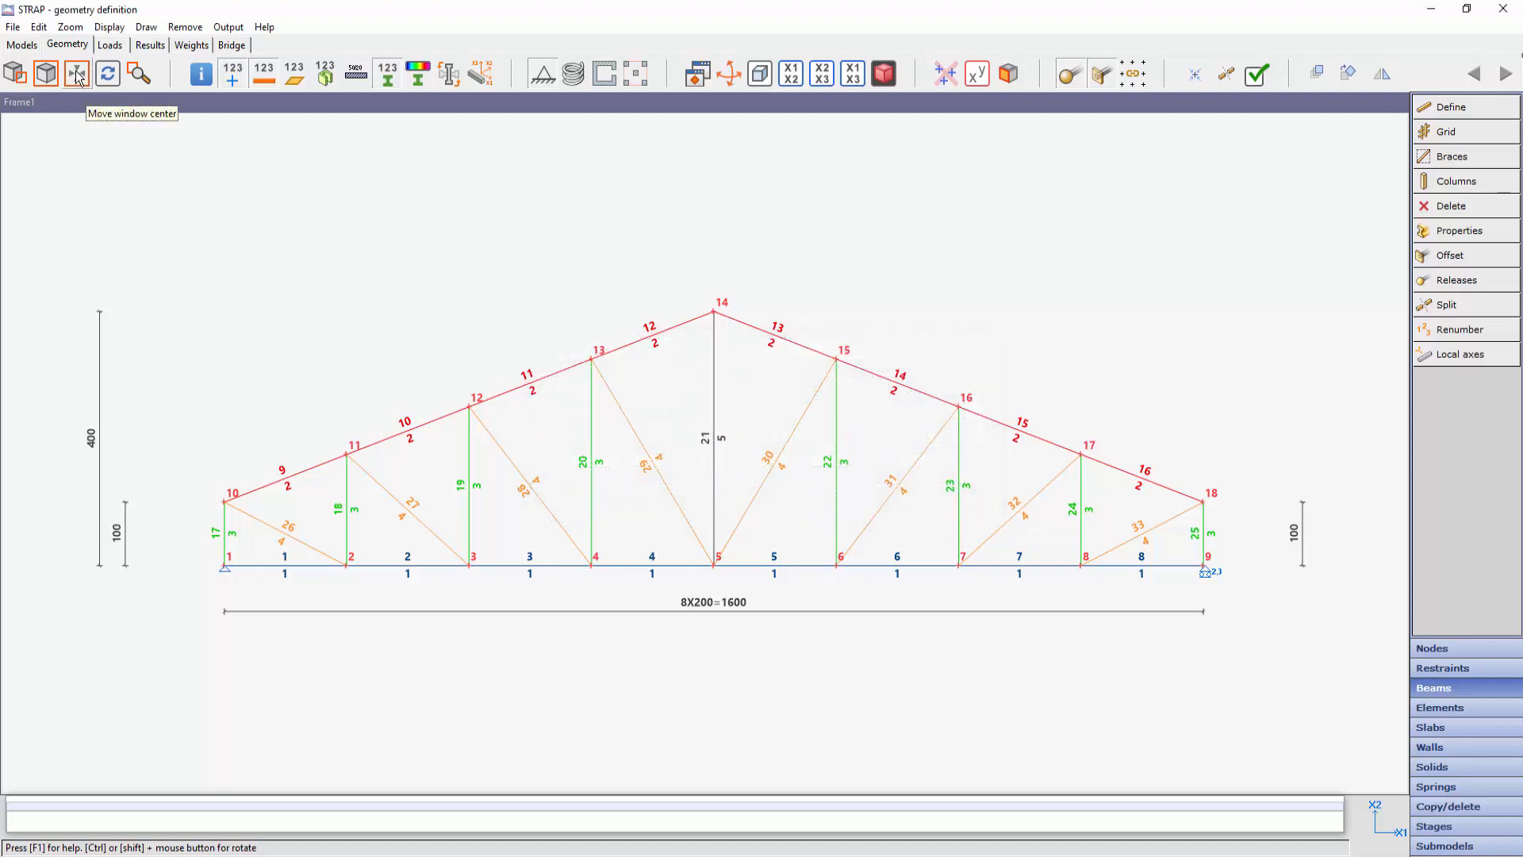
List the model's errors with the zoom on error option and zoom on the undefined property error of beam 21
click(77, 74)
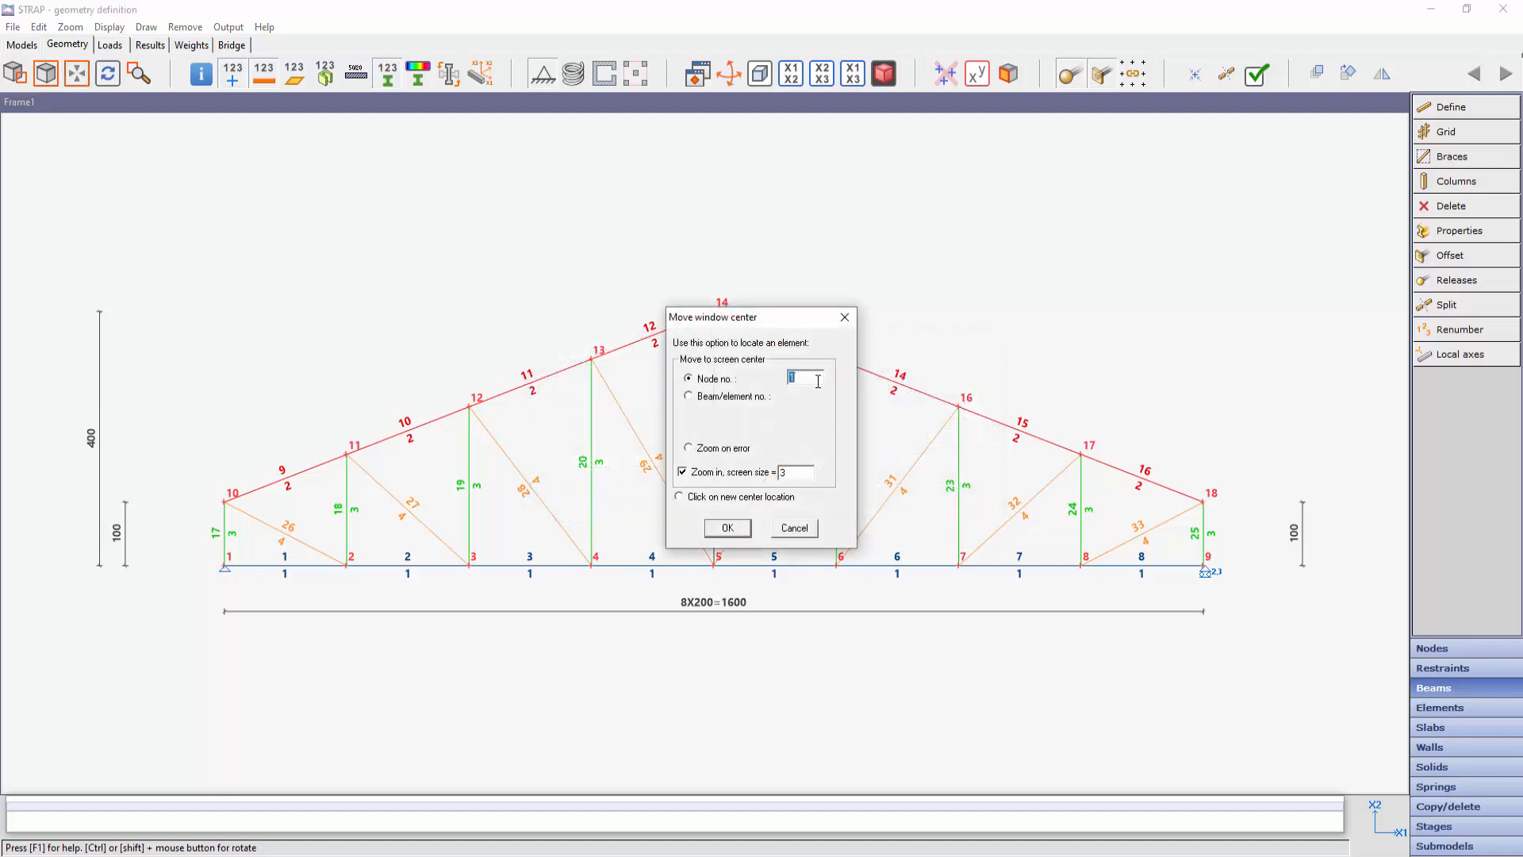
click(690, 449)
click(729, 532)
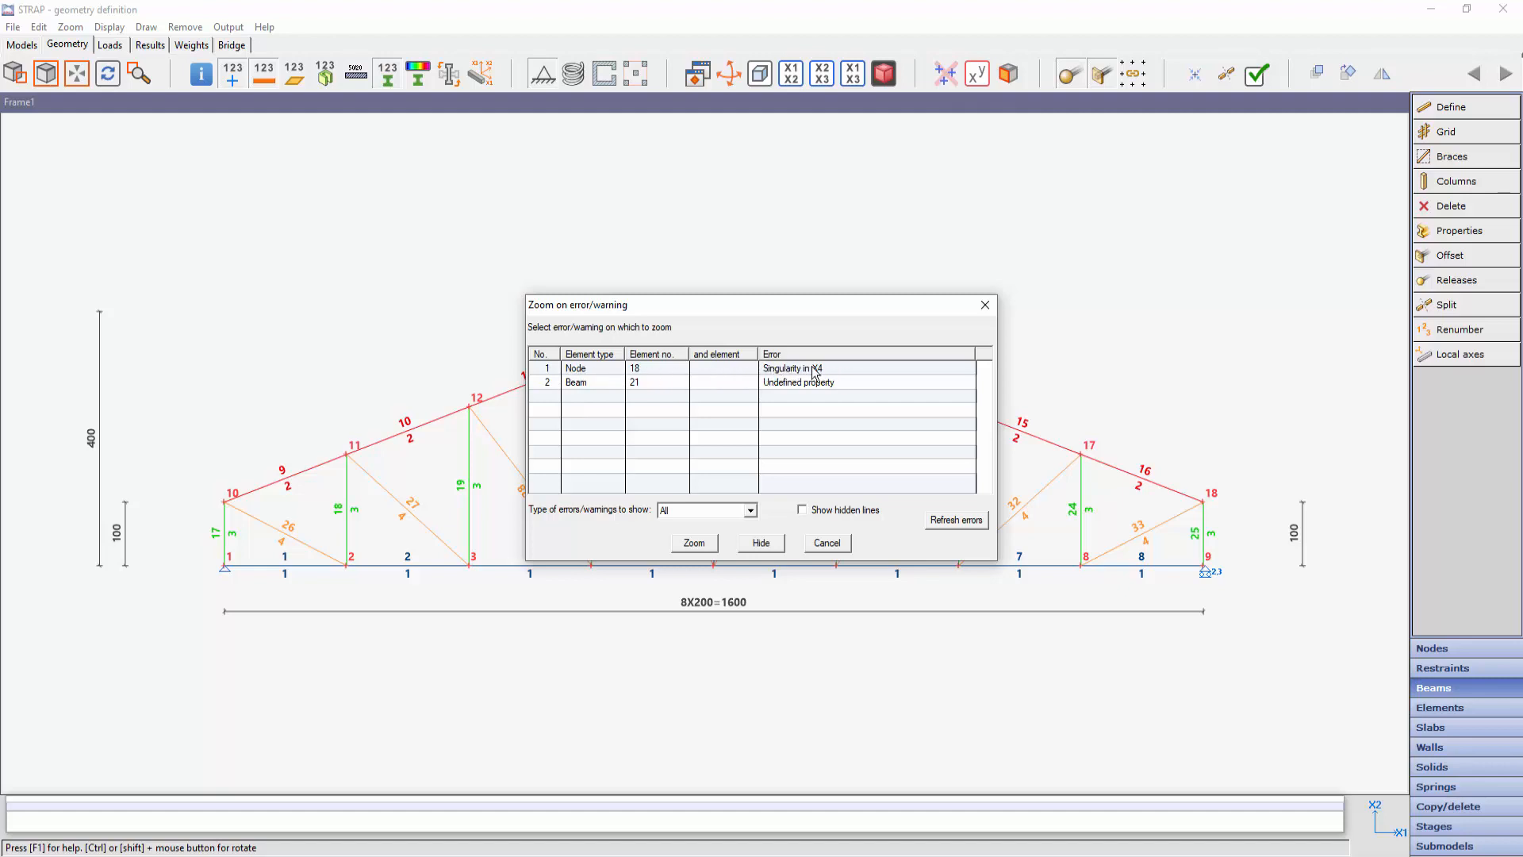
click(548, 384)
click(697, 544)
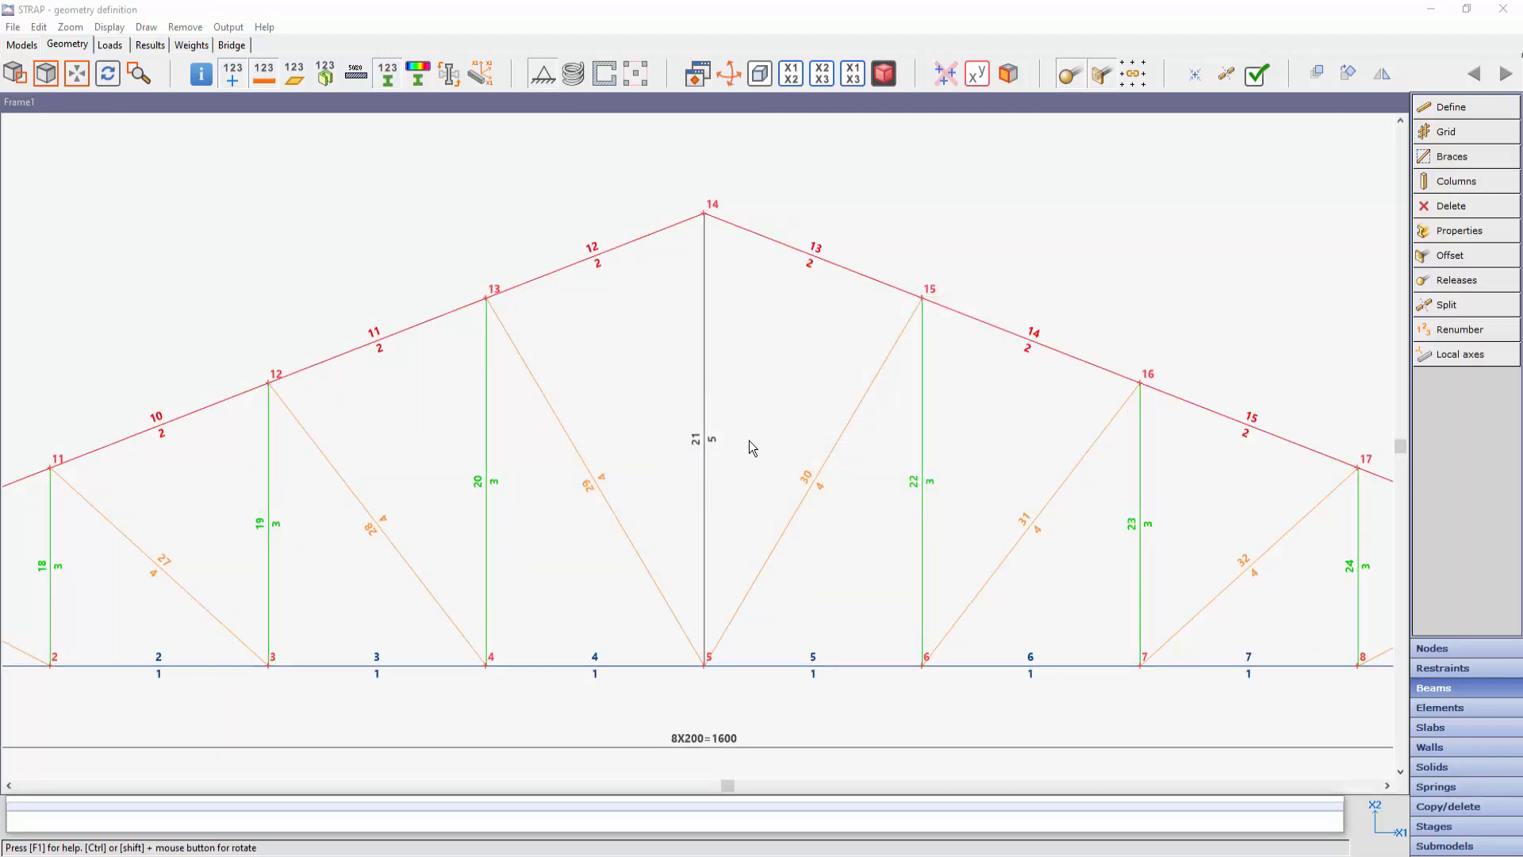
Define beam property group 5 as the steel table section RHS 80x80x5.0 and close the beam properties
click(1481, 231)
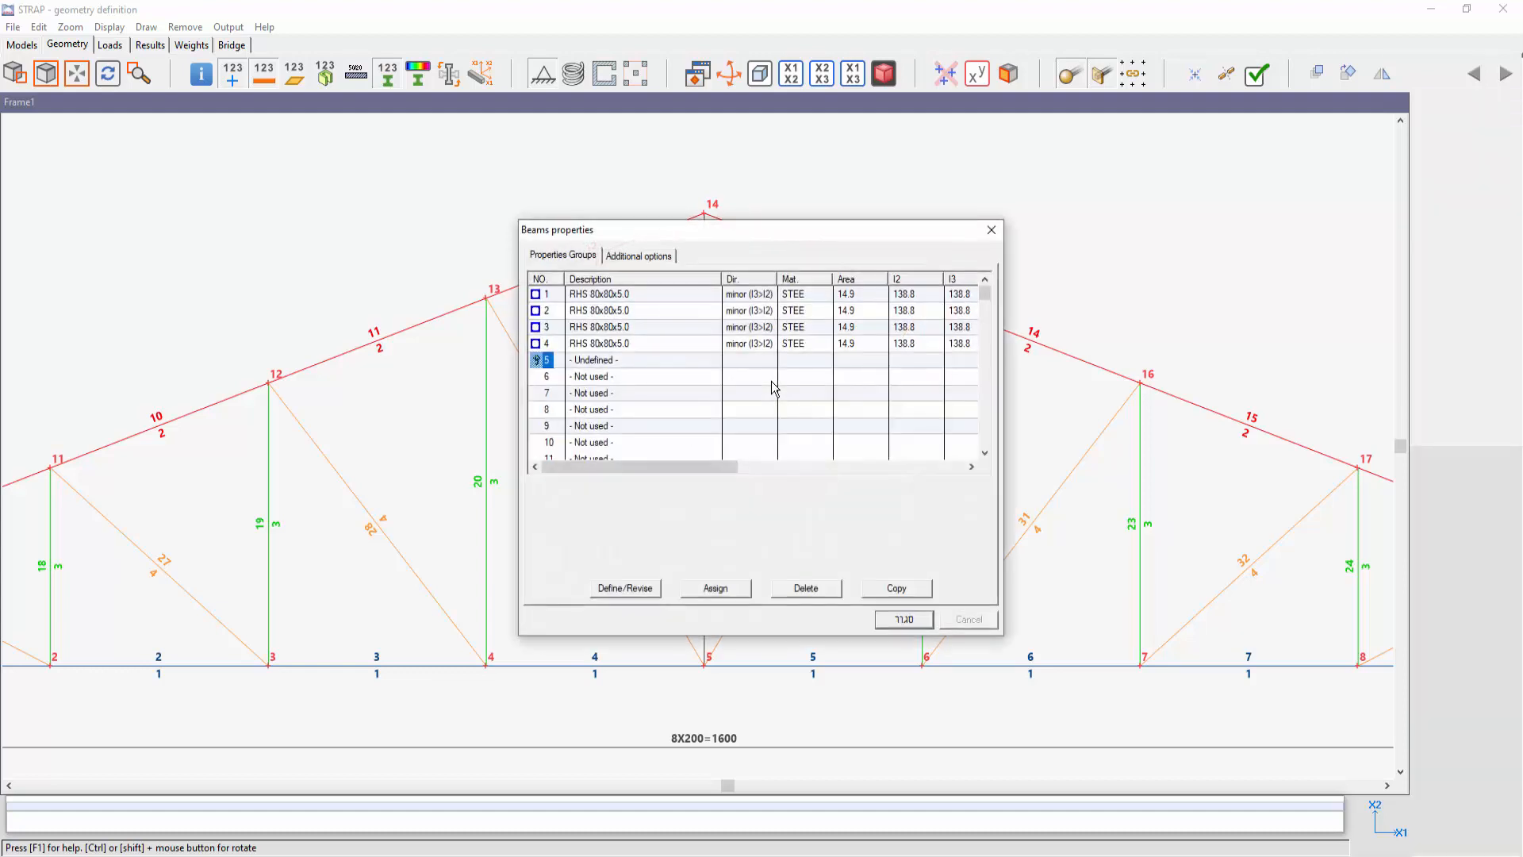
double_click(548, 367)
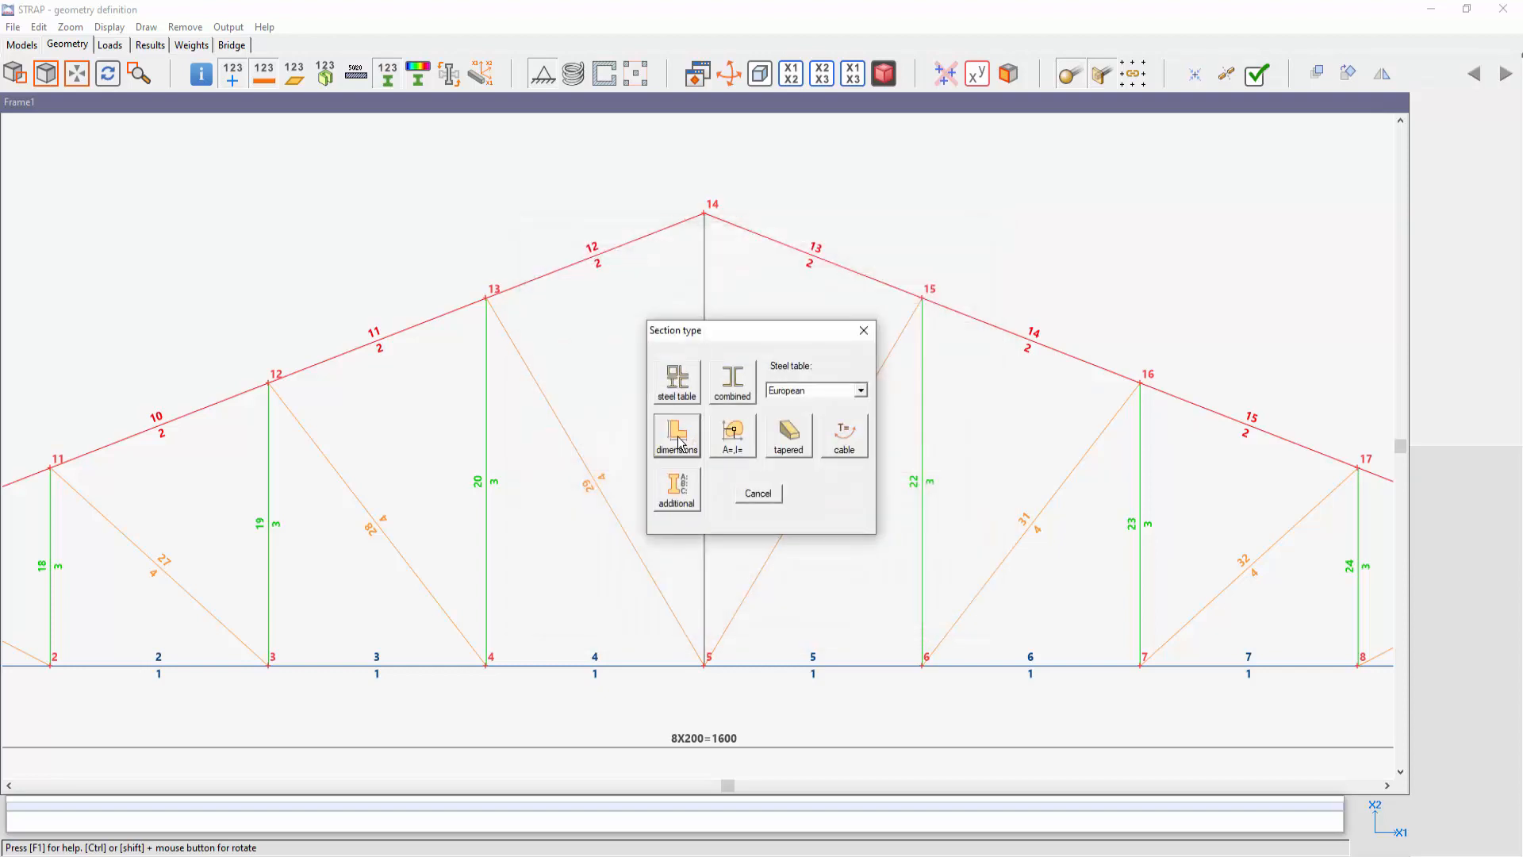
click(677, 381)
click(863, 578)
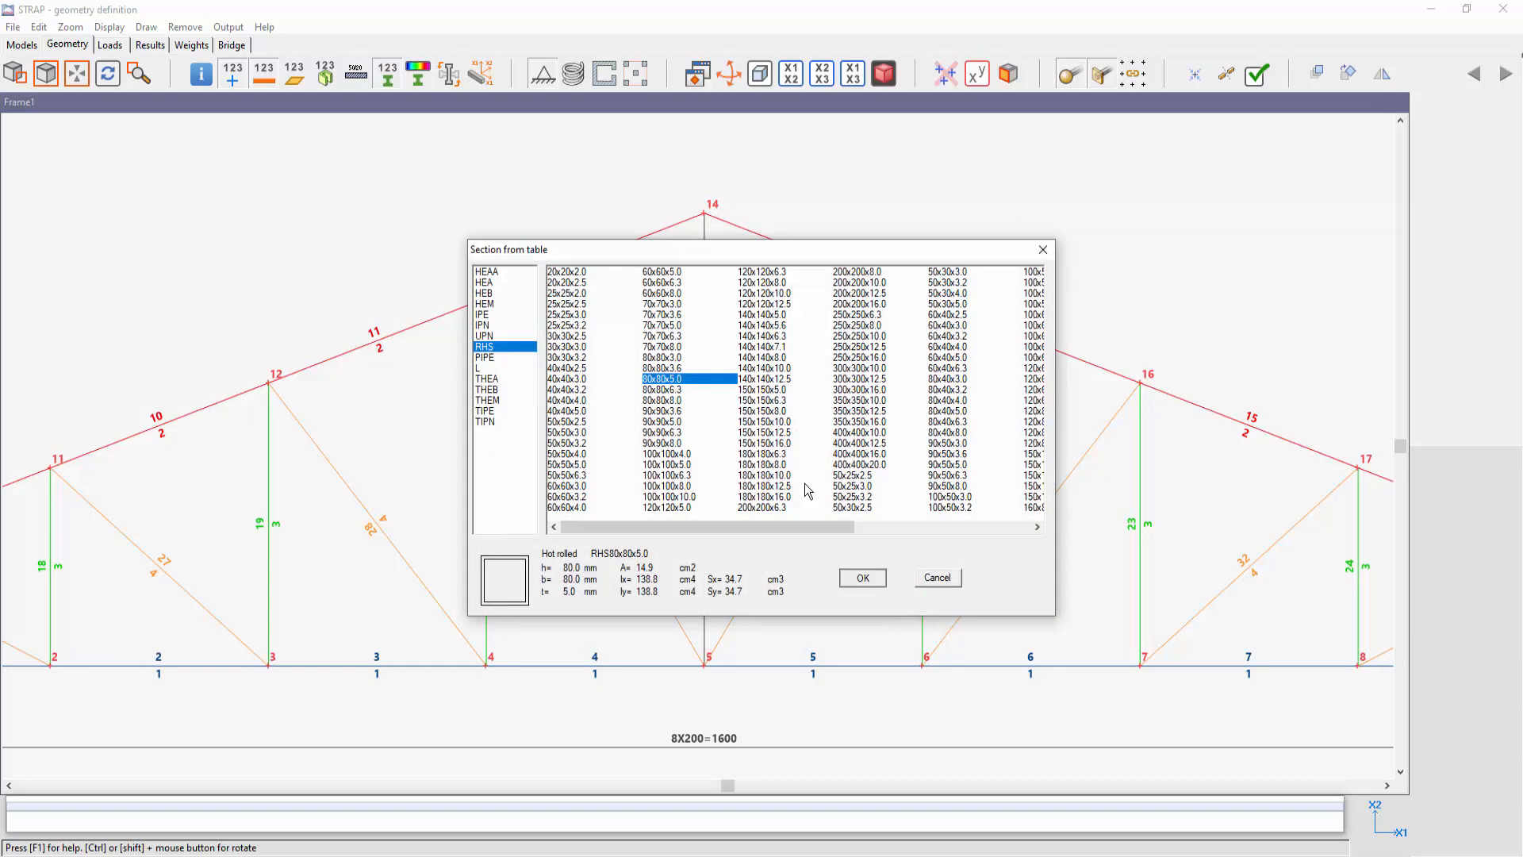
click(803, 484)
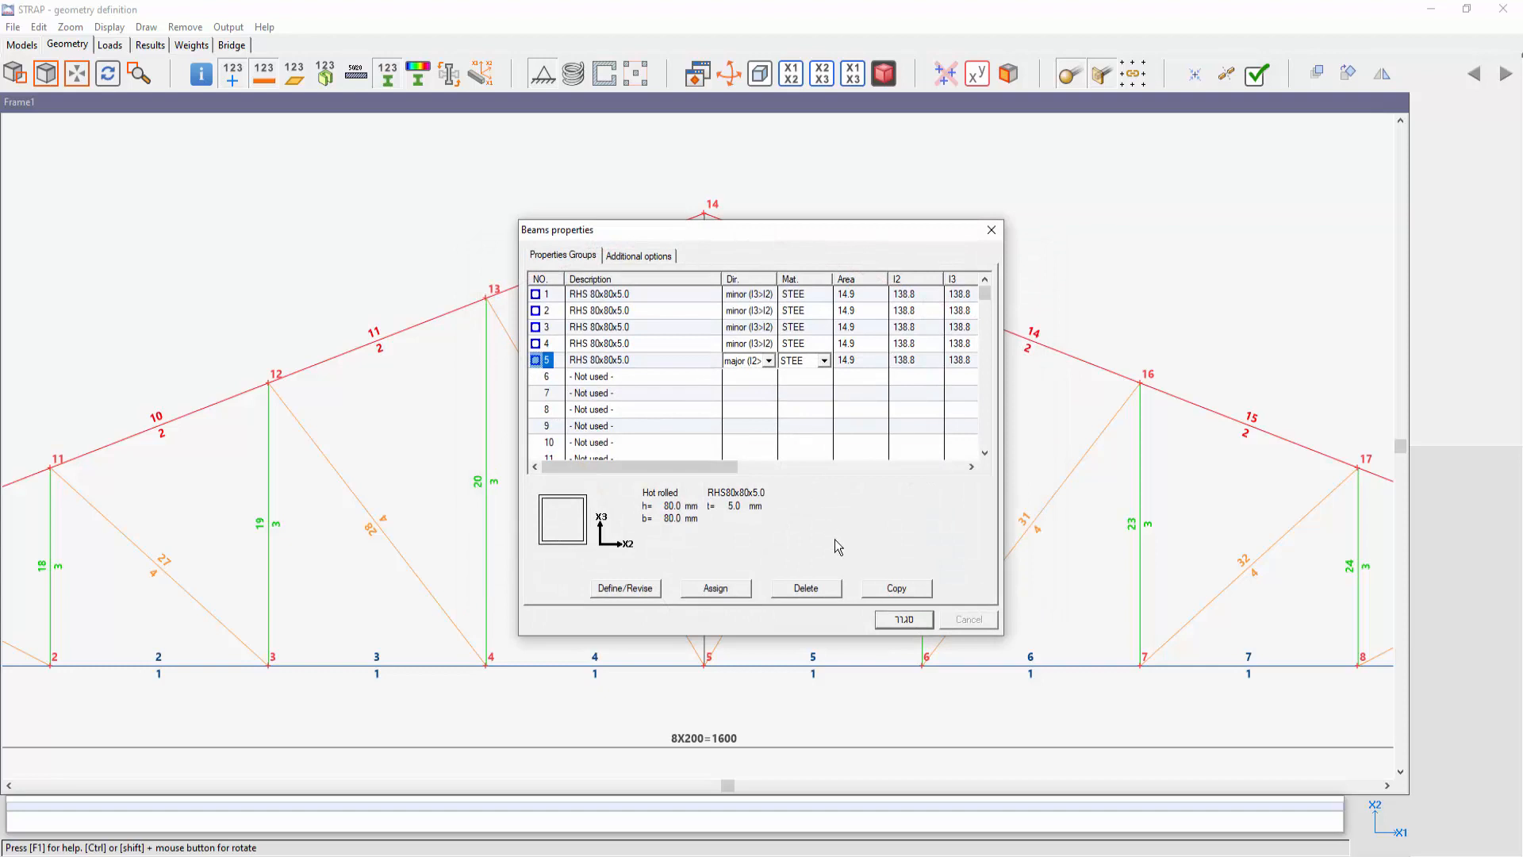
click(904, 619)
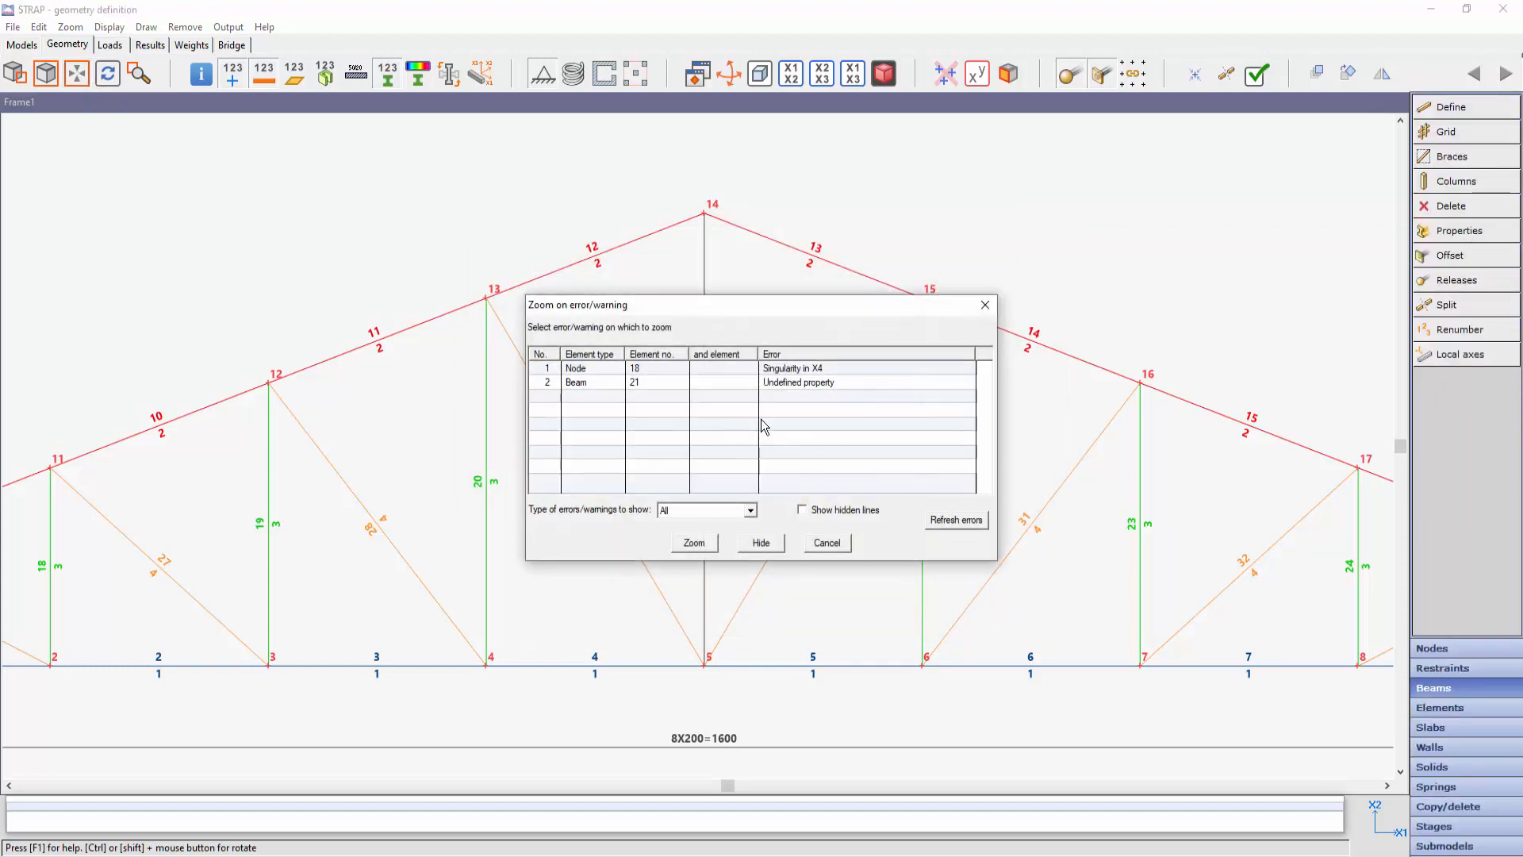
Hide the beam 21 undefined property line in the error list and turn on the display of hidden lines
click(548, 383)
click(766, 546)
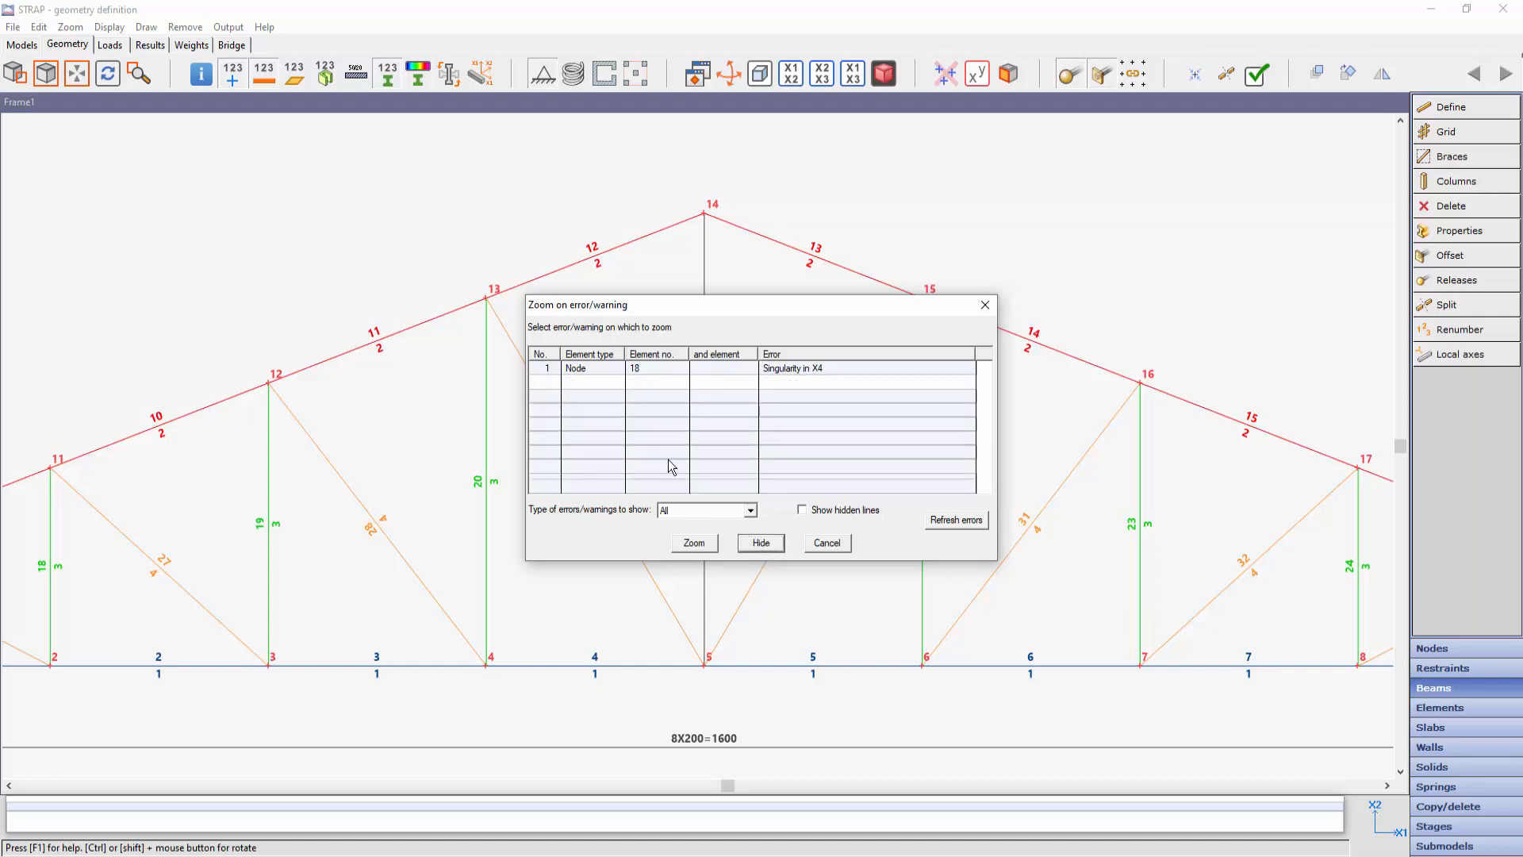
click(803, 512)
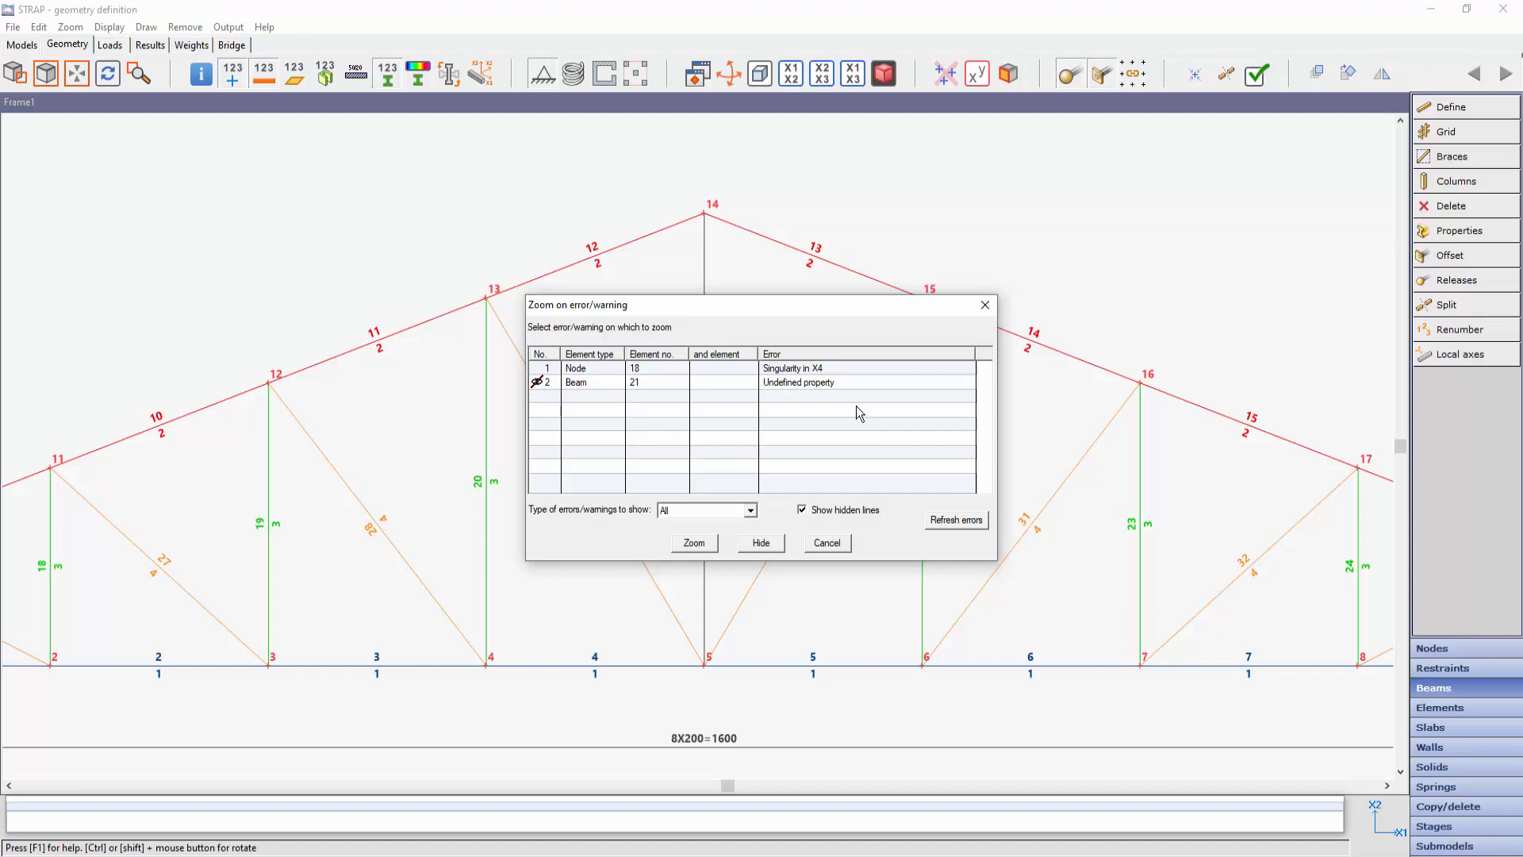
Refresh the error list and zoom on the node 18 singularity in X4 error
click(957, 521)
click(548, 370)
click(687, 545)
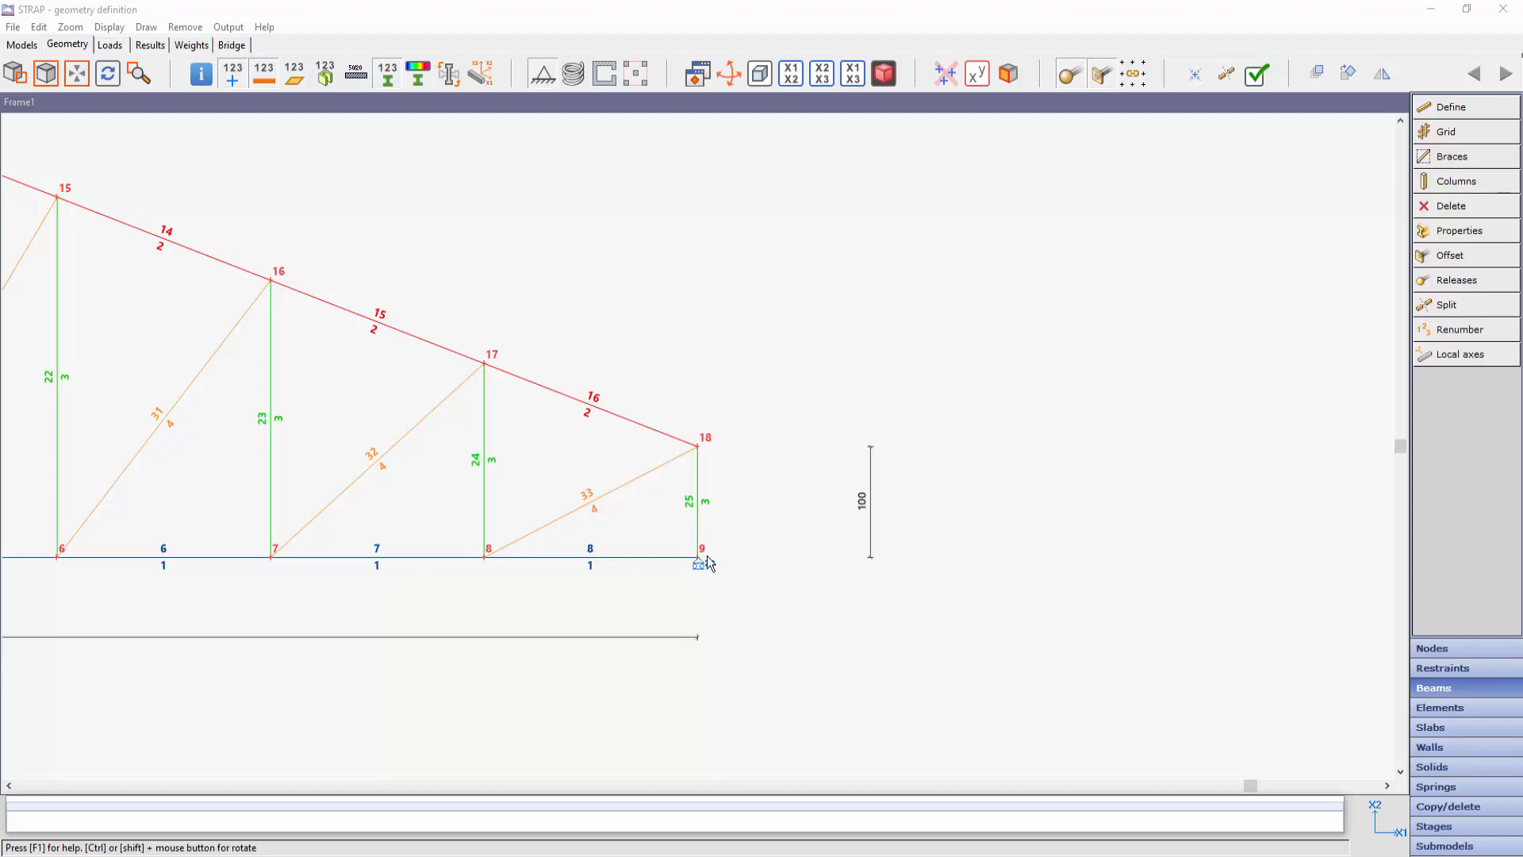
Restrain node 9 at the truss's right support in X2 translation, X3 translation and X1 rotation
click(1439, 669)
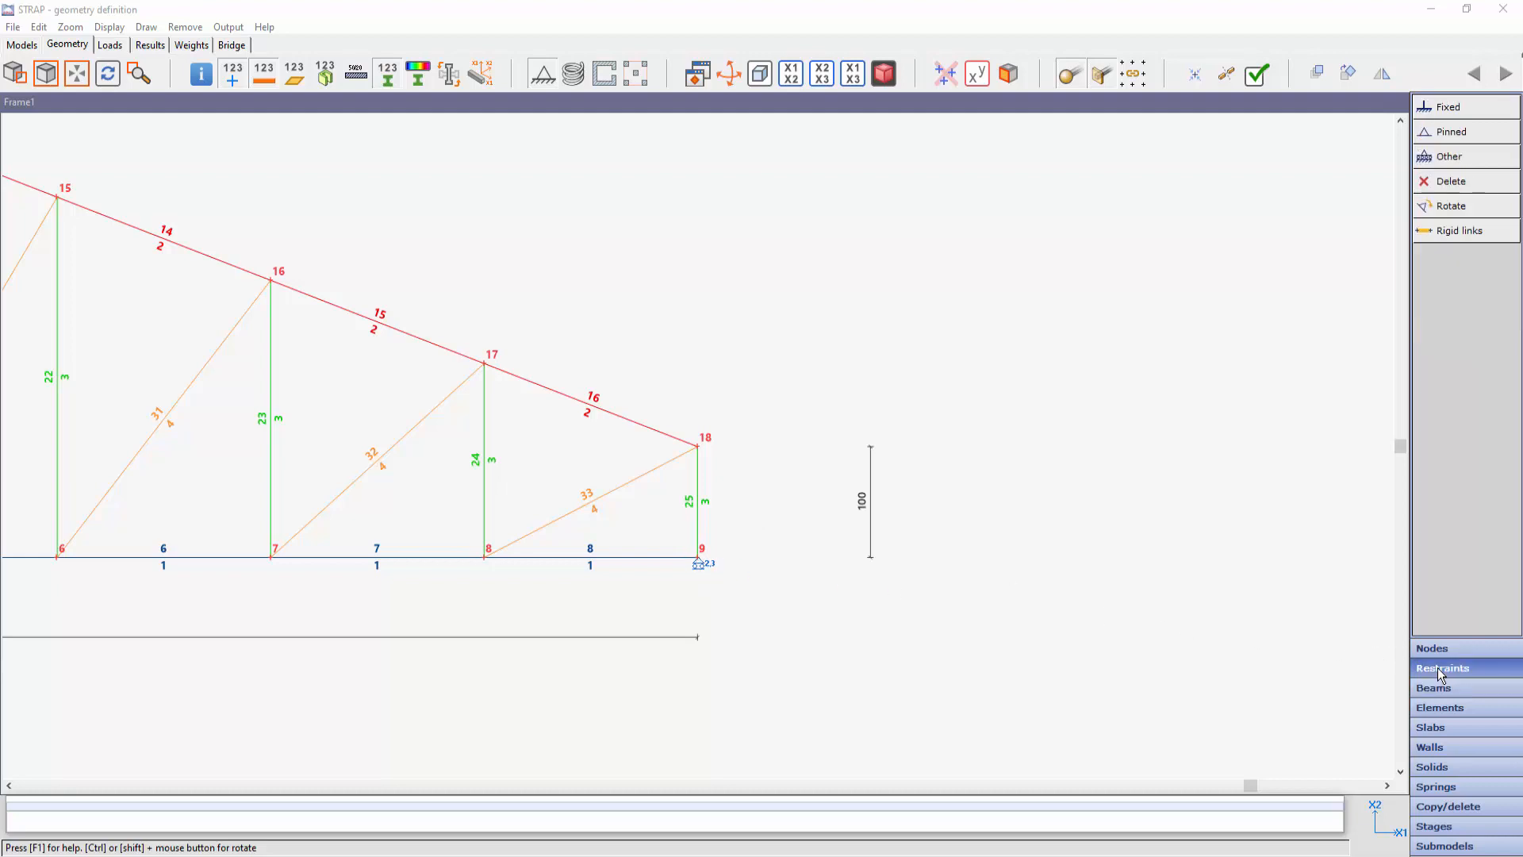
click(1451, 158)
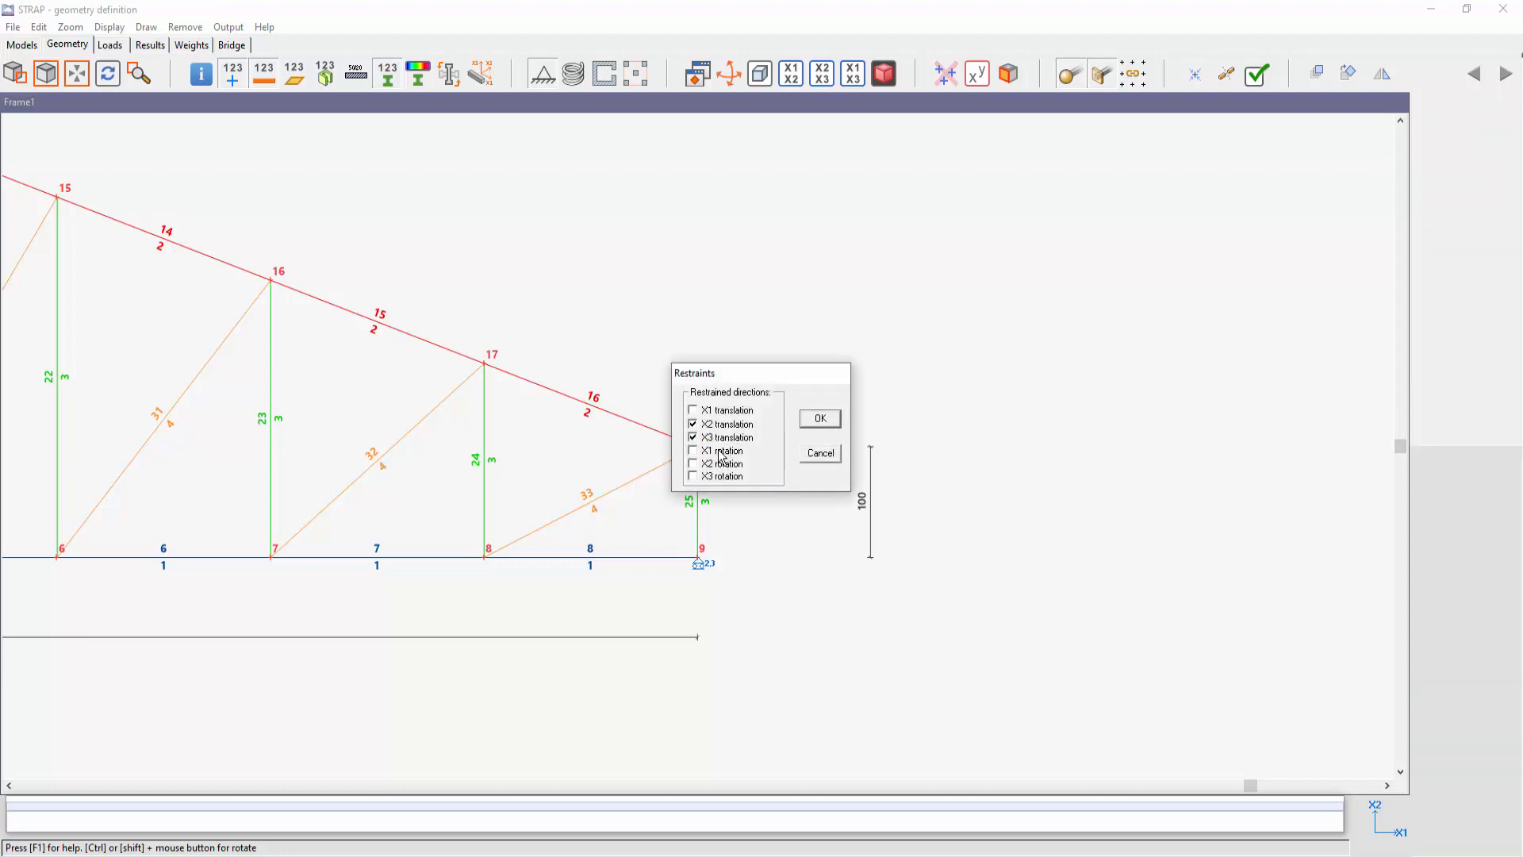
click(821, 418)
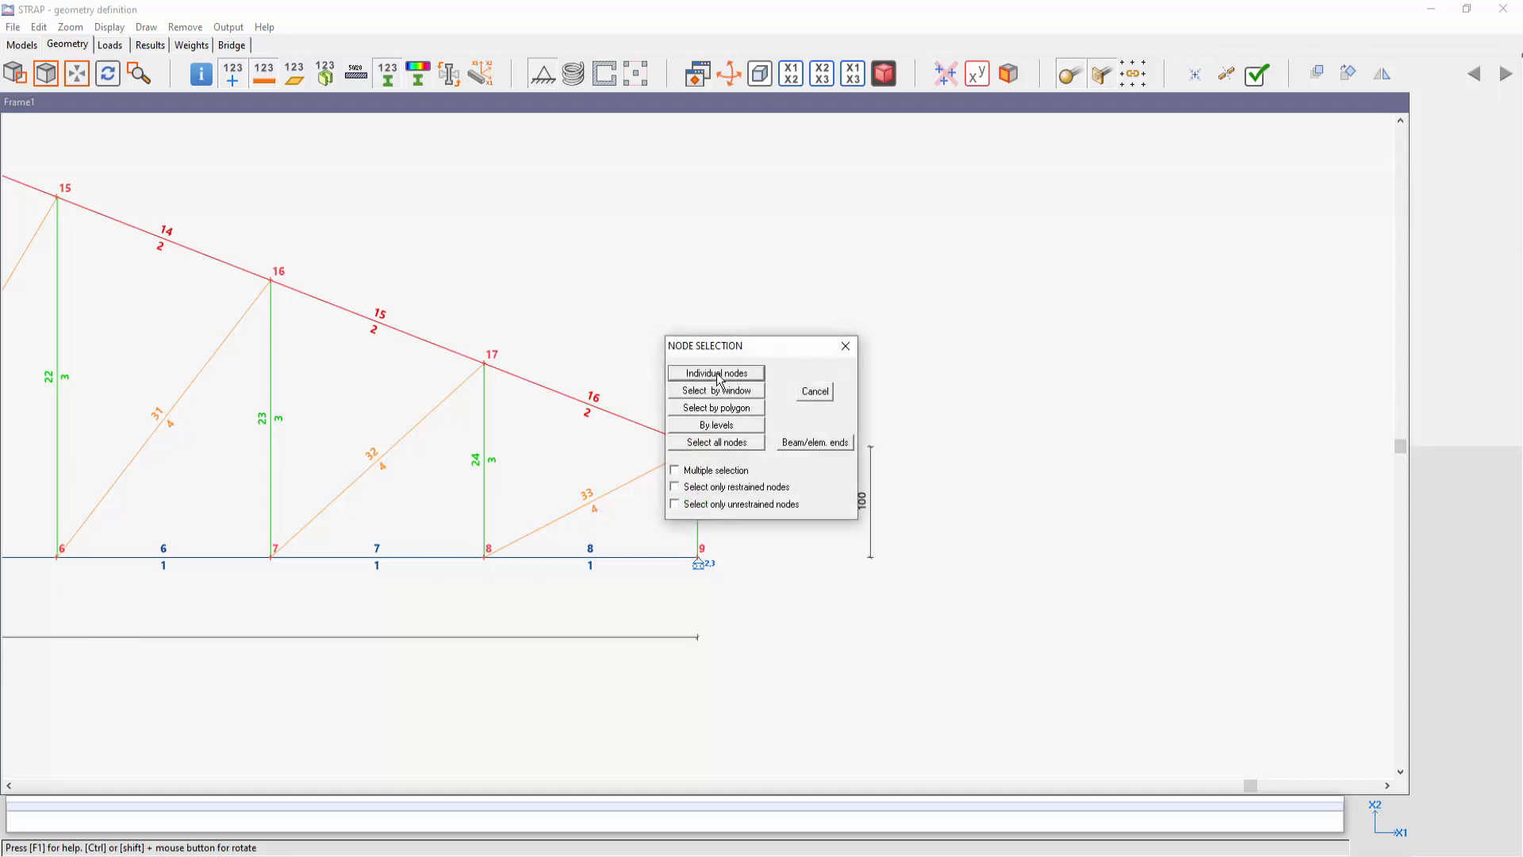
click(719, 378)
click(699, 555)
right_click(699, 556)
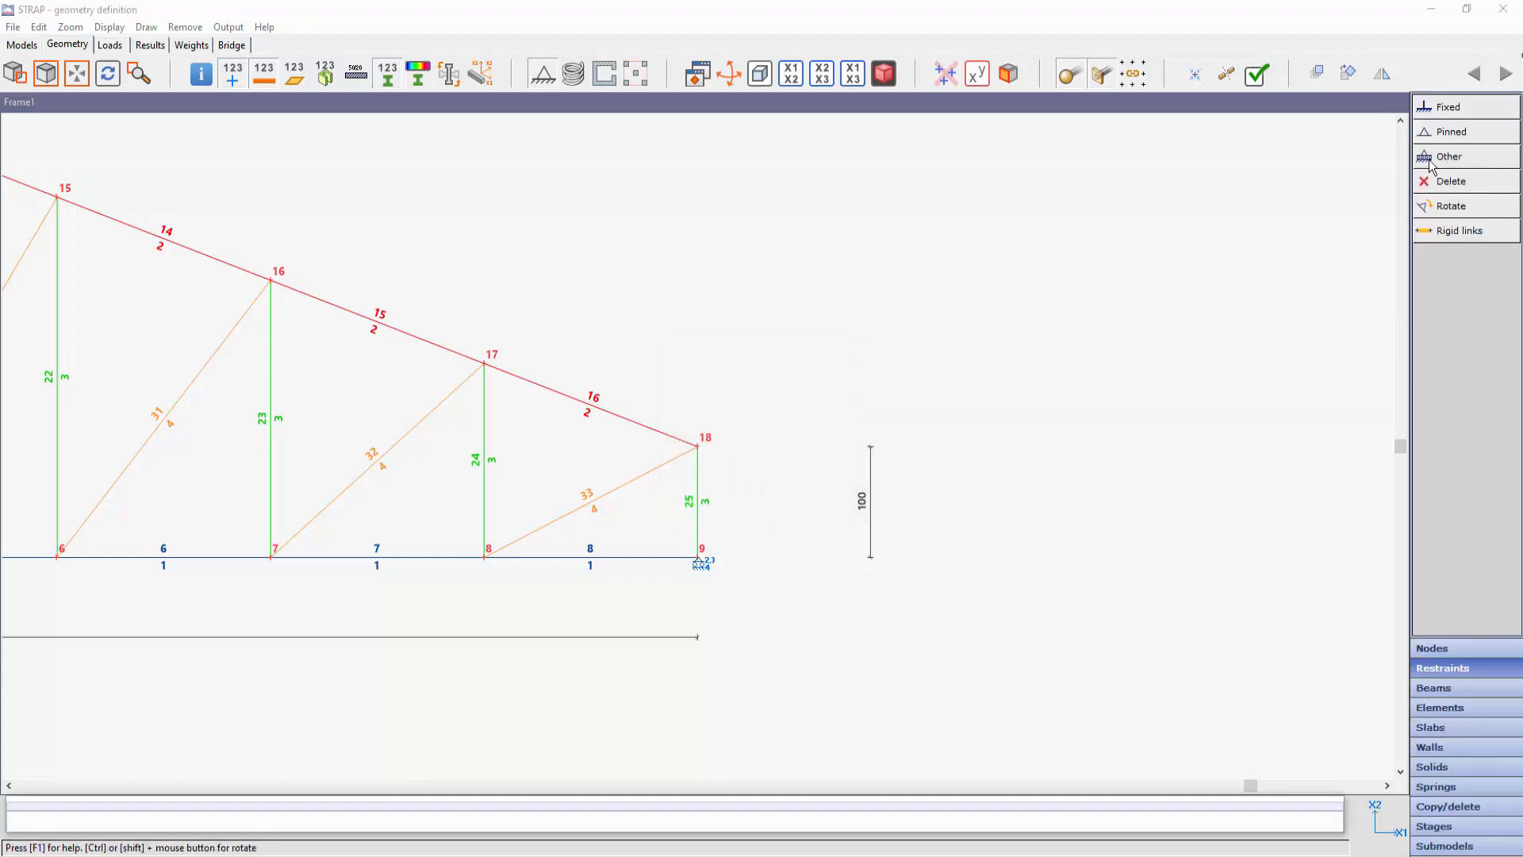
Solve the truss model
click(13, 28)
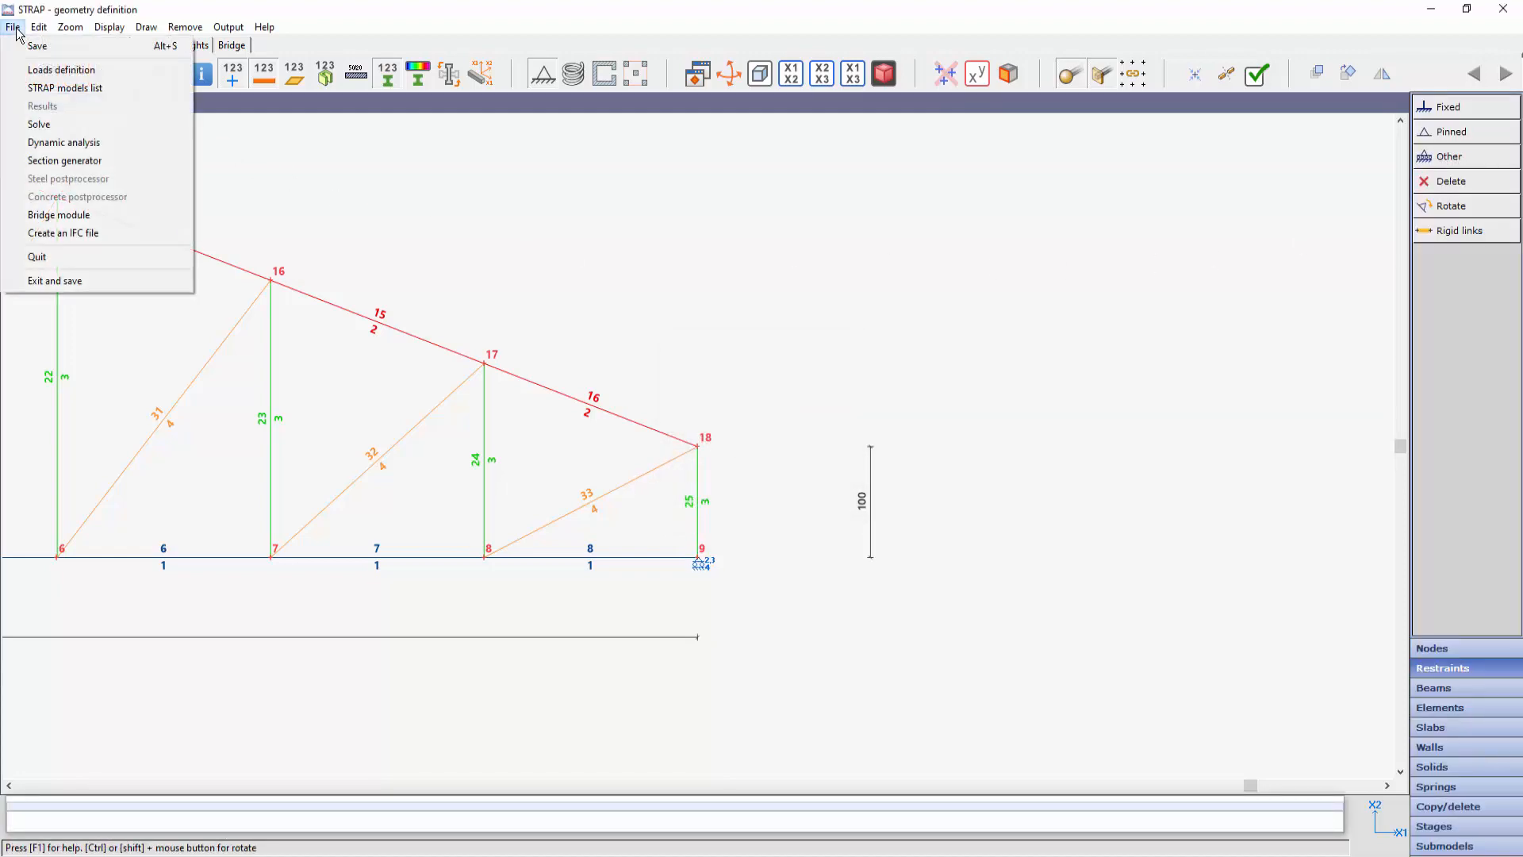
click(33, 123)
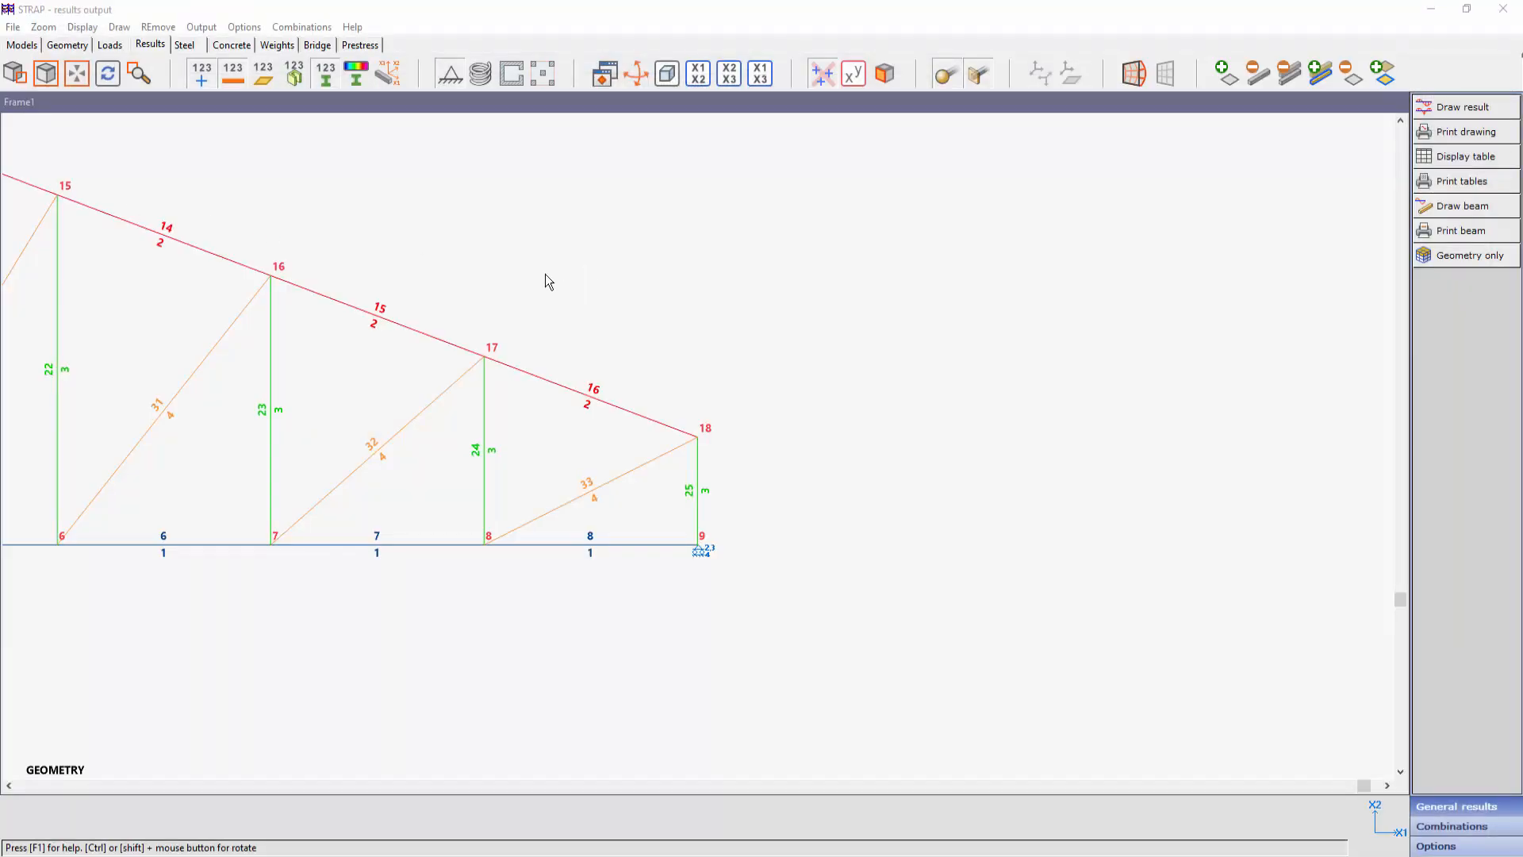
Return to the geometry definition and check the model for remaining errors with the zoom on error option
click(76, 49)
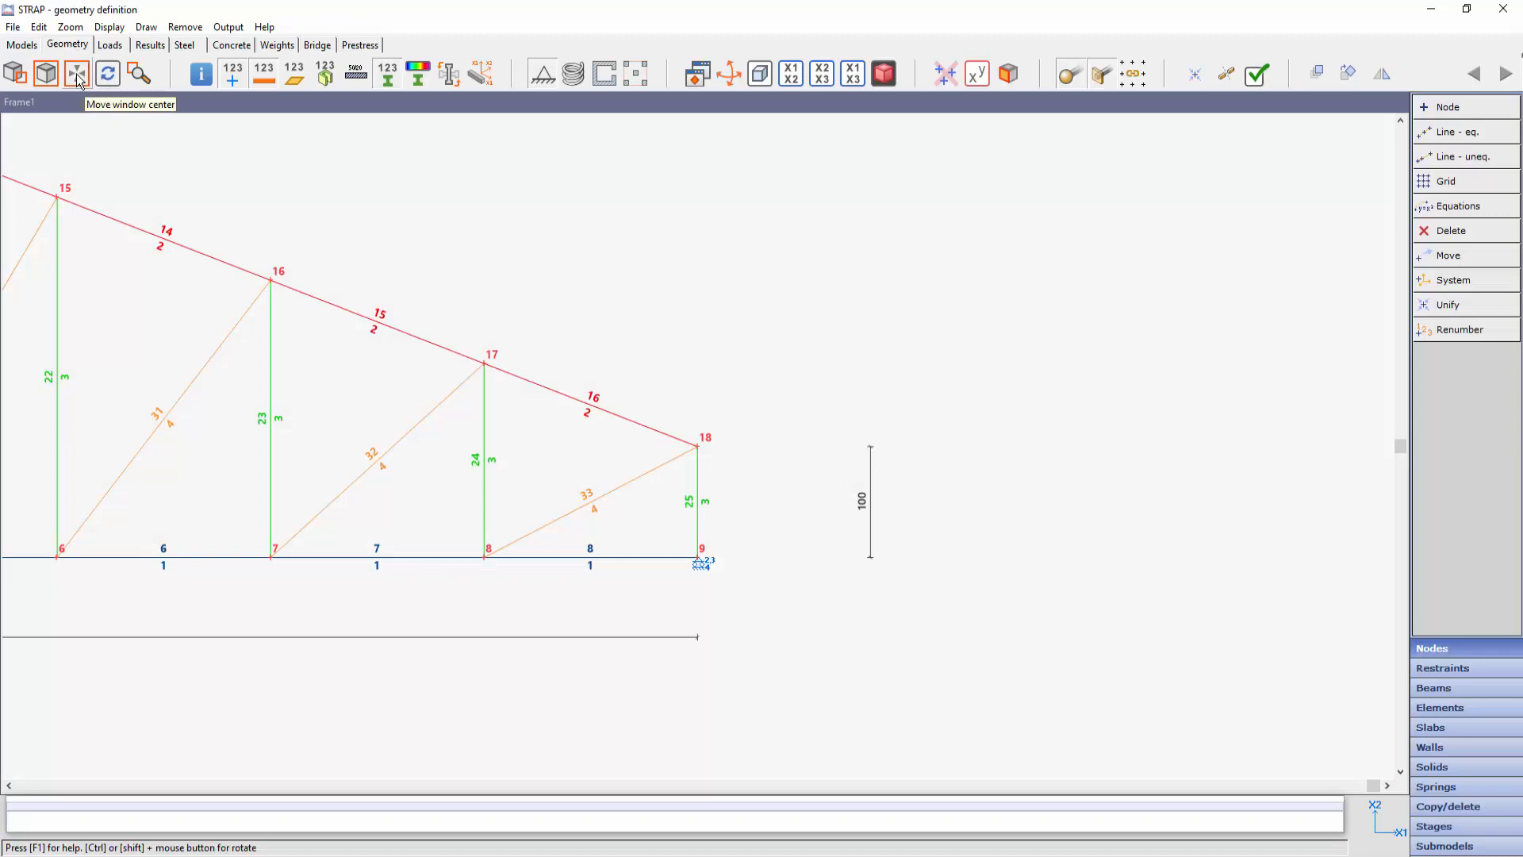
click(77, 79)
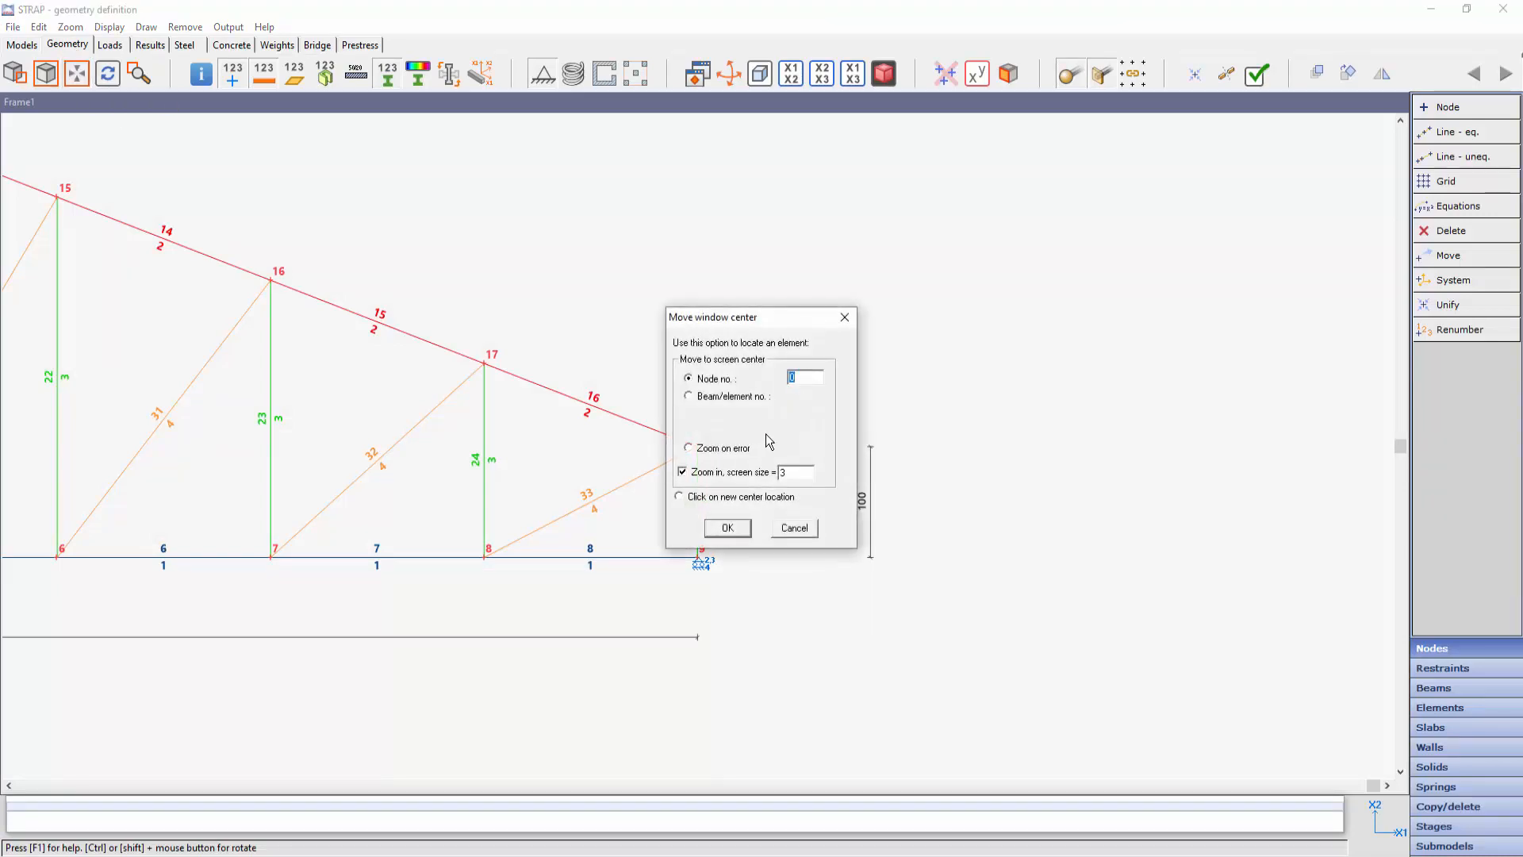
click(727, 528)
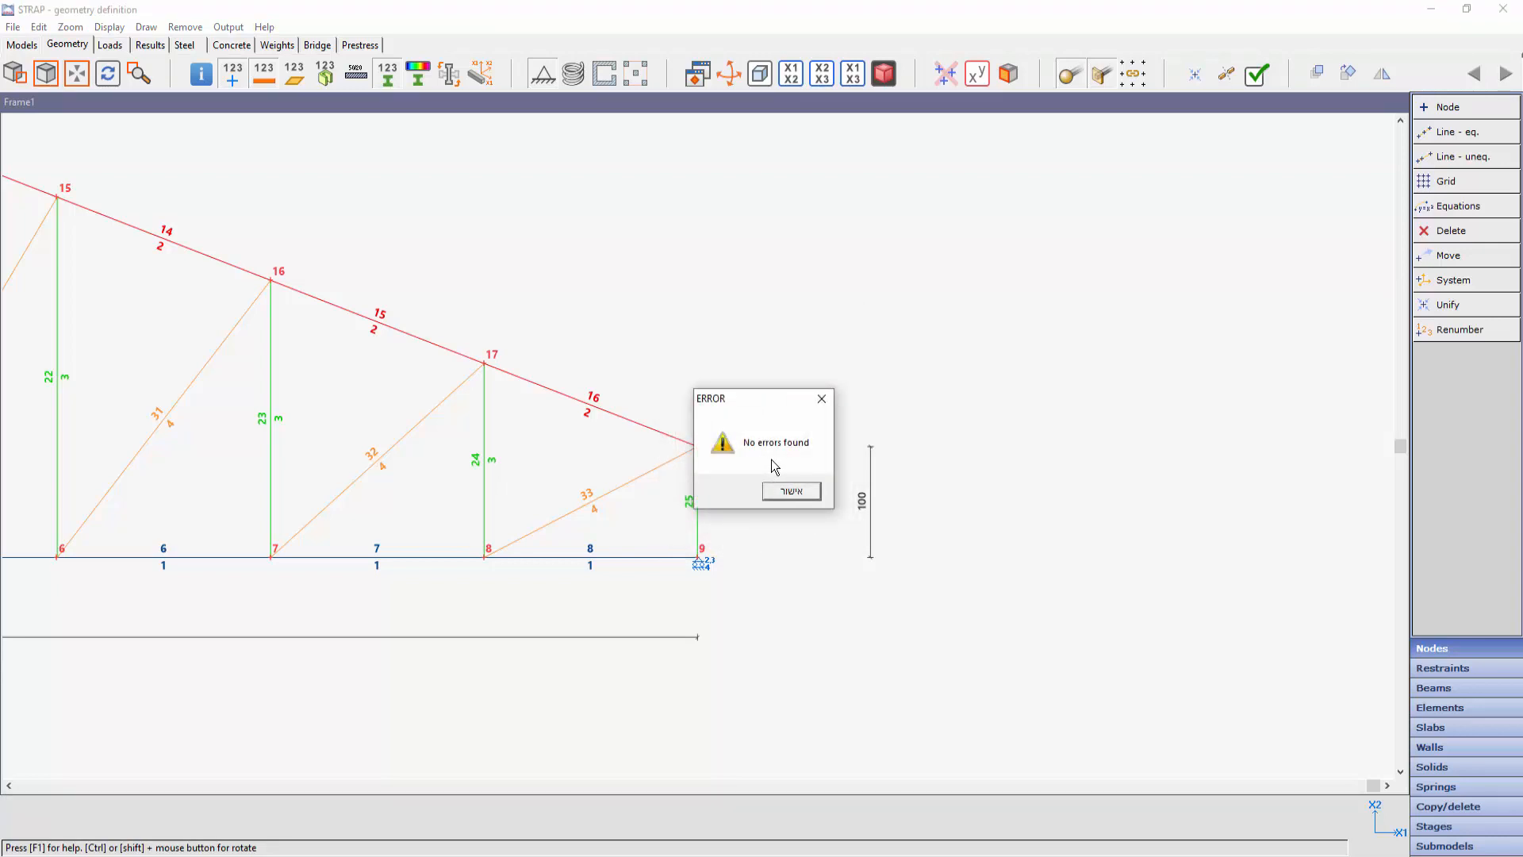
click(797, 492)
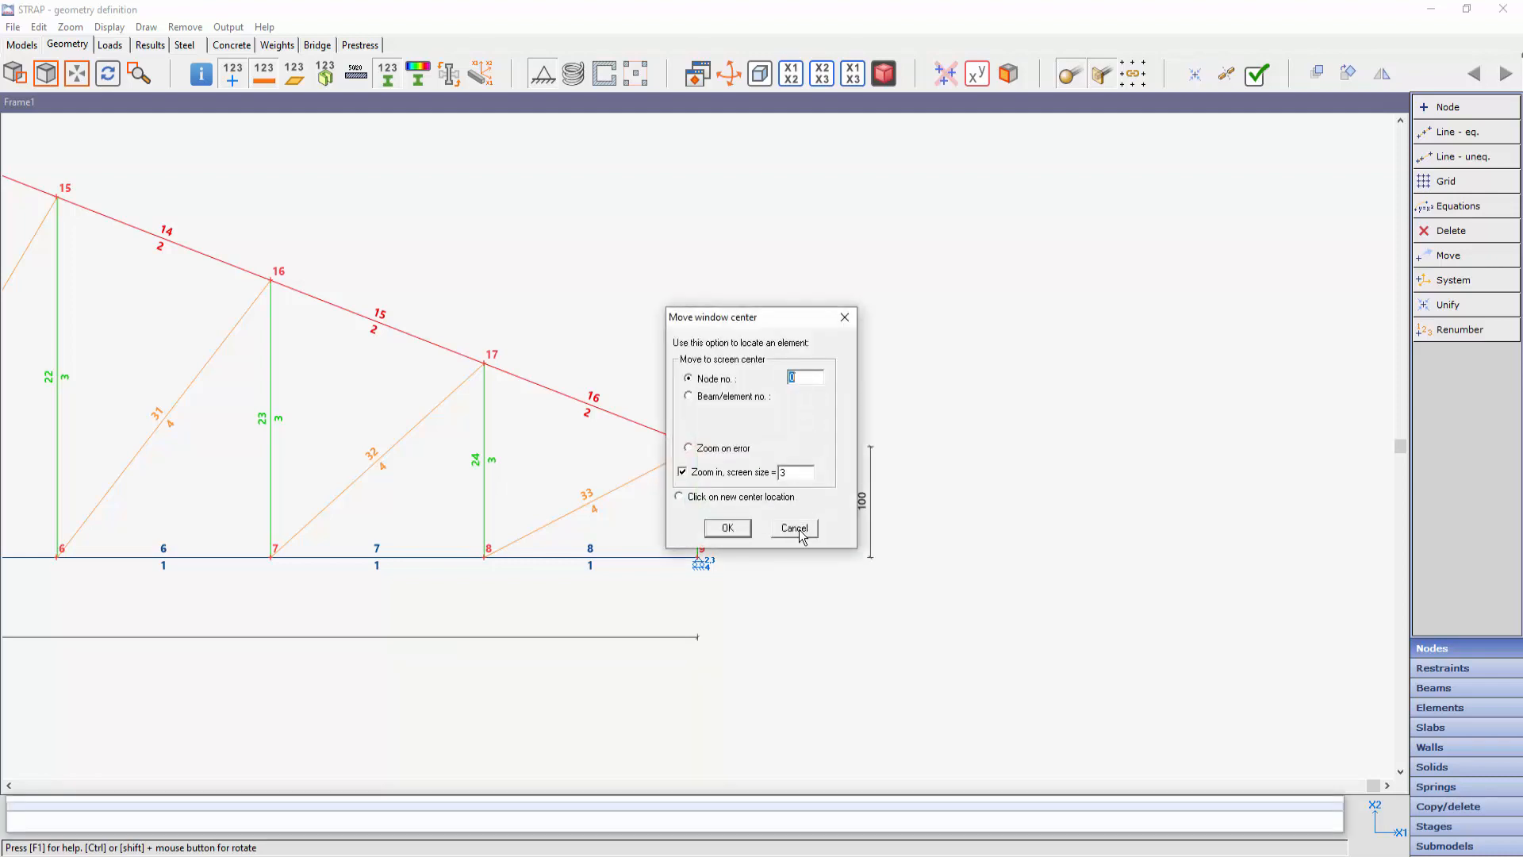
click(796, 529)
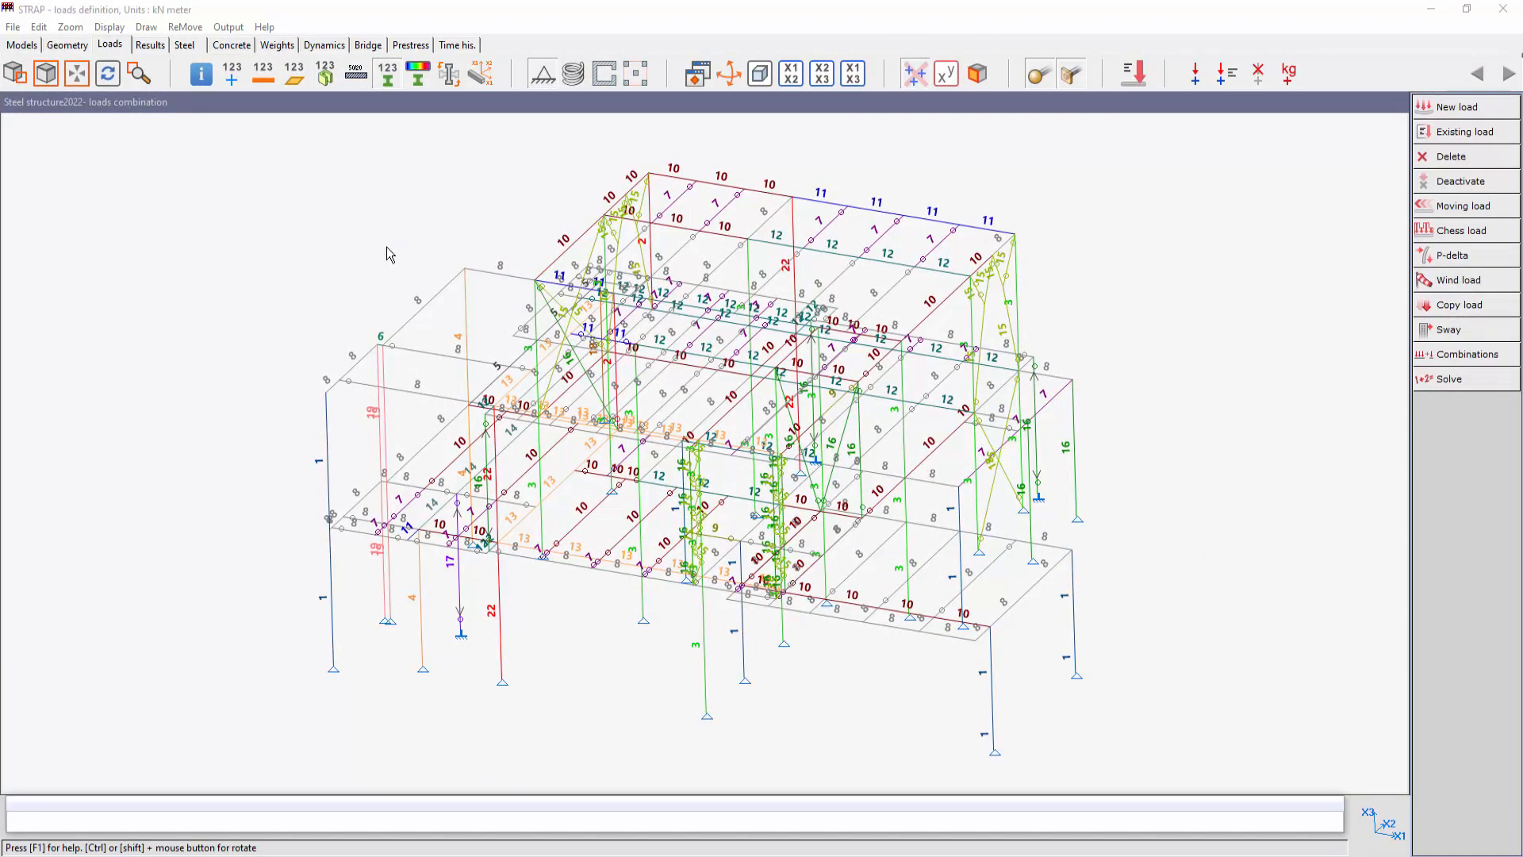
Examine the groups a new load case can be assigned to and cancel the load case definition
click(1465, 113)
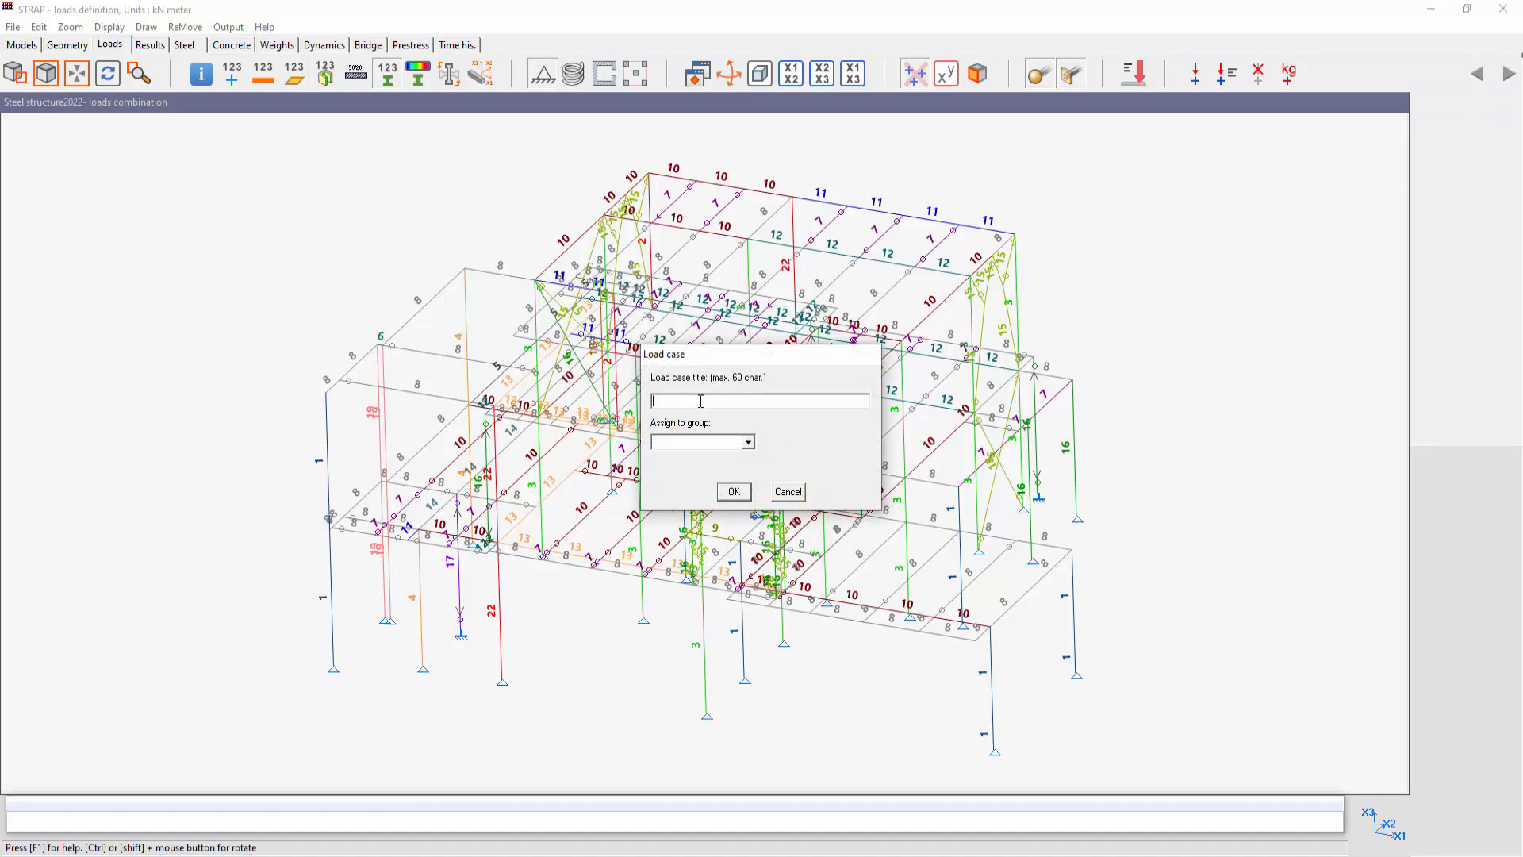
click(749, 445)
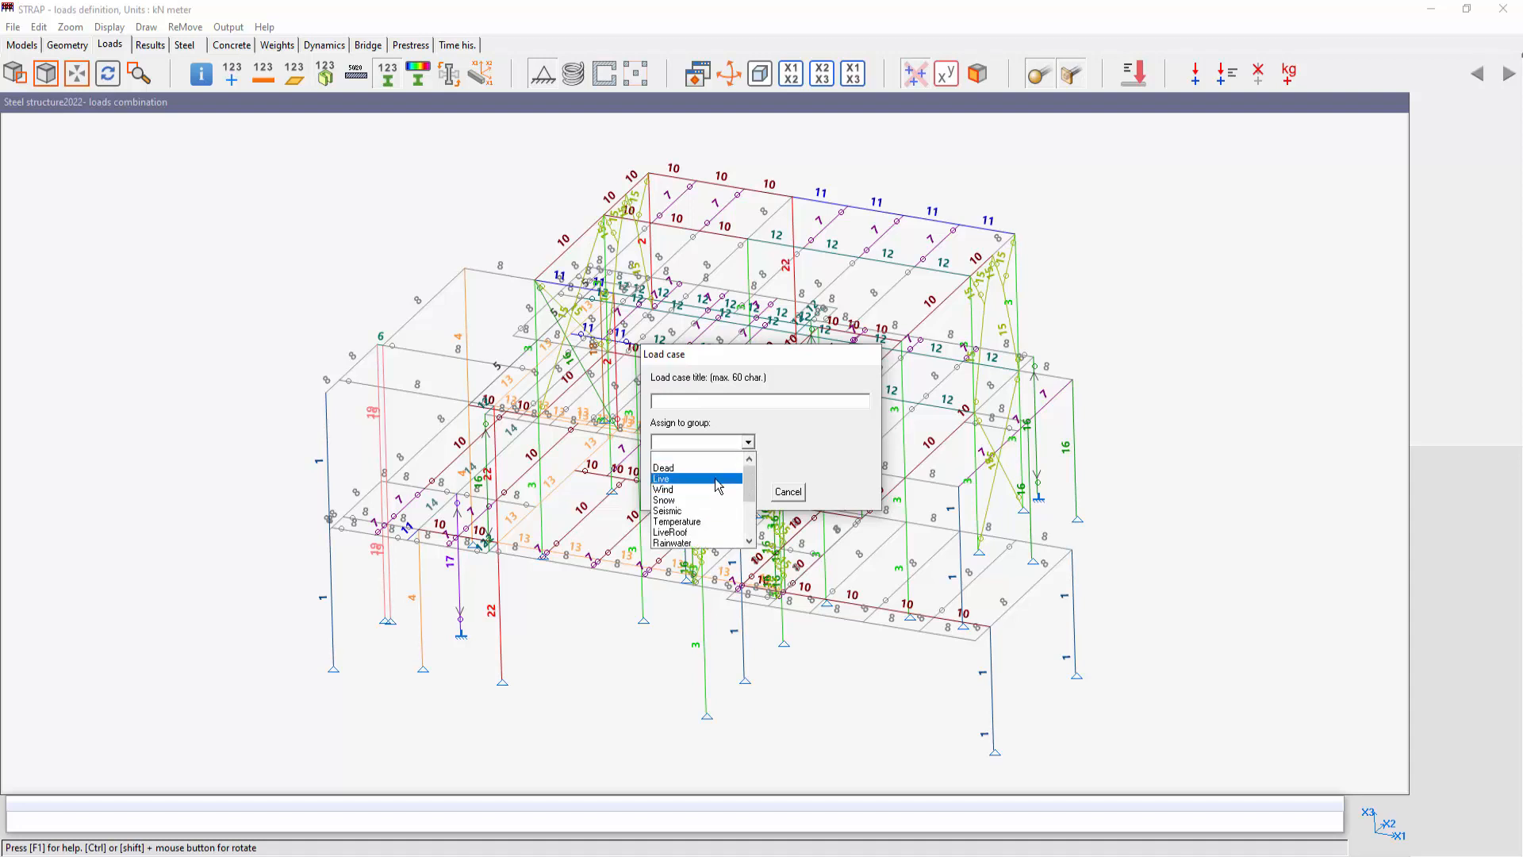
click(785, 490)
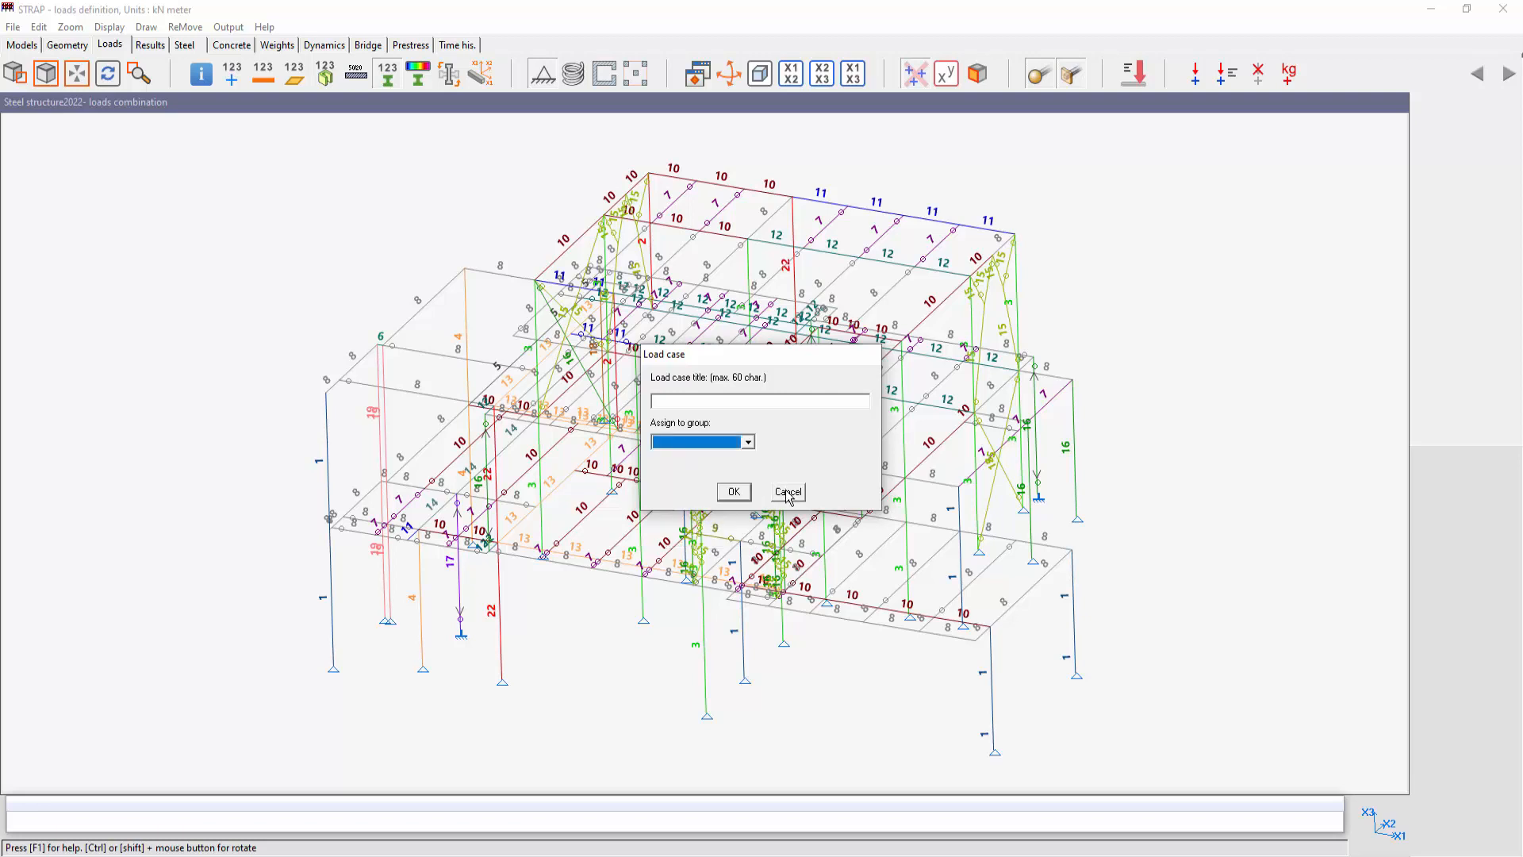
click(786, 489)
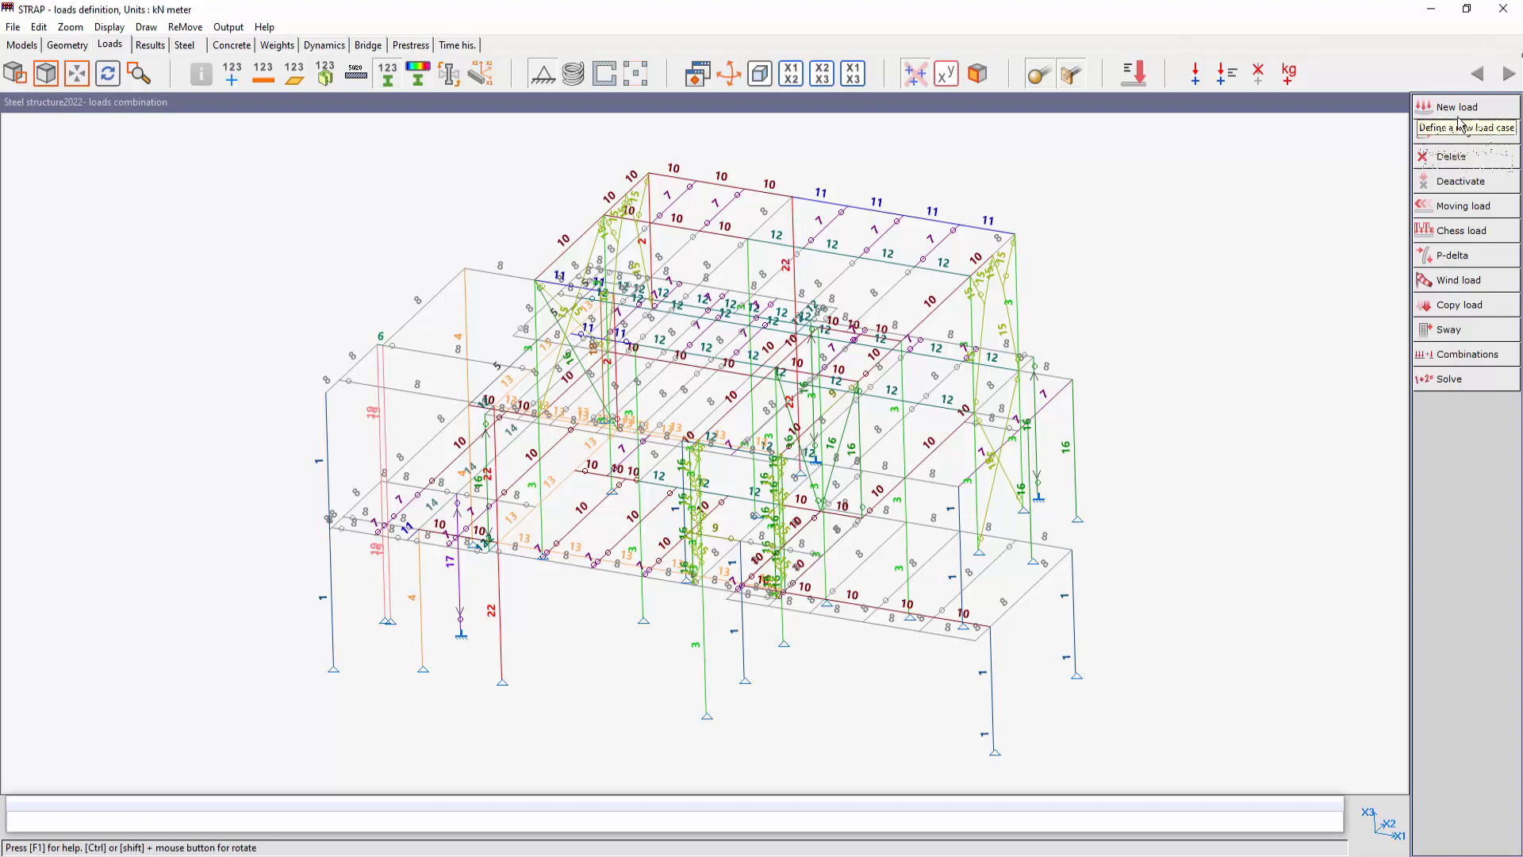
Examine the existing load cases and the group options available for the SELF WEIGHTS load case
click(1486, 134)
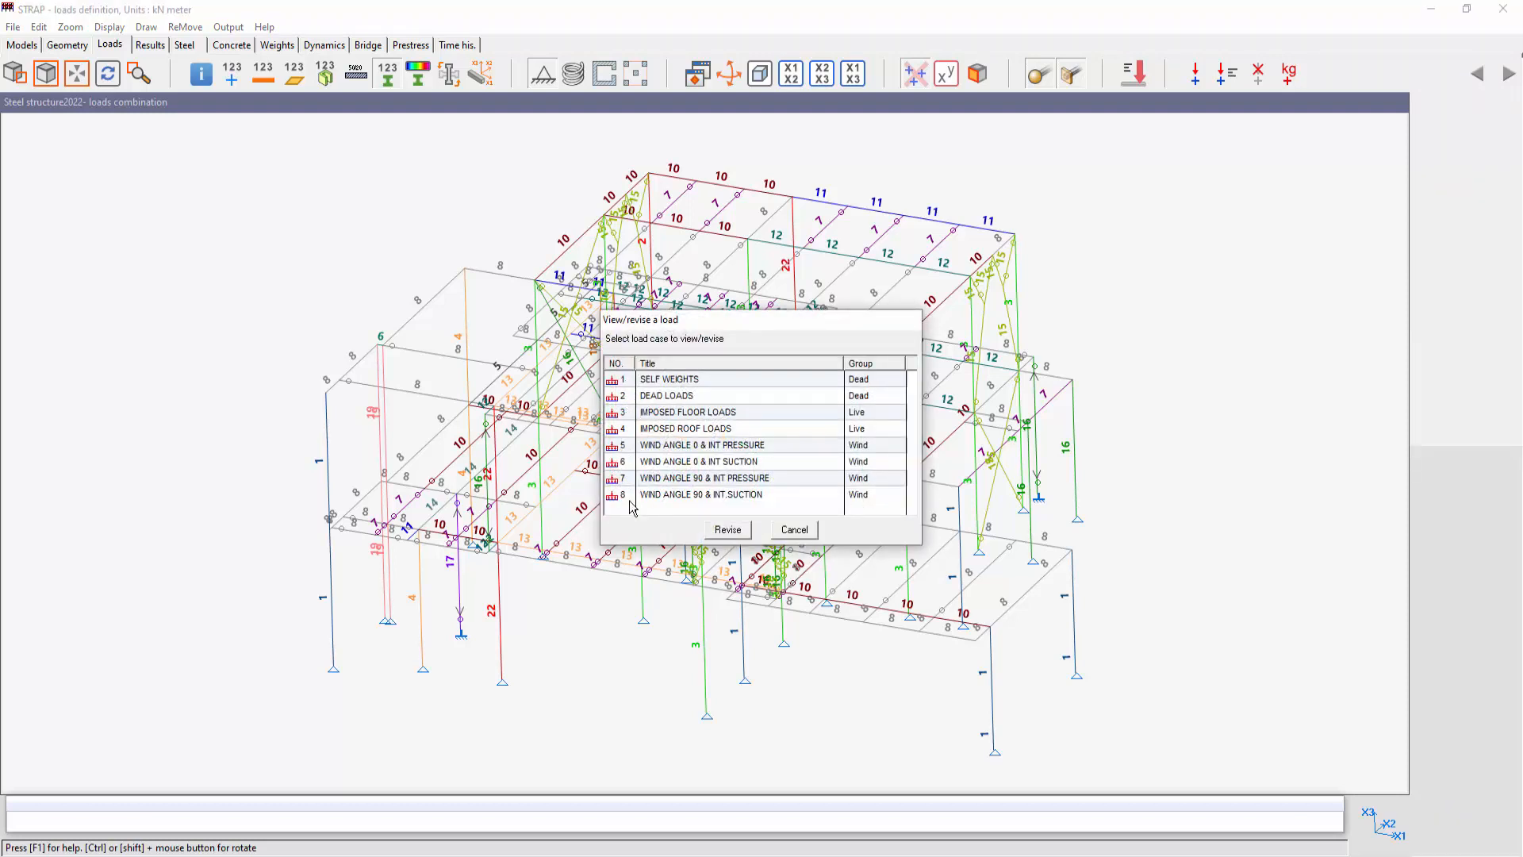
click(893, 386)
click(897, 380)
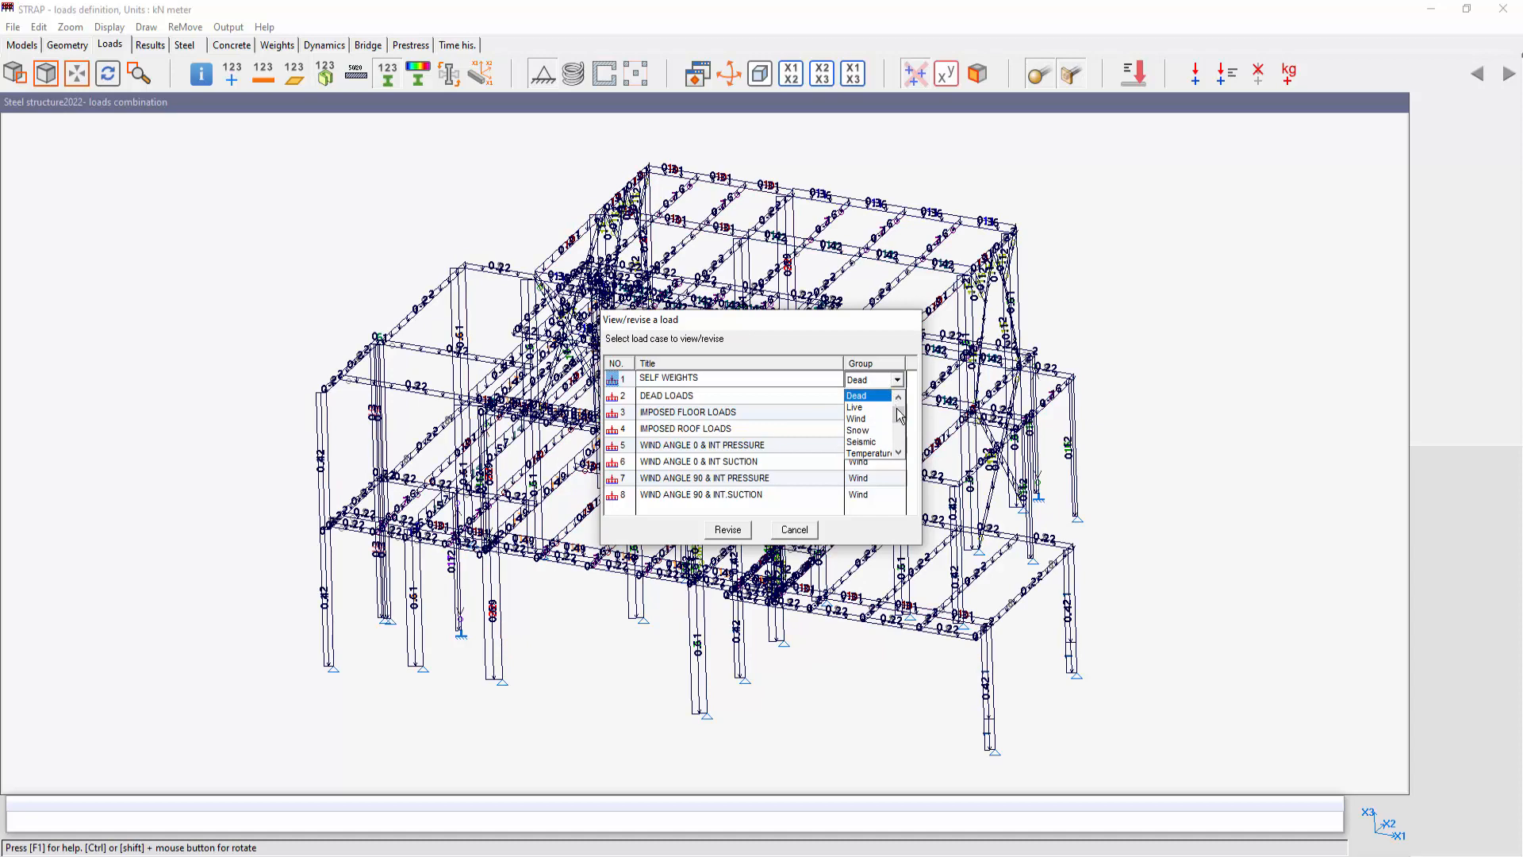
click(899, 451)
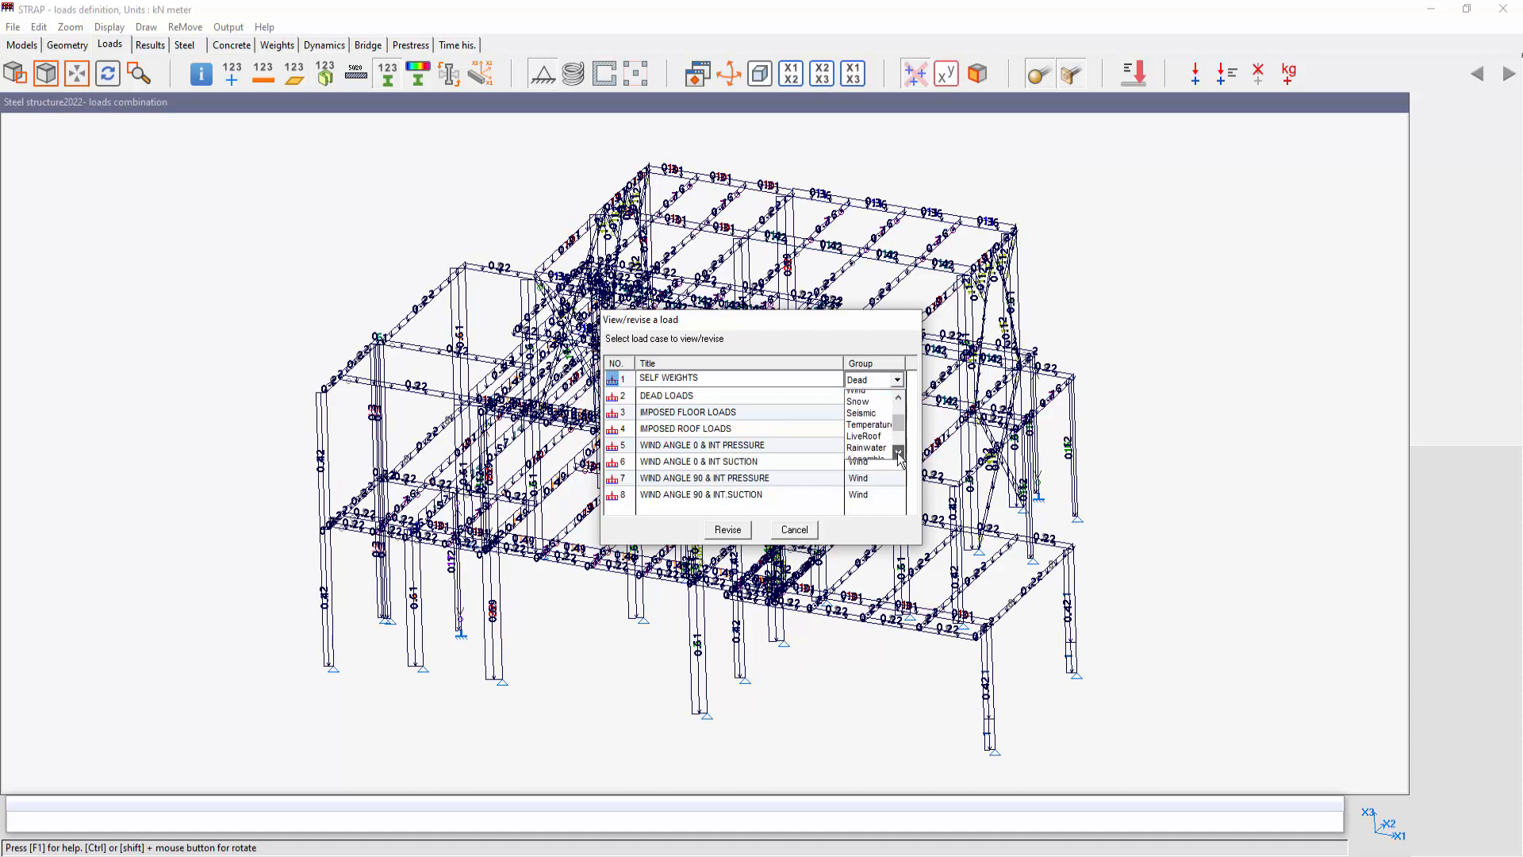
click(898, 453)
click(898, 454)
click(899, 454)
click(898, 454)
click(898, 454)
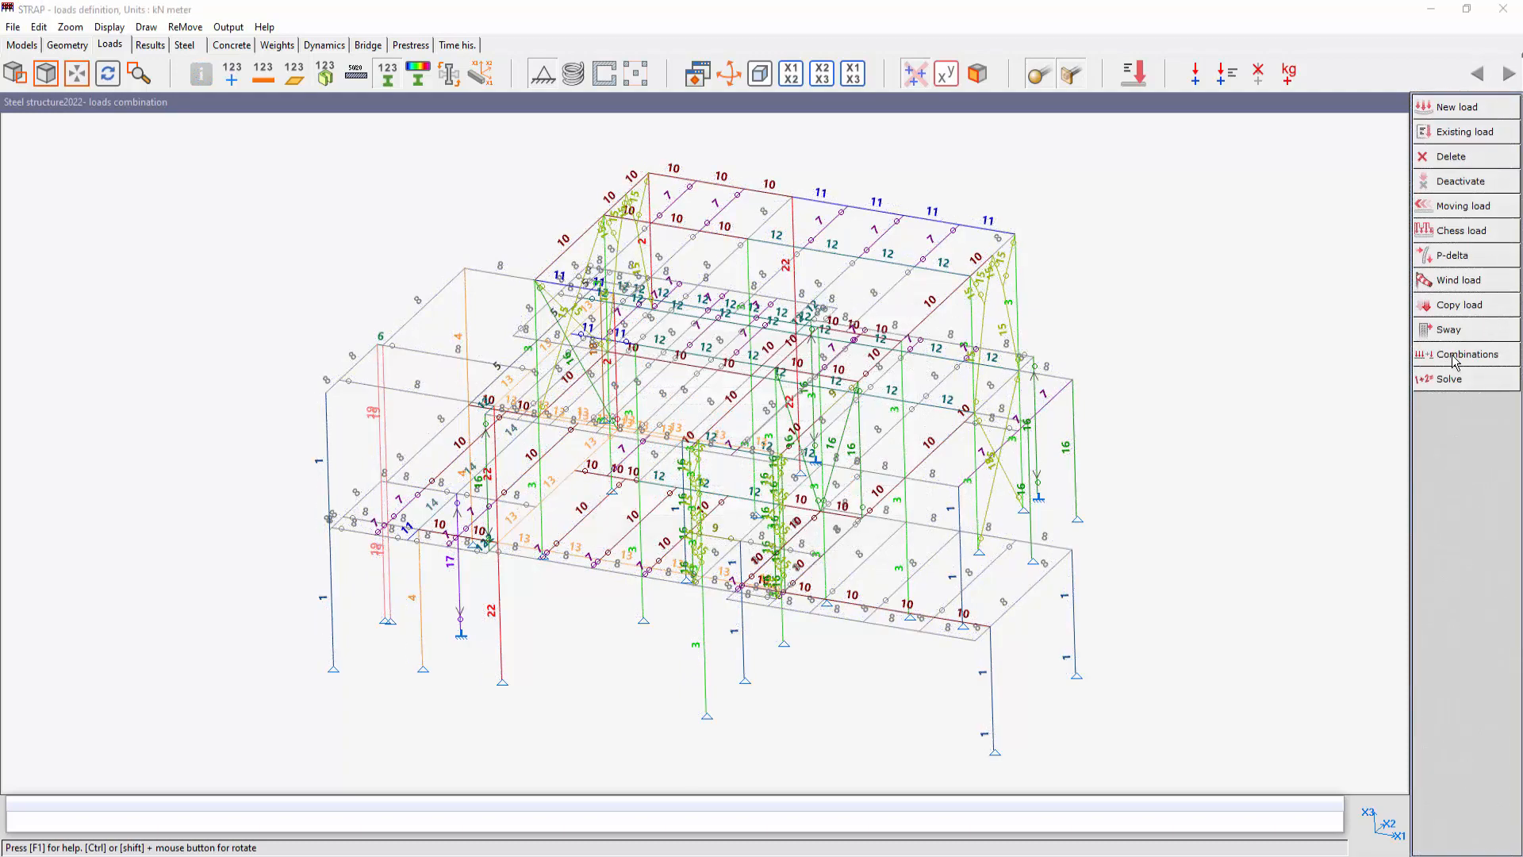
Generate the steel structure's load combinations from code IS 1225 and display the list of combinations
click(1455, 362)
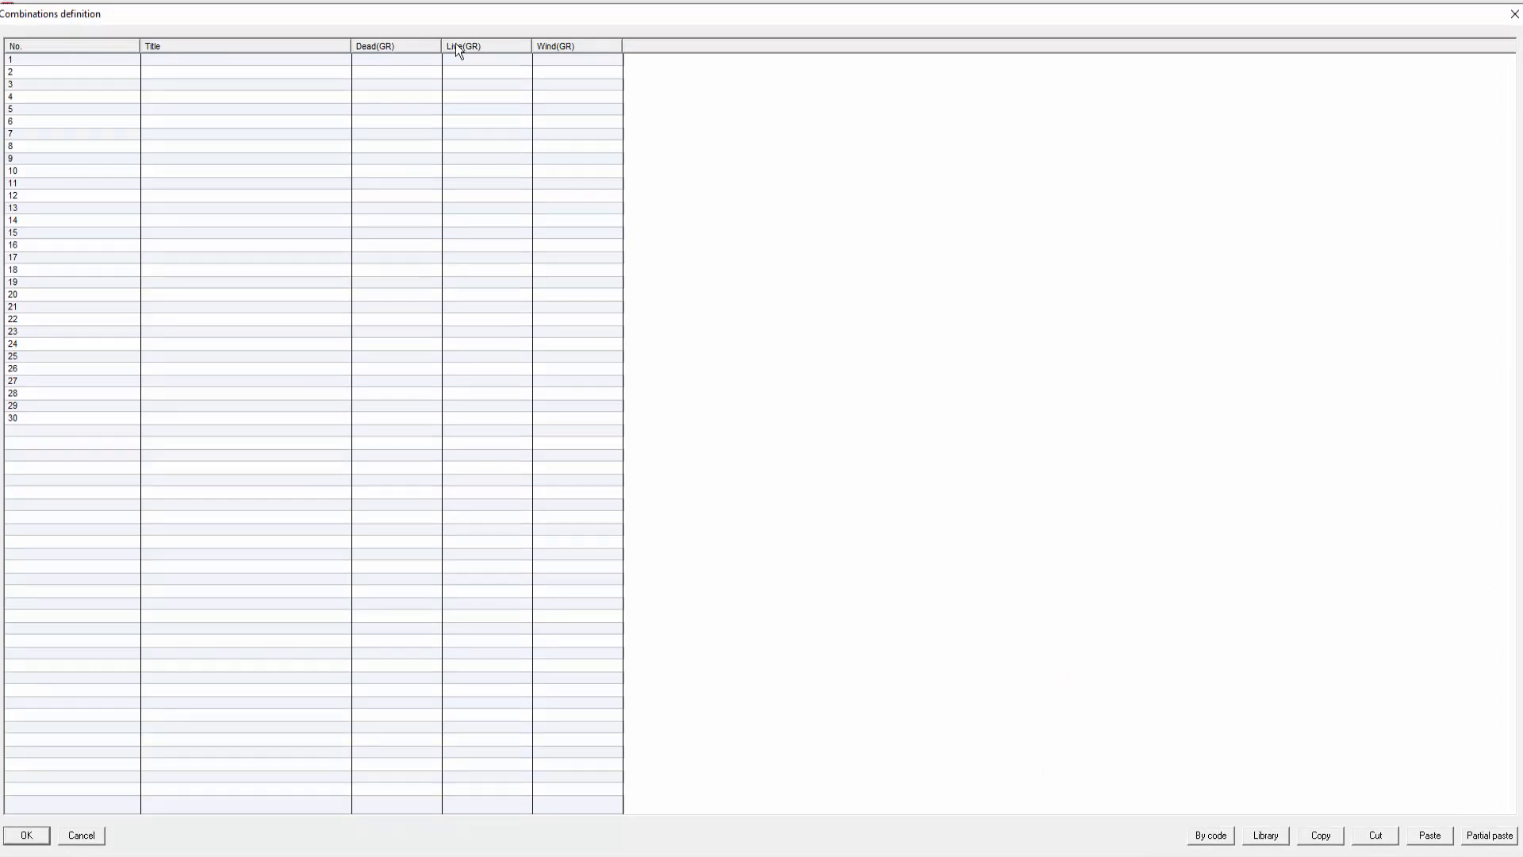
click(1211, 839)
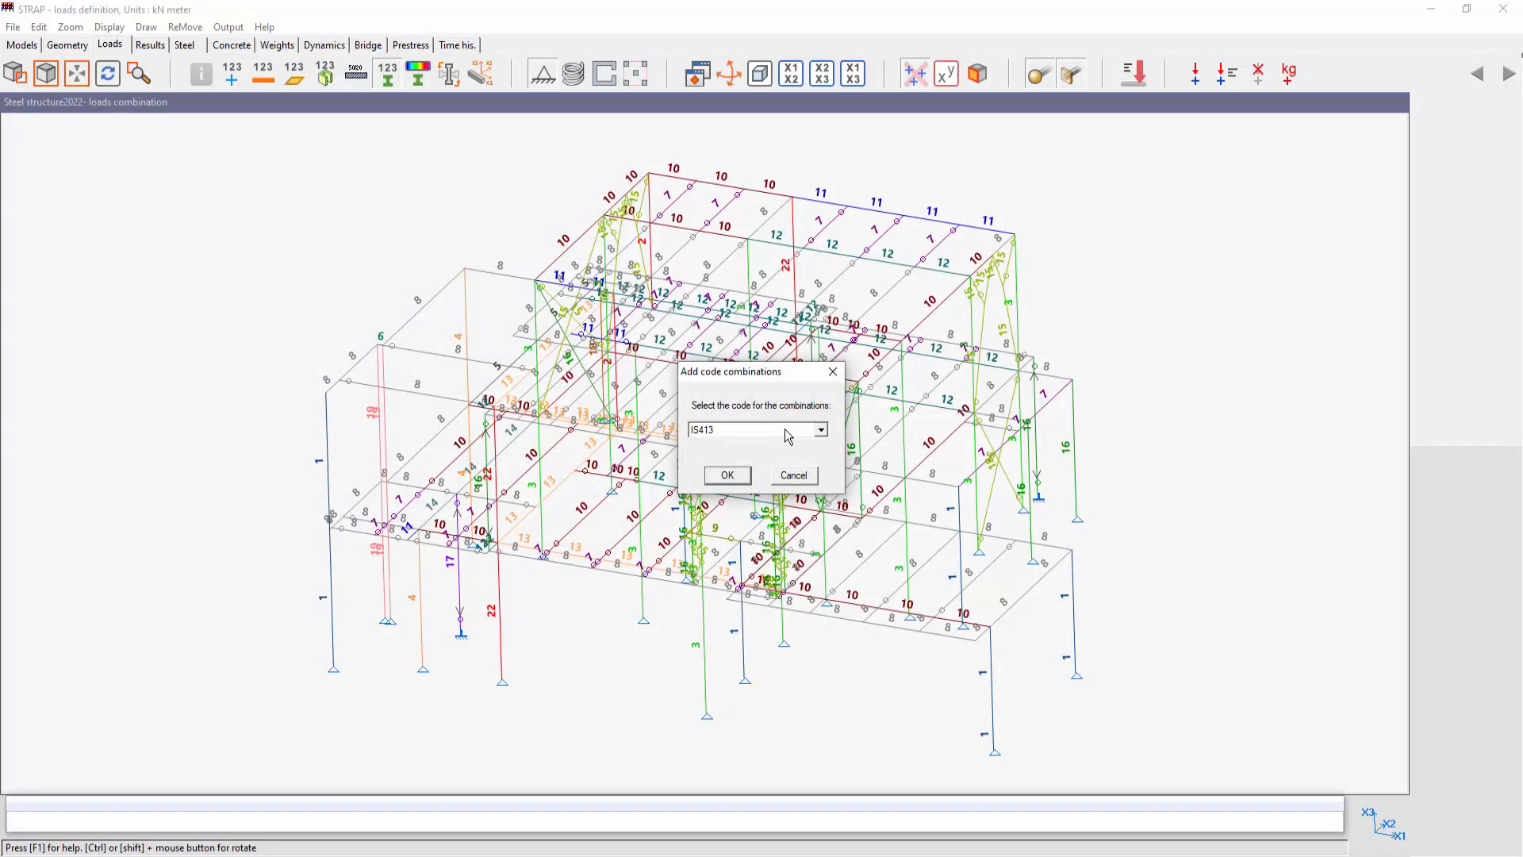
click(785, 430)
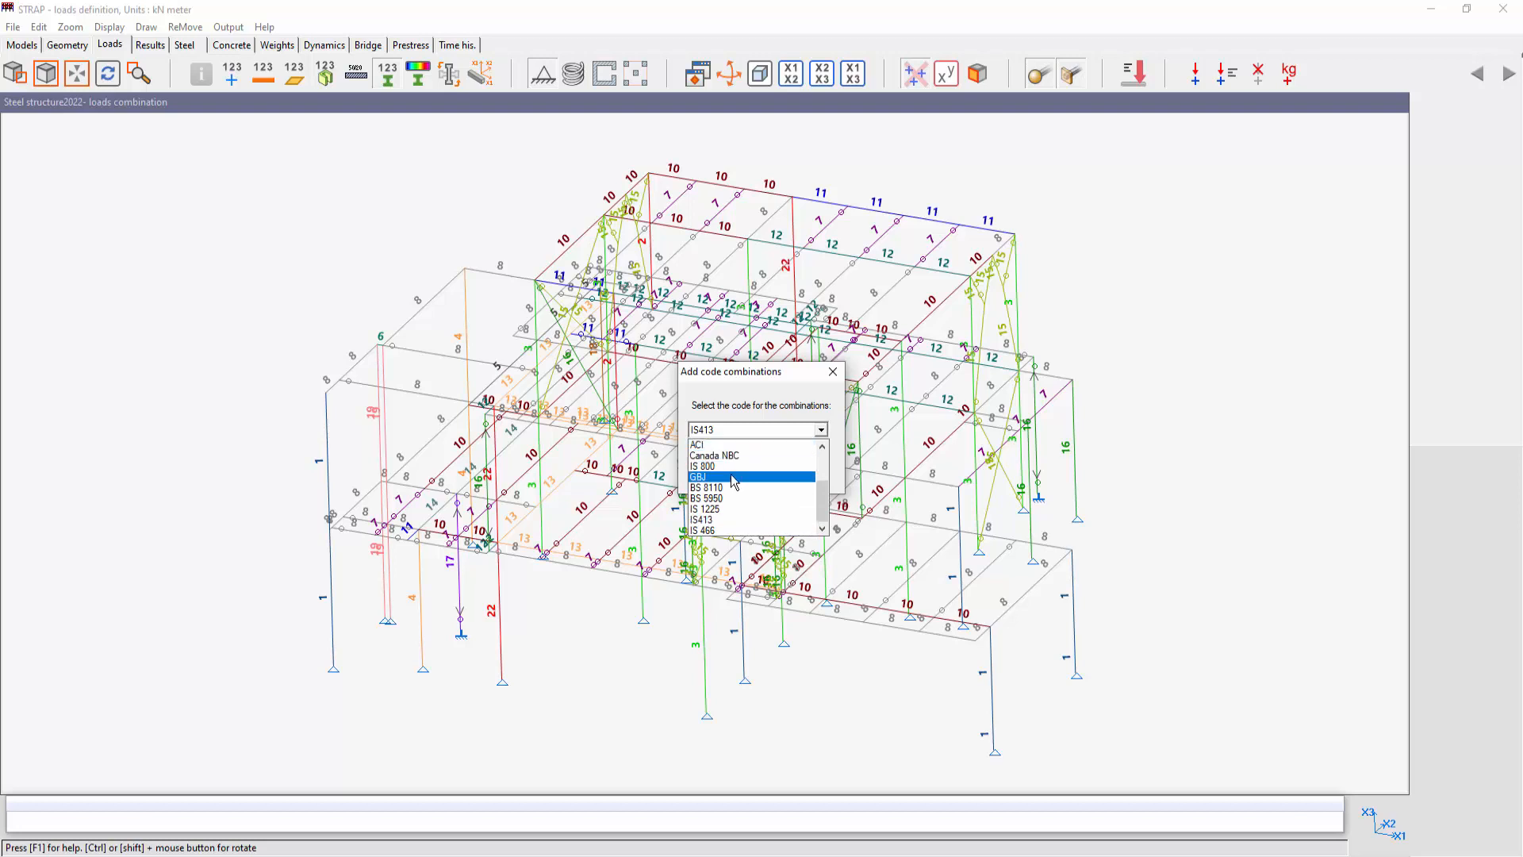
click(709, 511)
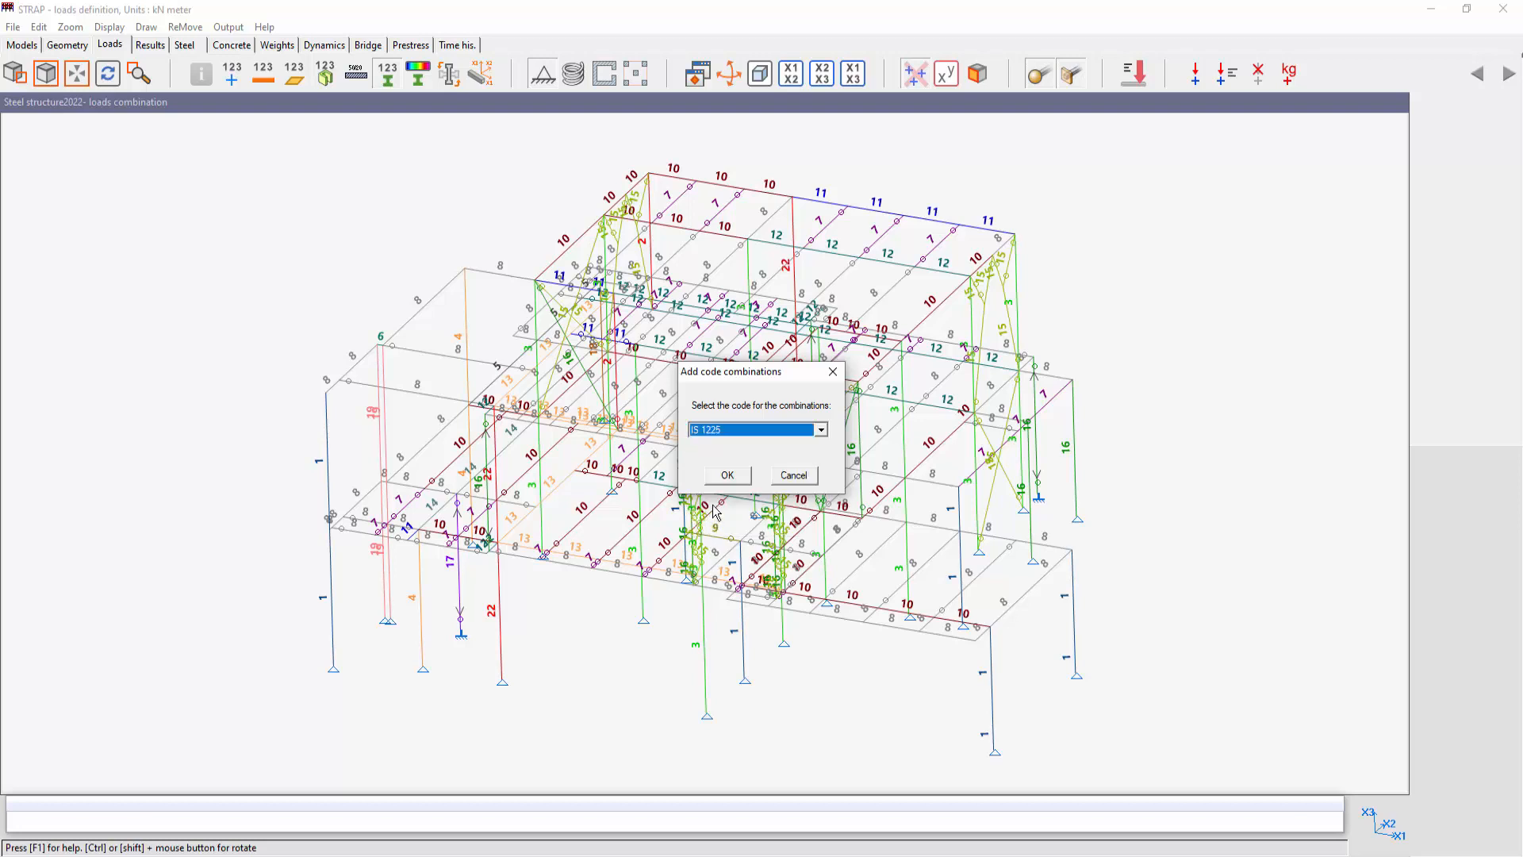
click(734, 476)
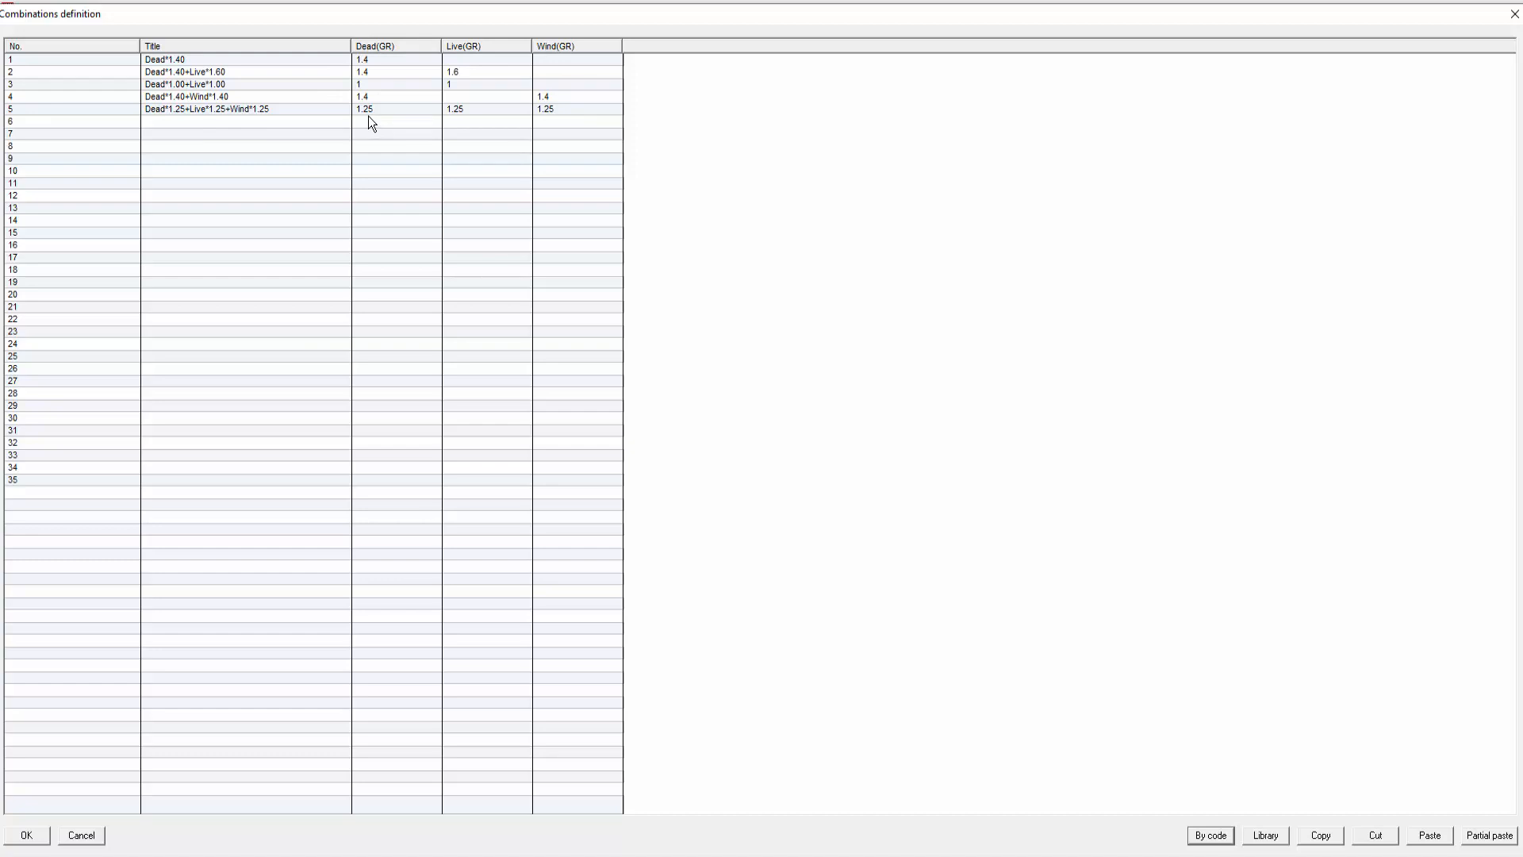
click(30, 837)
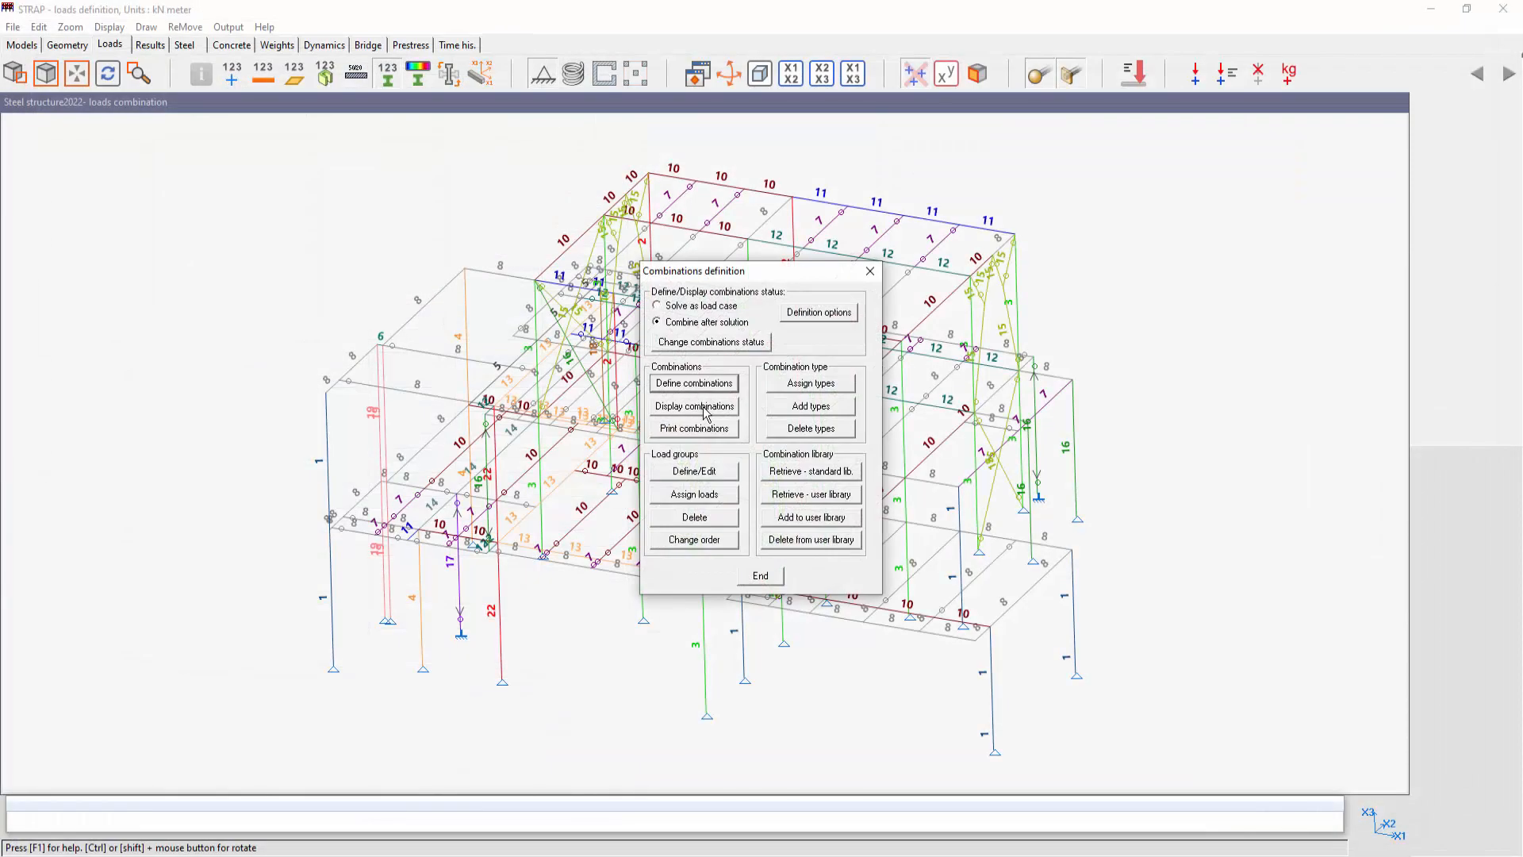
click(703, 412)
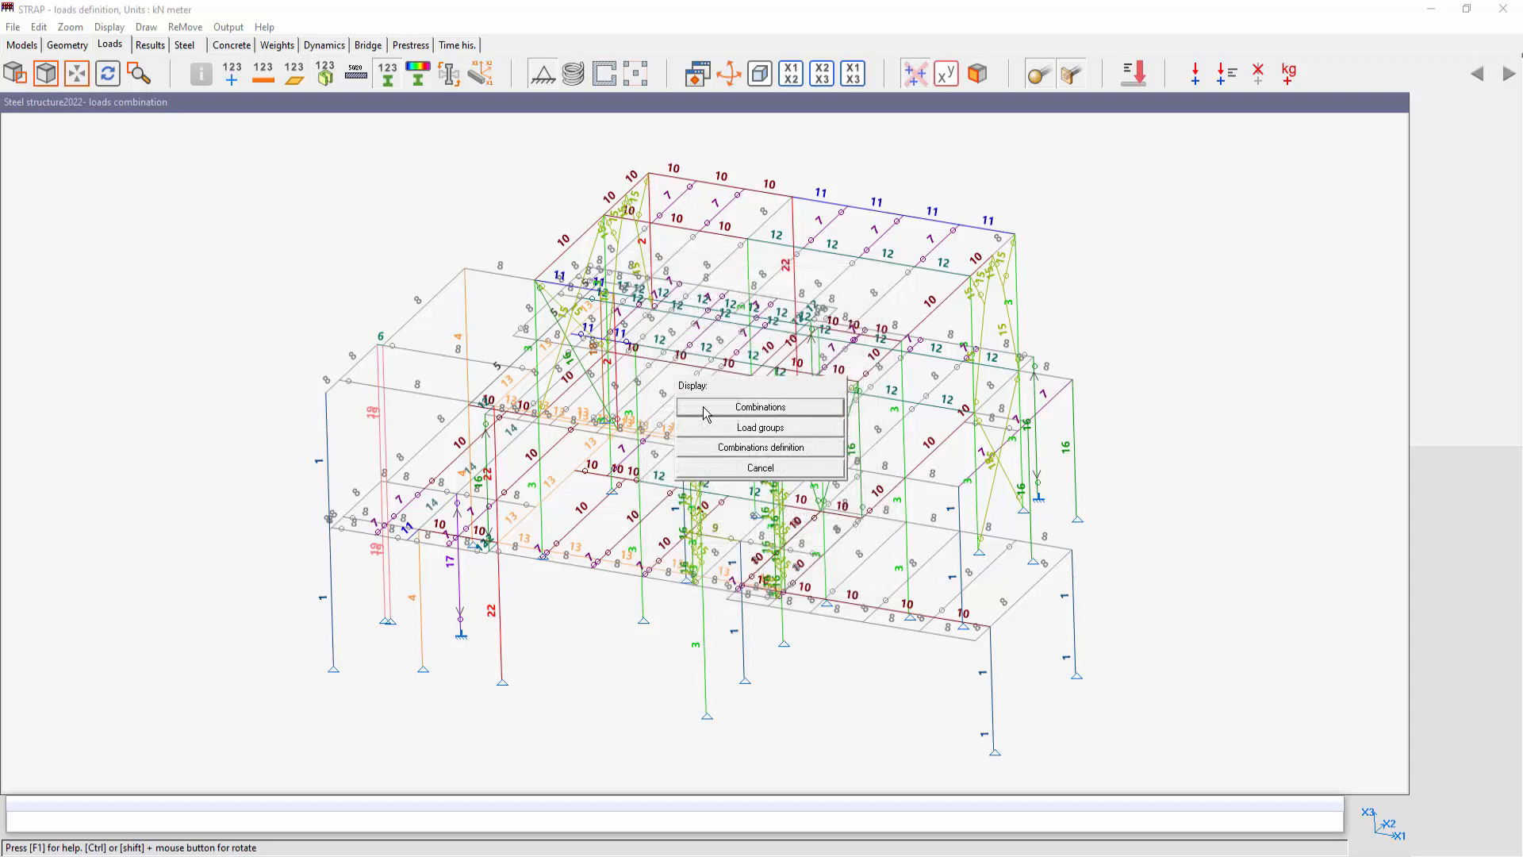
click(744, 409)
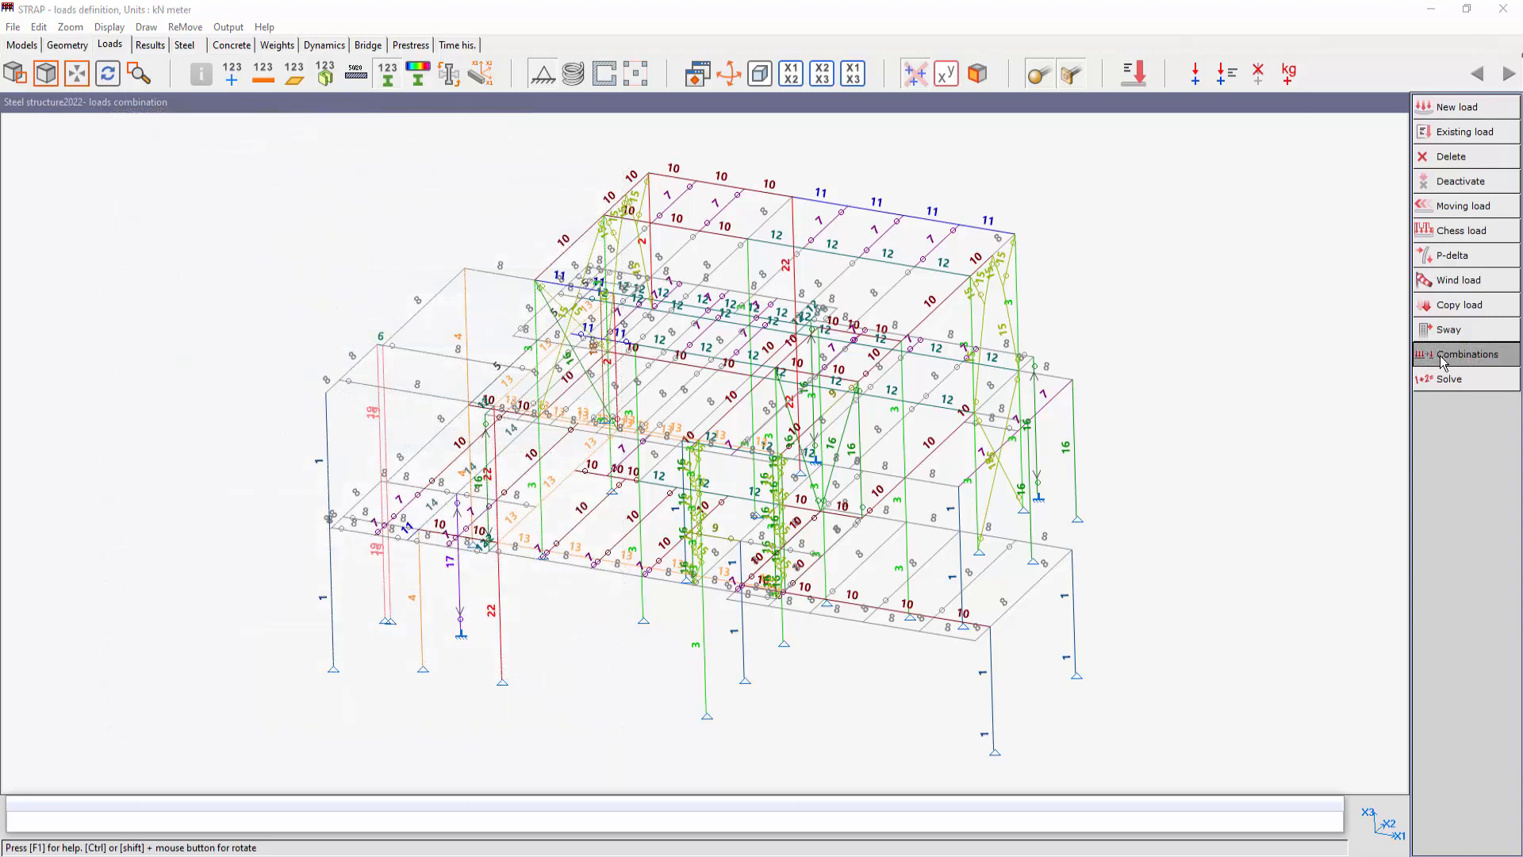
Try adding library combinations Dead*1.40+Live*1.60, Dead*1.40+Wind*1.40 and Dead*1.25+Live*1.25+Wind*1.25 from IS 1225, discarding the changes
click(1440, 356)
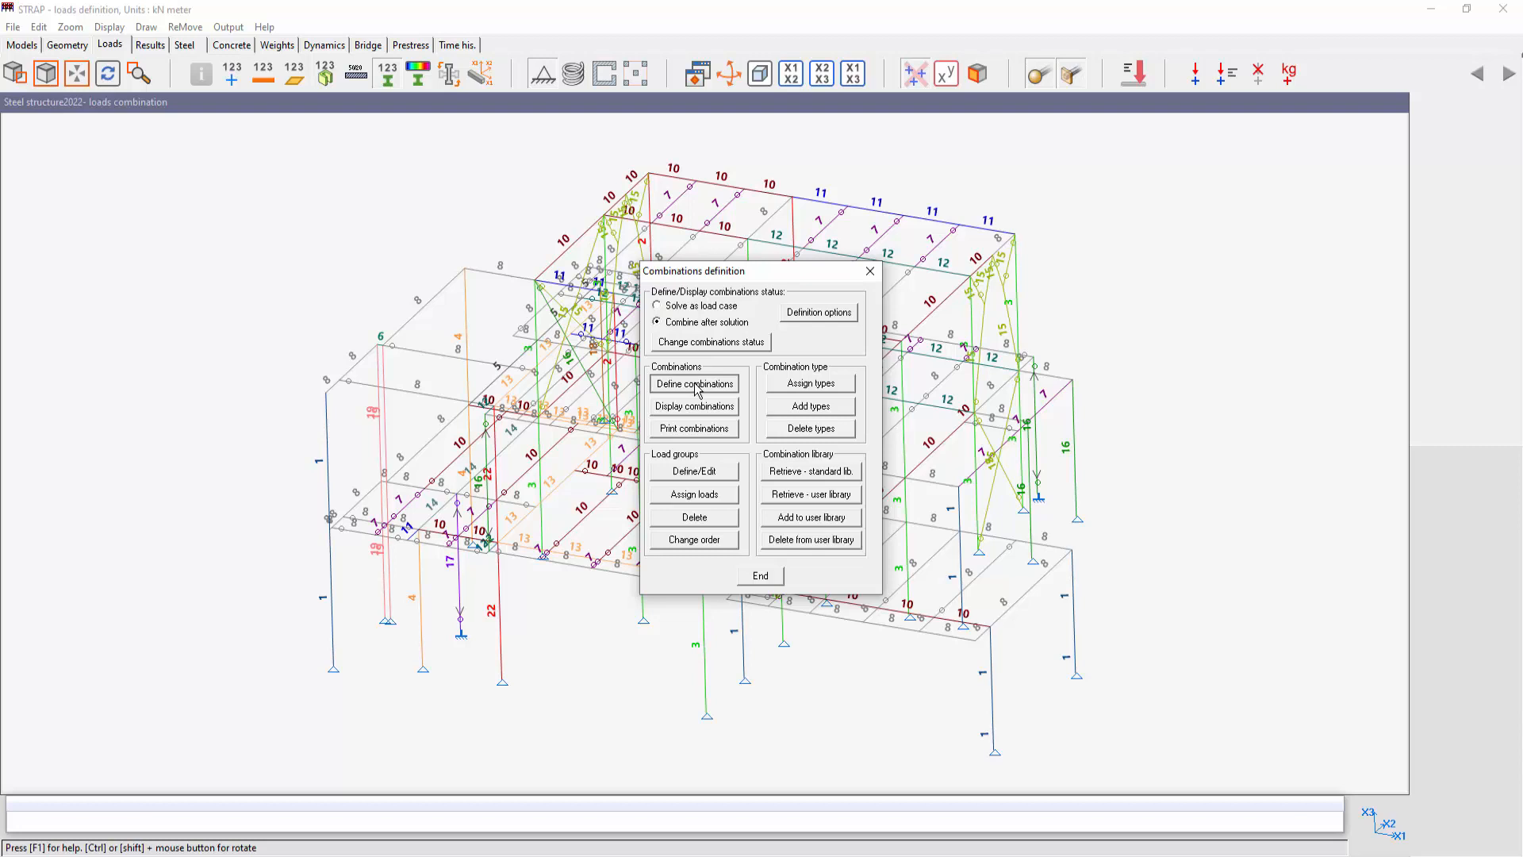
click(696, 385)
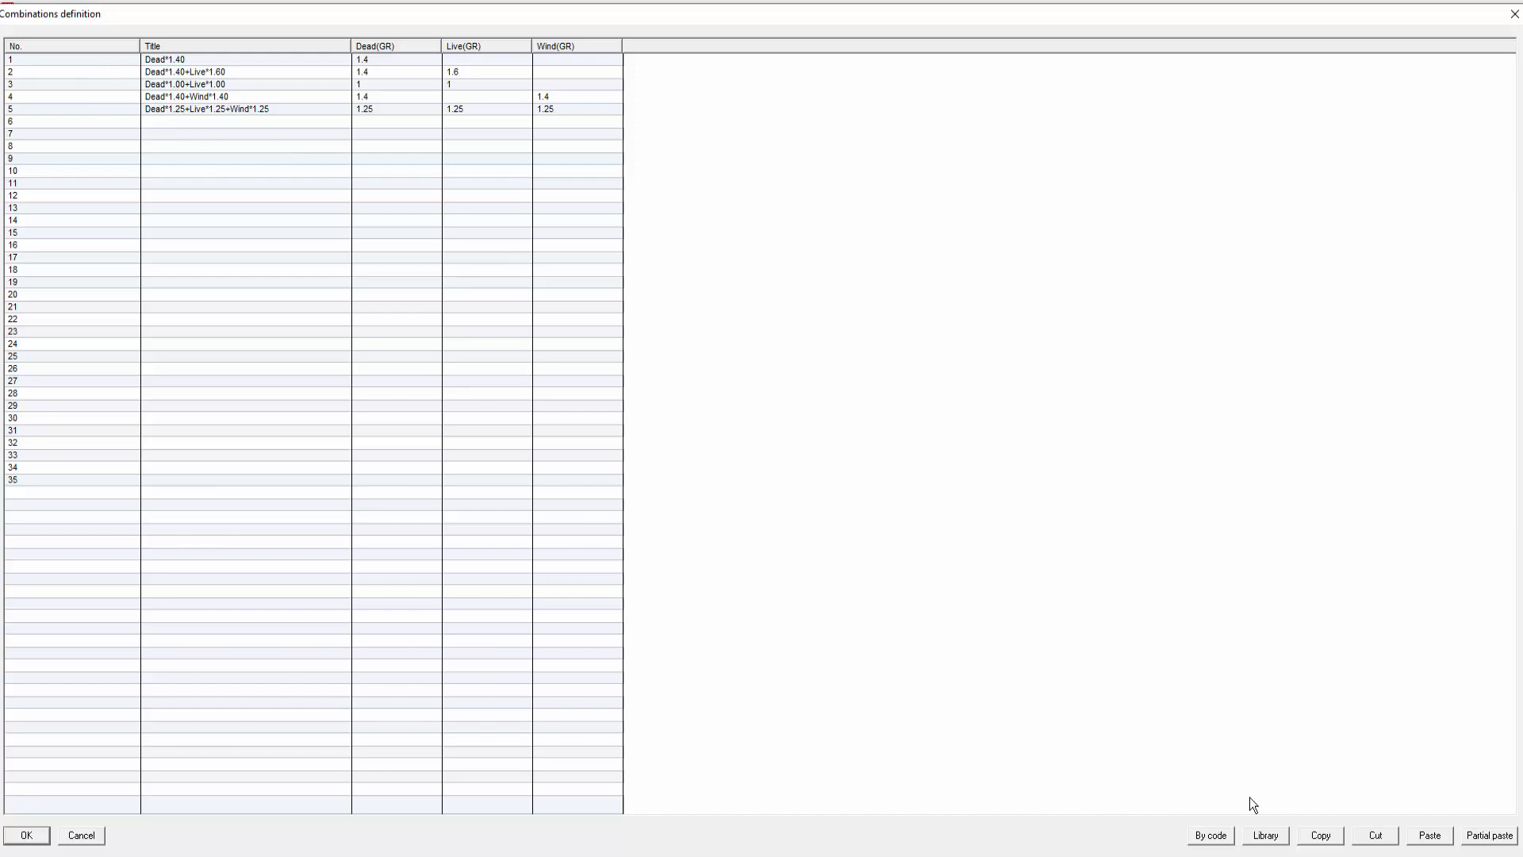
click(1267, 842)
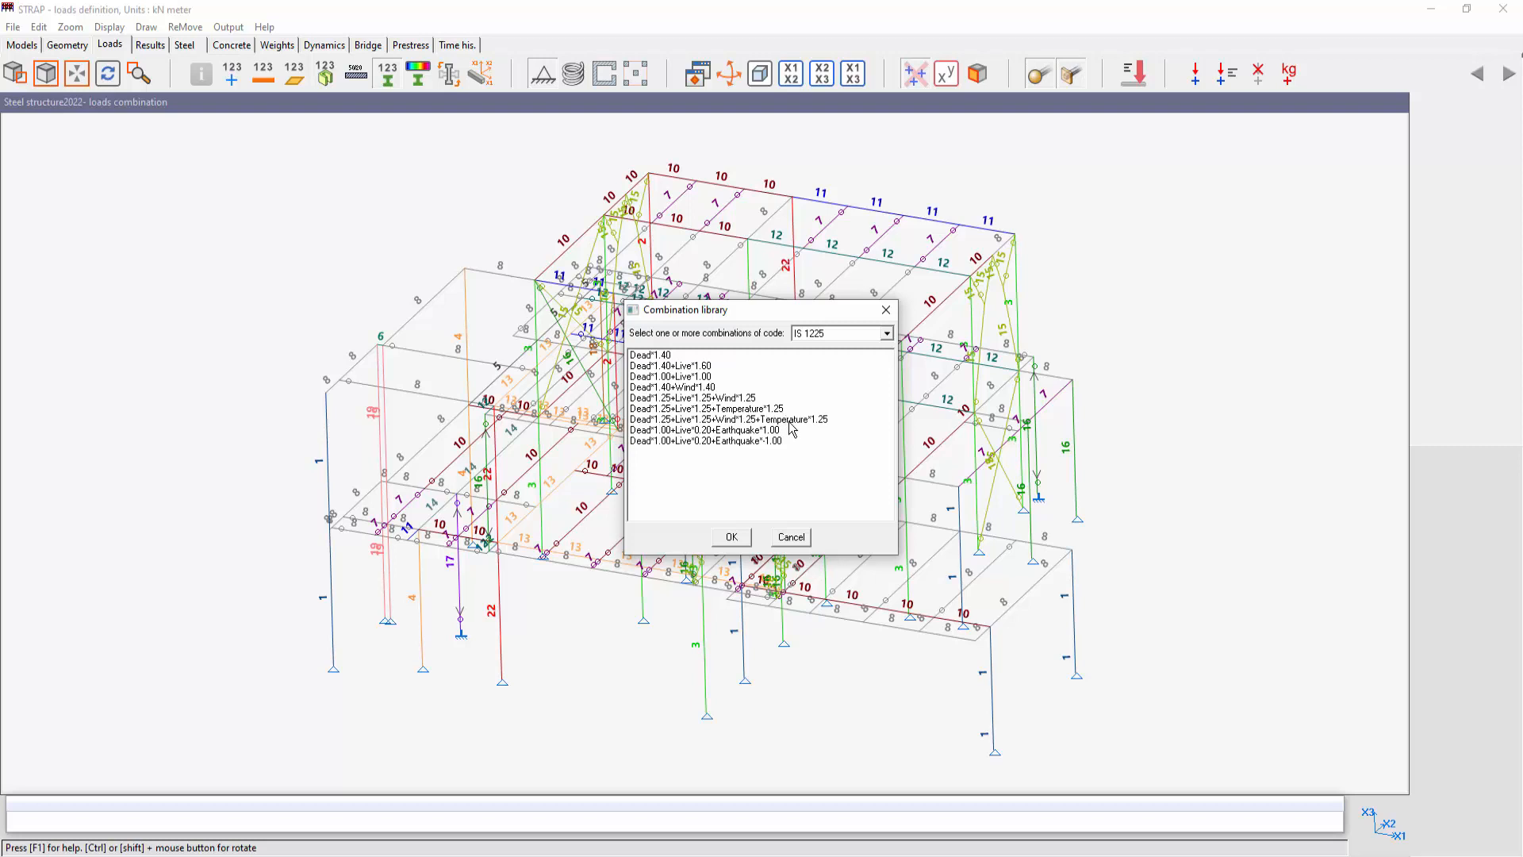
click(662, 366)
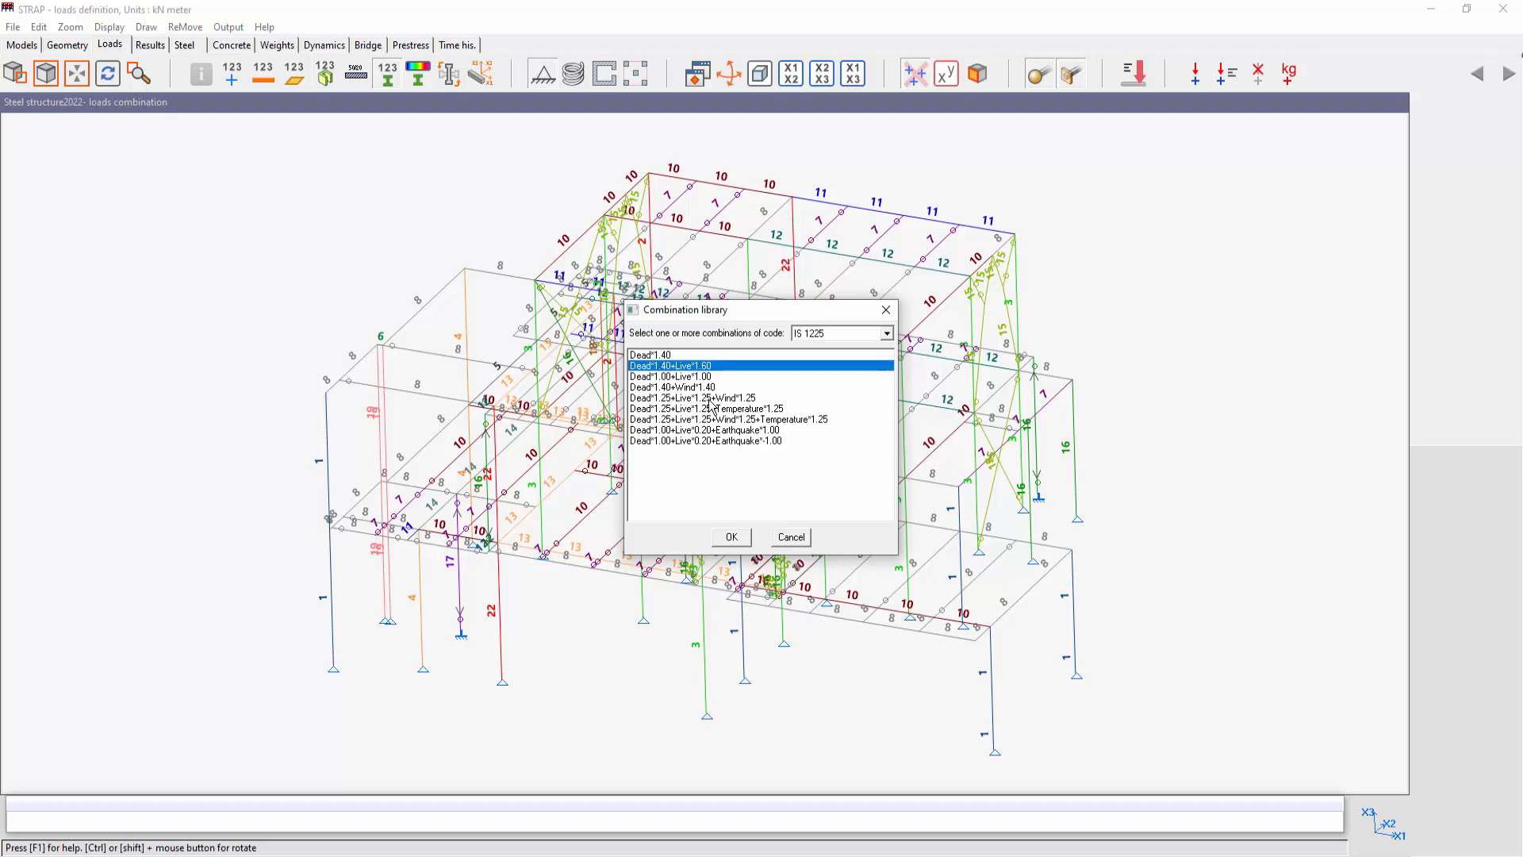
ctrl+click(675, 387)
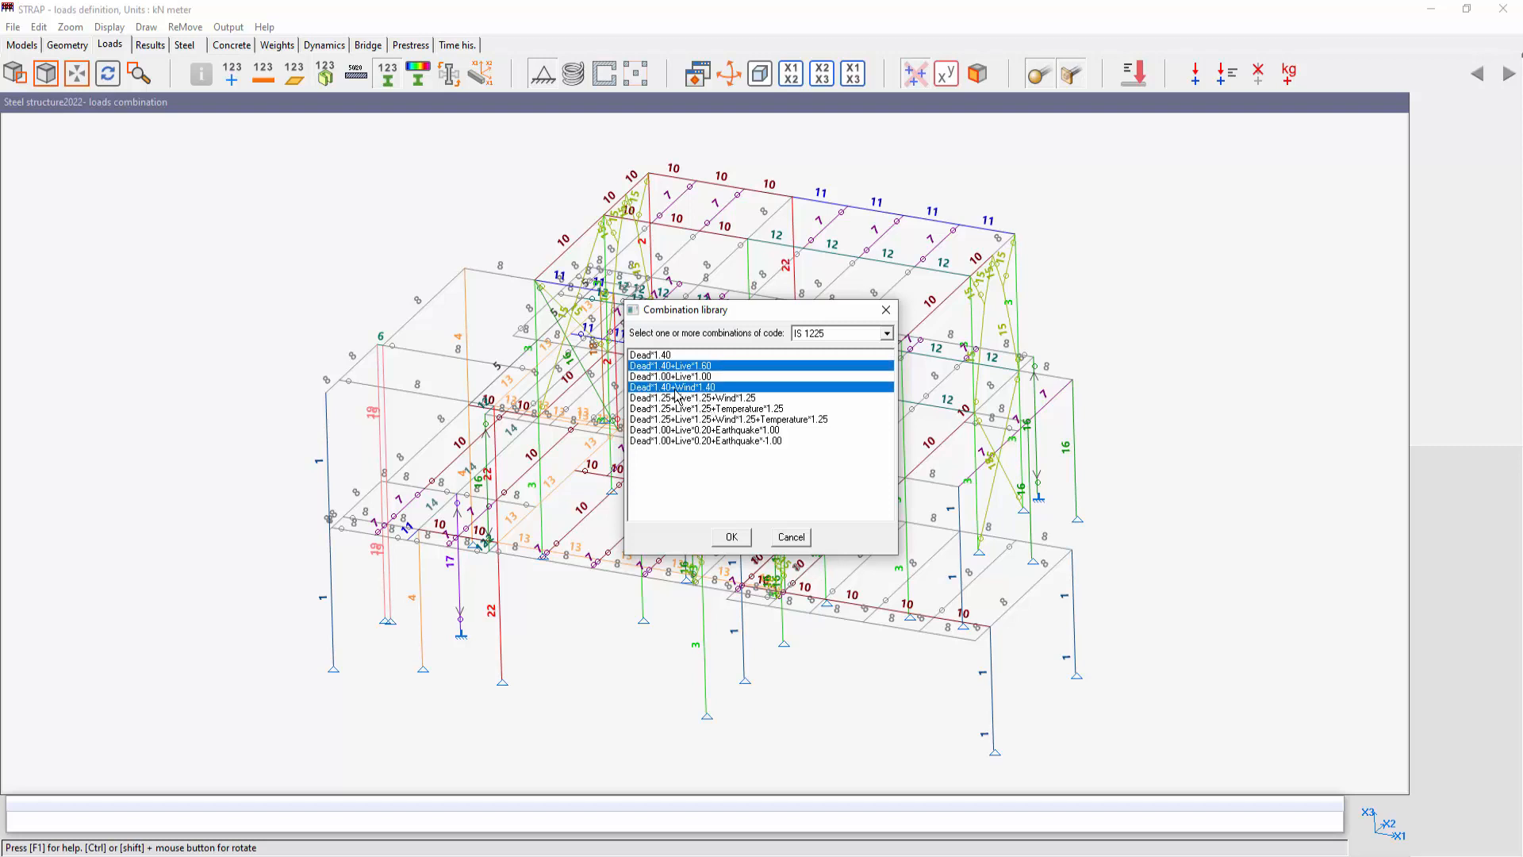
ctrl+click(707, 399)
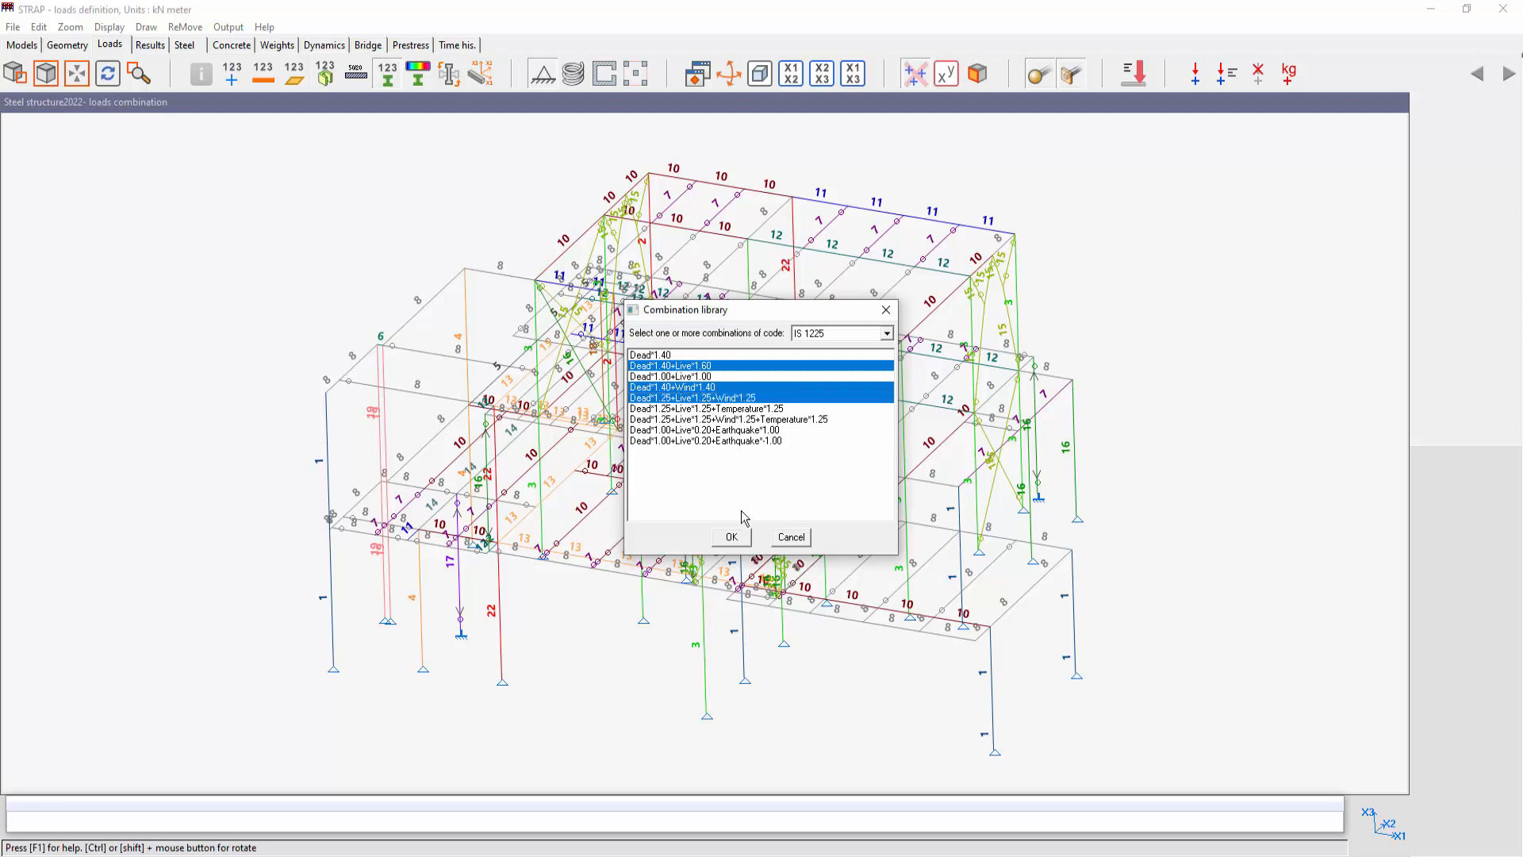
click(740, 538)
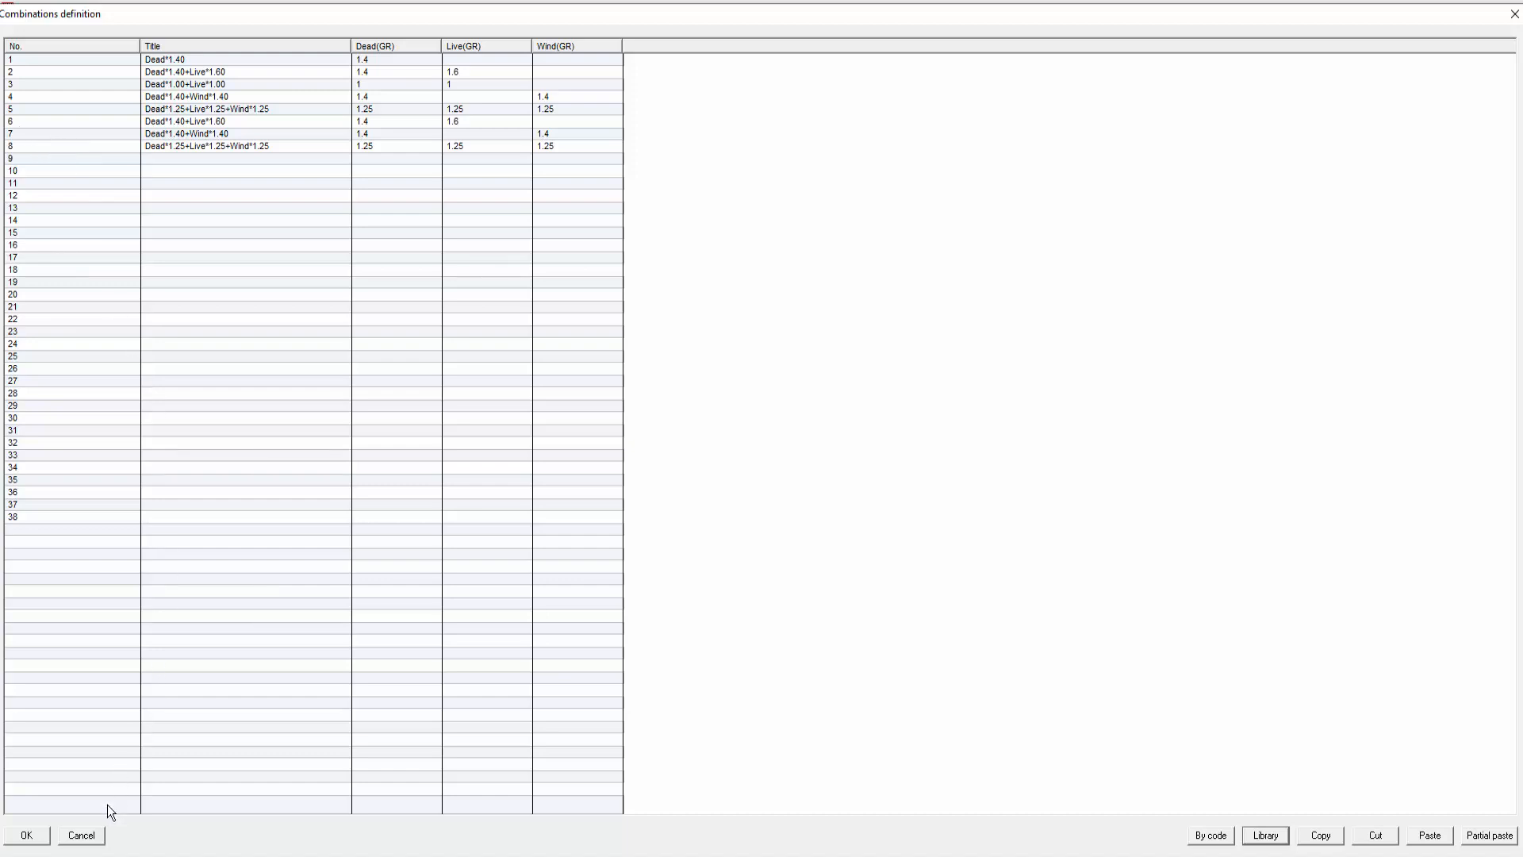
click(82, 836)
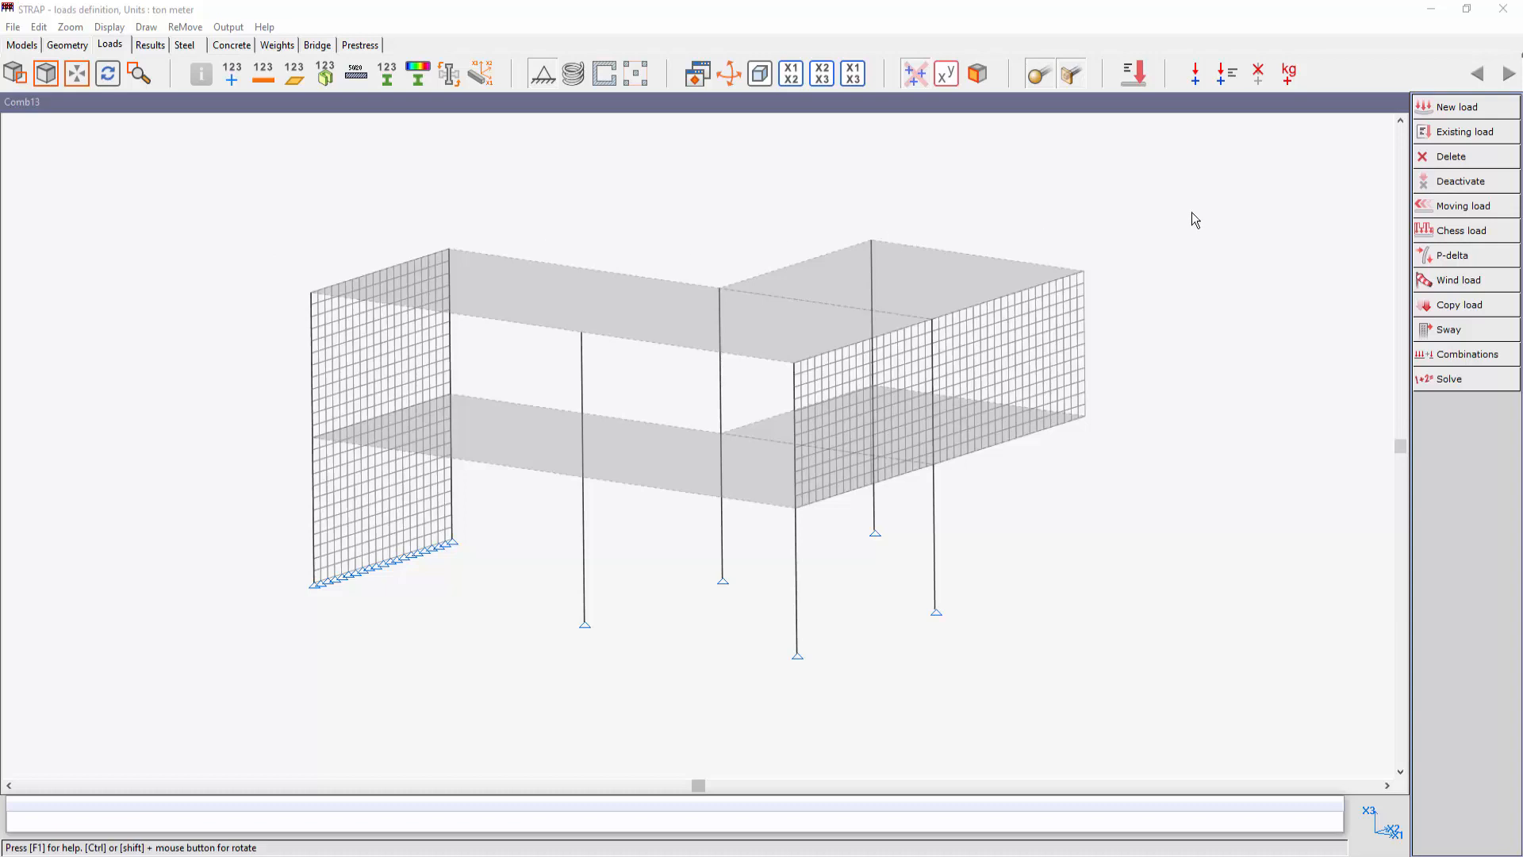
Review the group assignments of the existing load cases in the Comb13 model and solve the model
click(1434, 133)
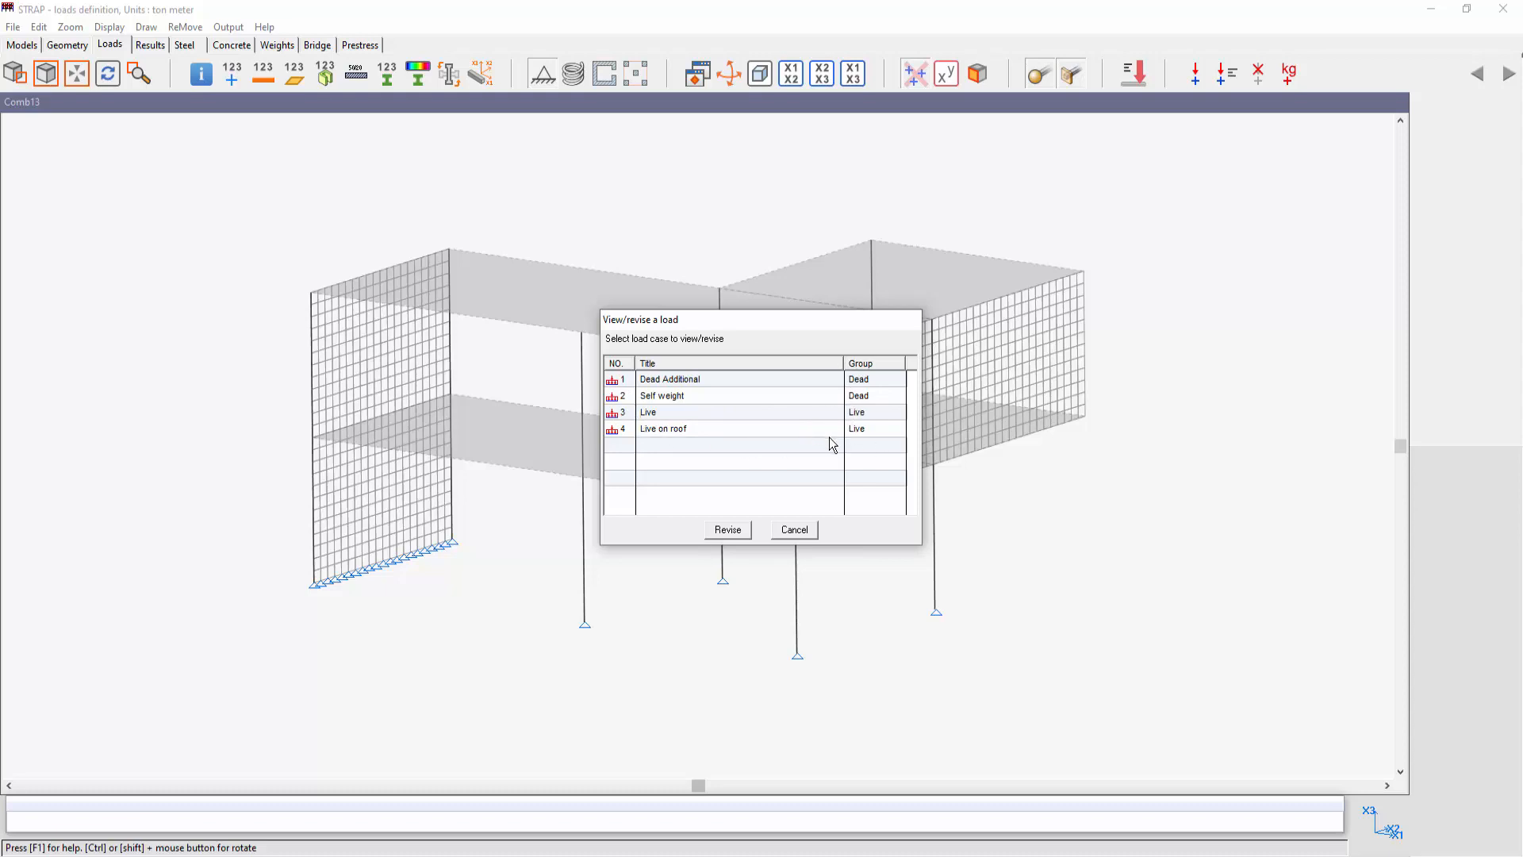
click(794, 529)
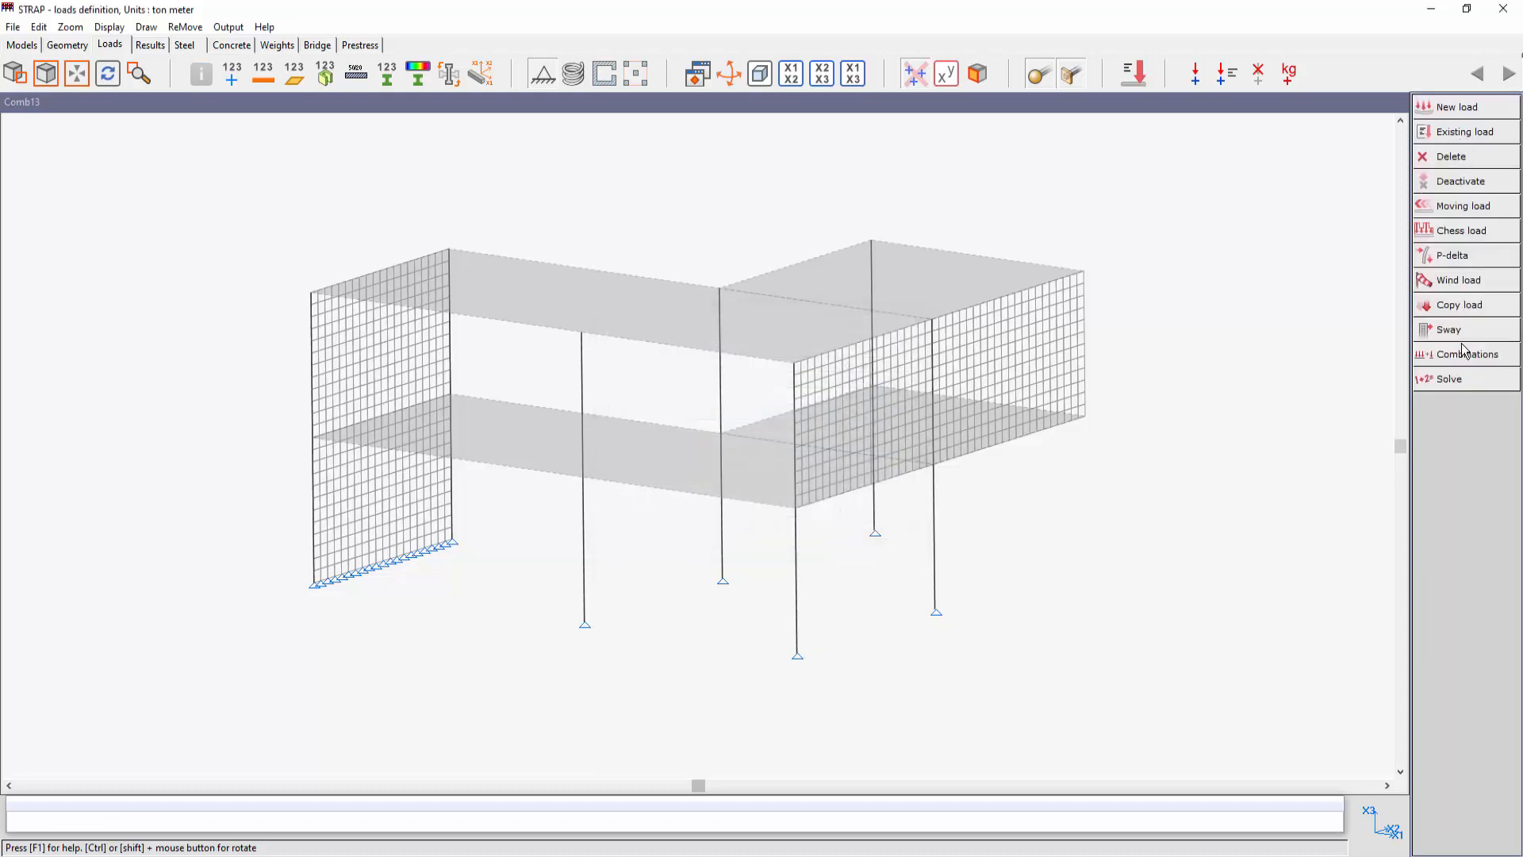
click(1460, 382)
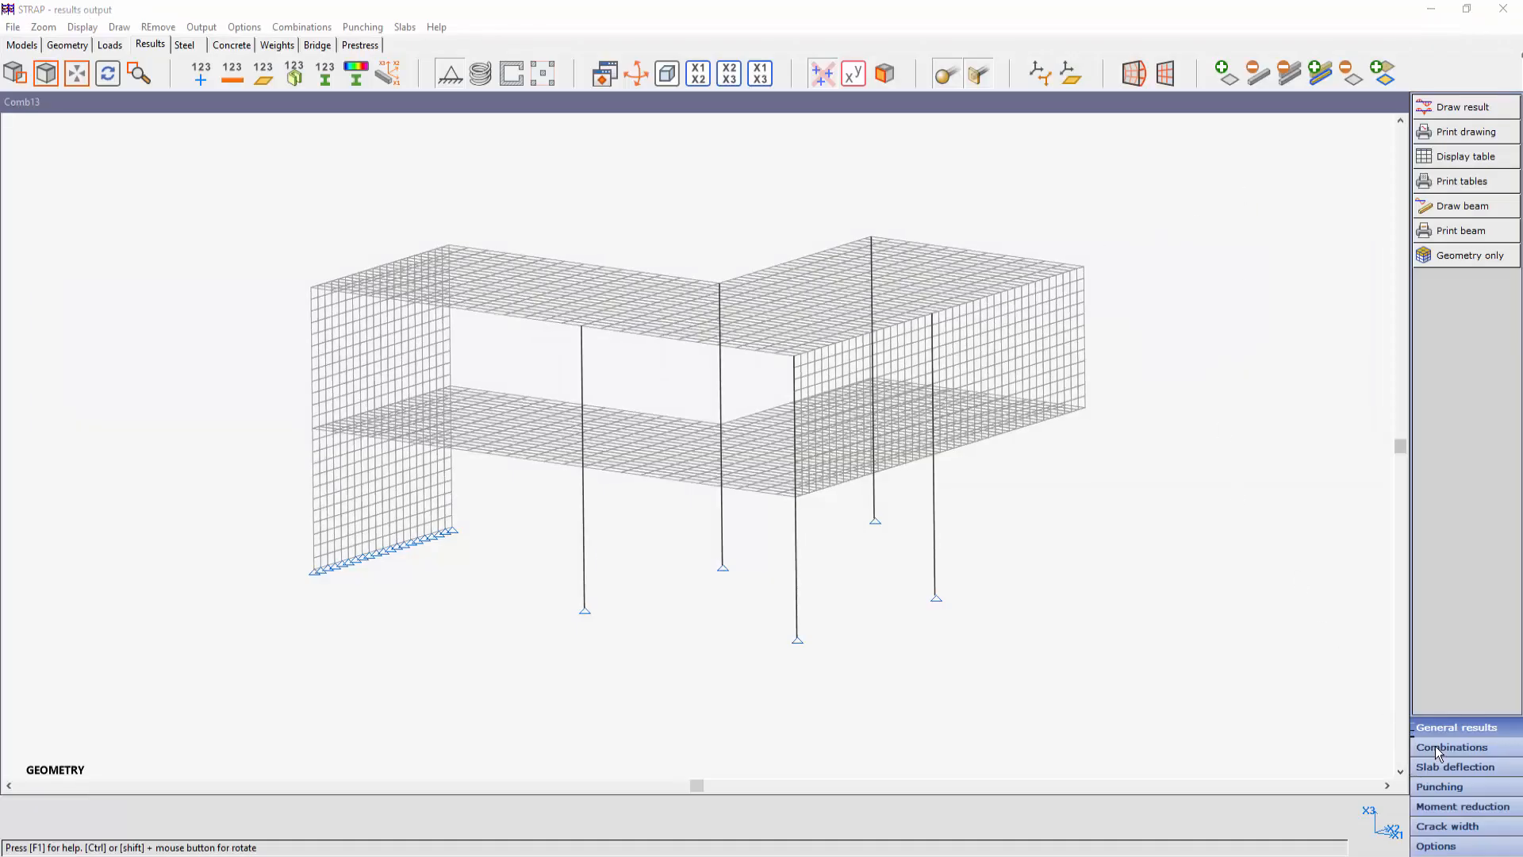
Generate the results combinations for the Comb13 model from code IS 466 and examine the combinations table
click(1442, 751)
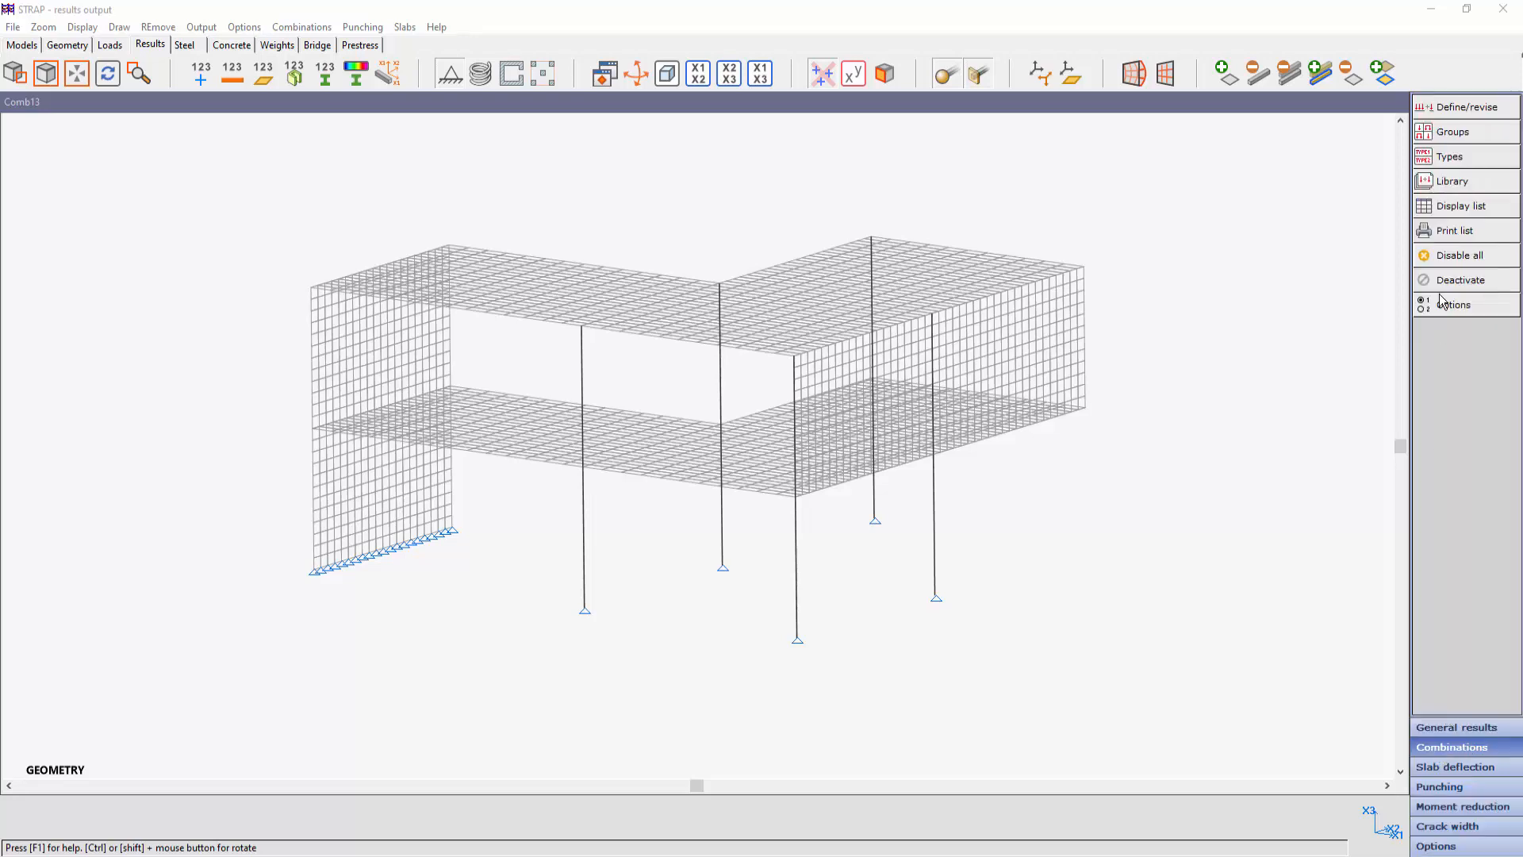
click(1455, 110)
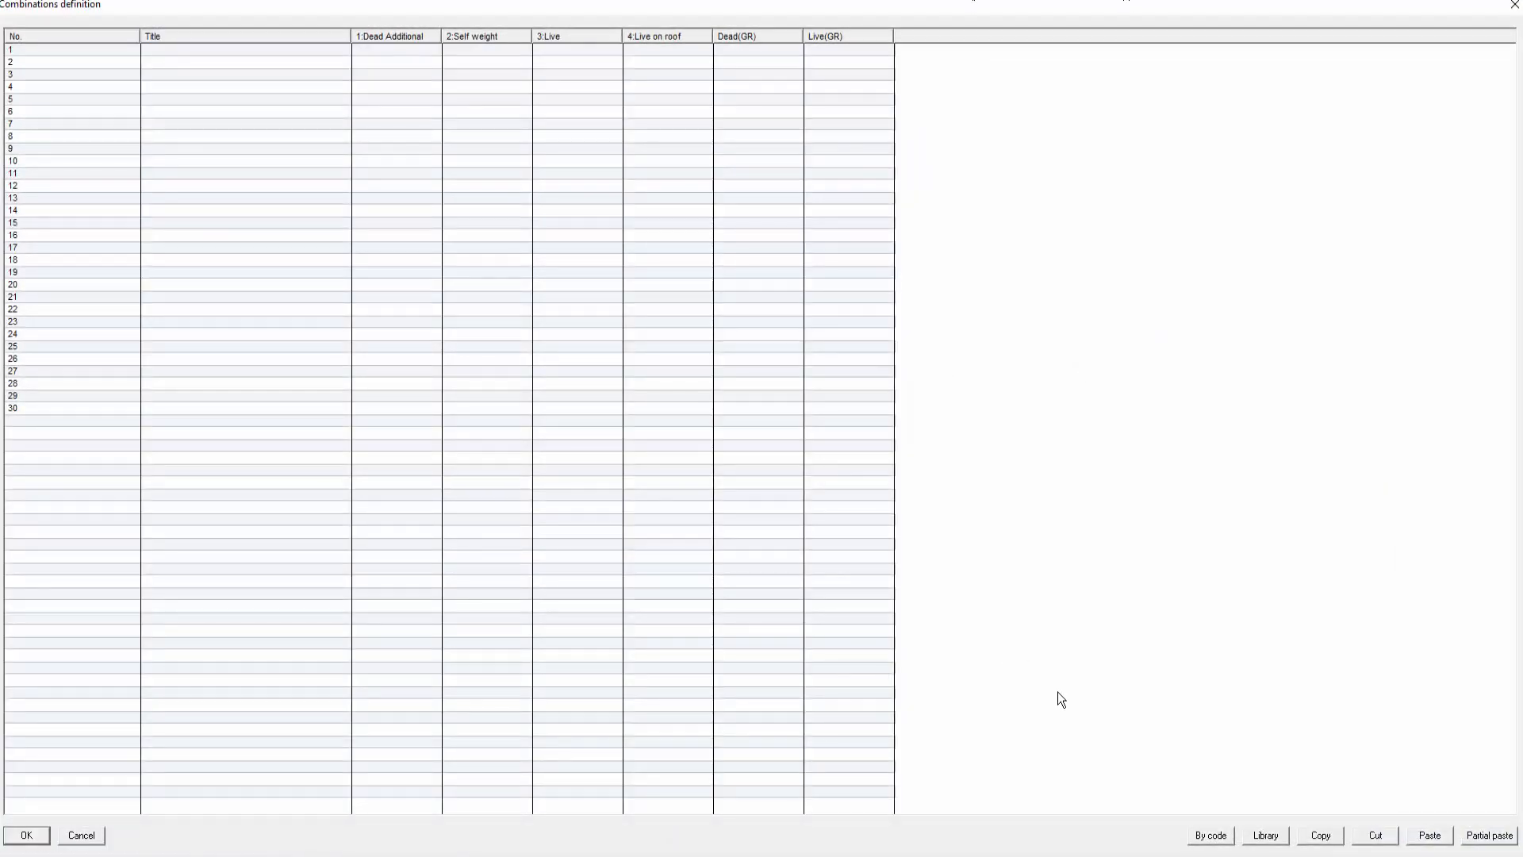
click(1209, 836)
click(755, 430)
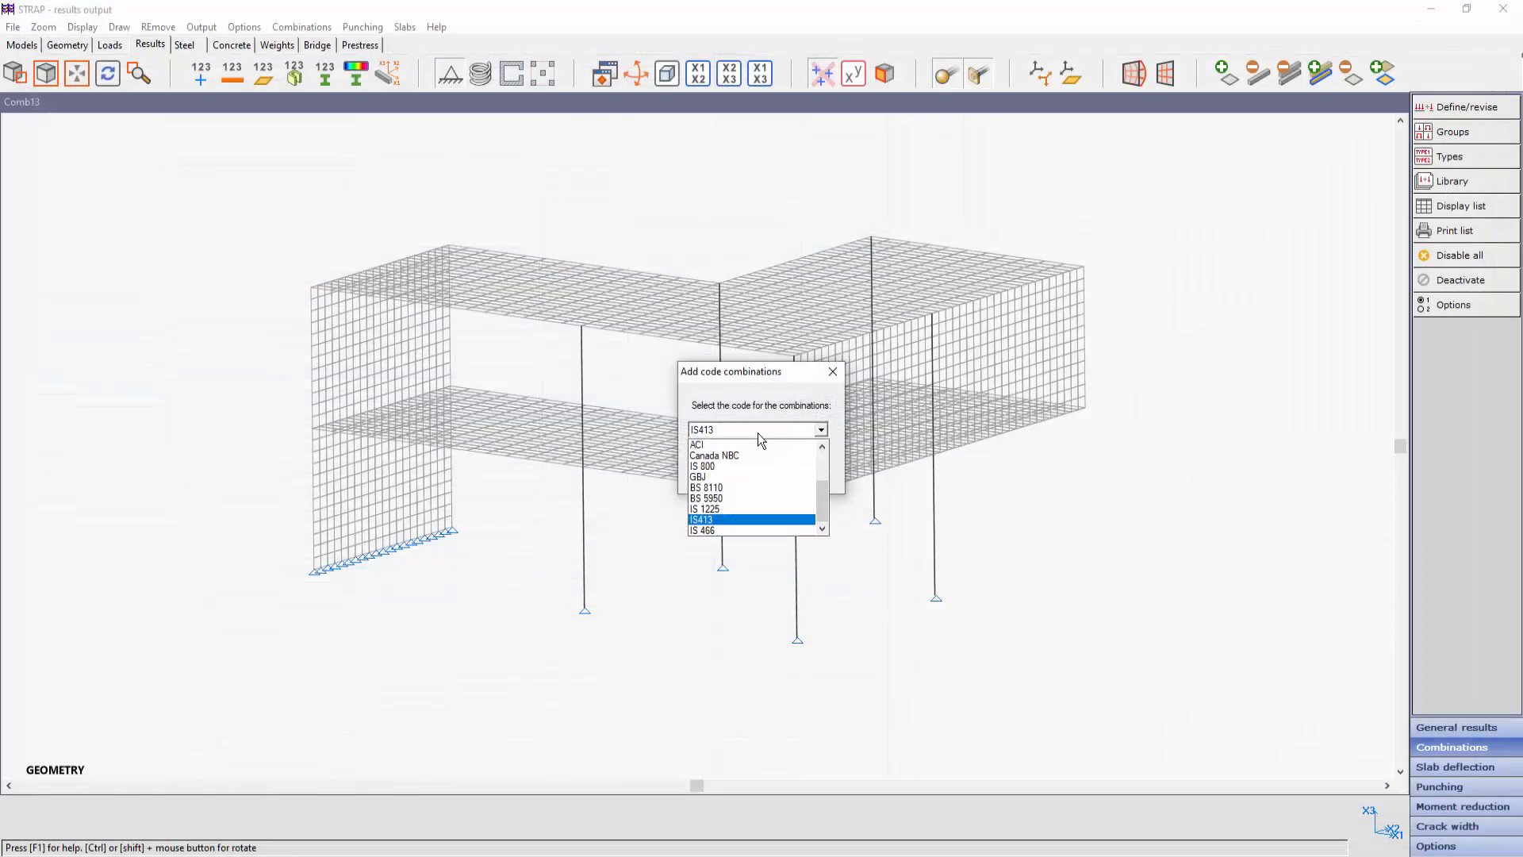
click(733, 528)
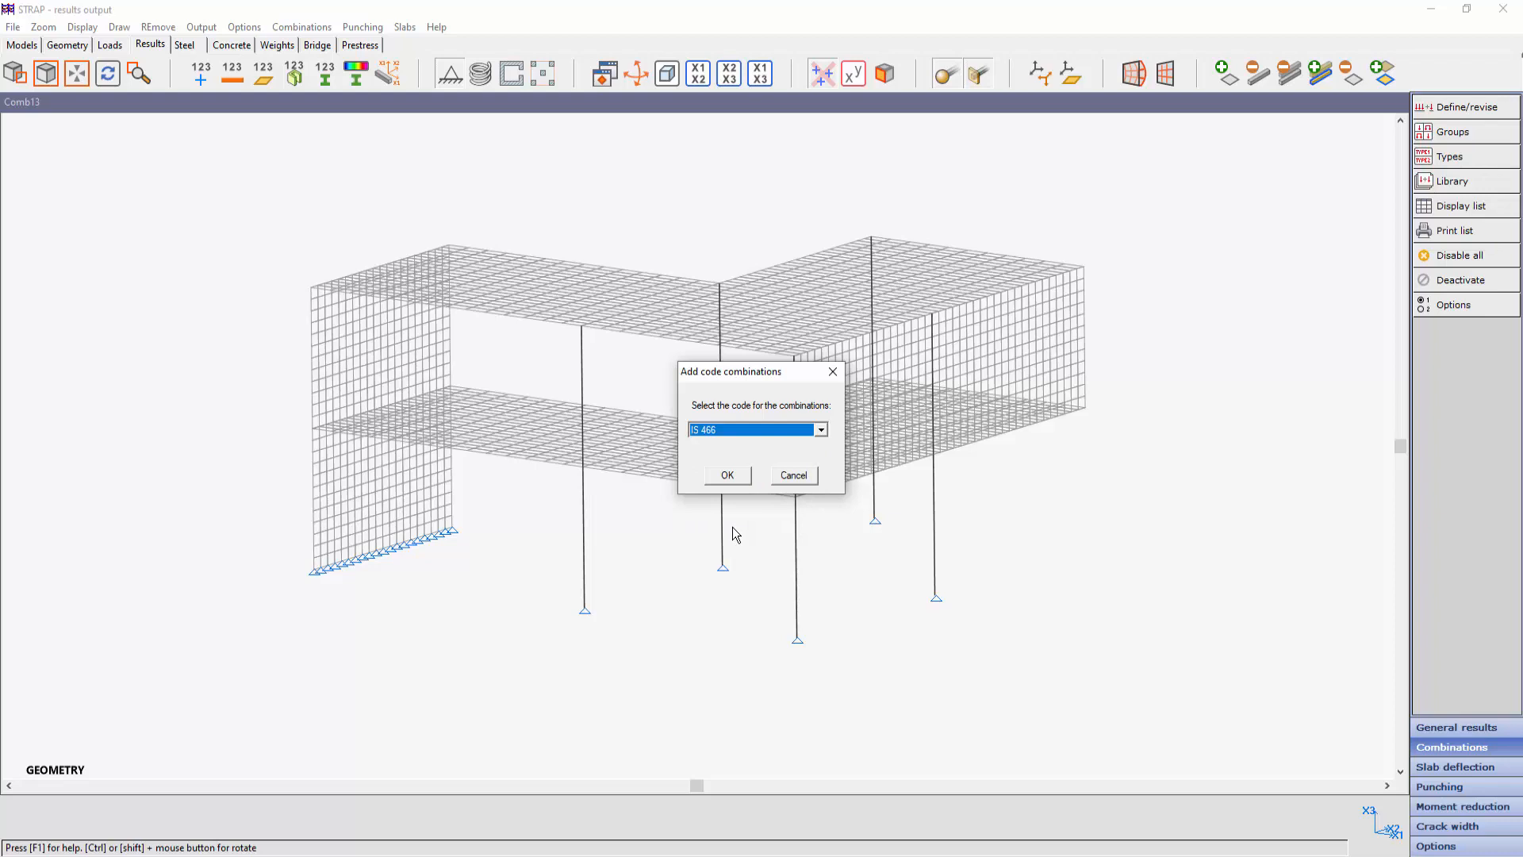
click(728, 476)
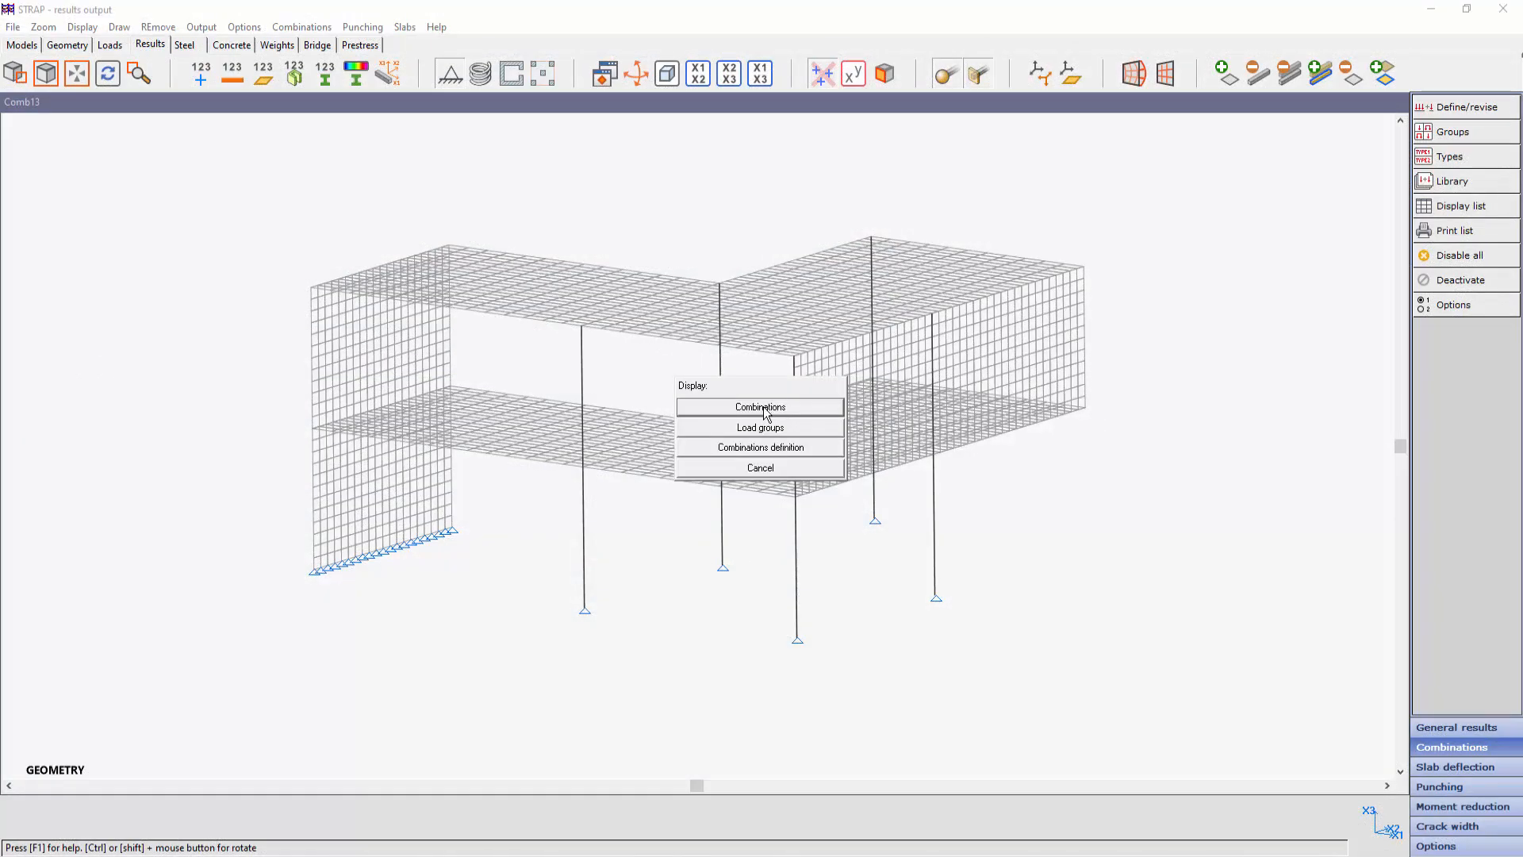
click(763, 407)
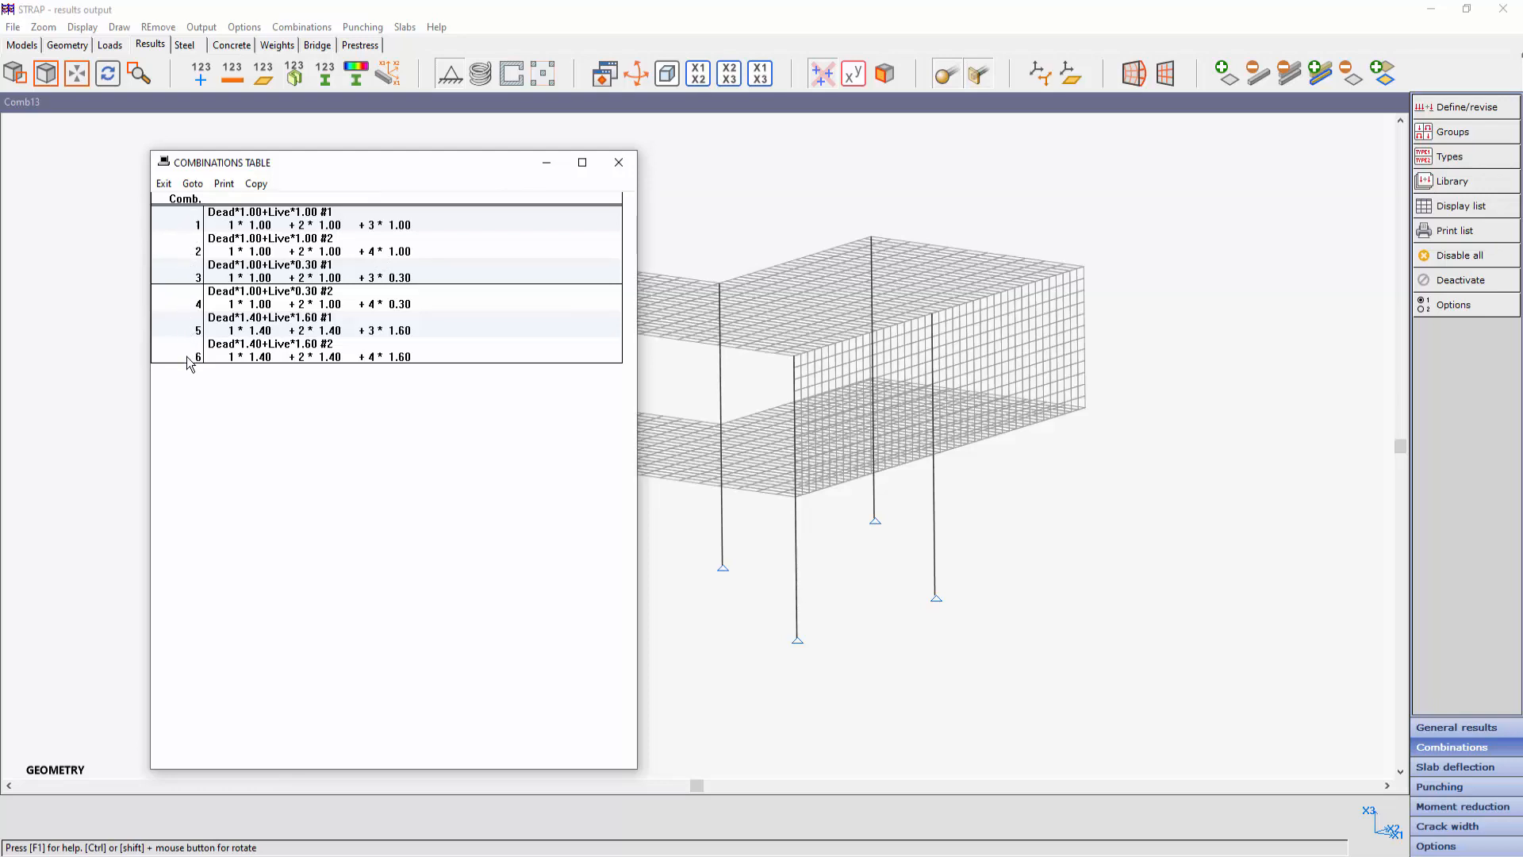
click(625, 168)
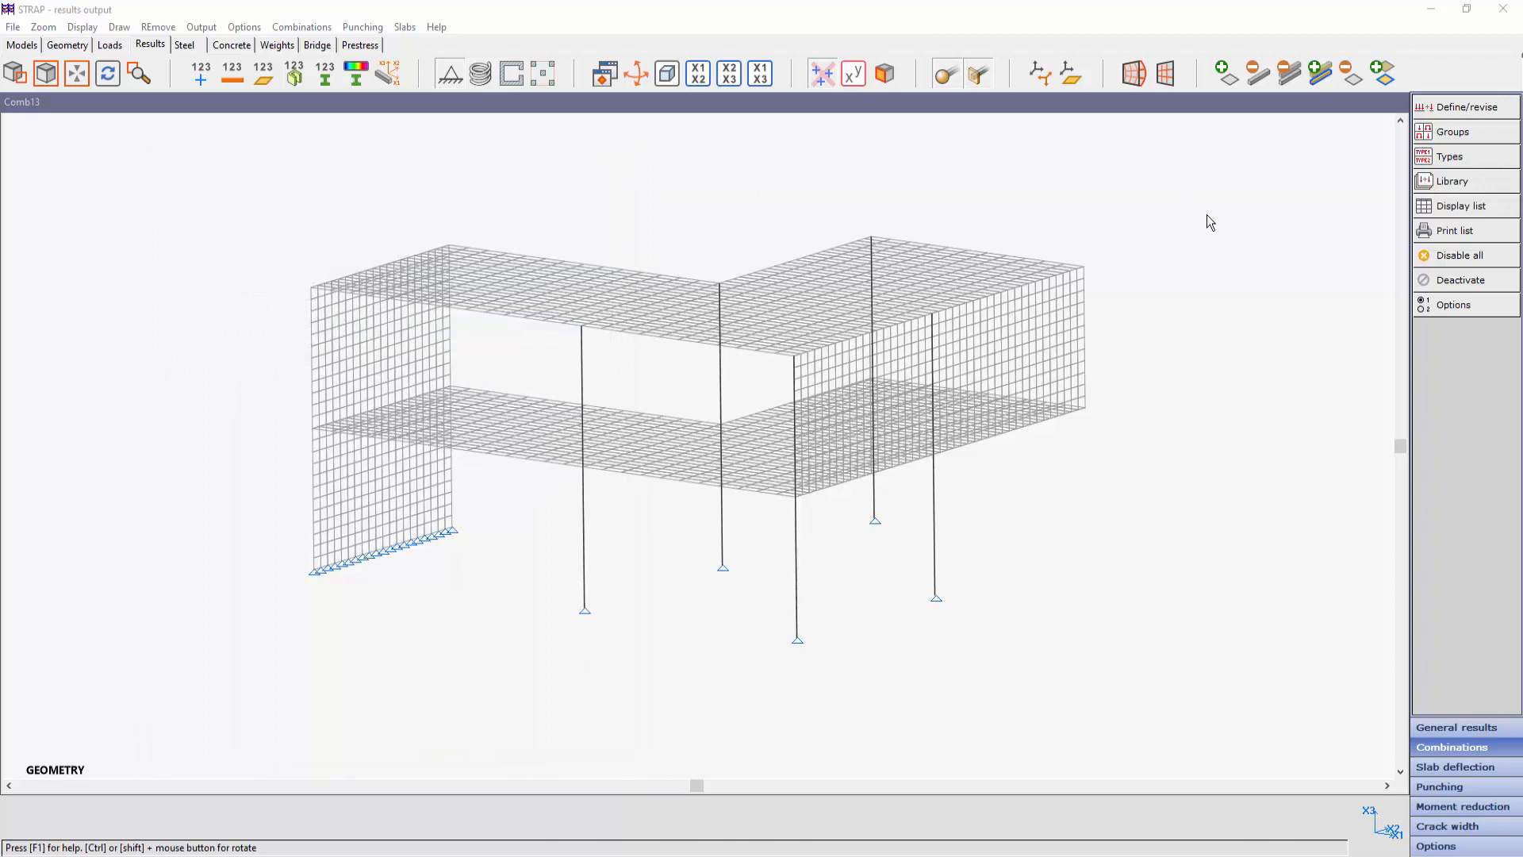
Set the Live group to generate one combination that includes all loads in the group and display the combinations list
click(1453, 132)
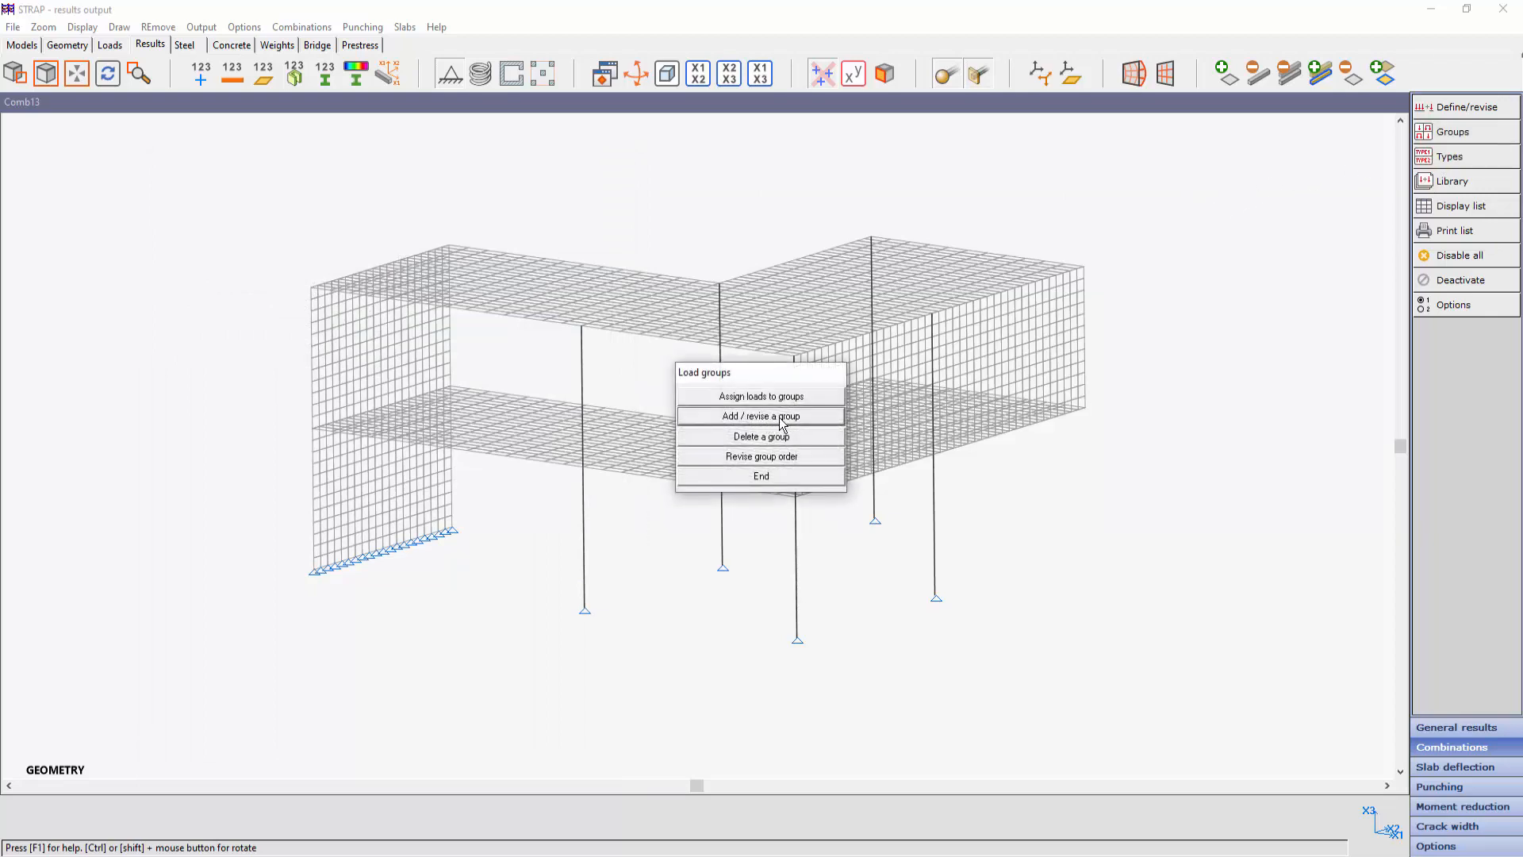
click(780, 416)
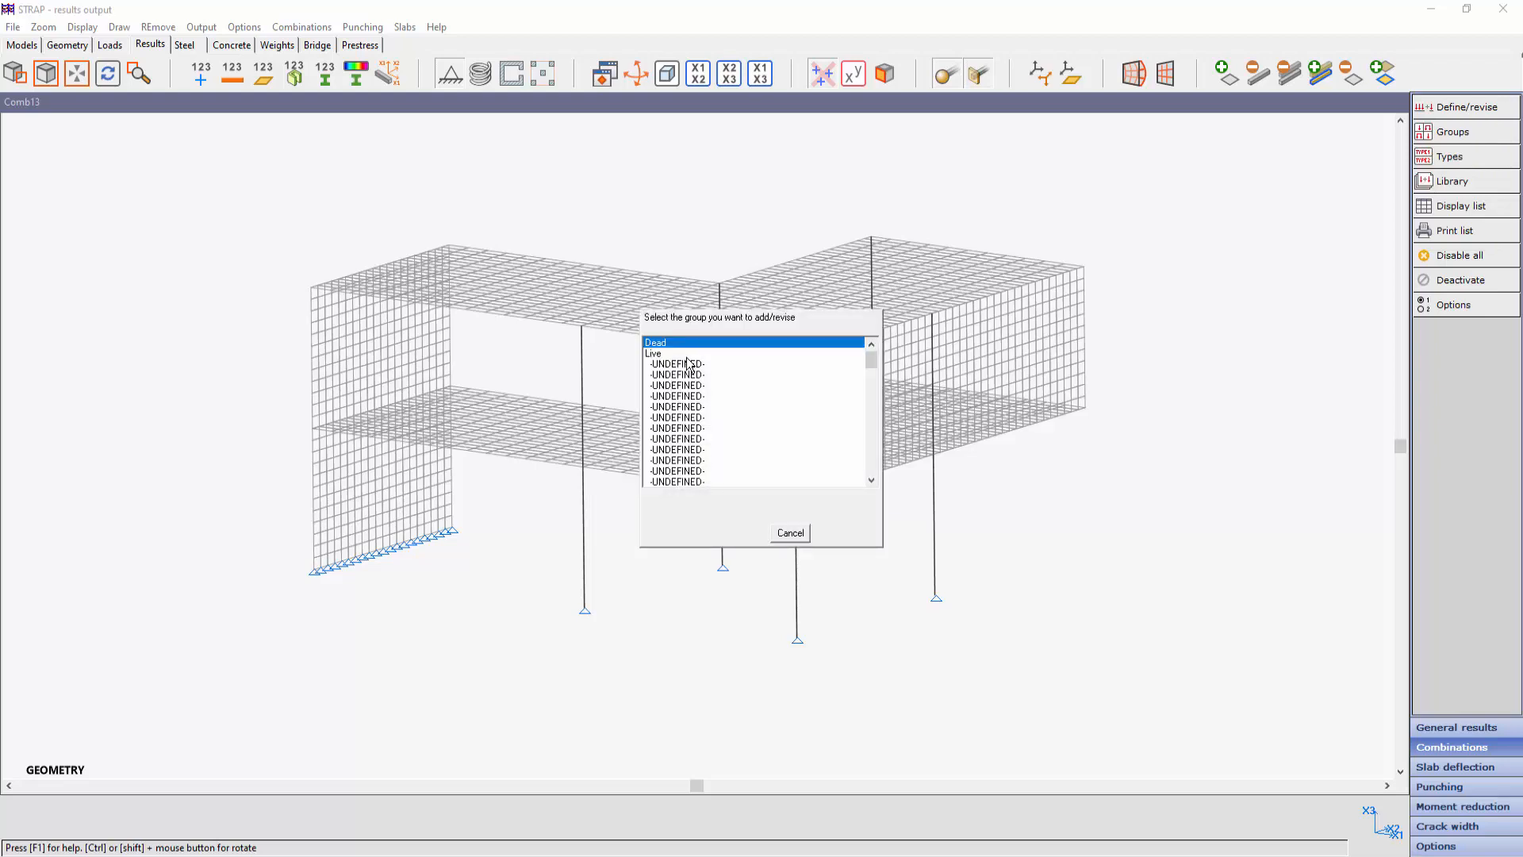
double_click(657, 354)
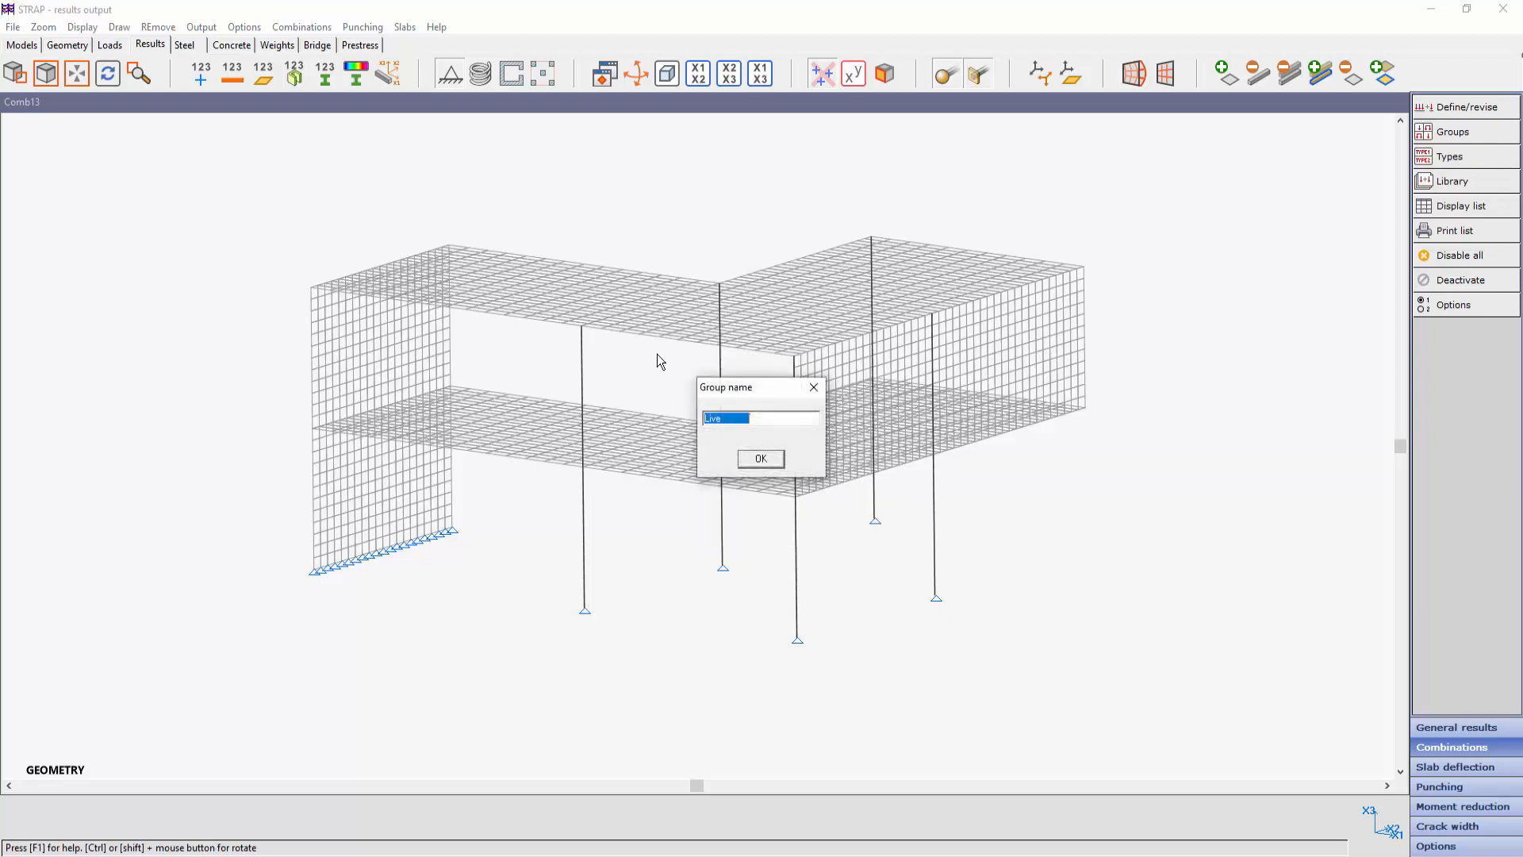
click(761, 459)
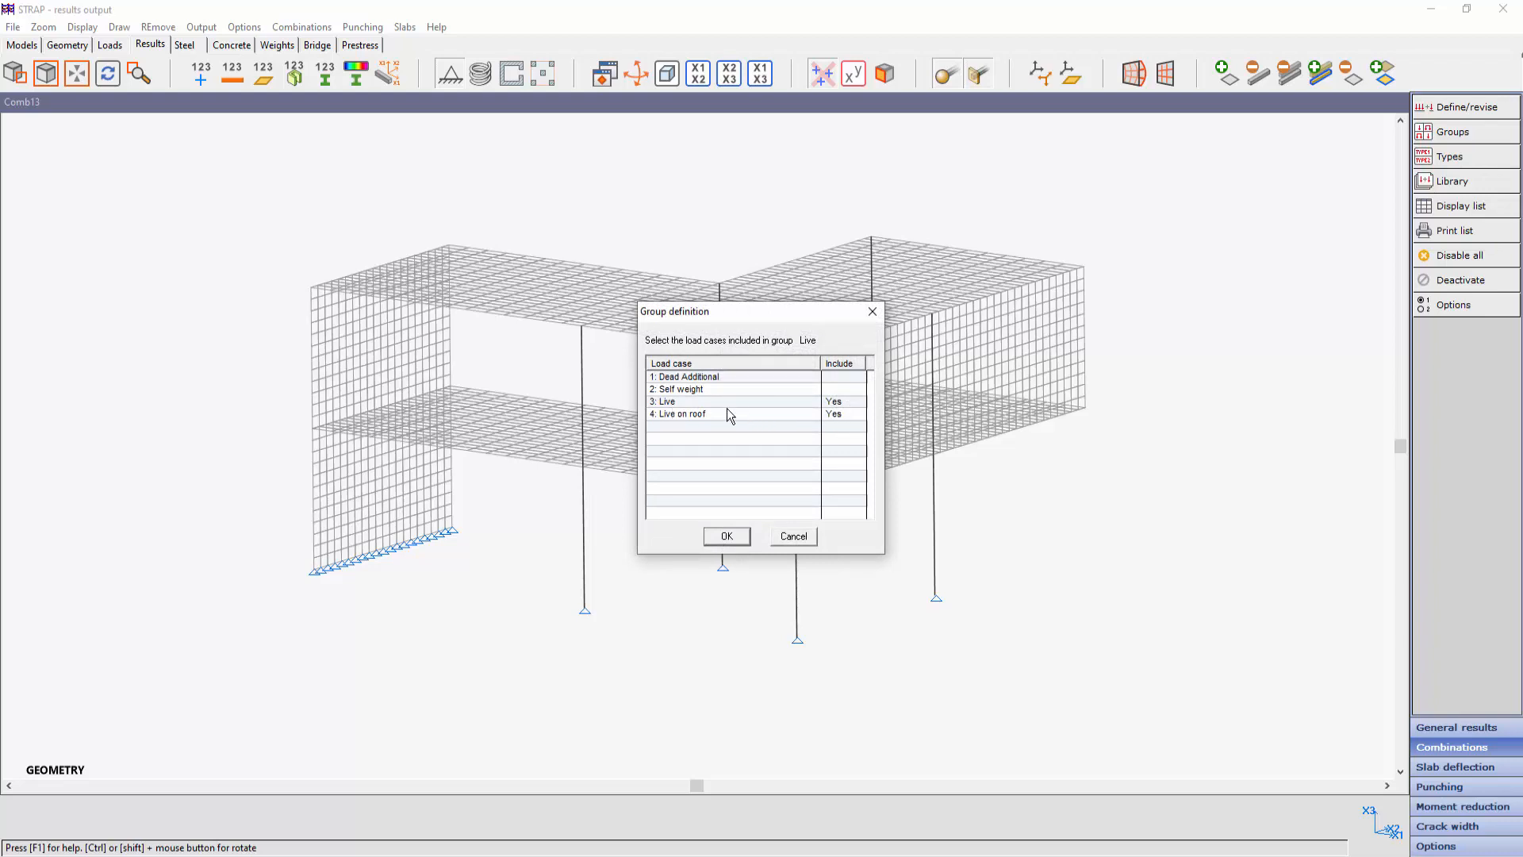
click(727, 535)
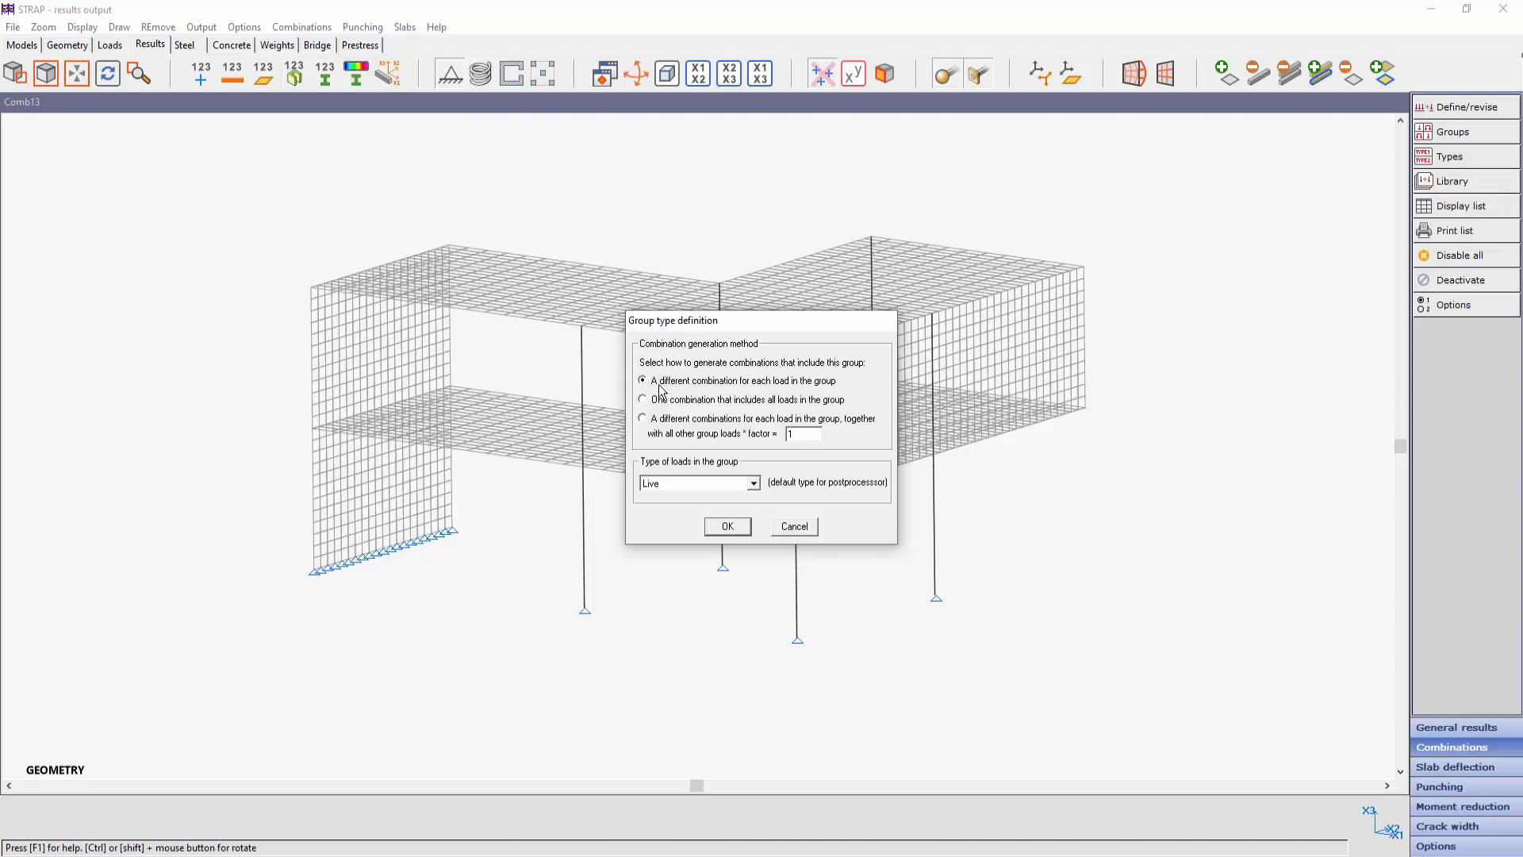
click(644, 402)
click(731, 527)
click(768, 478)
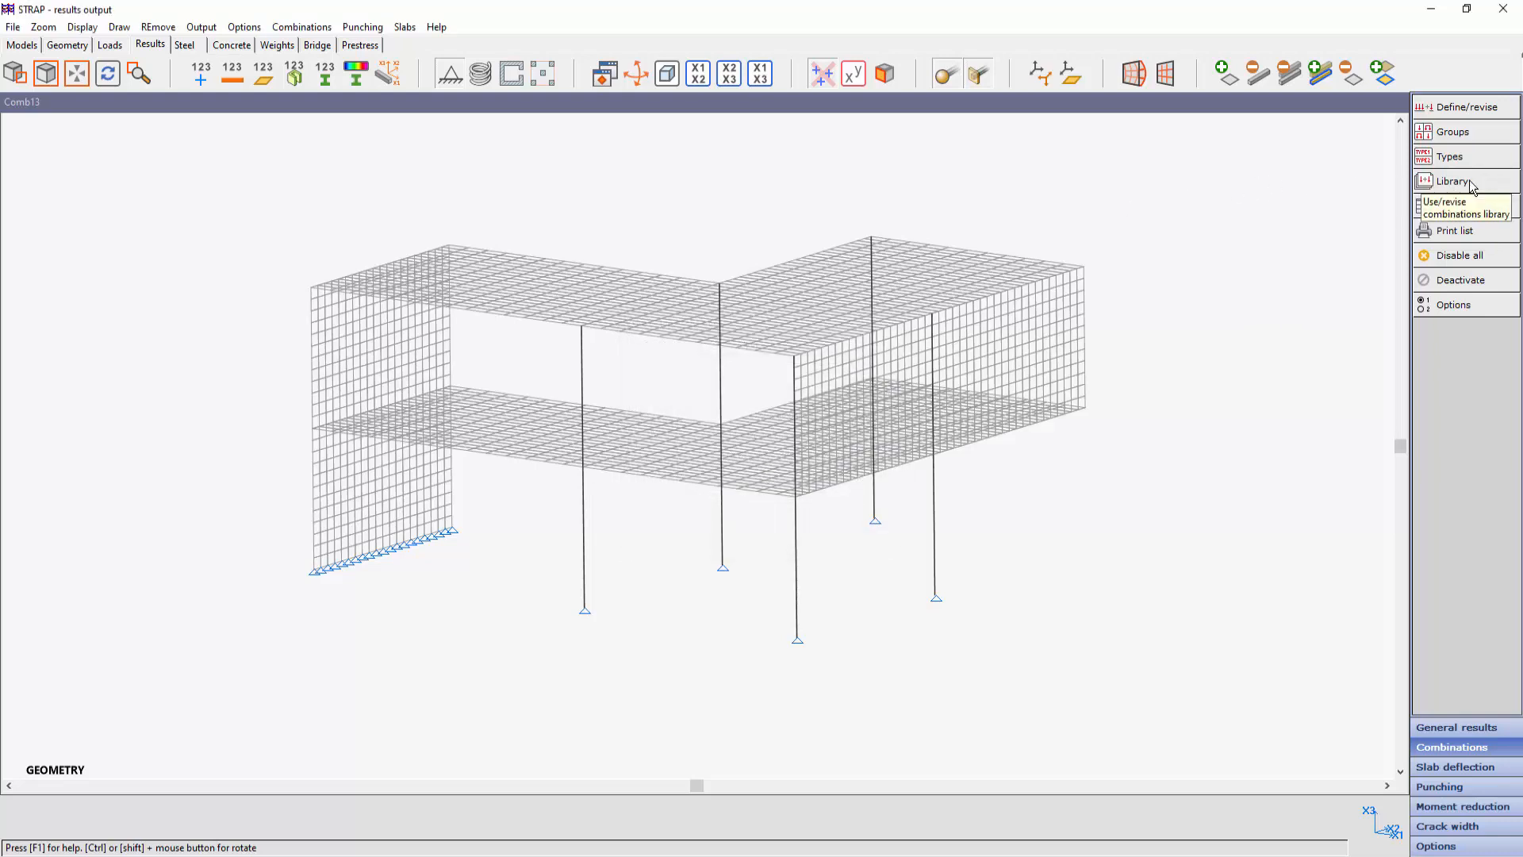
click(1462, 206)
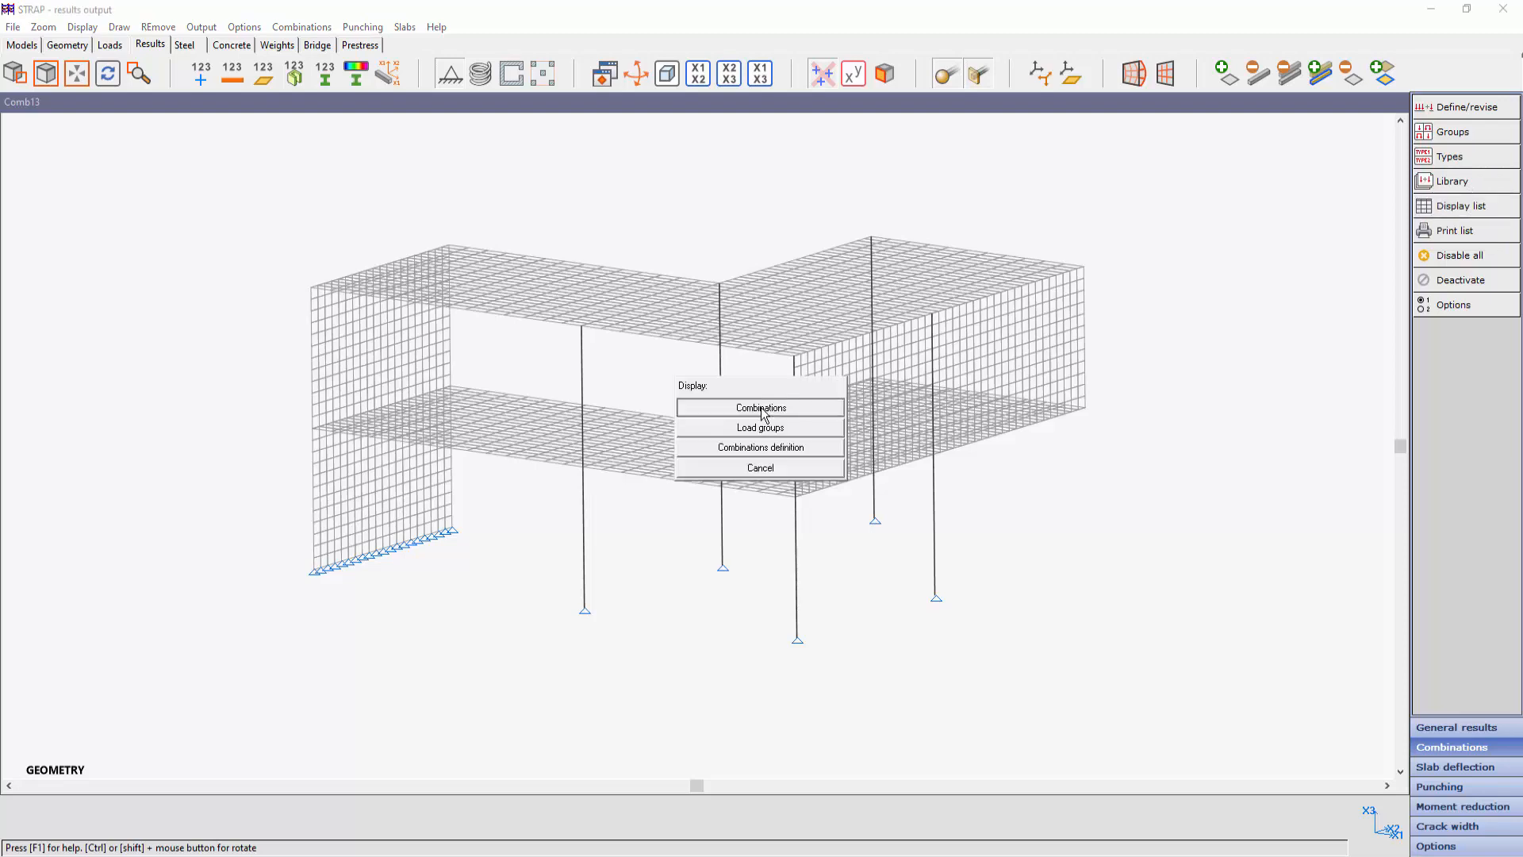
click(760, 406)
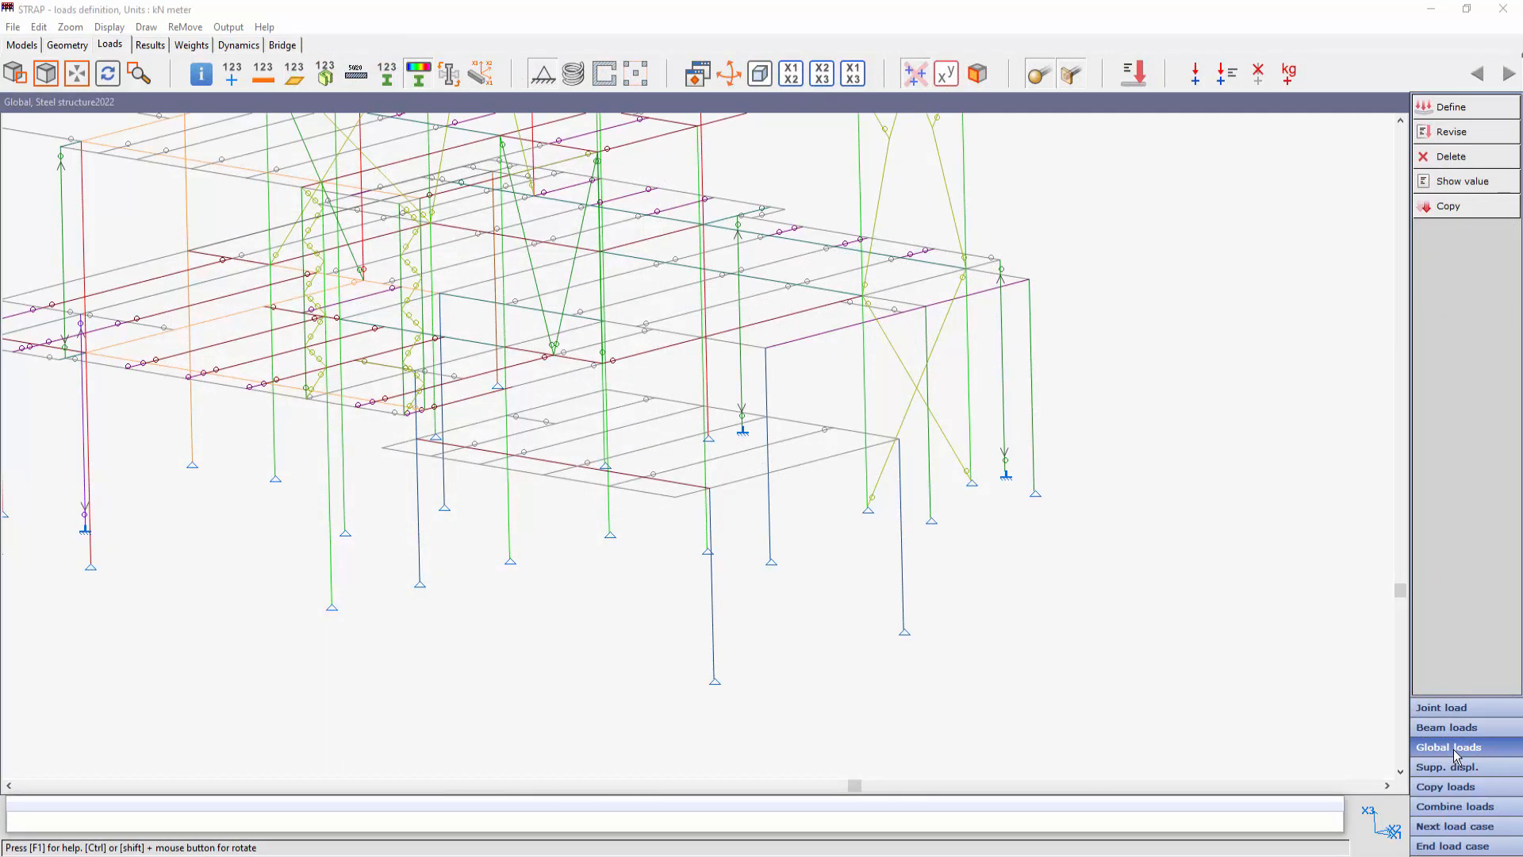
Define a rectangular area global load of -15 kN/m² in the Global X3 direction between opposite corner nodes of the lowest floor
click(1451, 107)
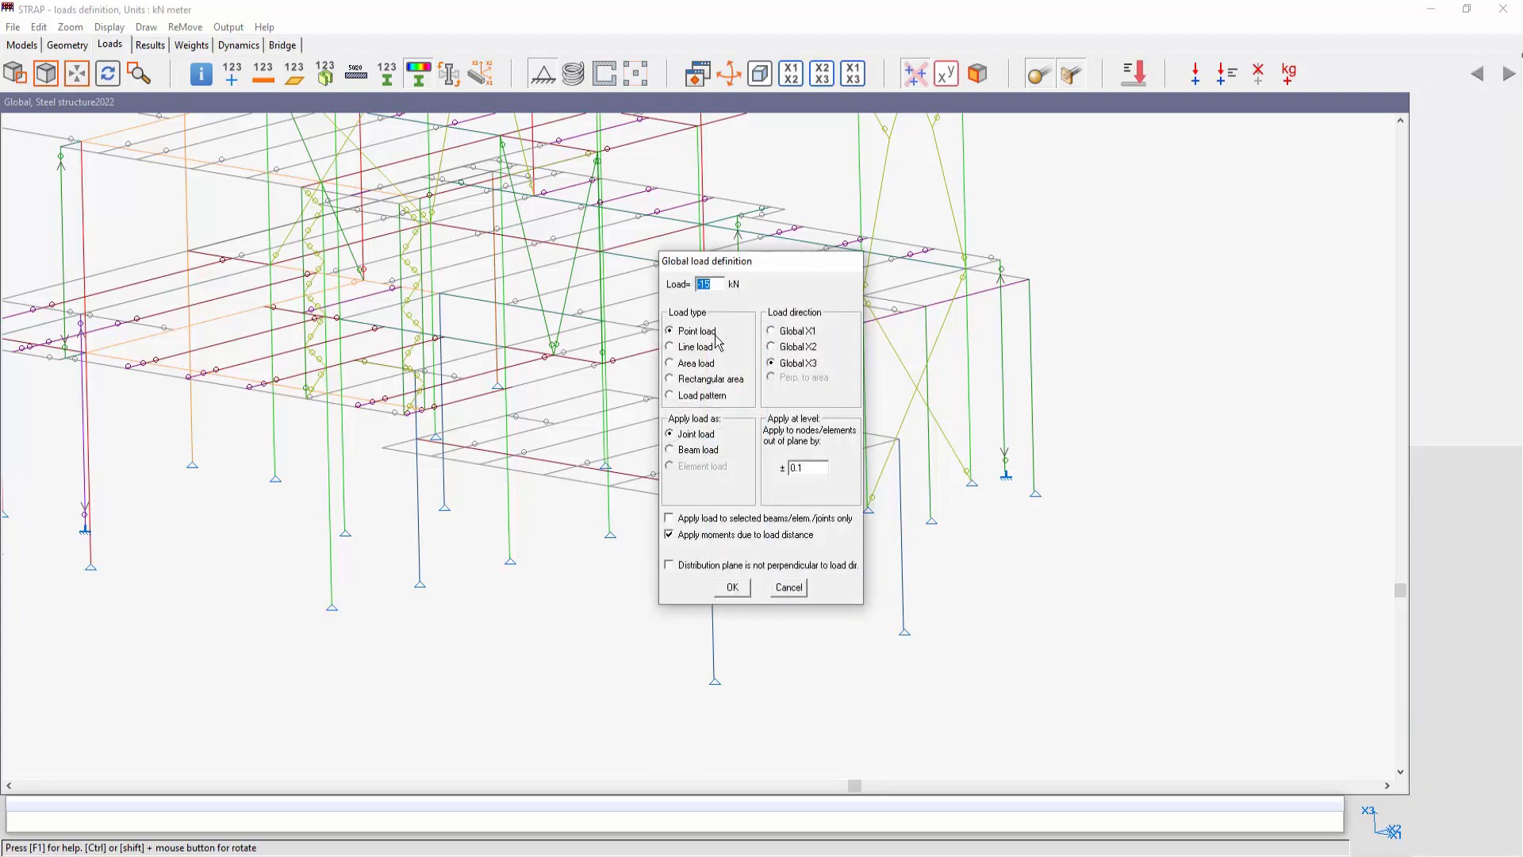
click(672, 380)
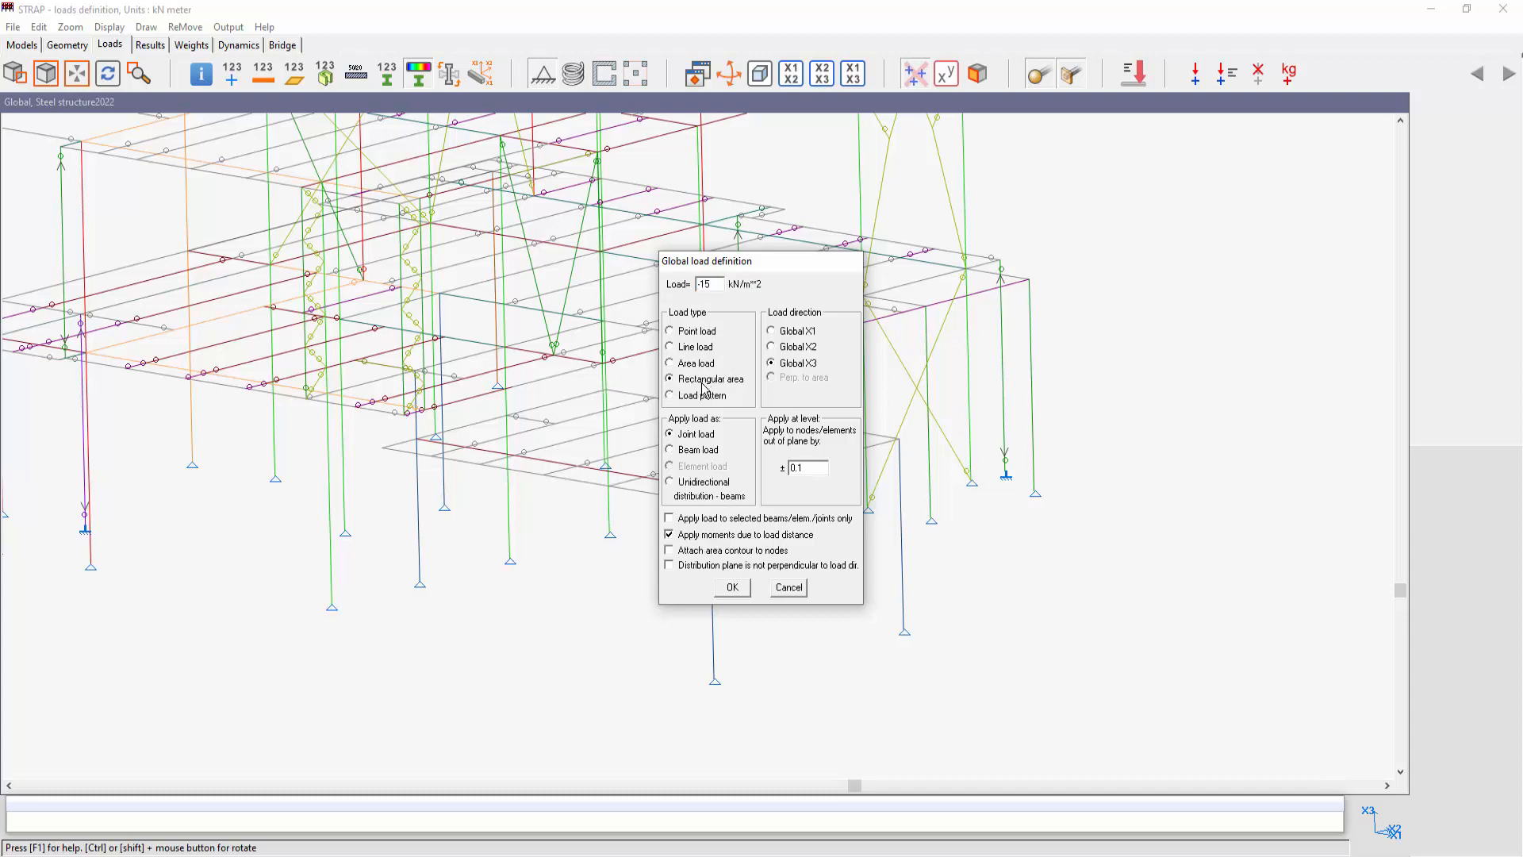
click(739, 591)
click(381, 449)
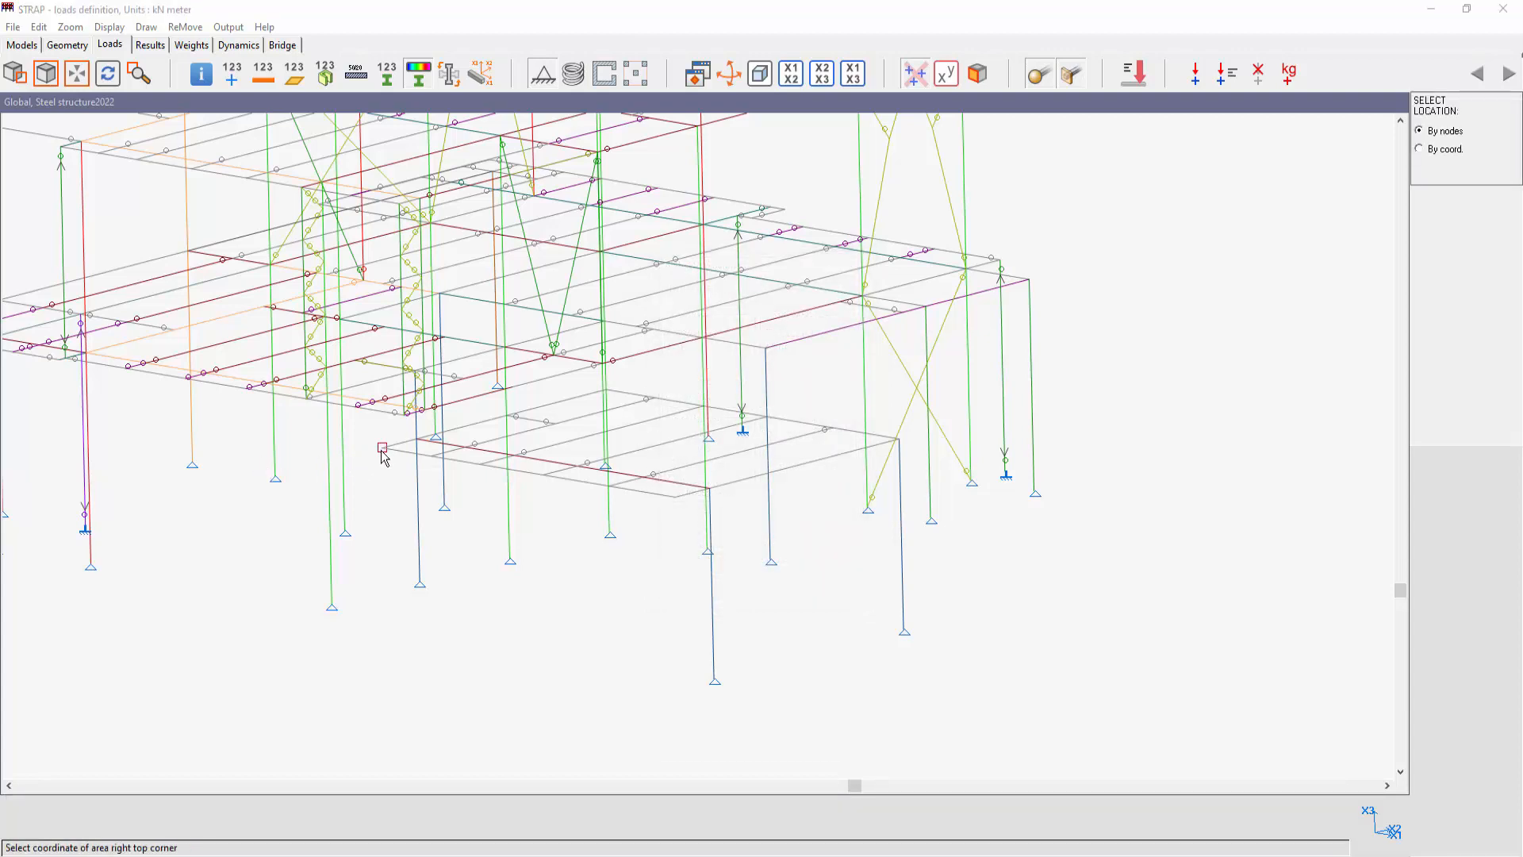
click(898, 441)
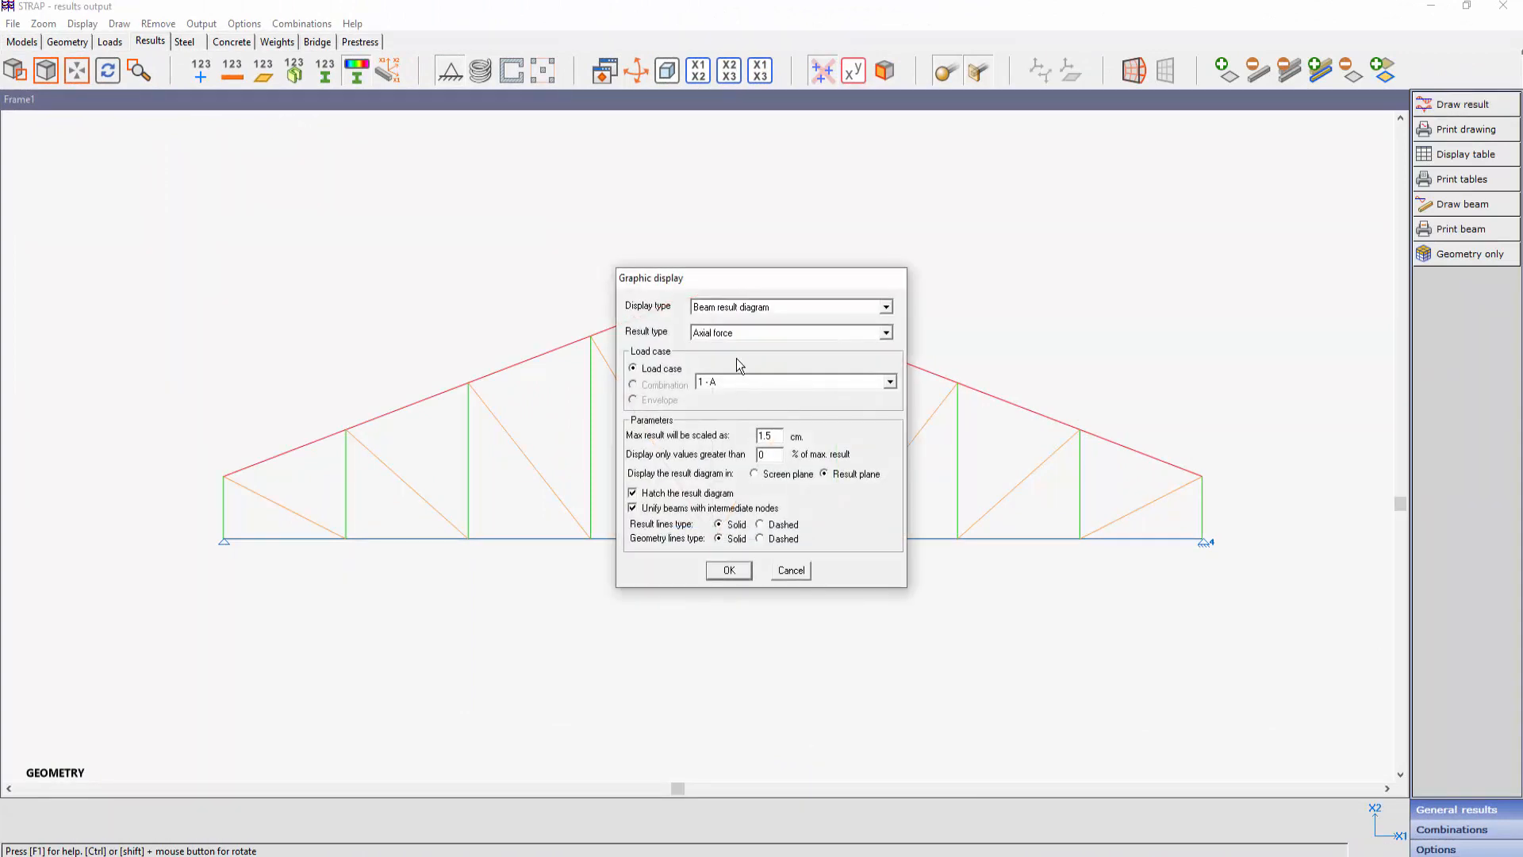
Display the truss axial force diagram for load case 1 - A, followed by its displacements
click(729, 571)
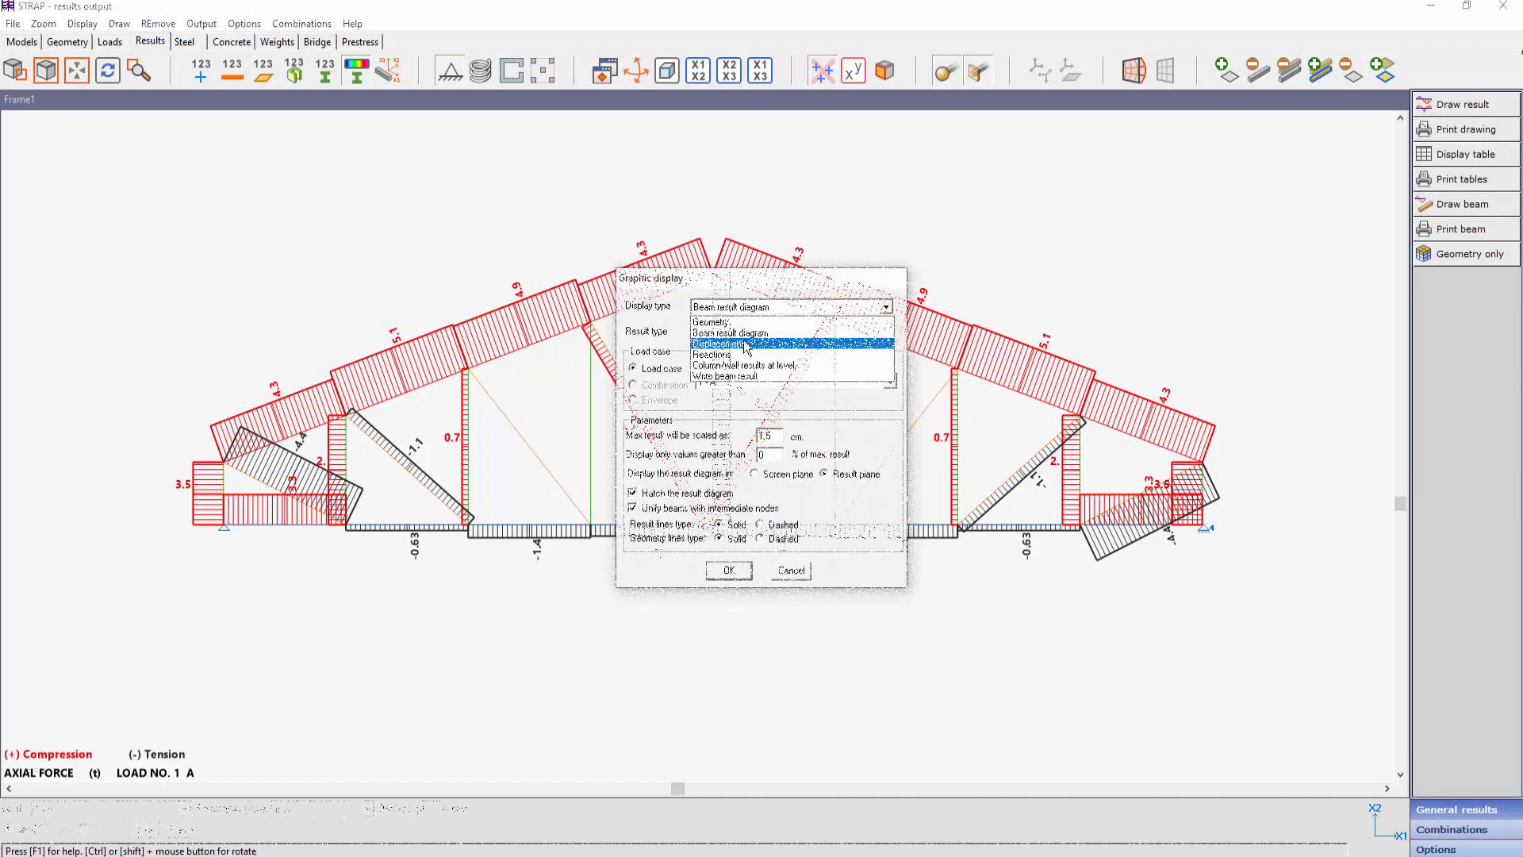
click(745, 345)
click(729, 570)
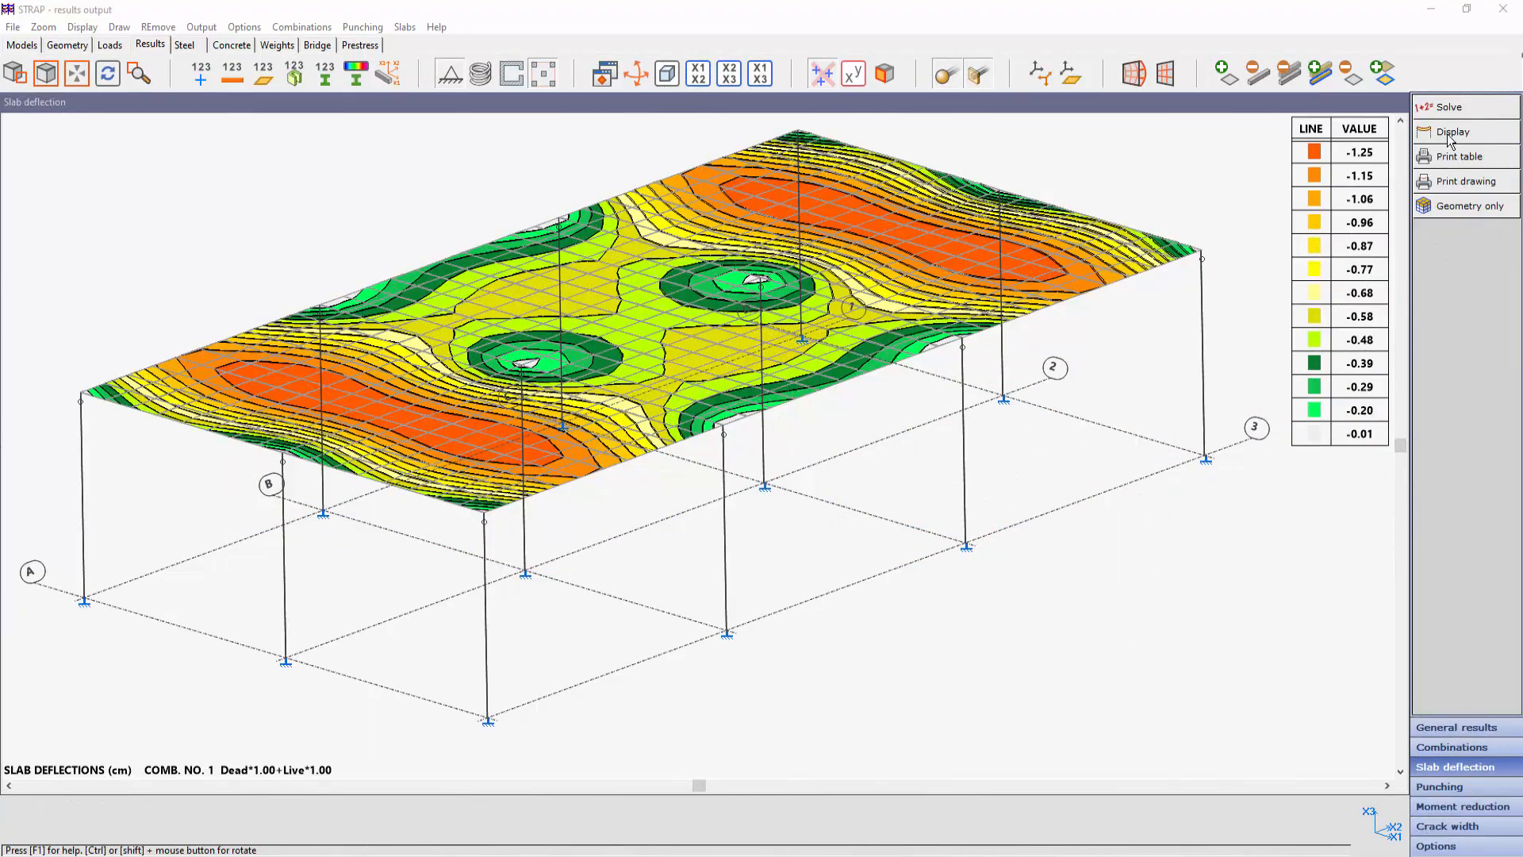
Switch the slab deflection calculation to user defined reinforcement, apply the element reinforcement parameters to all elements and open the combination deactivation
click(1460, 112)
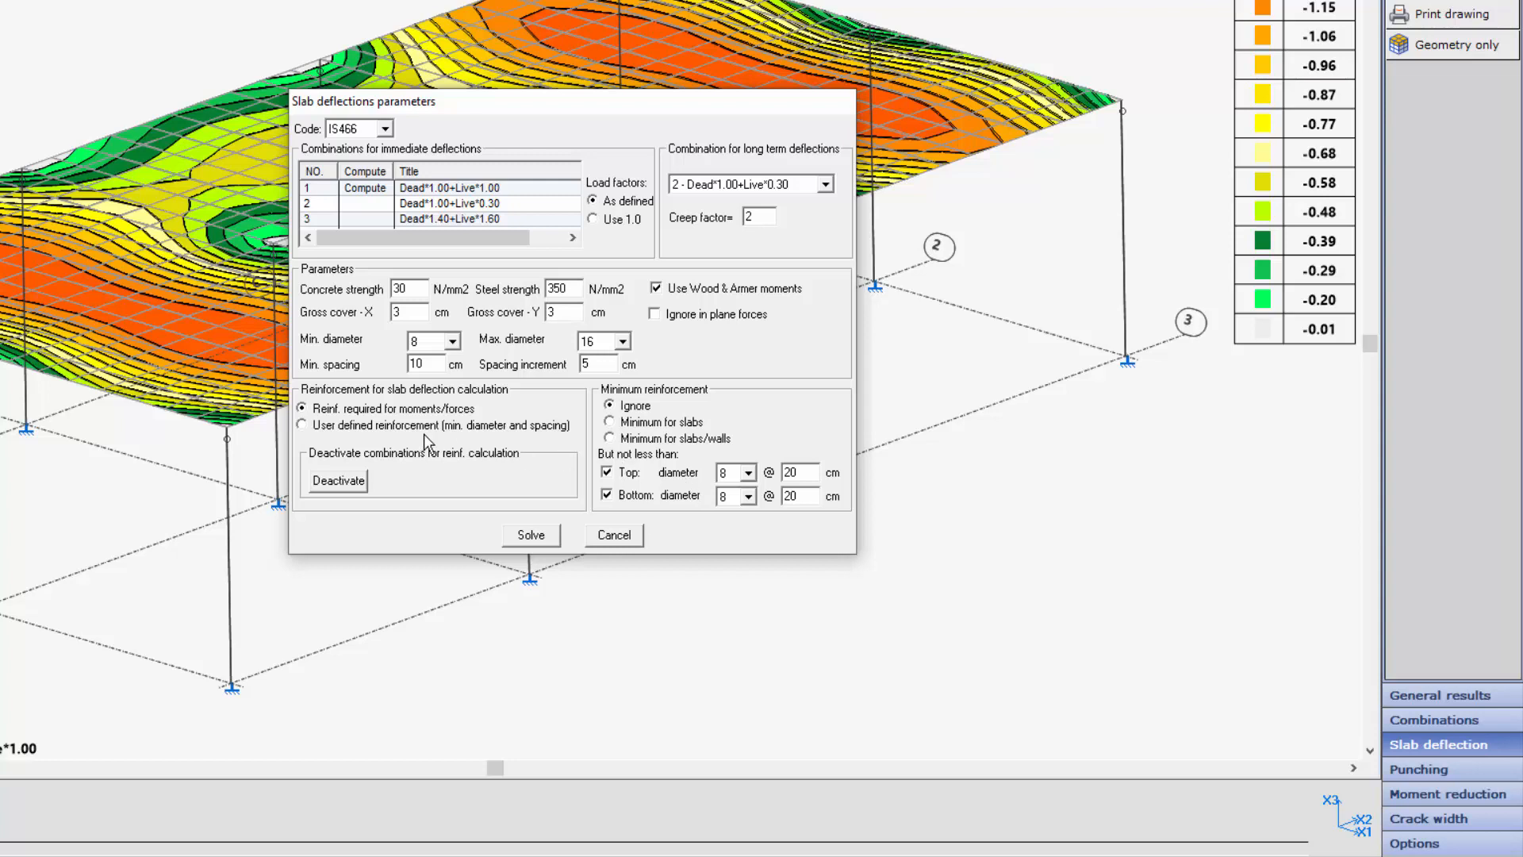
click(303, 426)
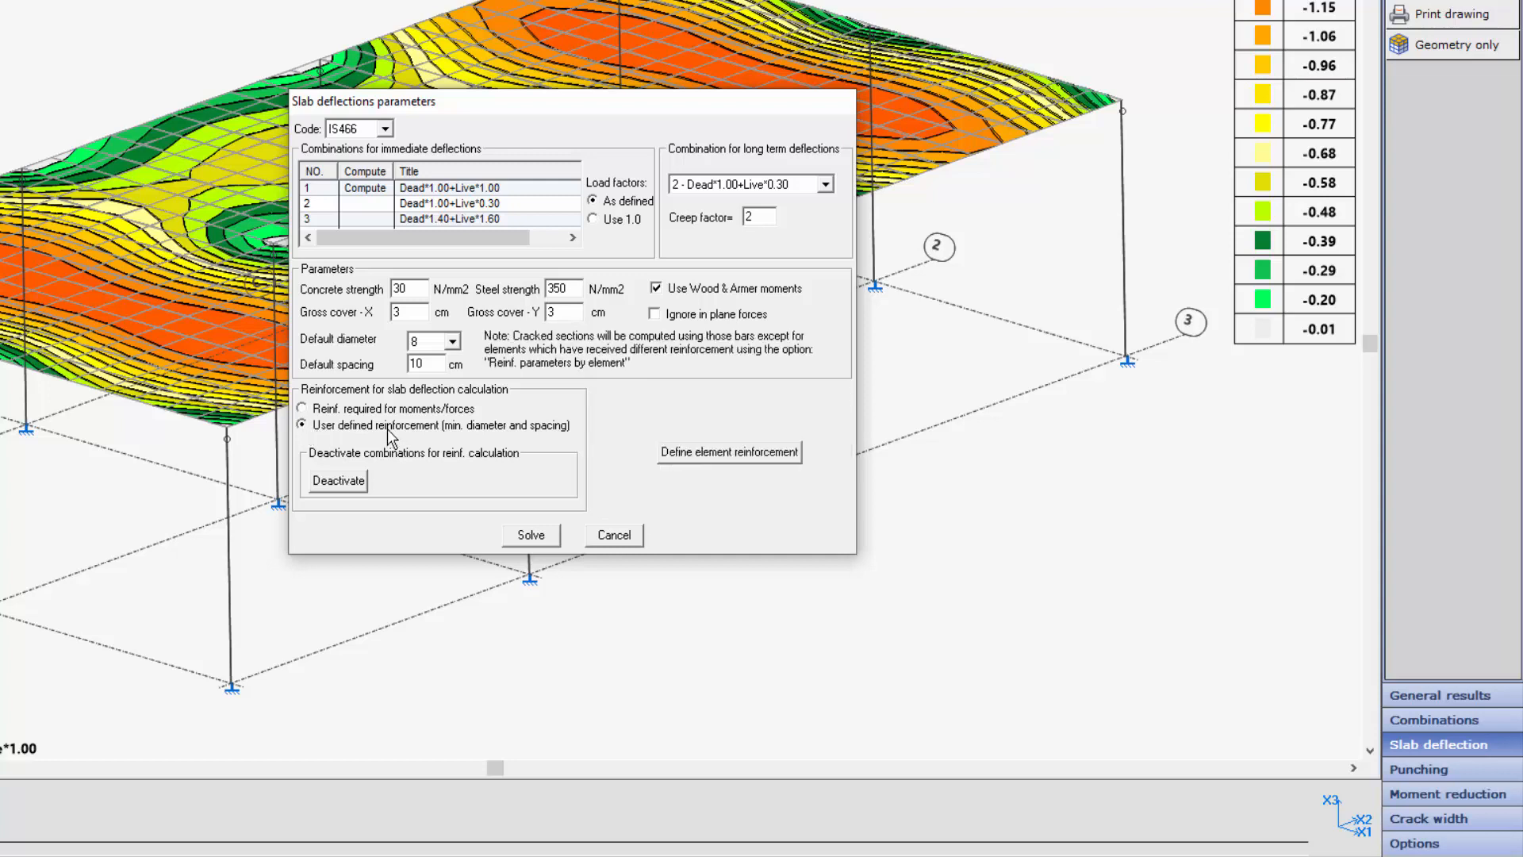
click(742, 454)
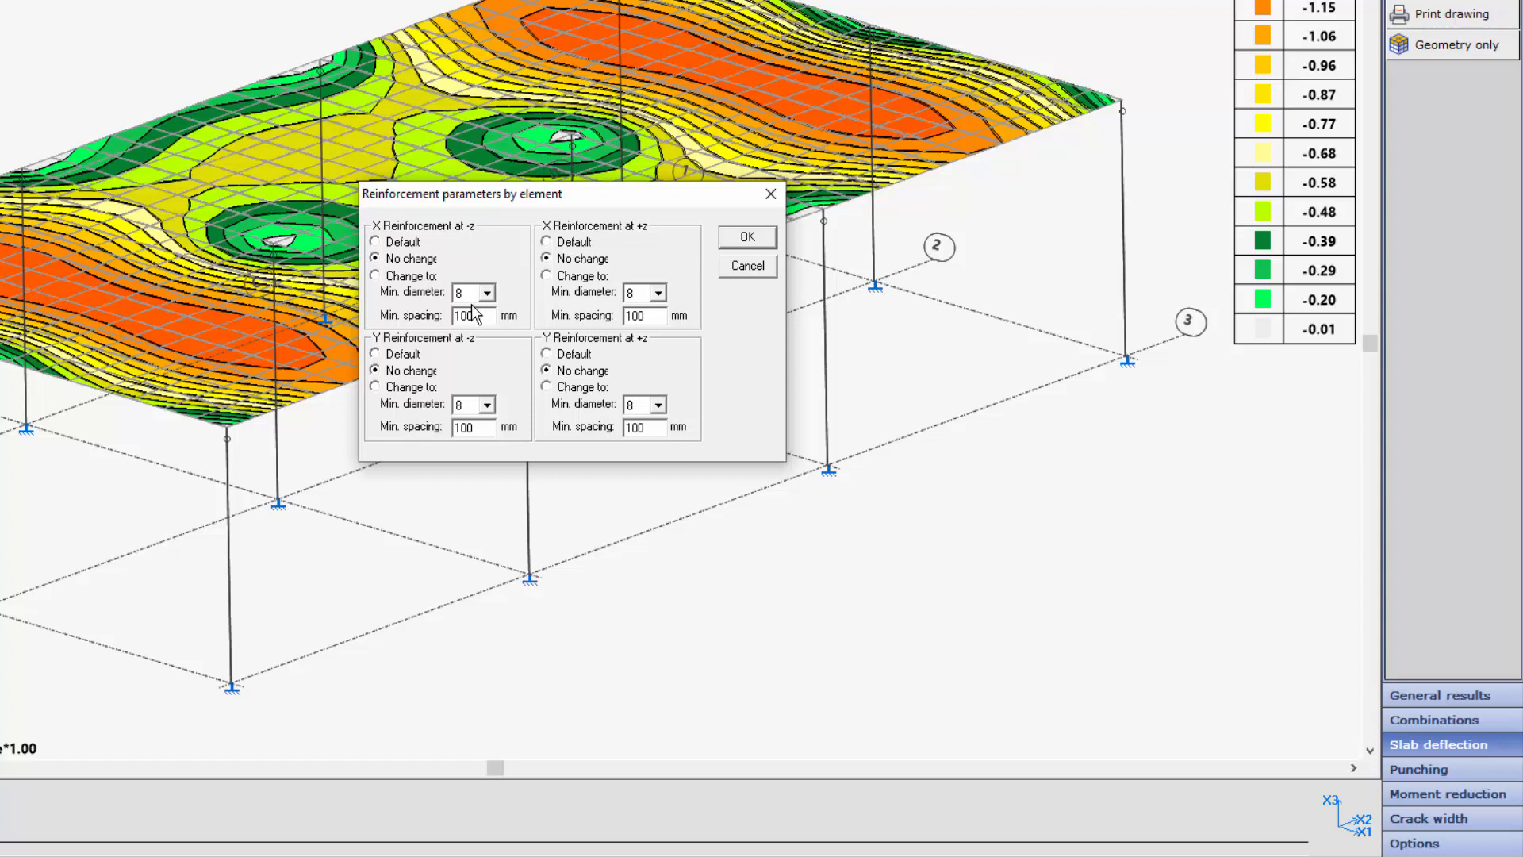
click(745, 247)
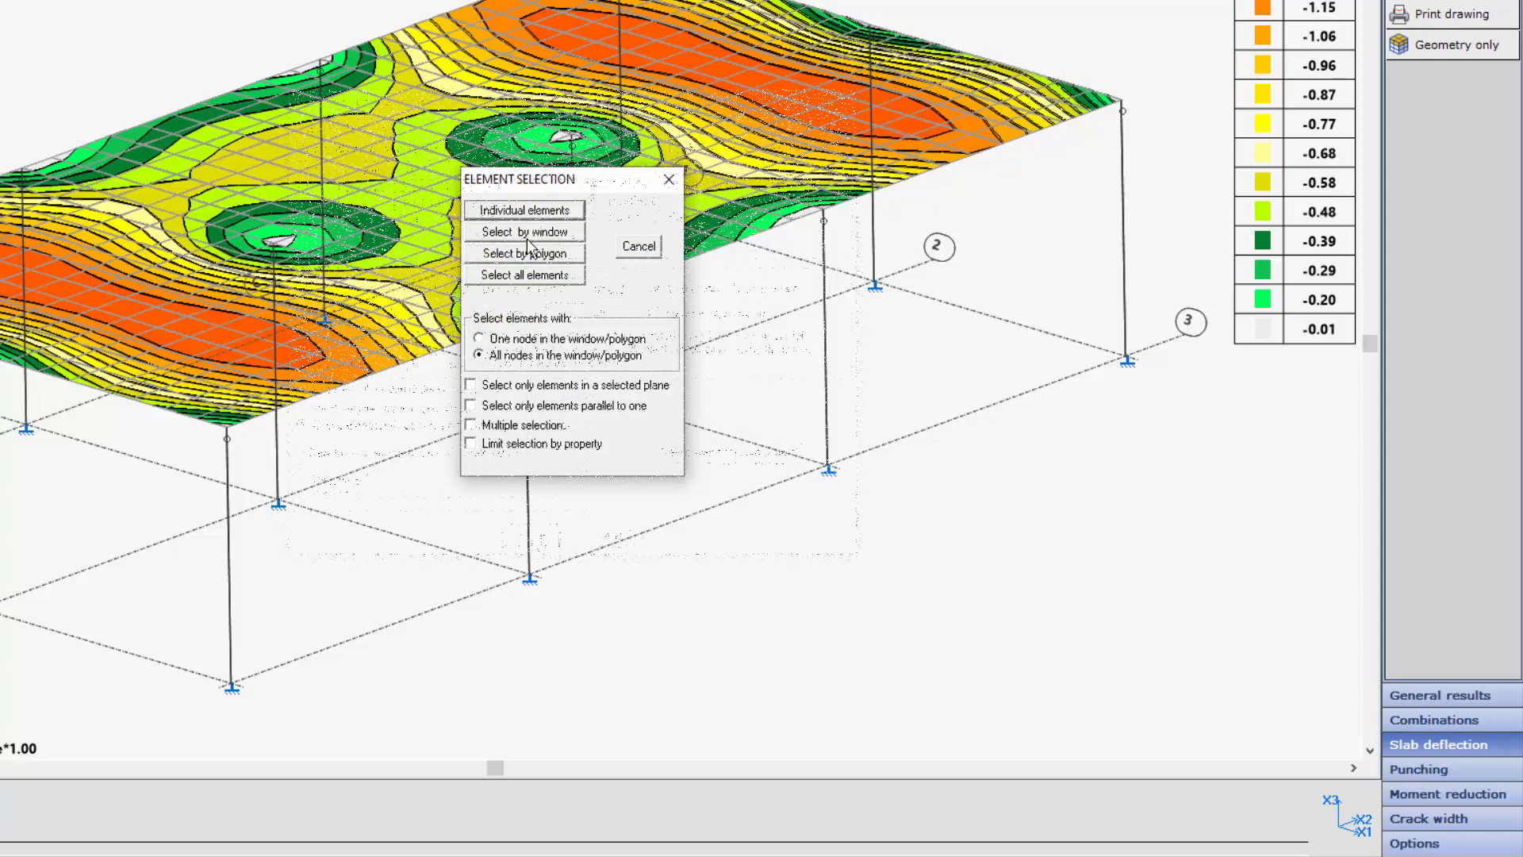
click(525, 274)
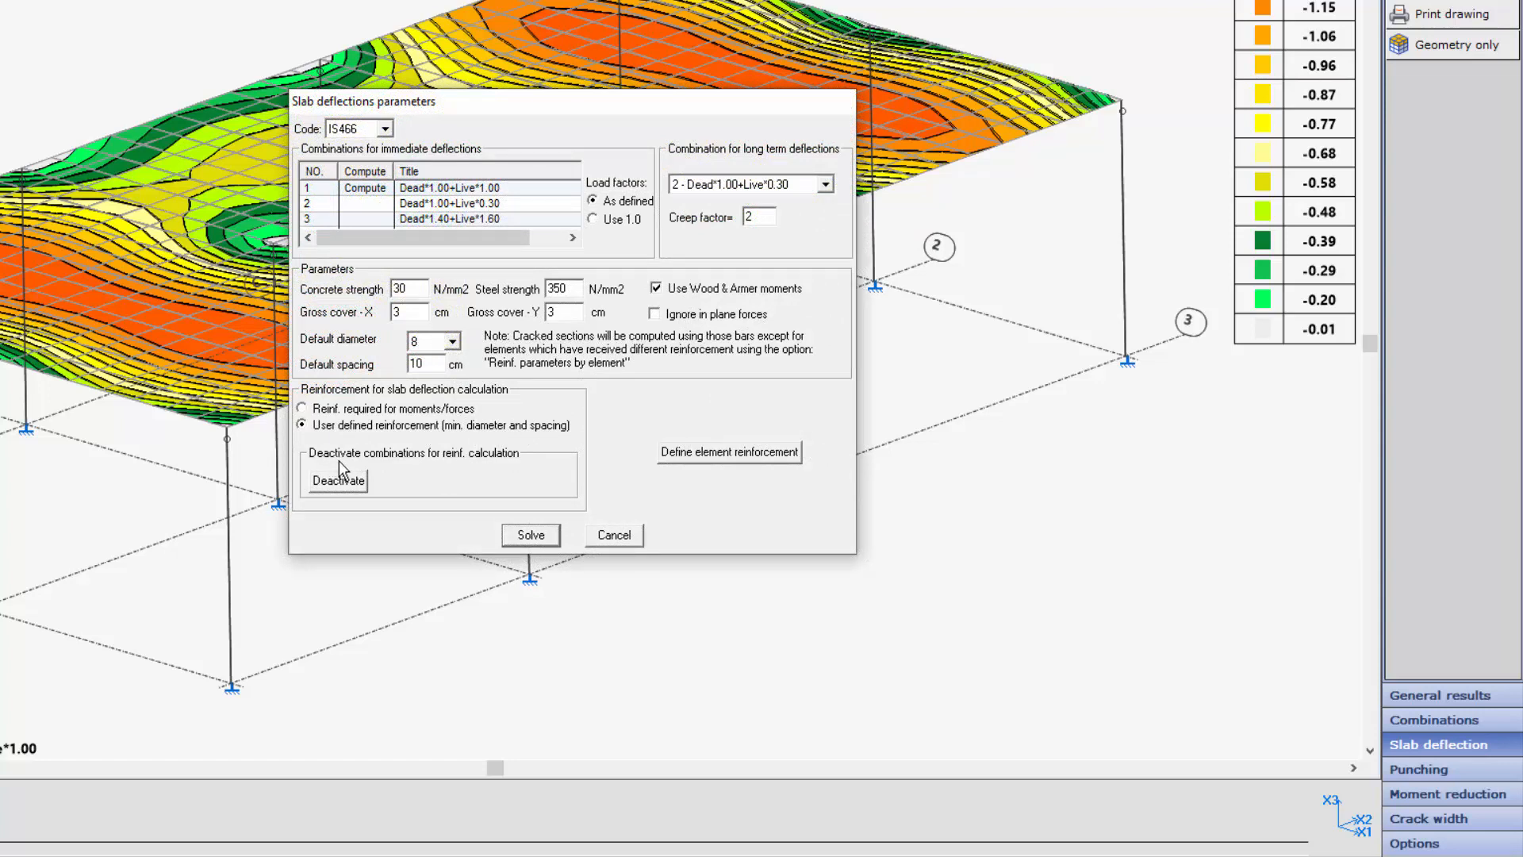
click(341, 486)
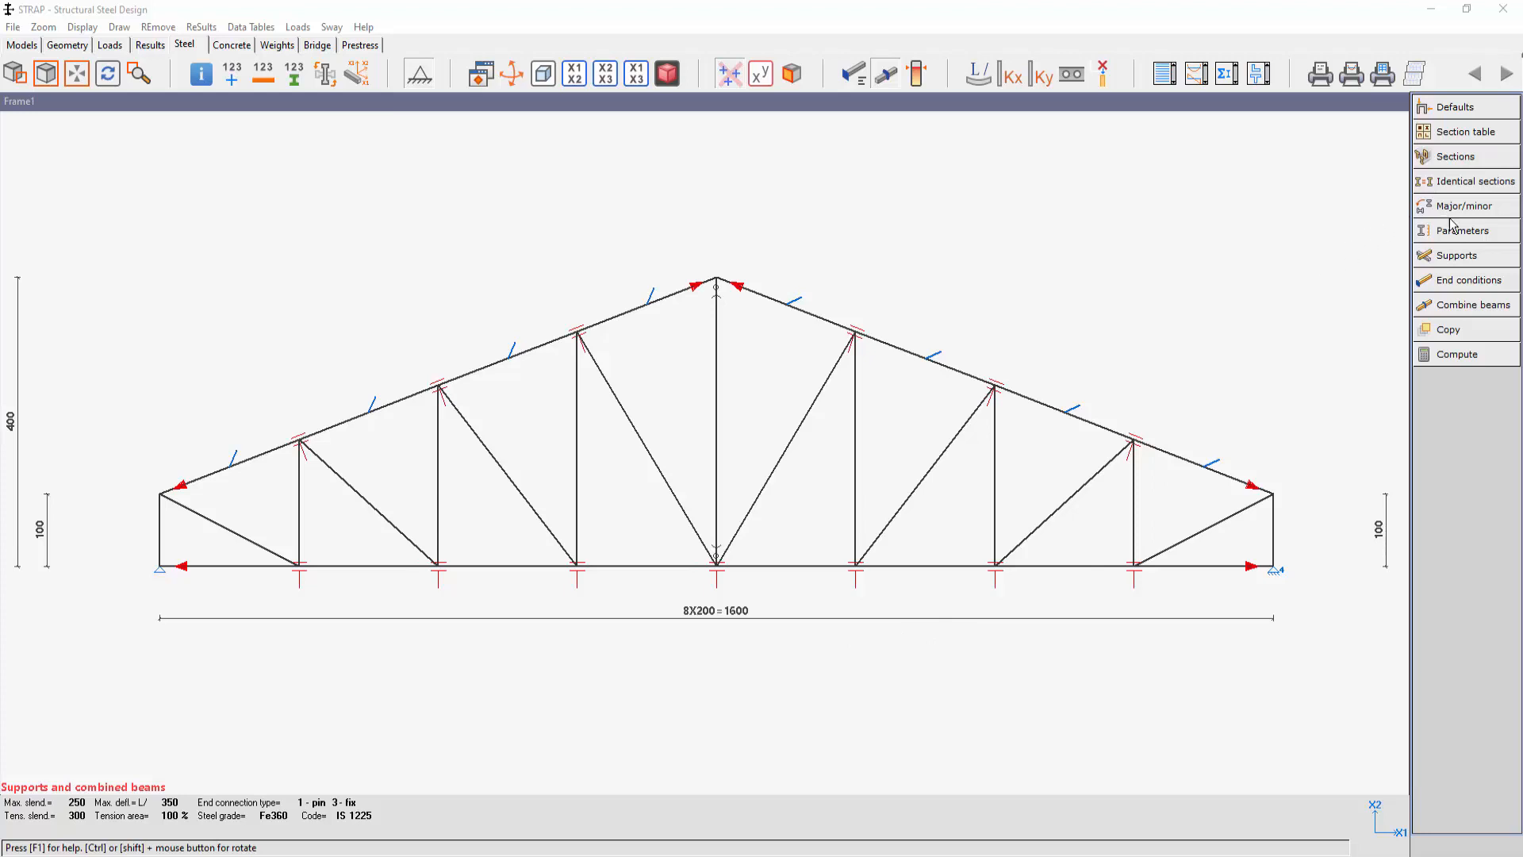
Review the combine beams options and hide the combined beams in the truss supports display
click(1472, 308)
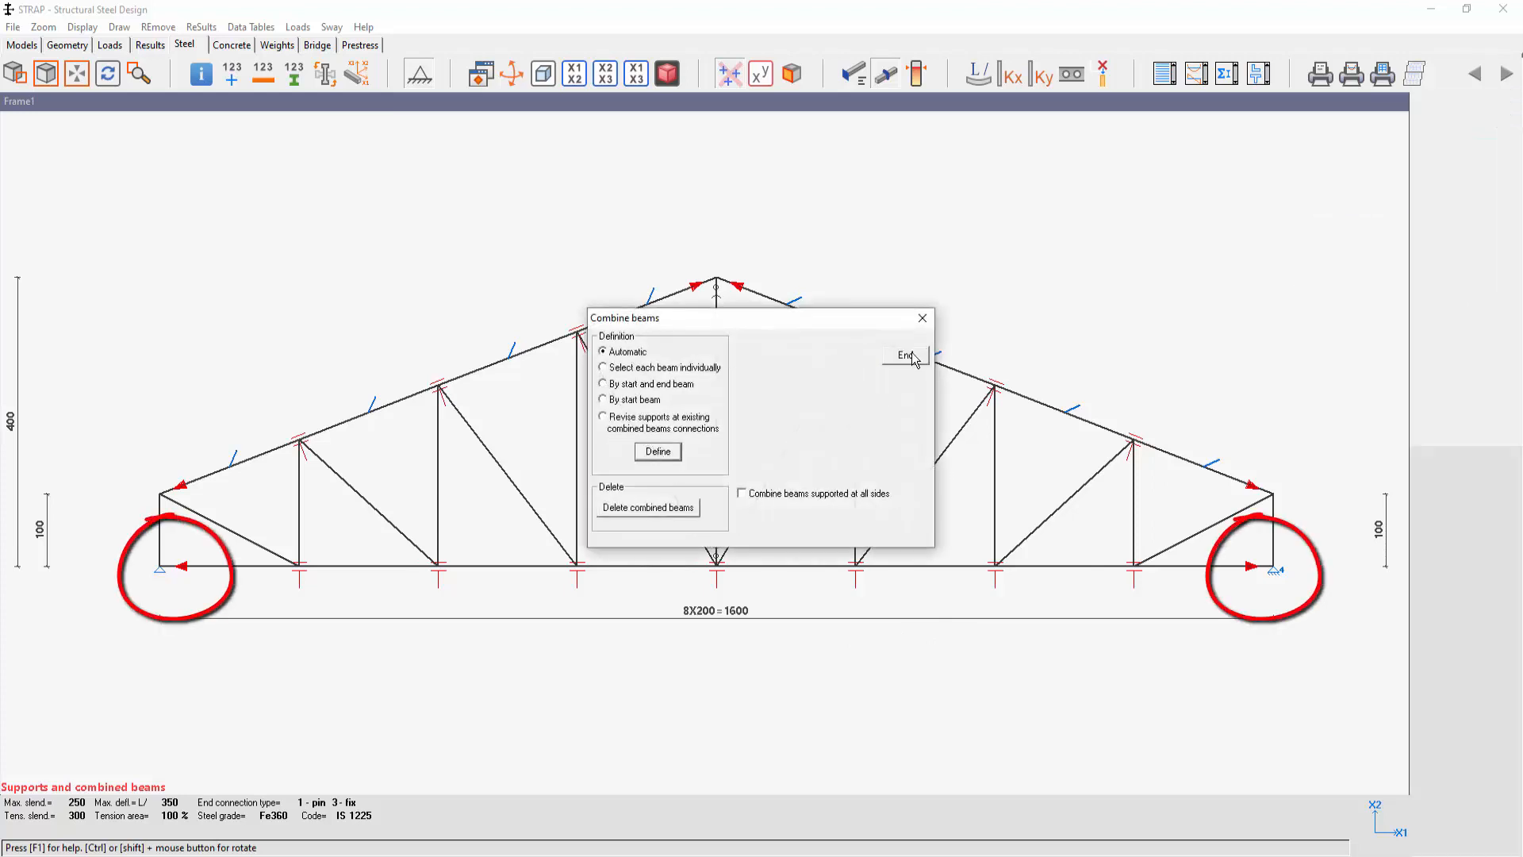
click(906, 356)
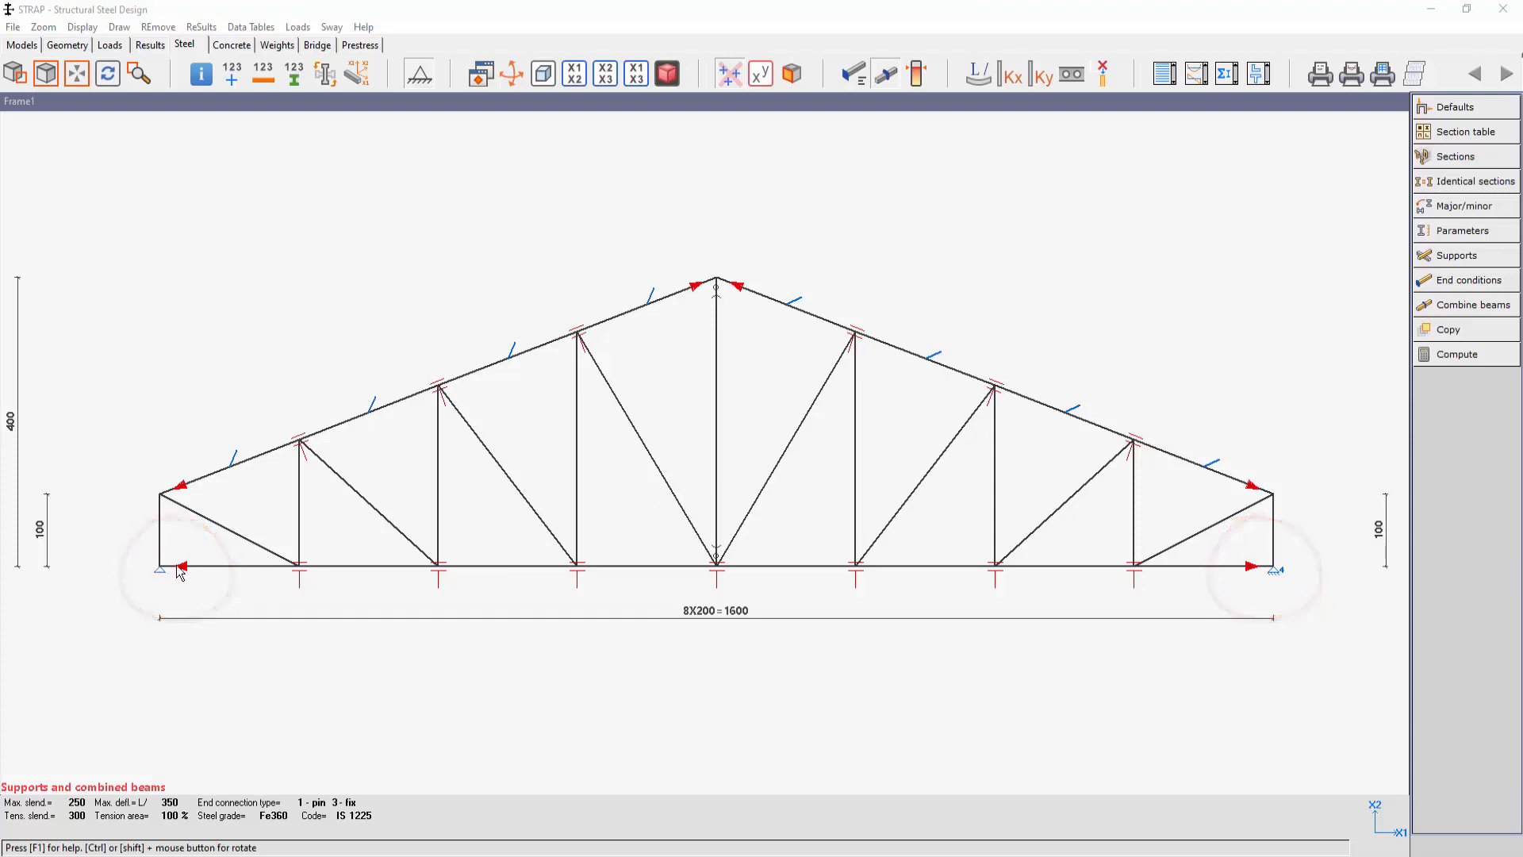
click(122, 29)
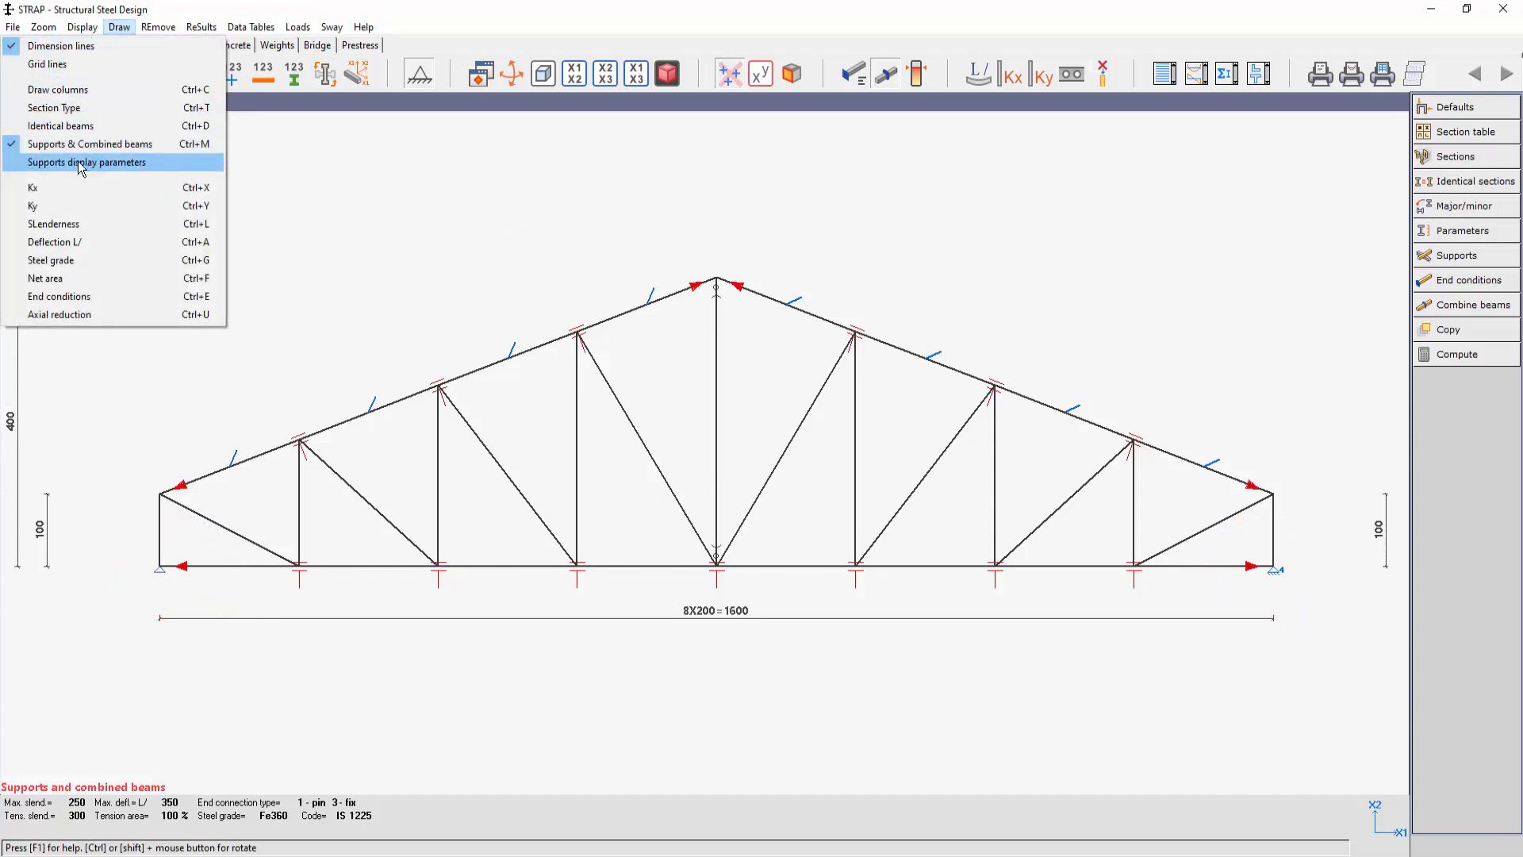
click(73, 163)
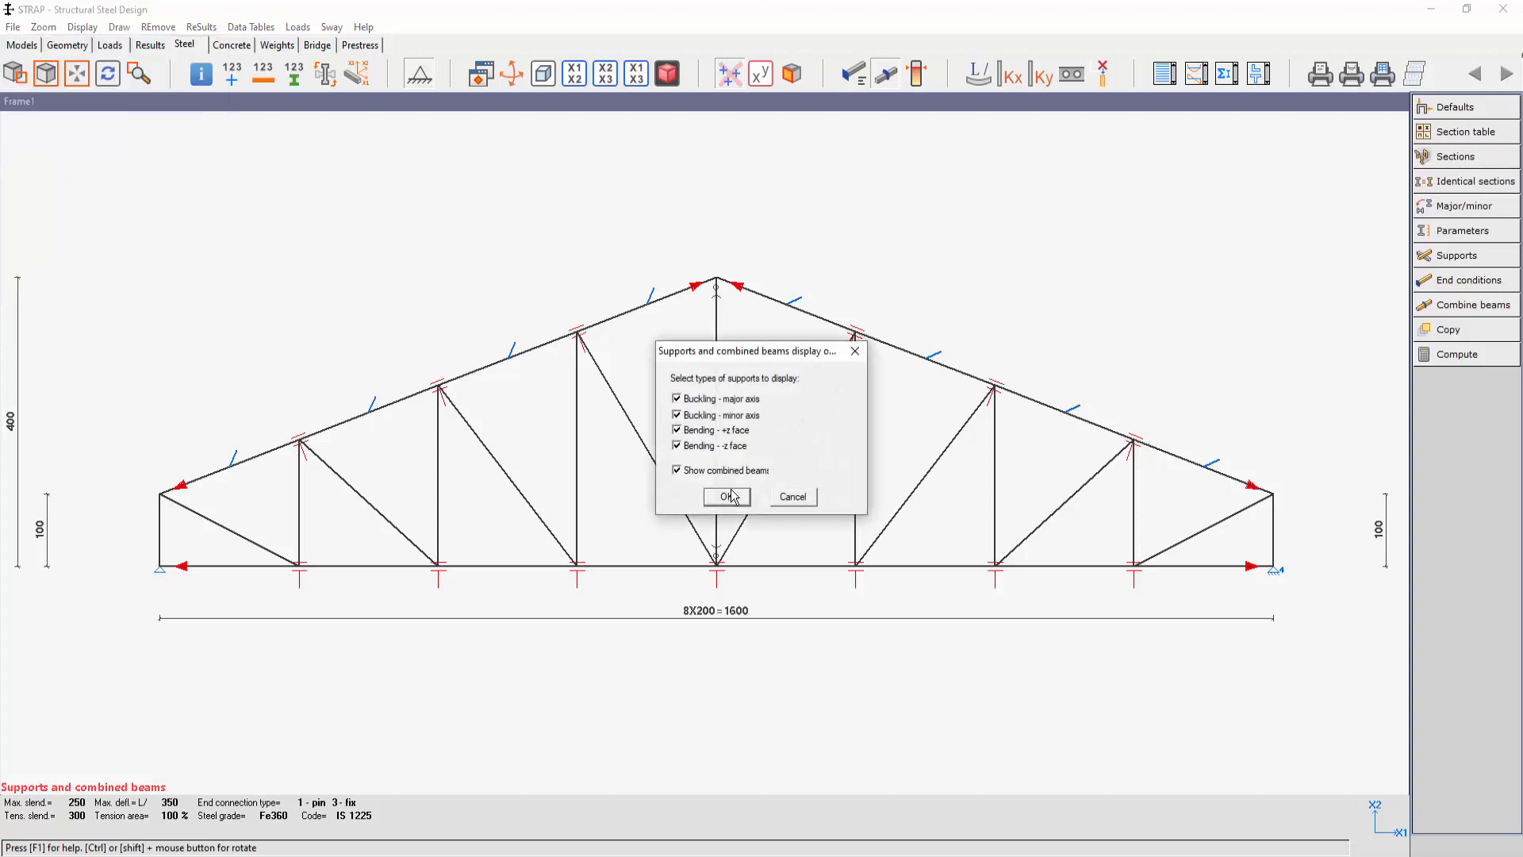
drag(726, 359, 226, 237)
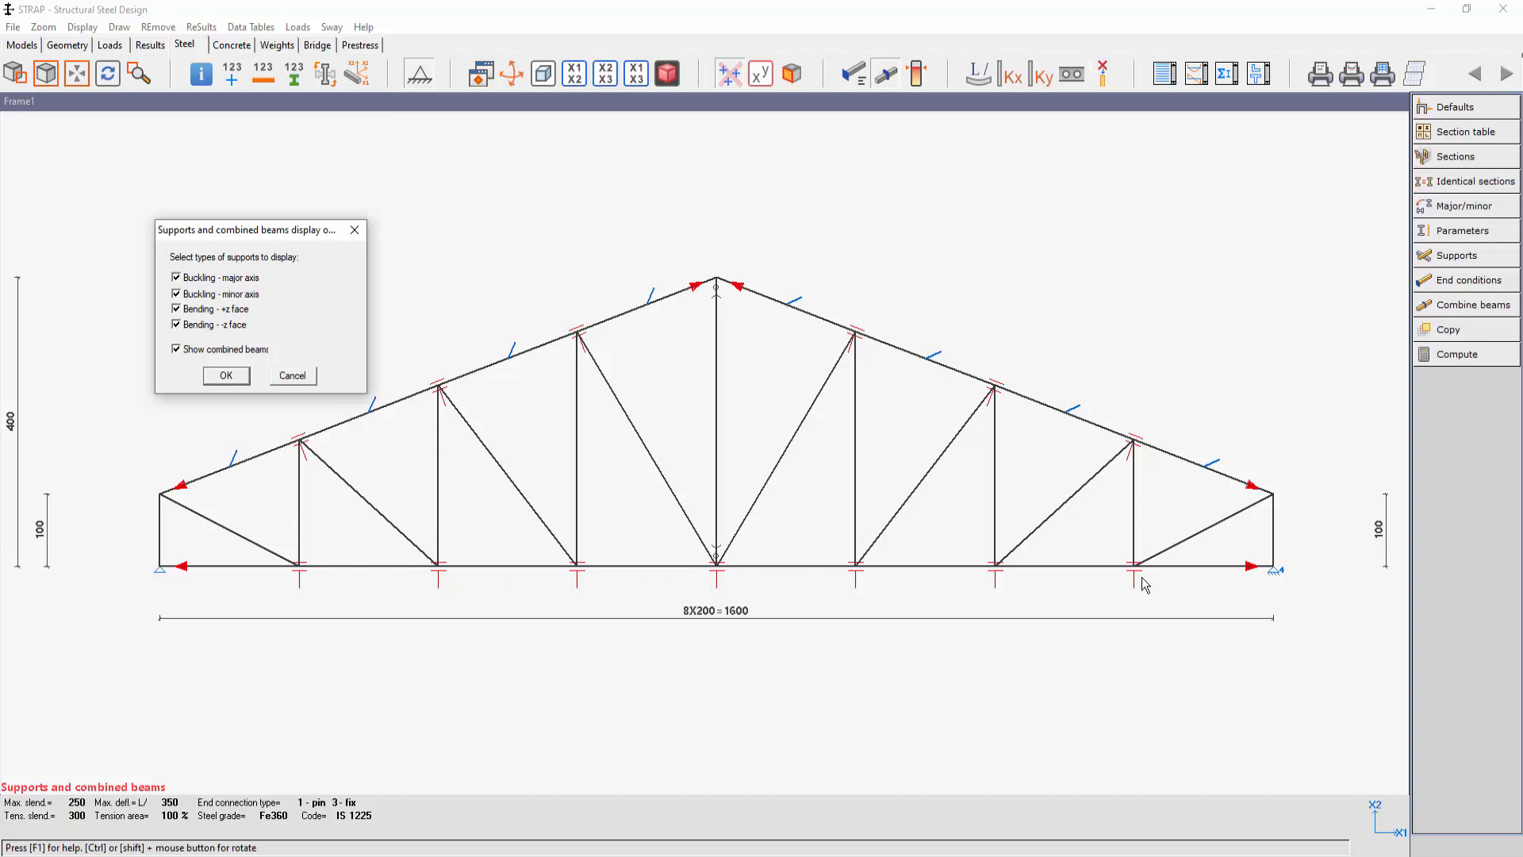
click(176, 353)
click(226, 375)
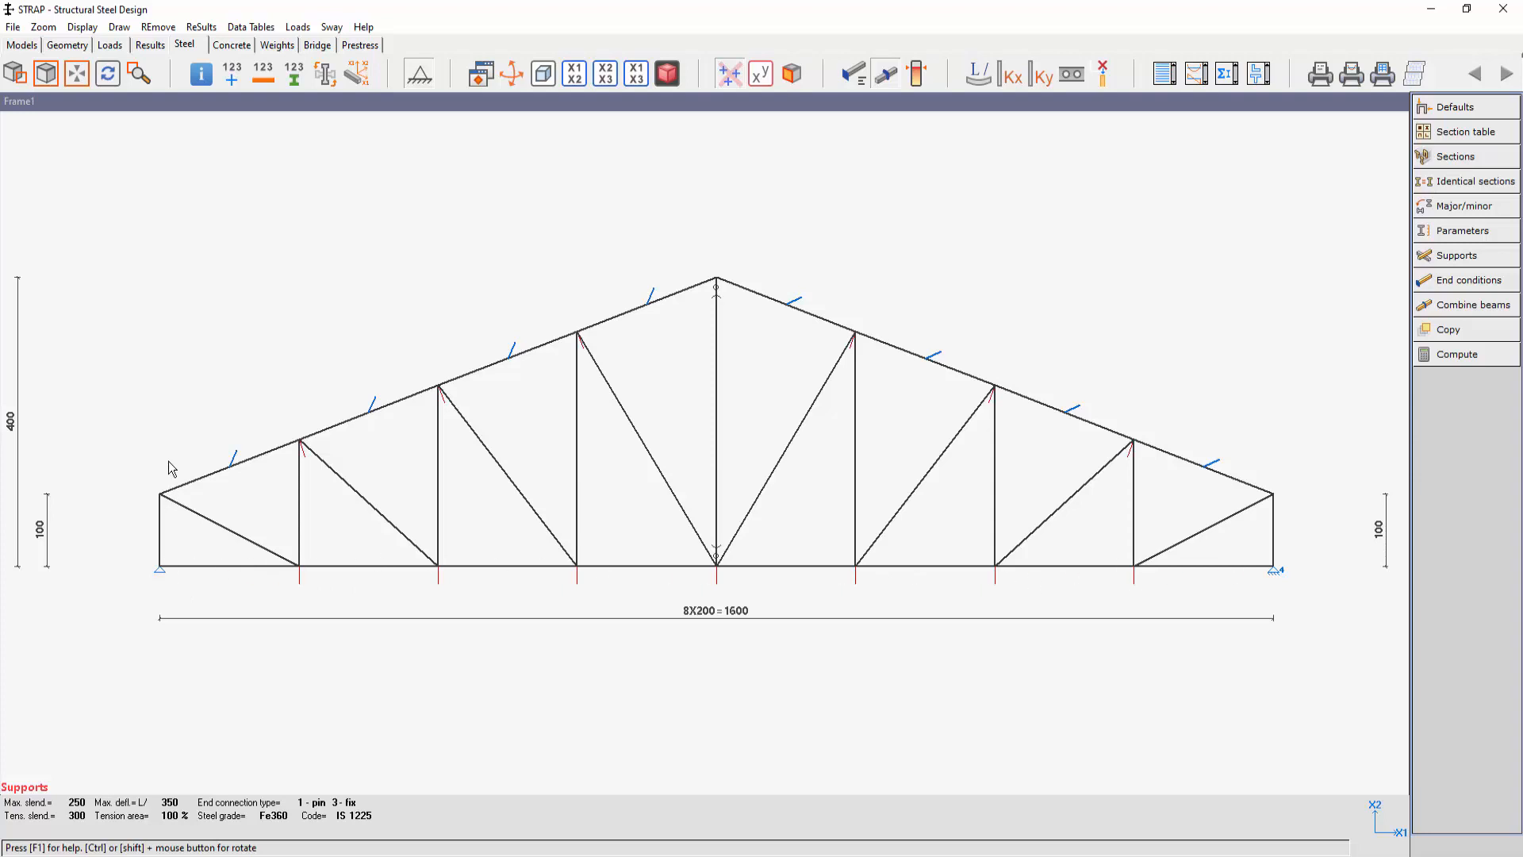
Show the combined beams again and hide the minor axis buckling supports in the truss display
click(119, 27)
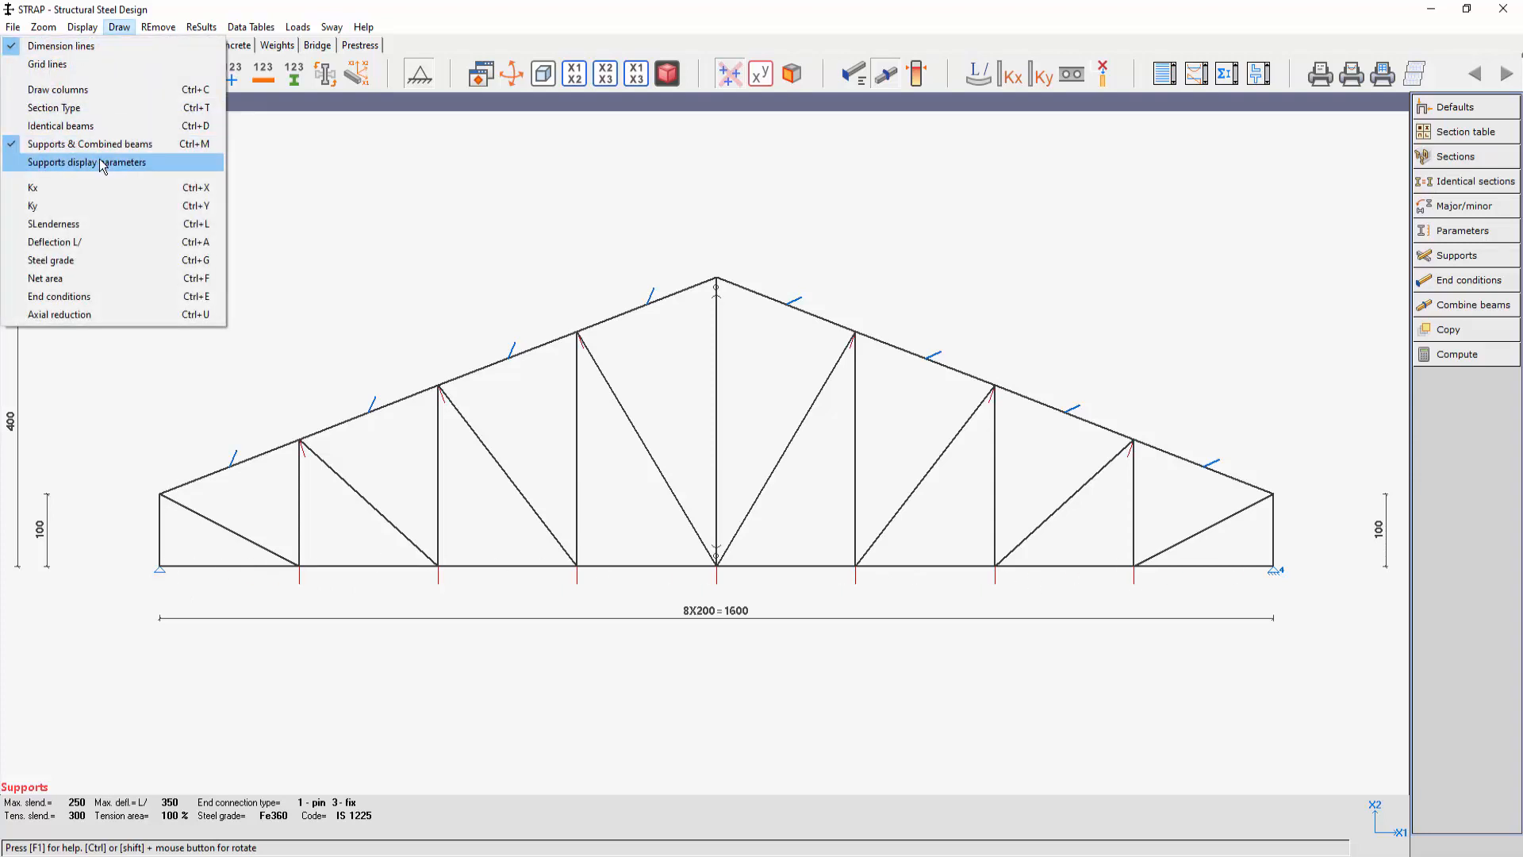
click(182, 160)
click(203, 351)
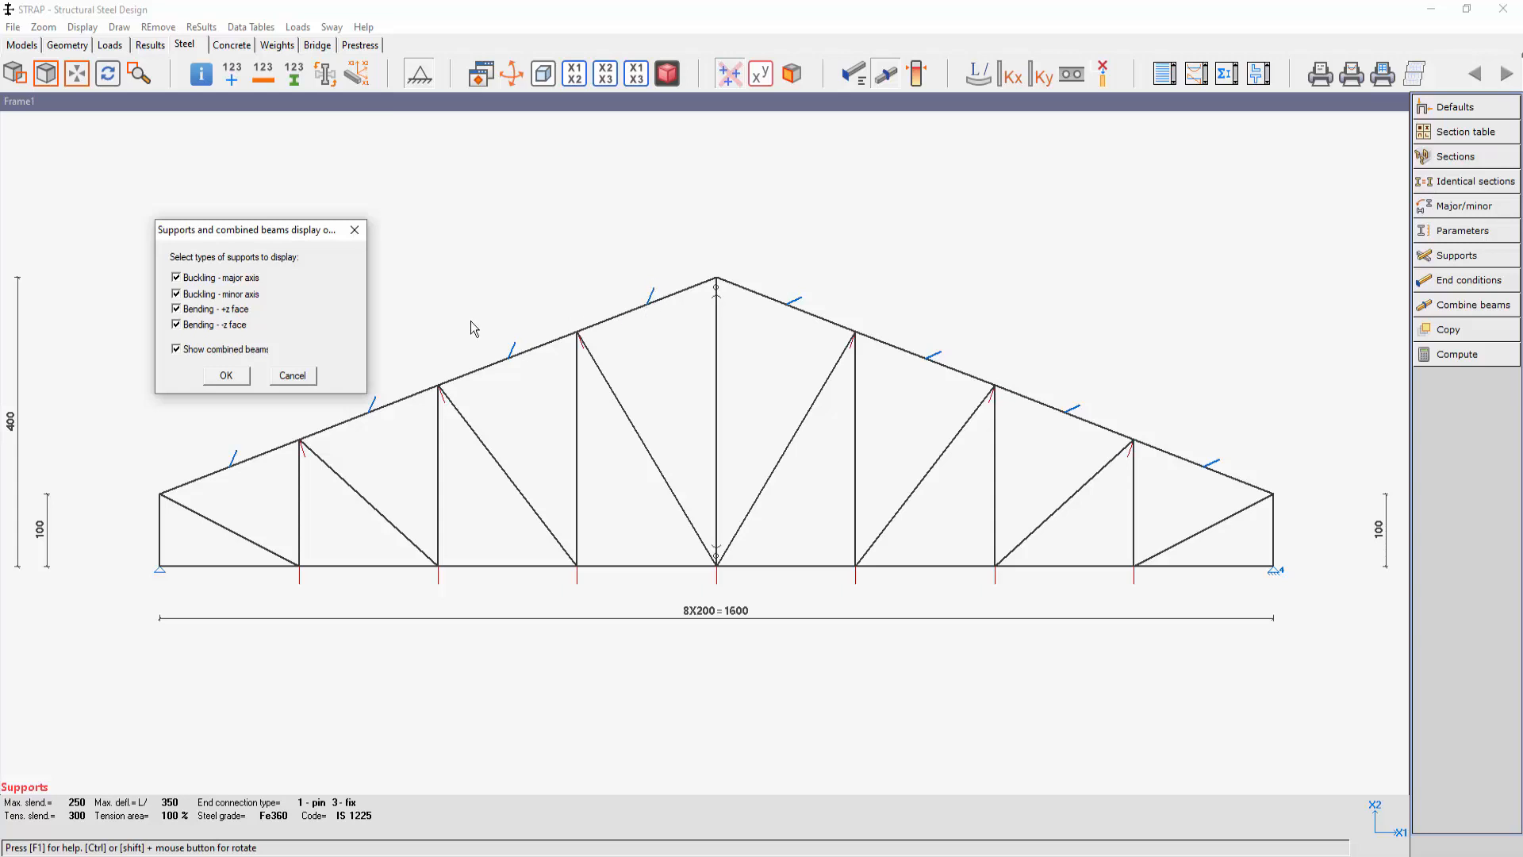
click(222, 295)
click(226, 377)
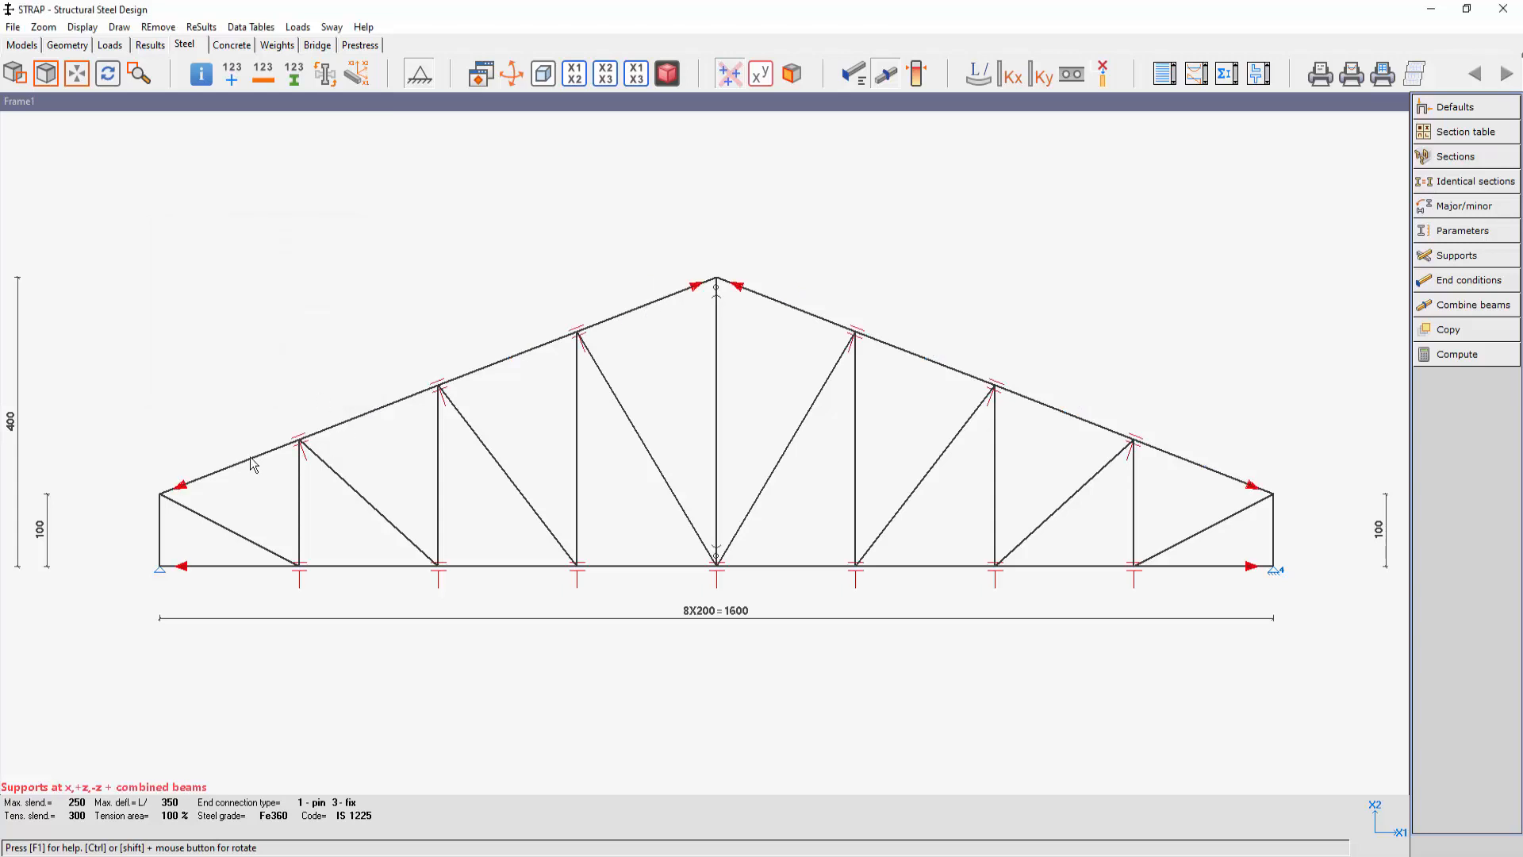
Add user steel type ST425 with yield strength 350 MPa, ultimate strength 425 MPa and a reduced-yield thickness limit of 12 mm
click(13, 27)
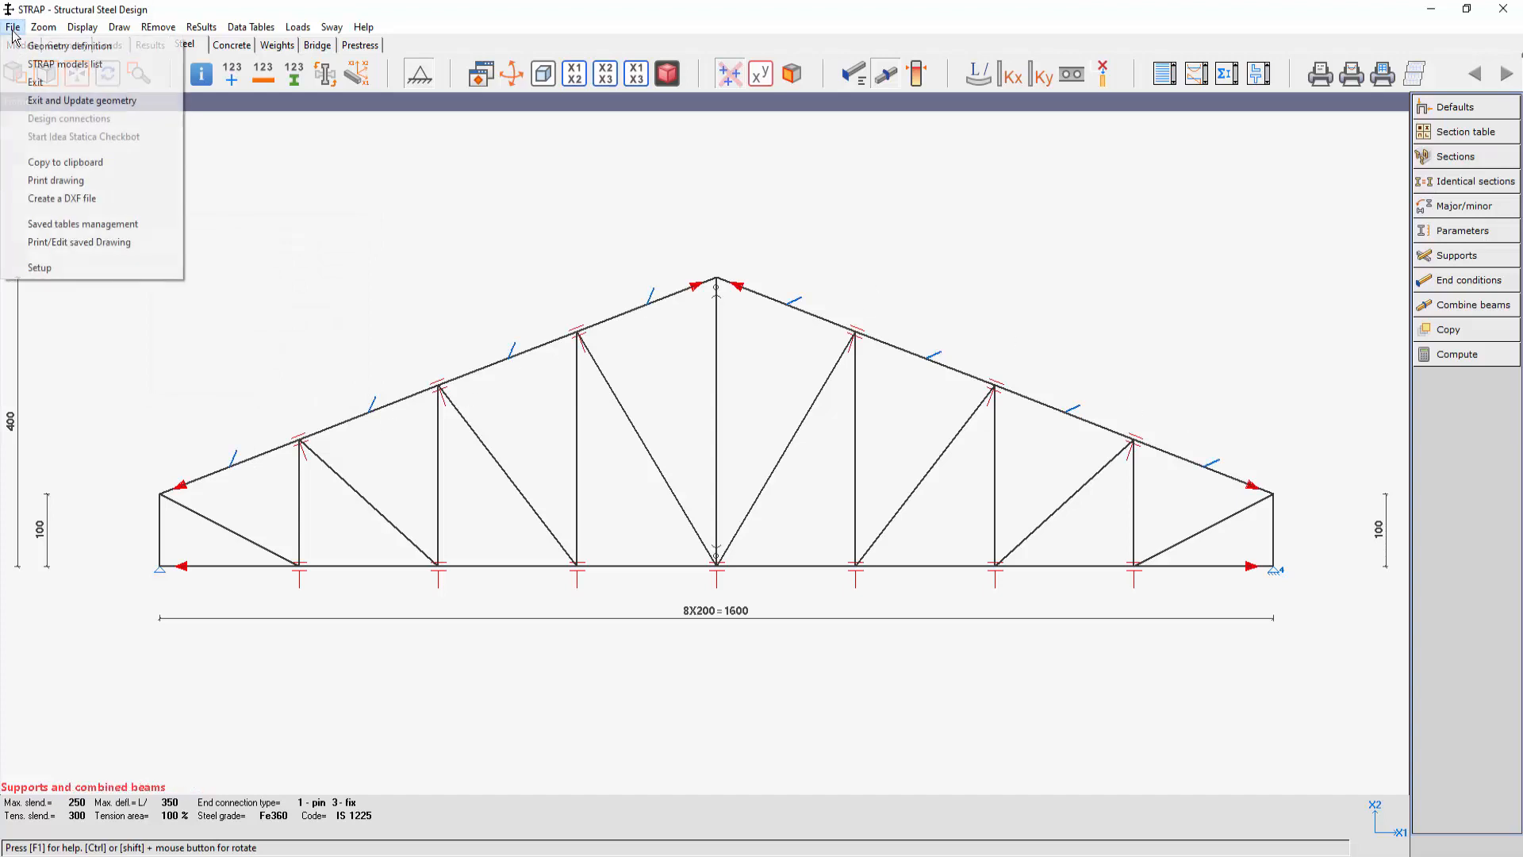
click(39, 268)
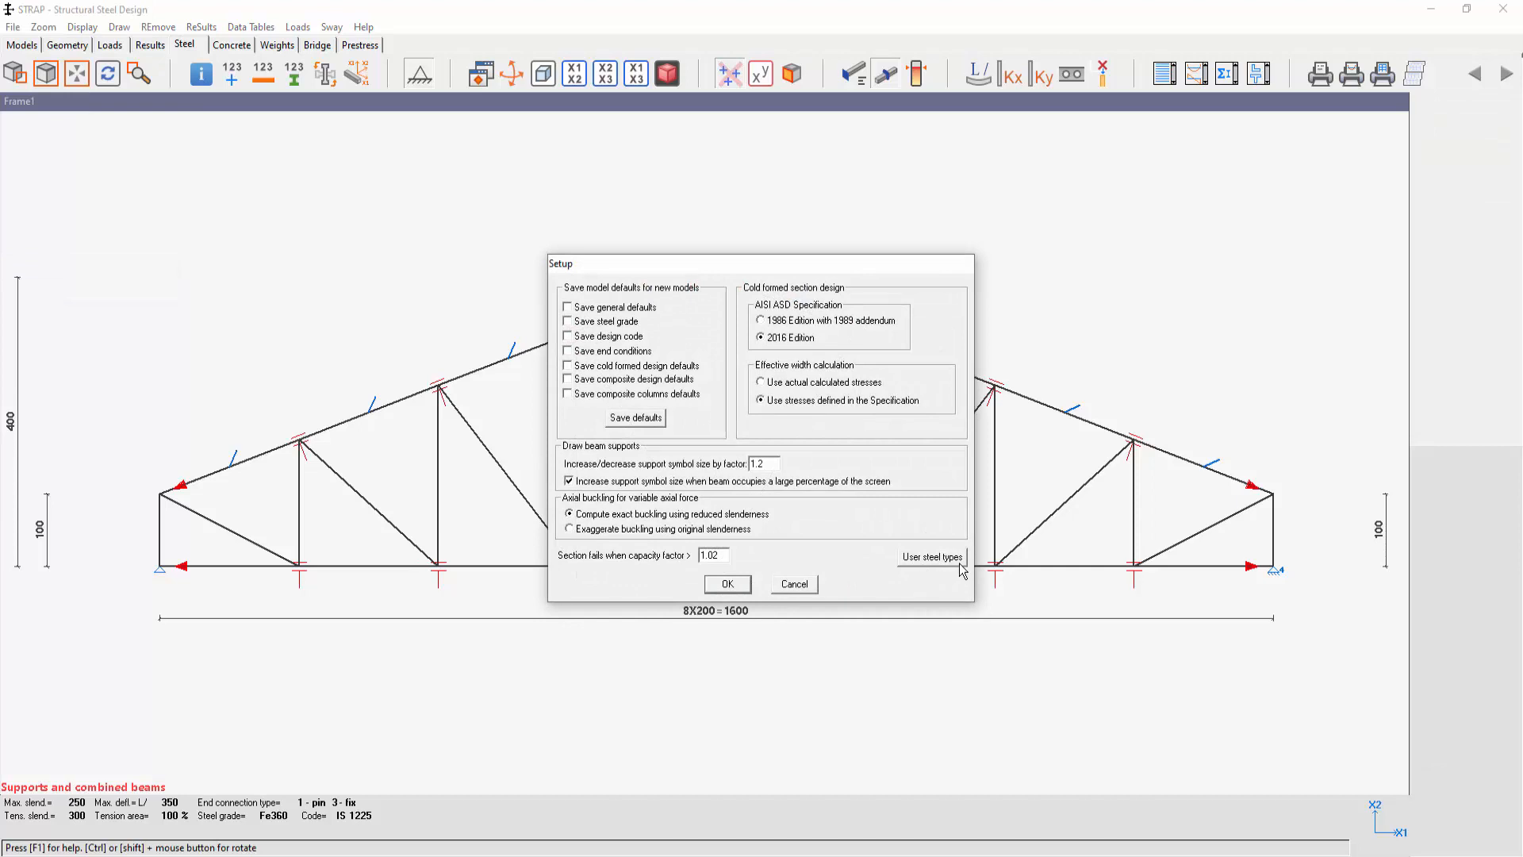
click(930, 564)
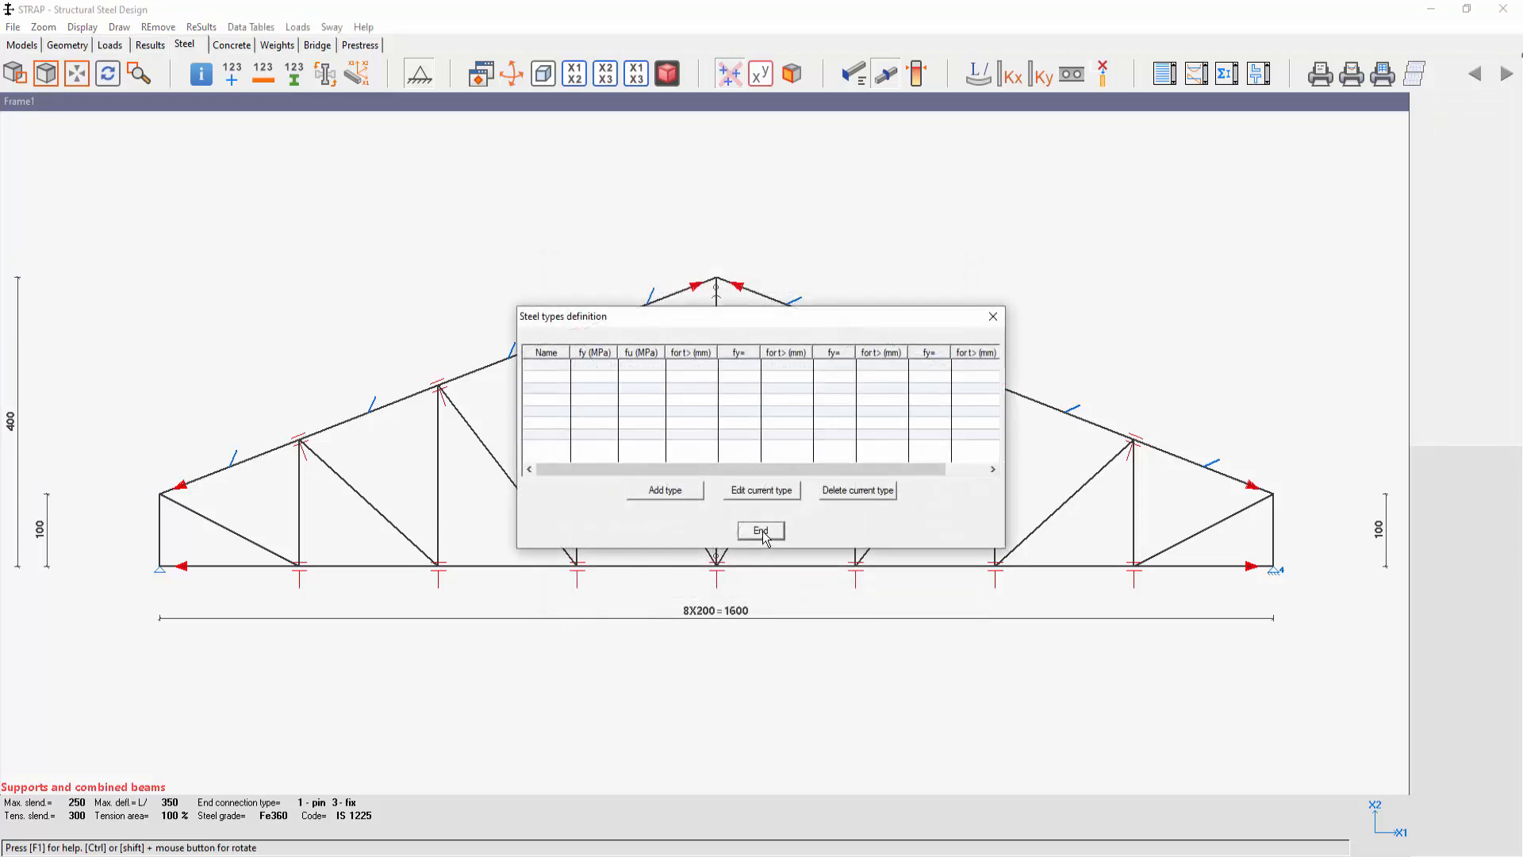
click(552, 366)
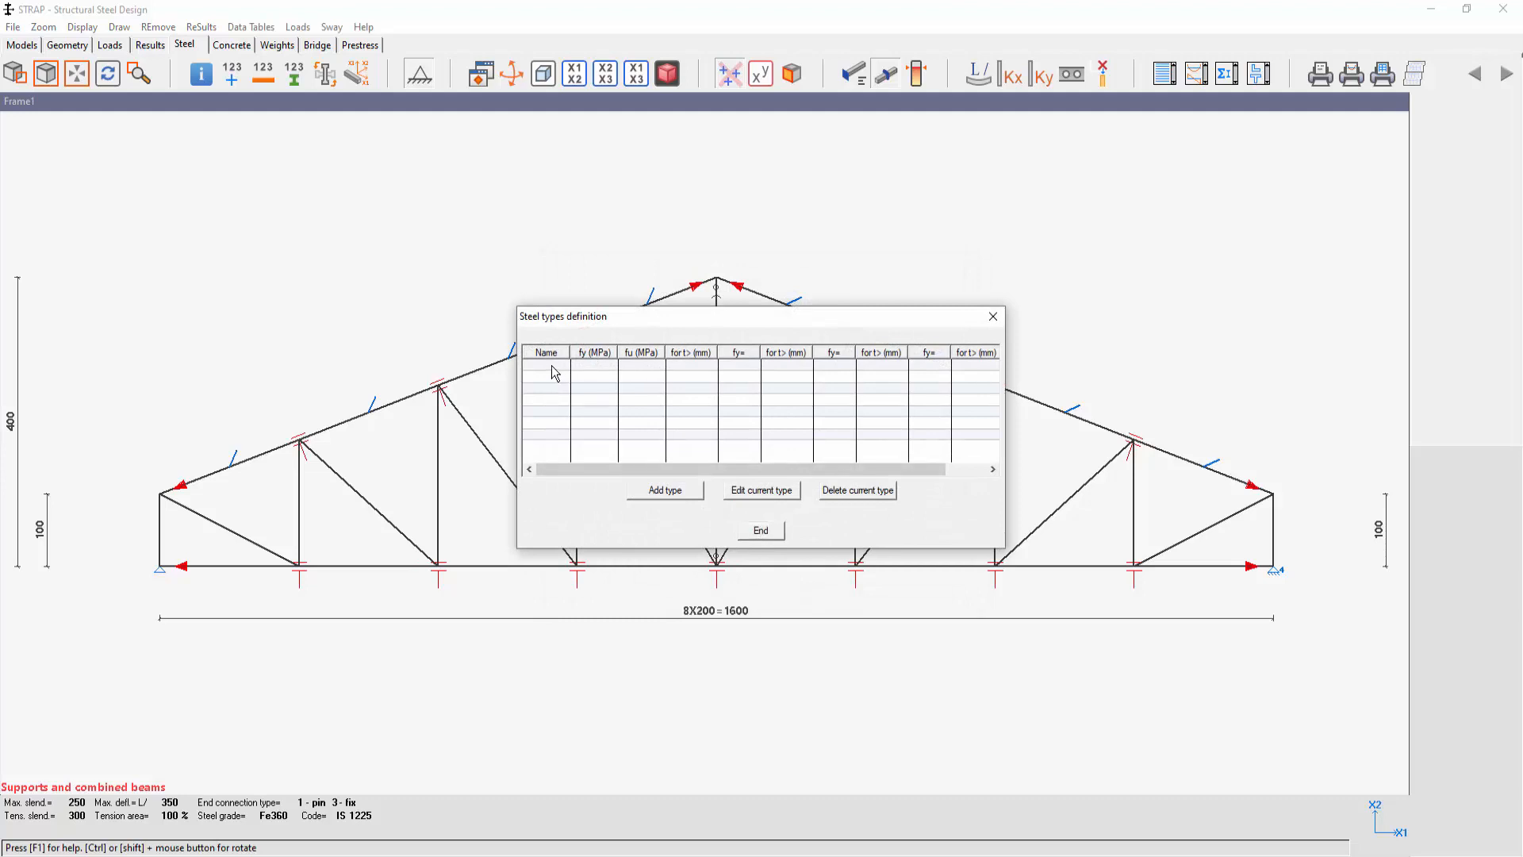
click(684, 491)
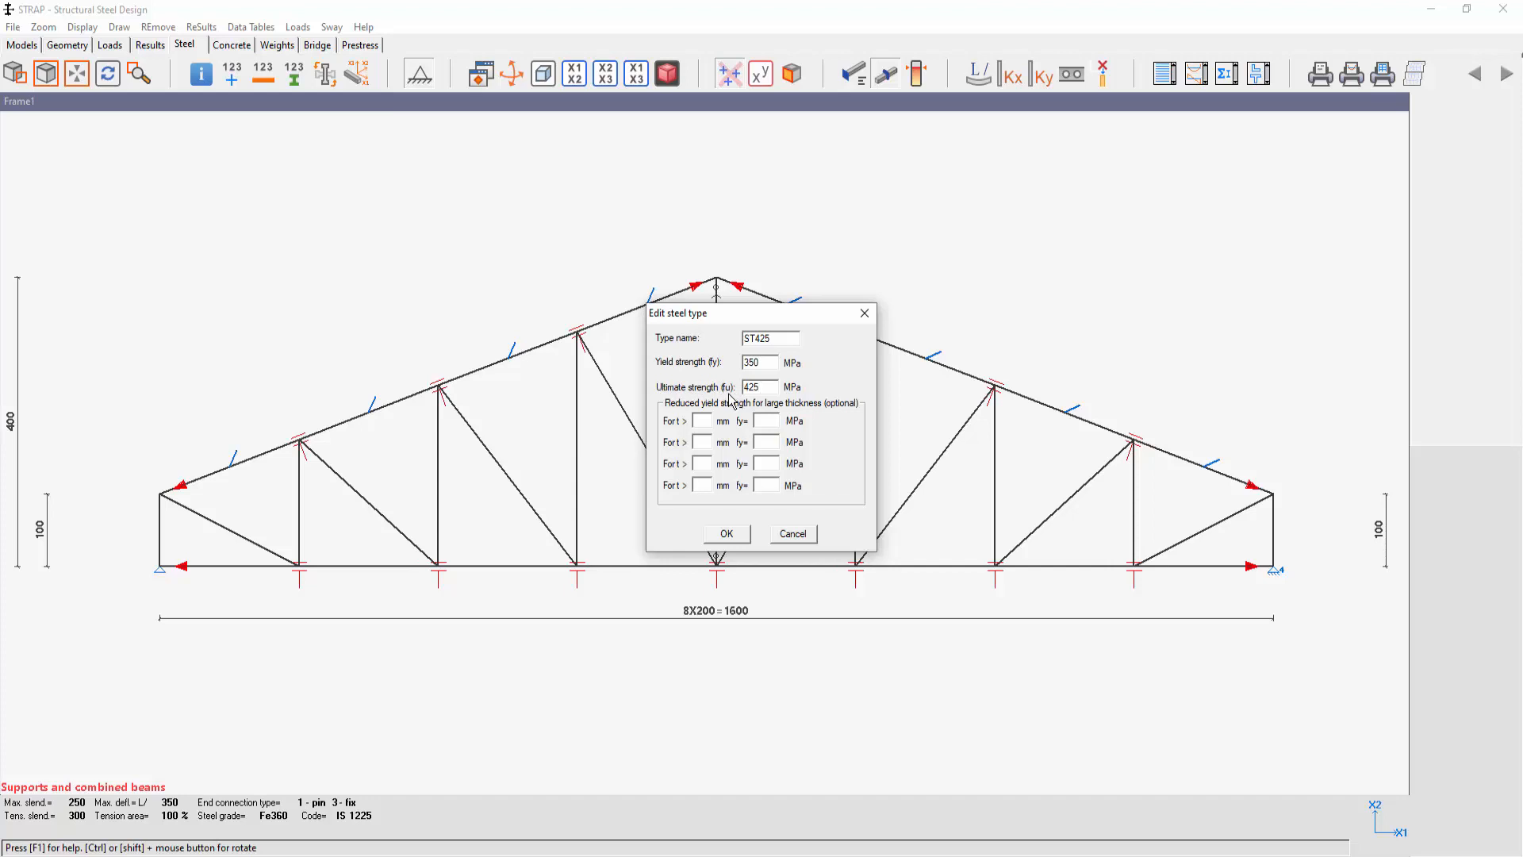
click(703, 424)
text(12)
click(726, 533)
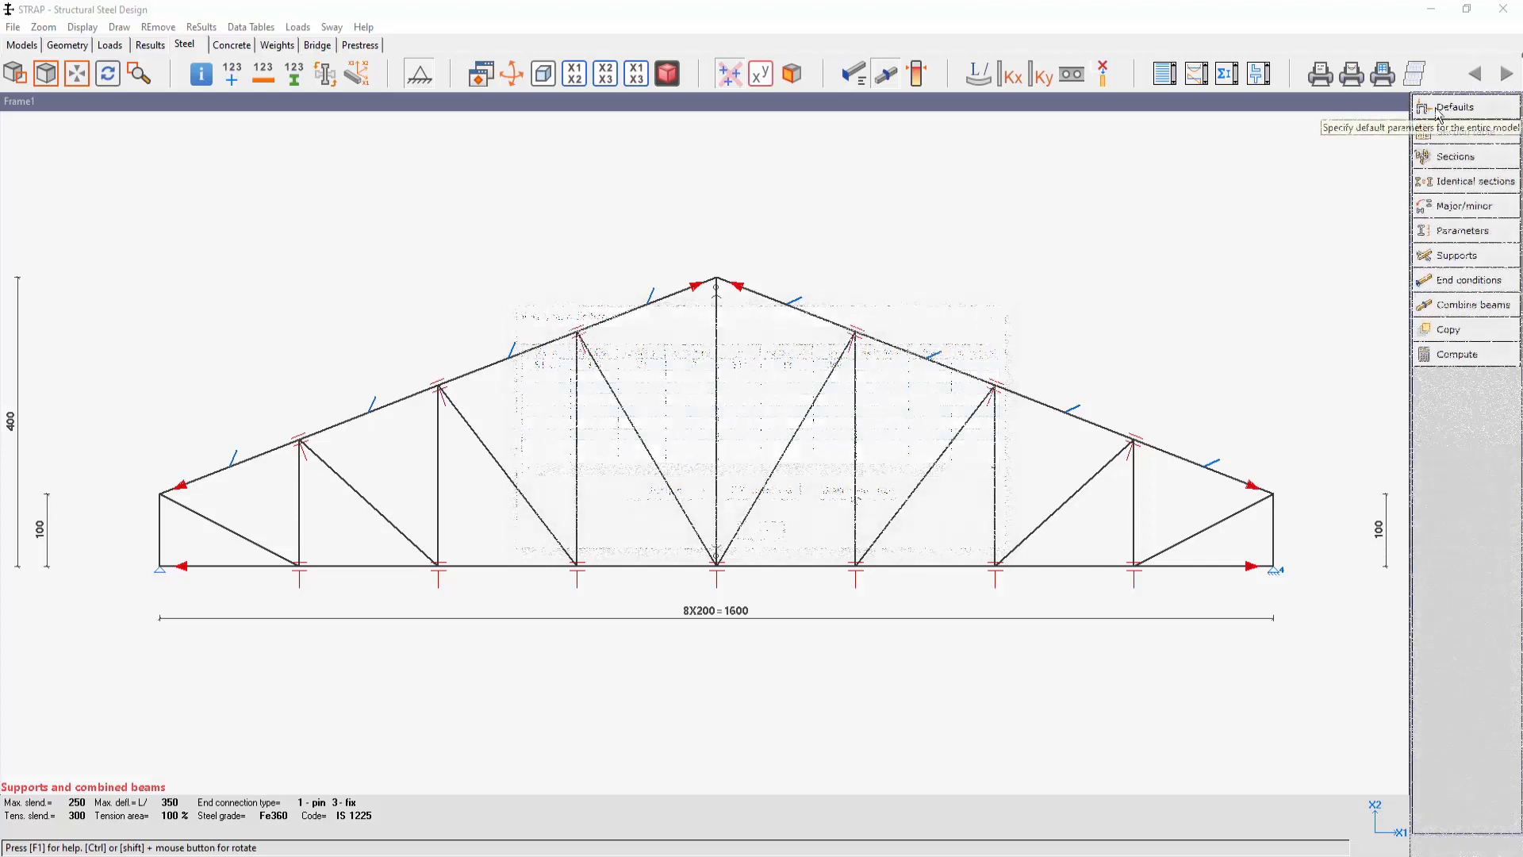
Set the model's default steel grade to ST425
click(1441, 111)
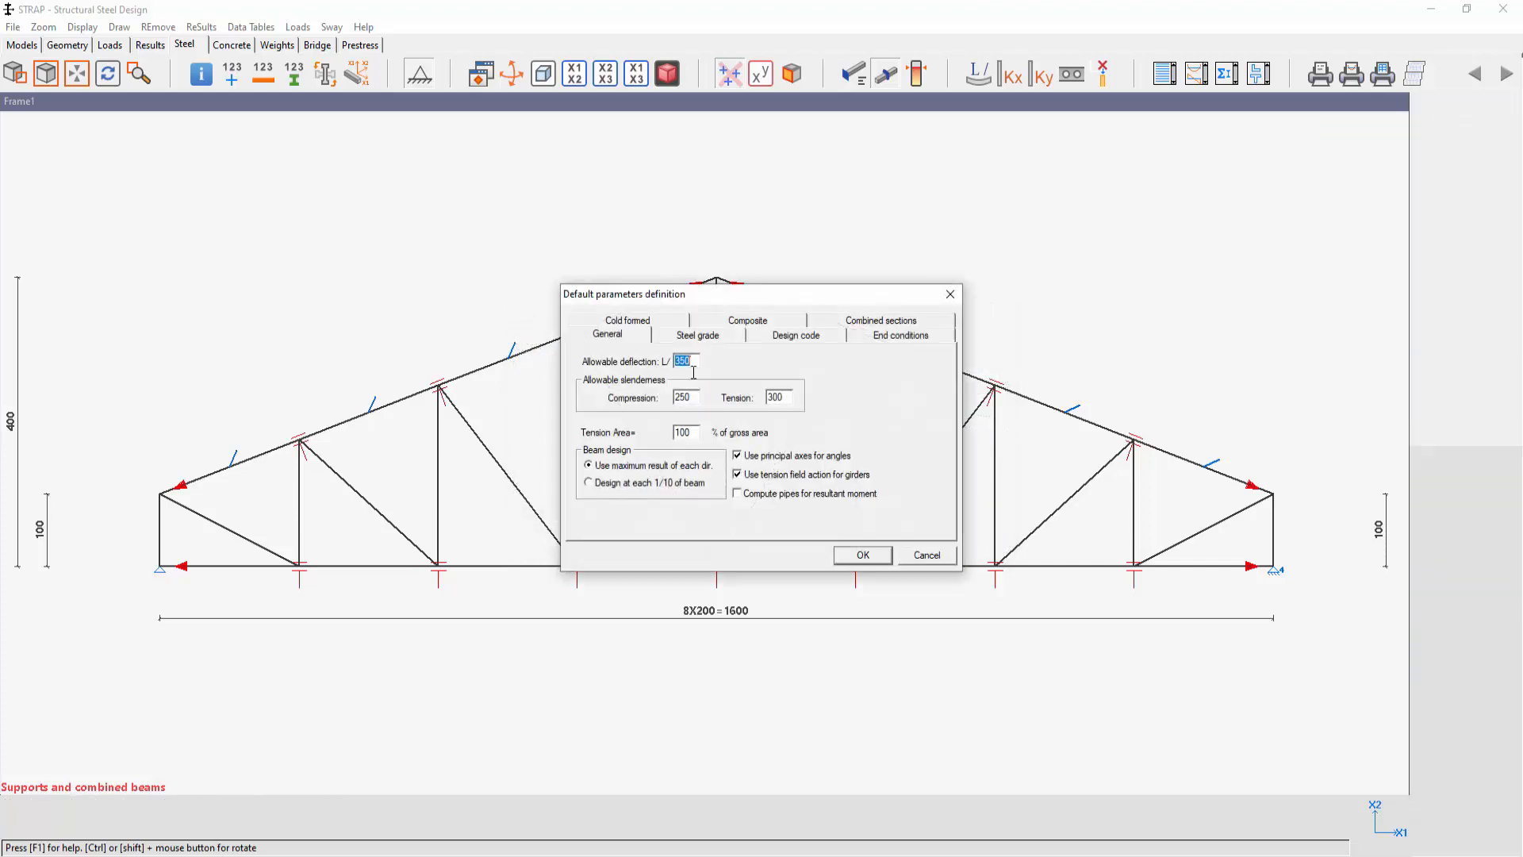
click(692, 339)
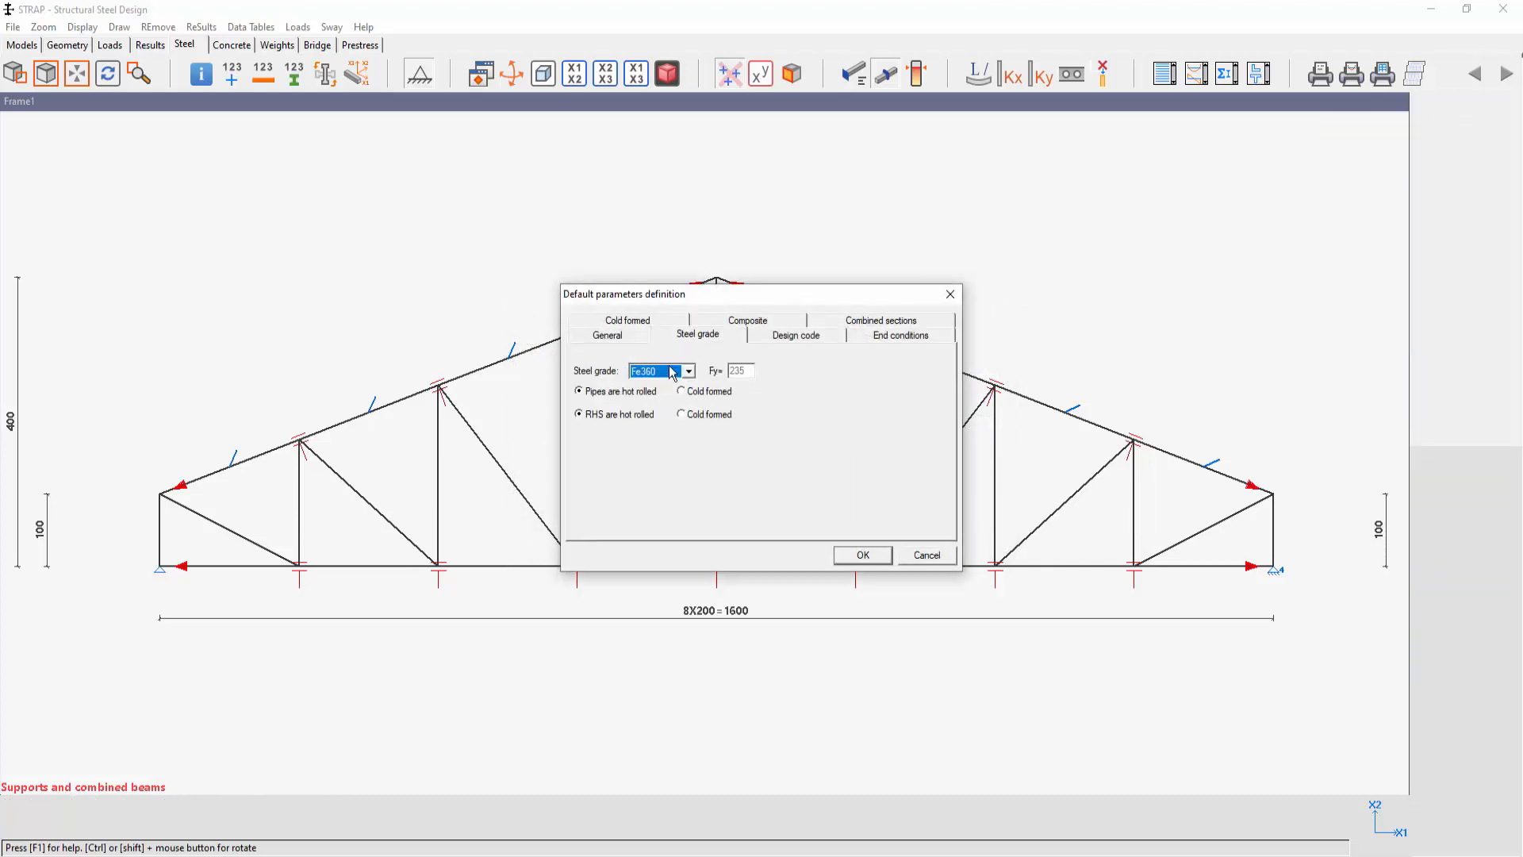
click(690, 373)
click(690, 415)
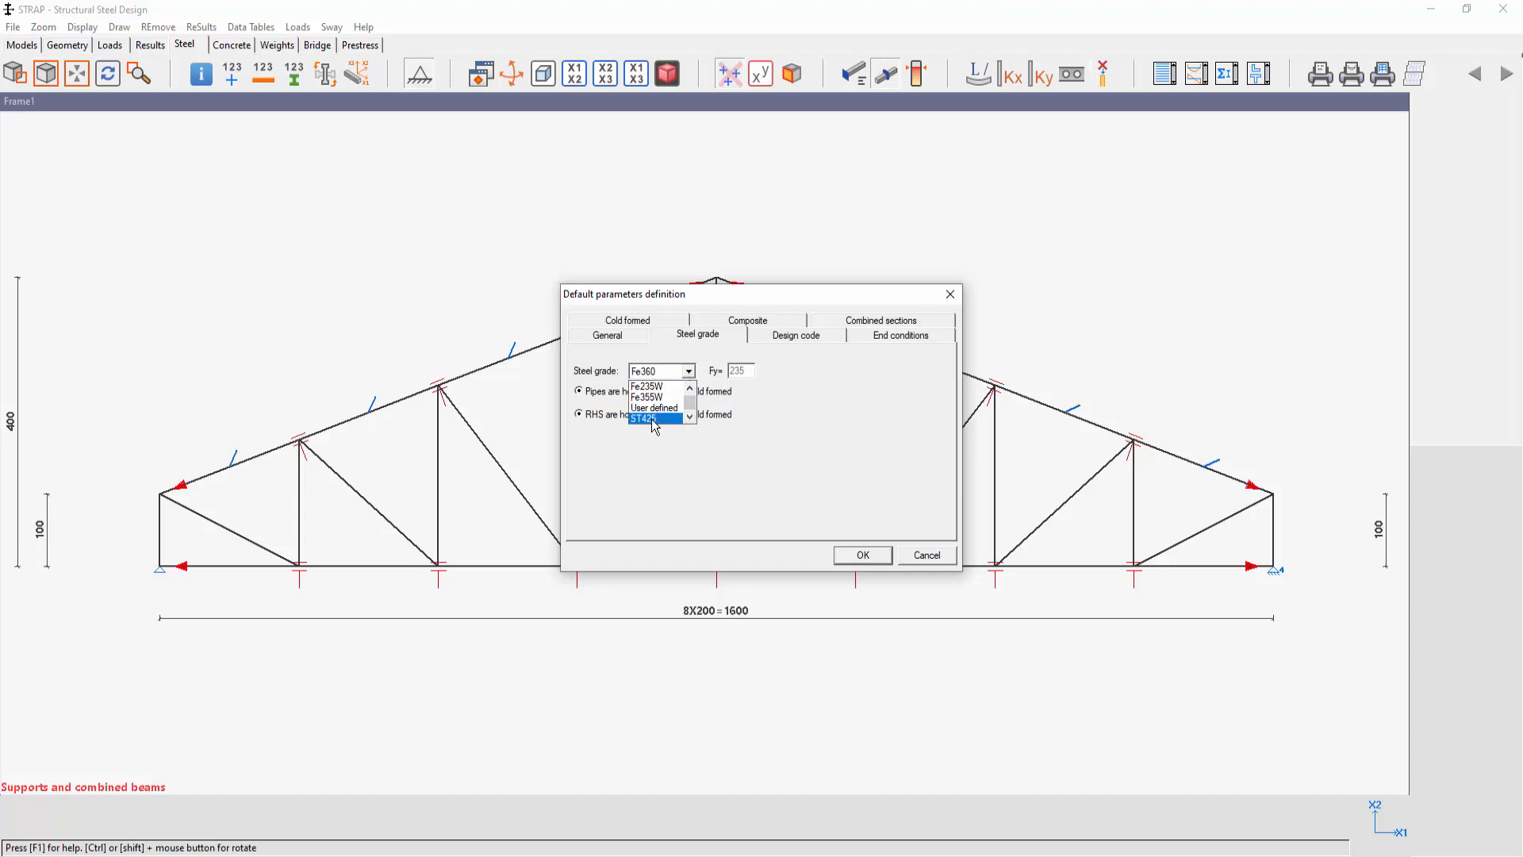
click(654, 421)
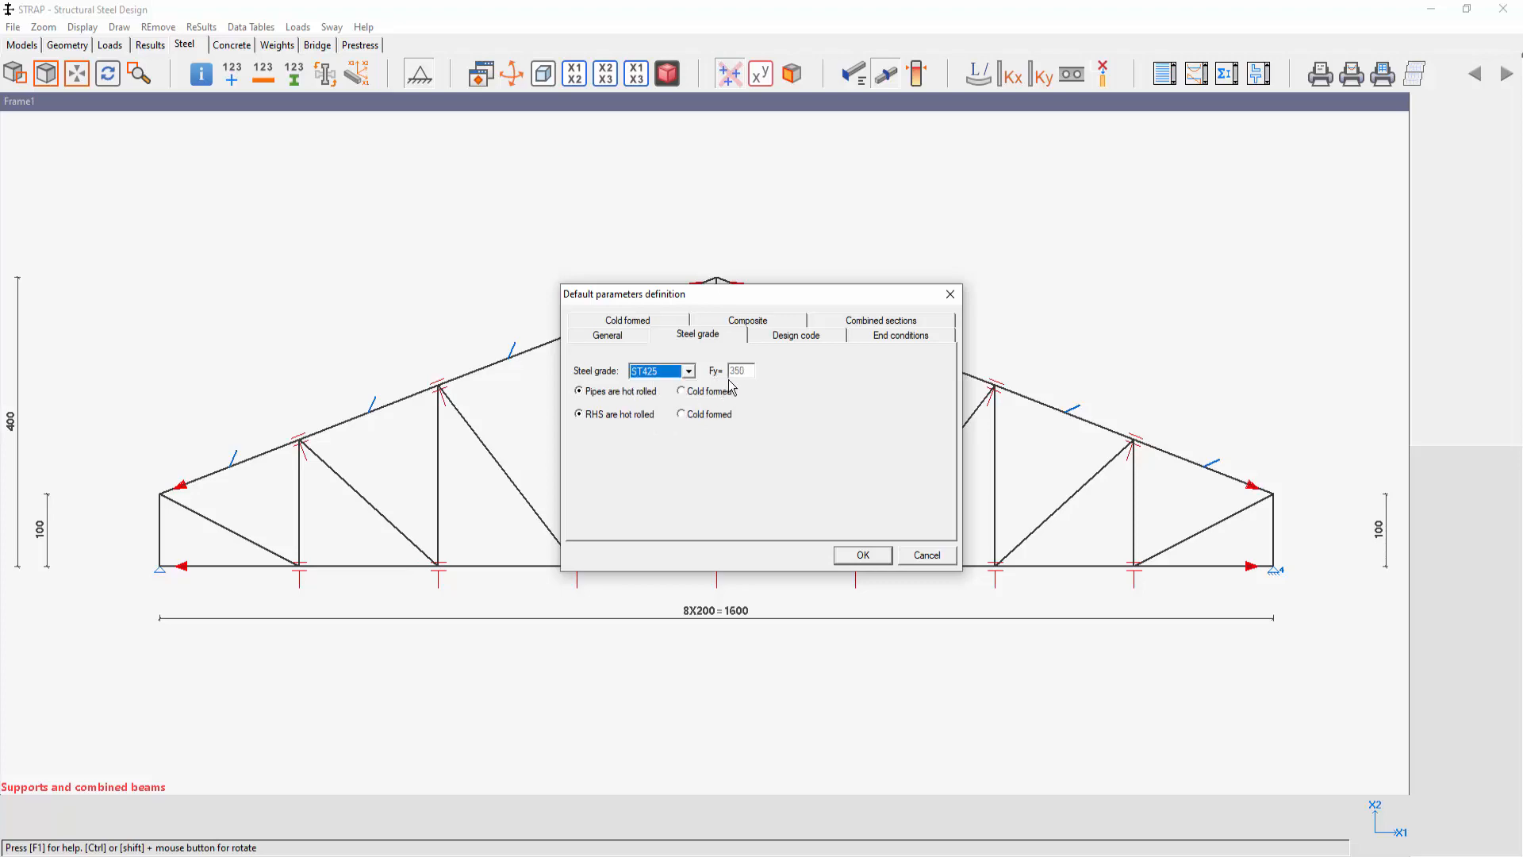